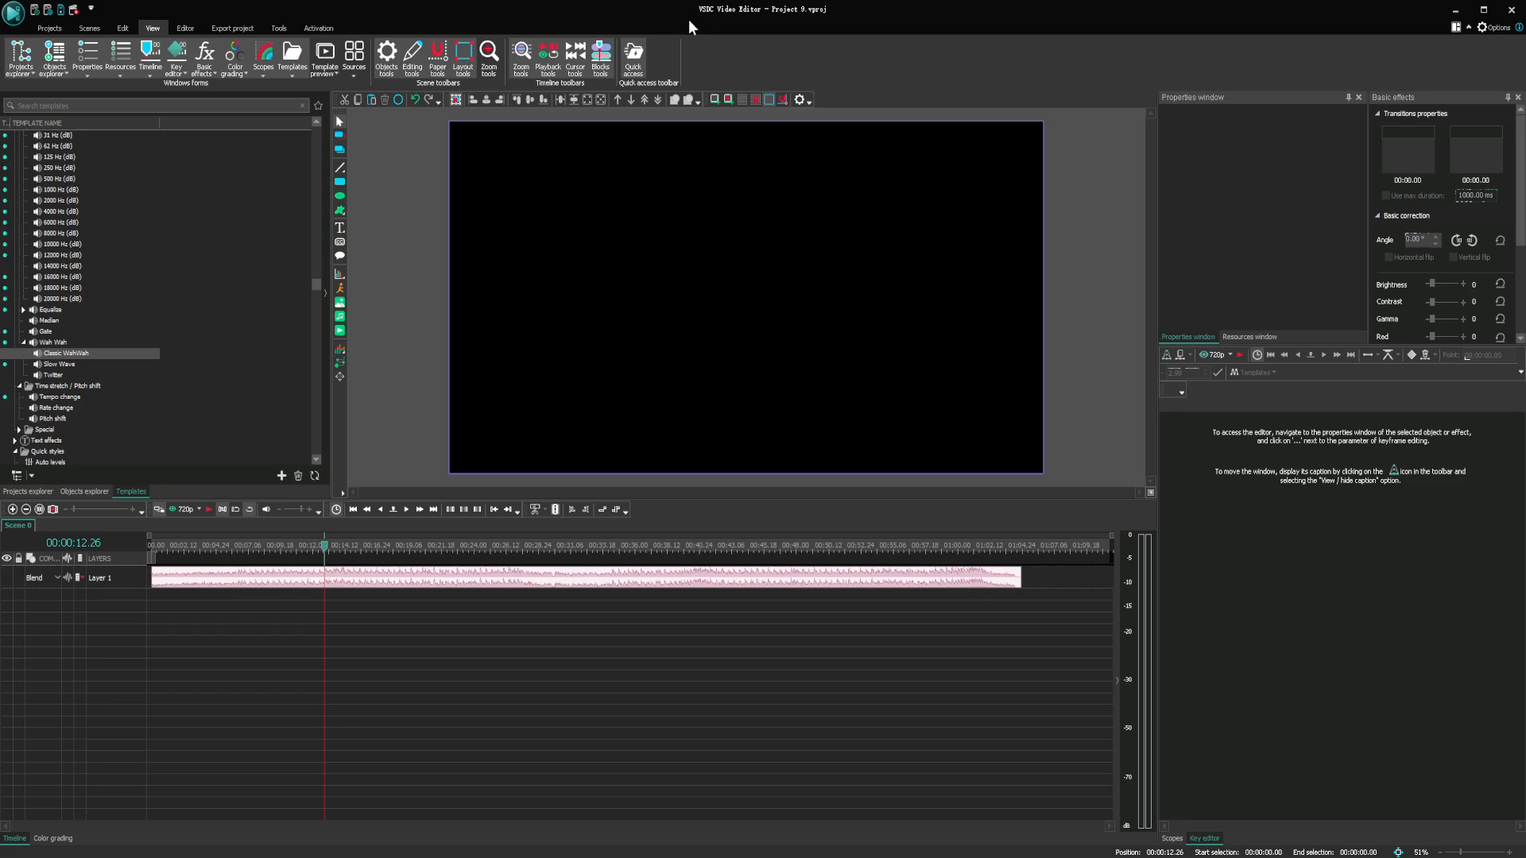
scroll(150, 264, "up", 5)
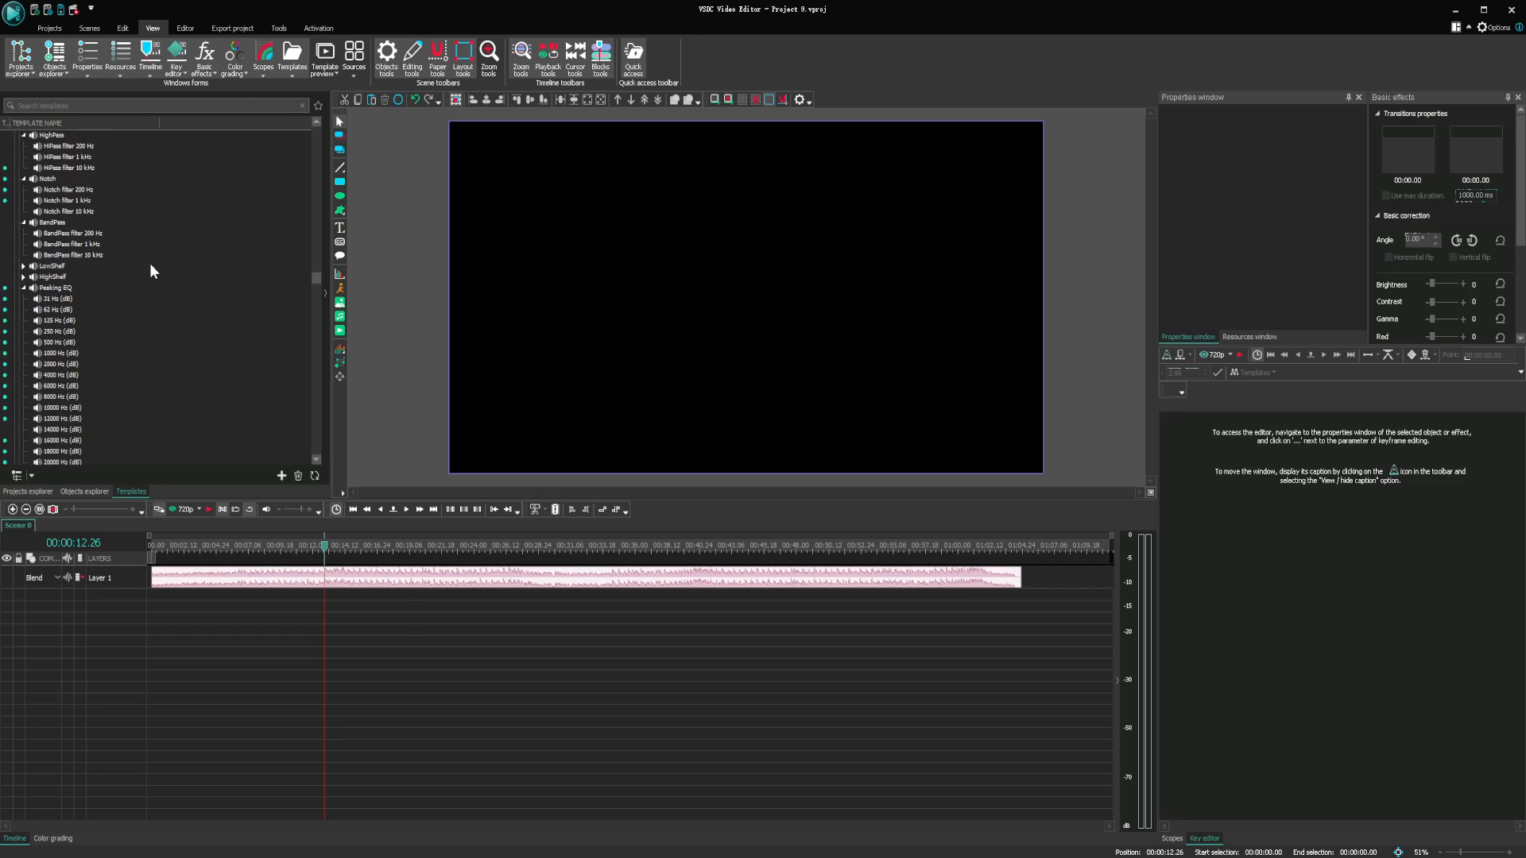
scroll(156, 261, "up", 10)
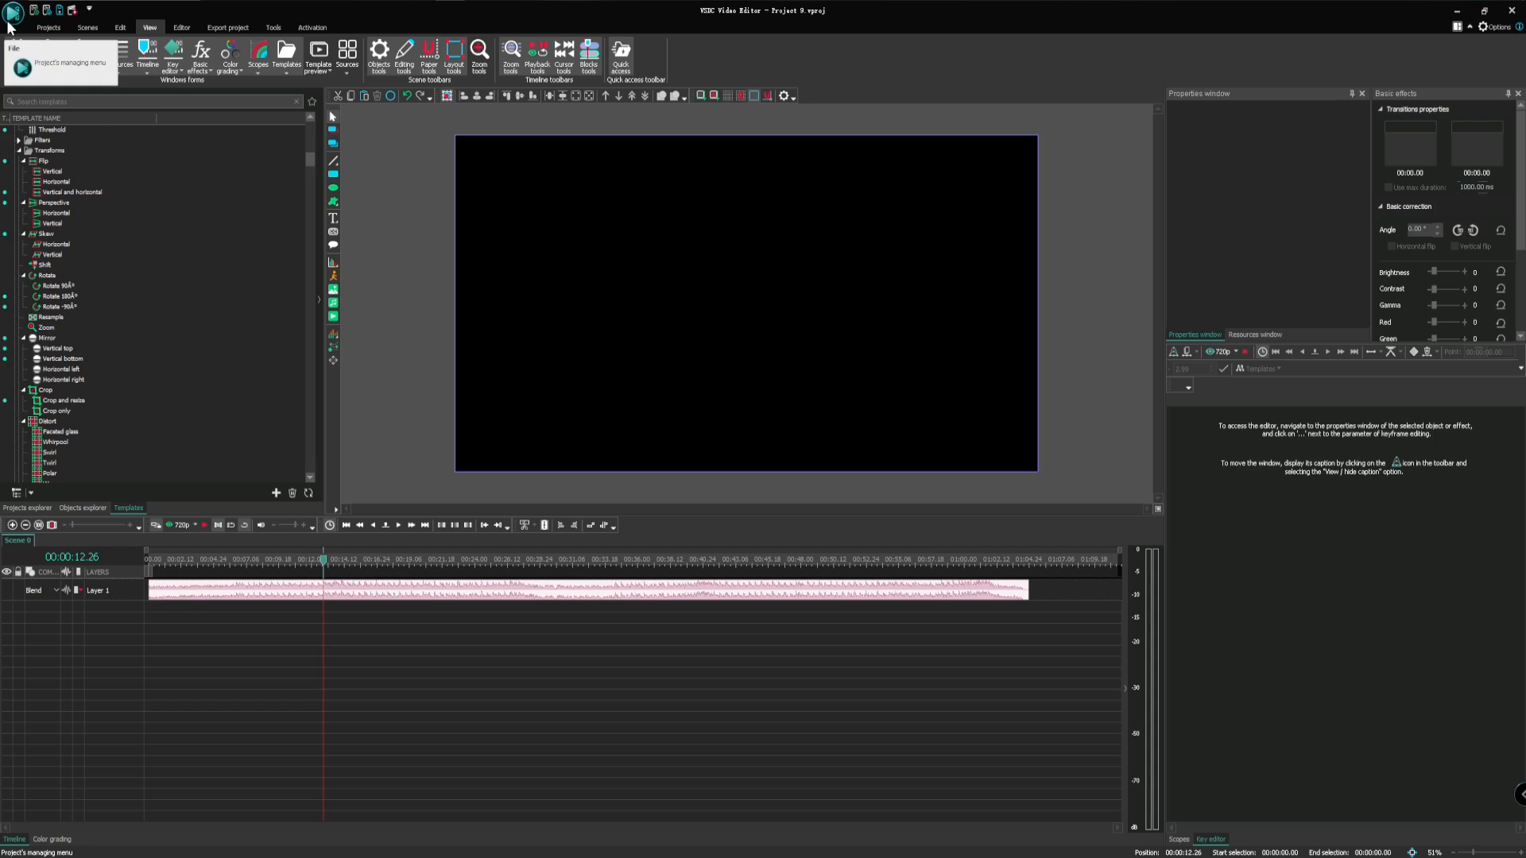
left_click(12, 12)
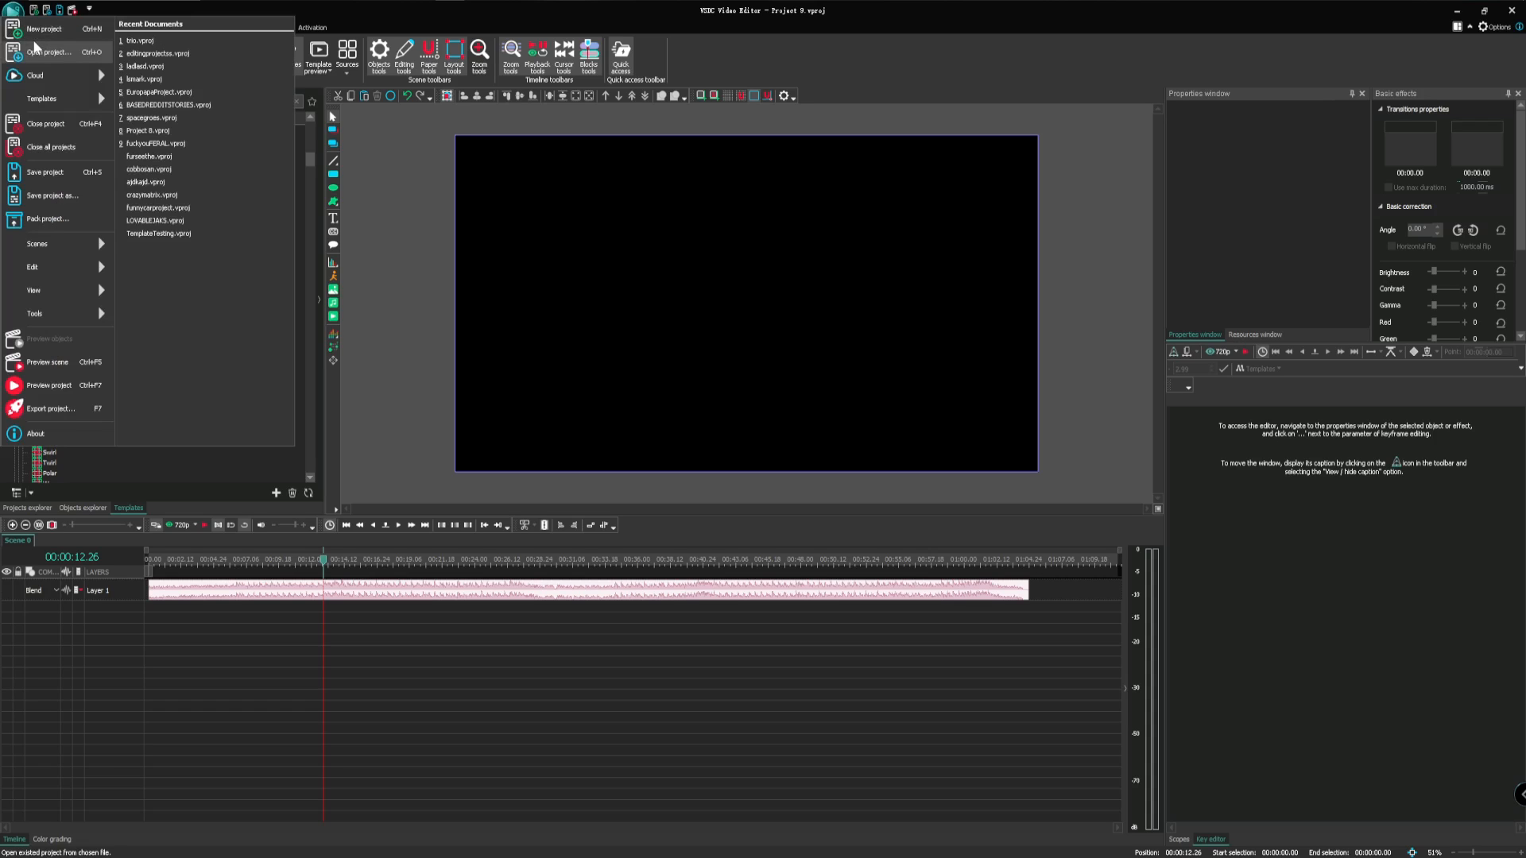
key("alt+Tab")
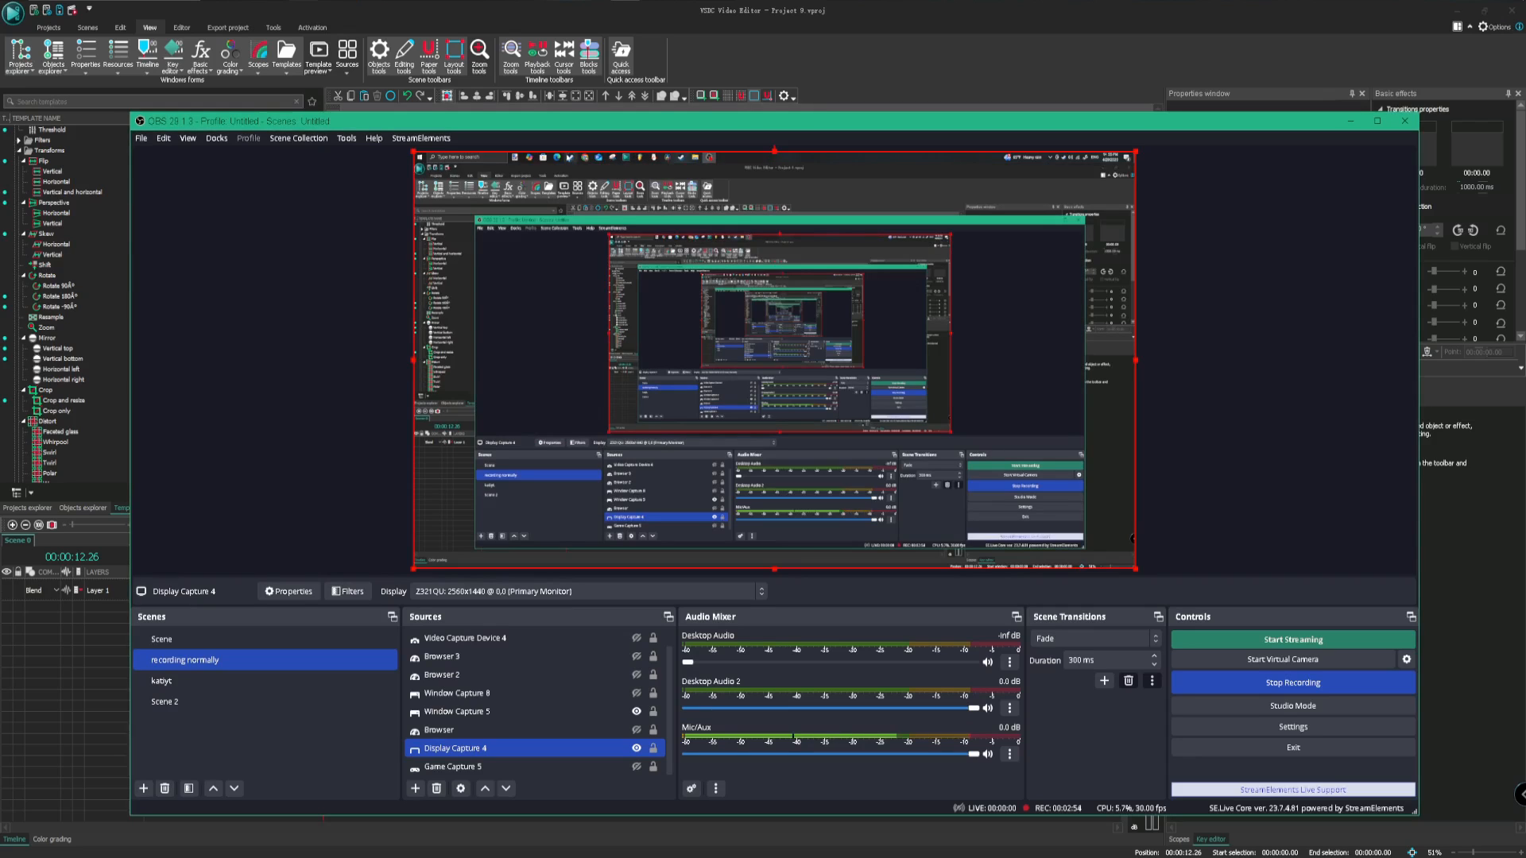
left_click(170, 19)
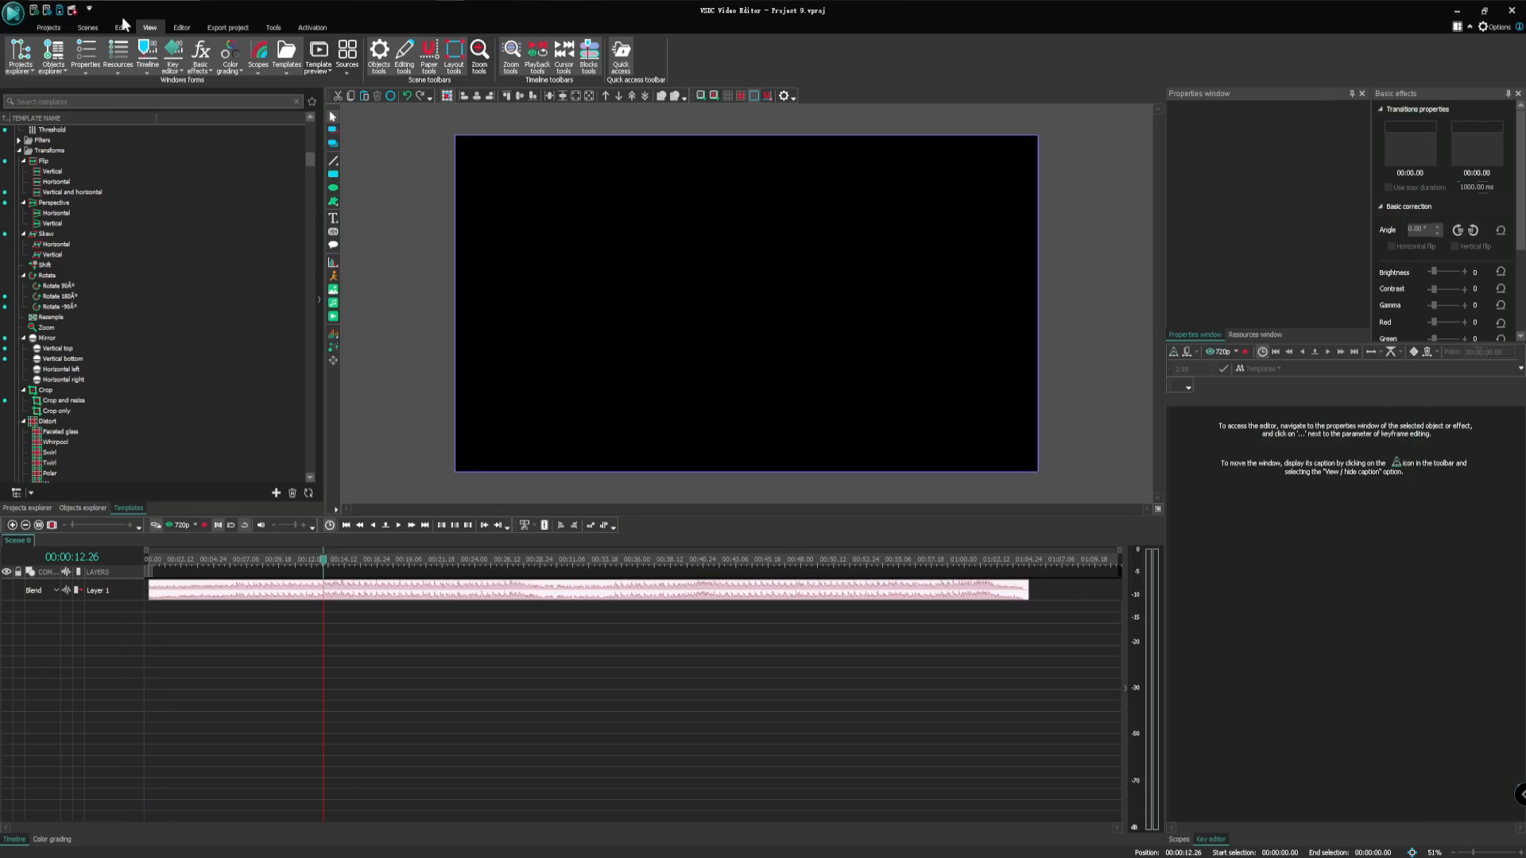
Start a new project and review the available resolution and frame rate options in its settings
left_click(13, 12)
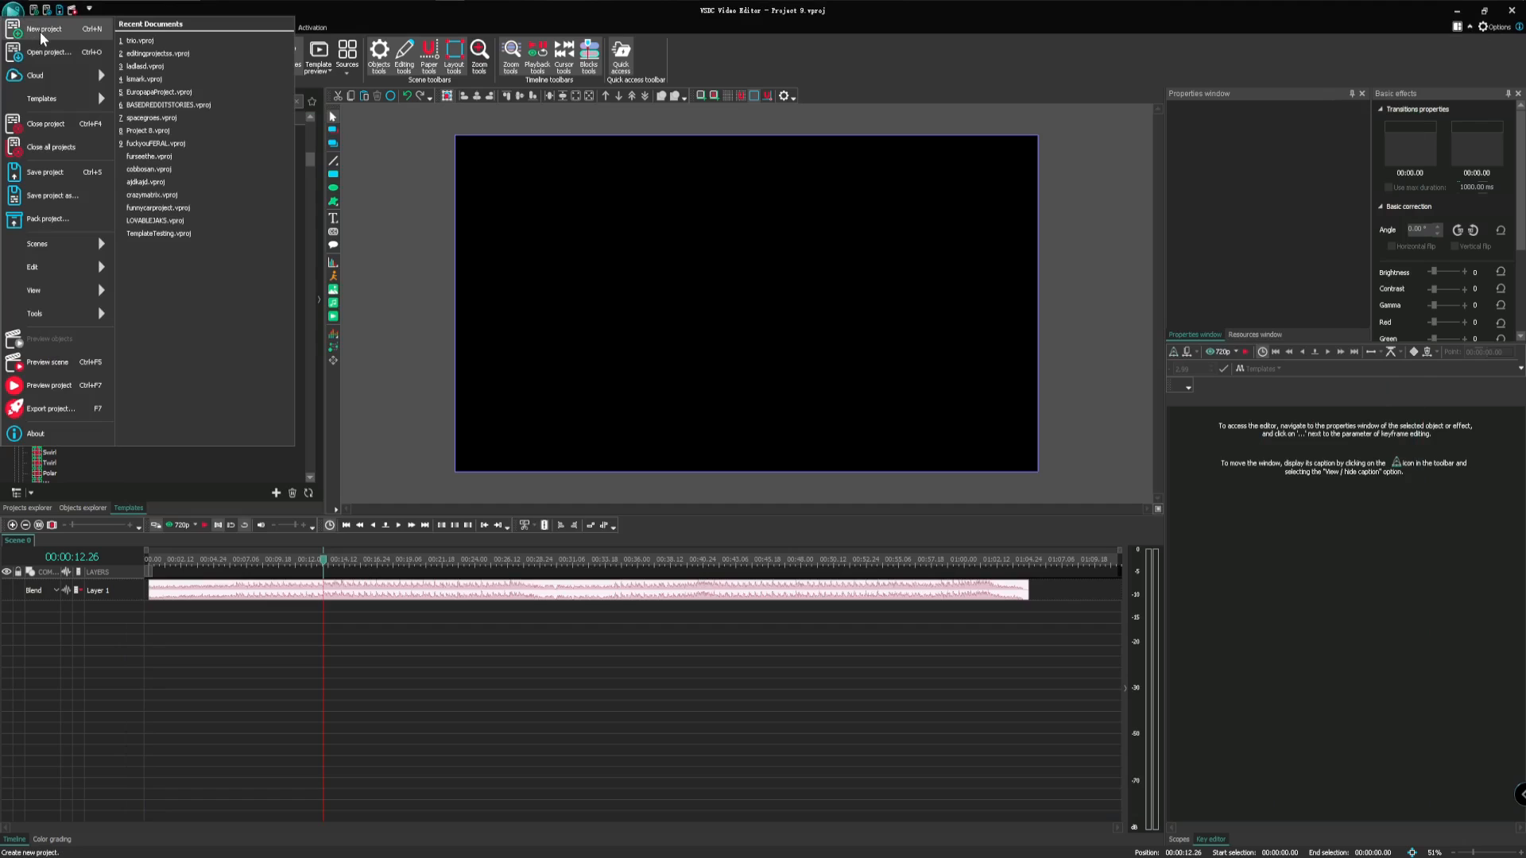
left_click(40, 31)
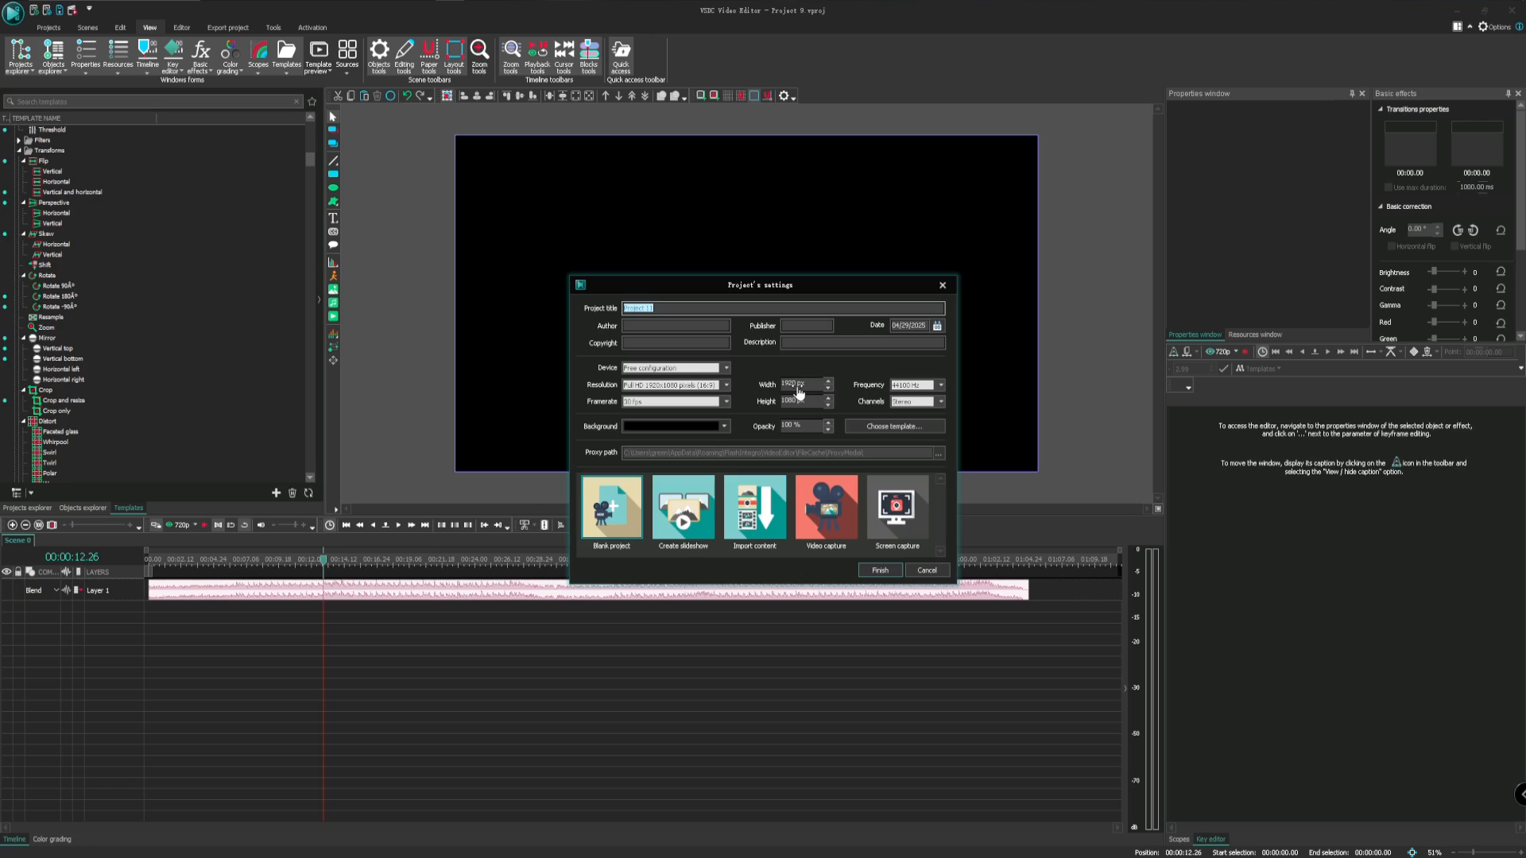
left_click(728, 387)
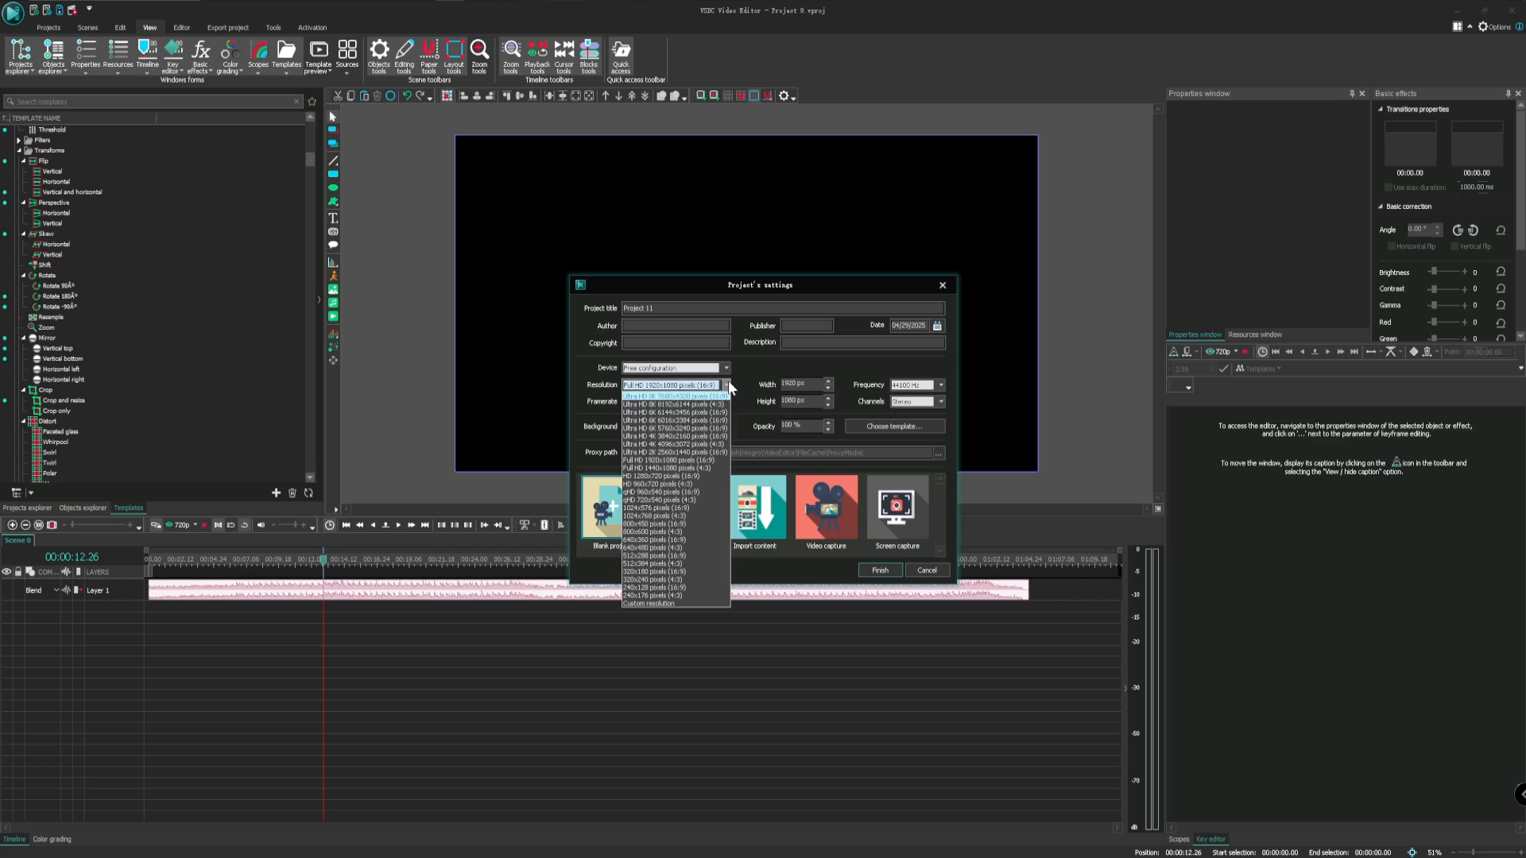
left_click(726, 385)
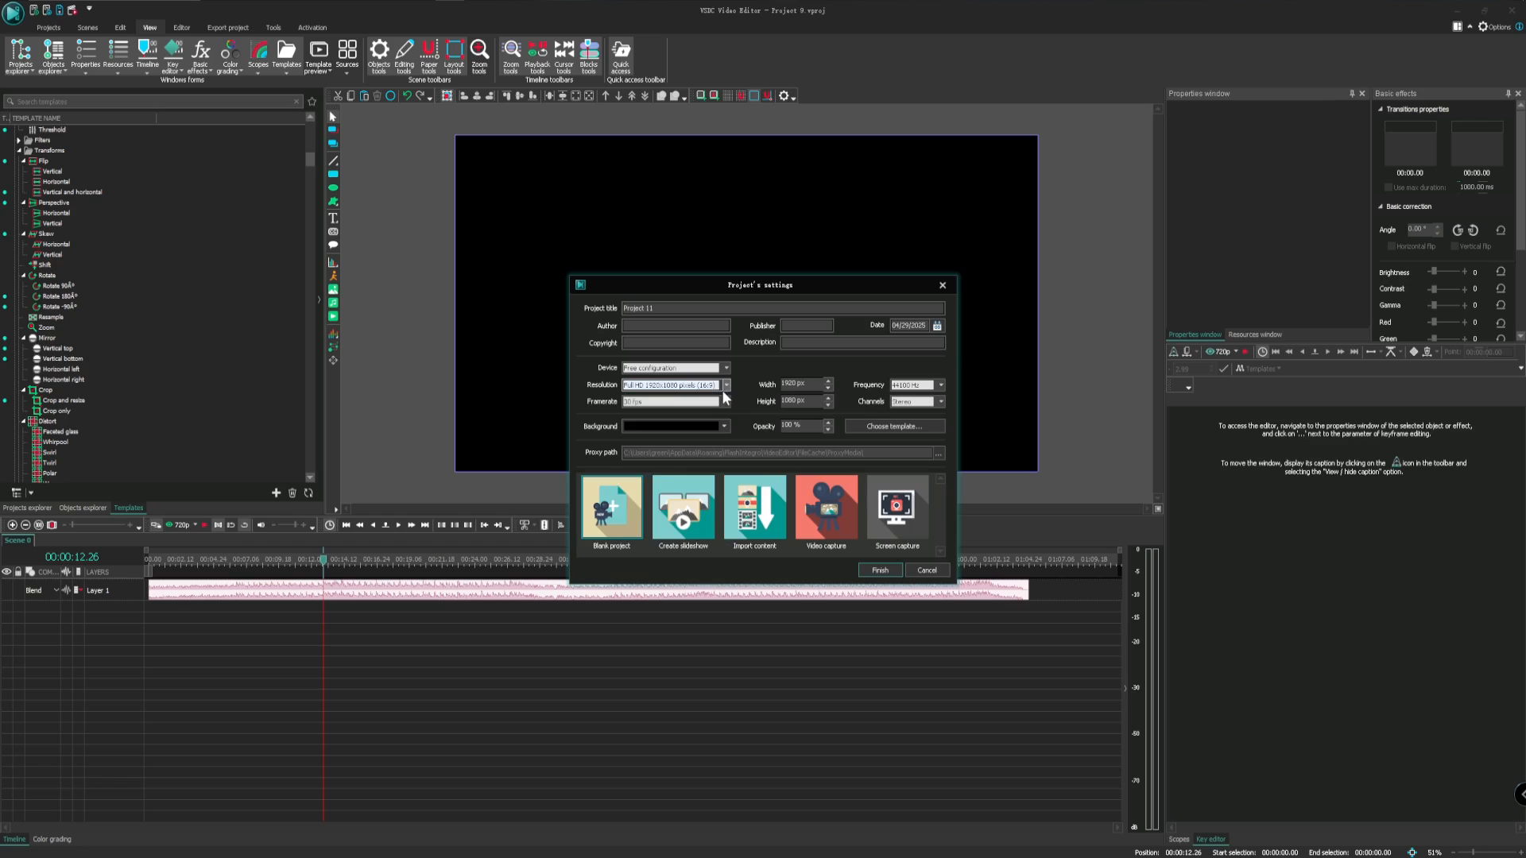
left_click(727, 402)
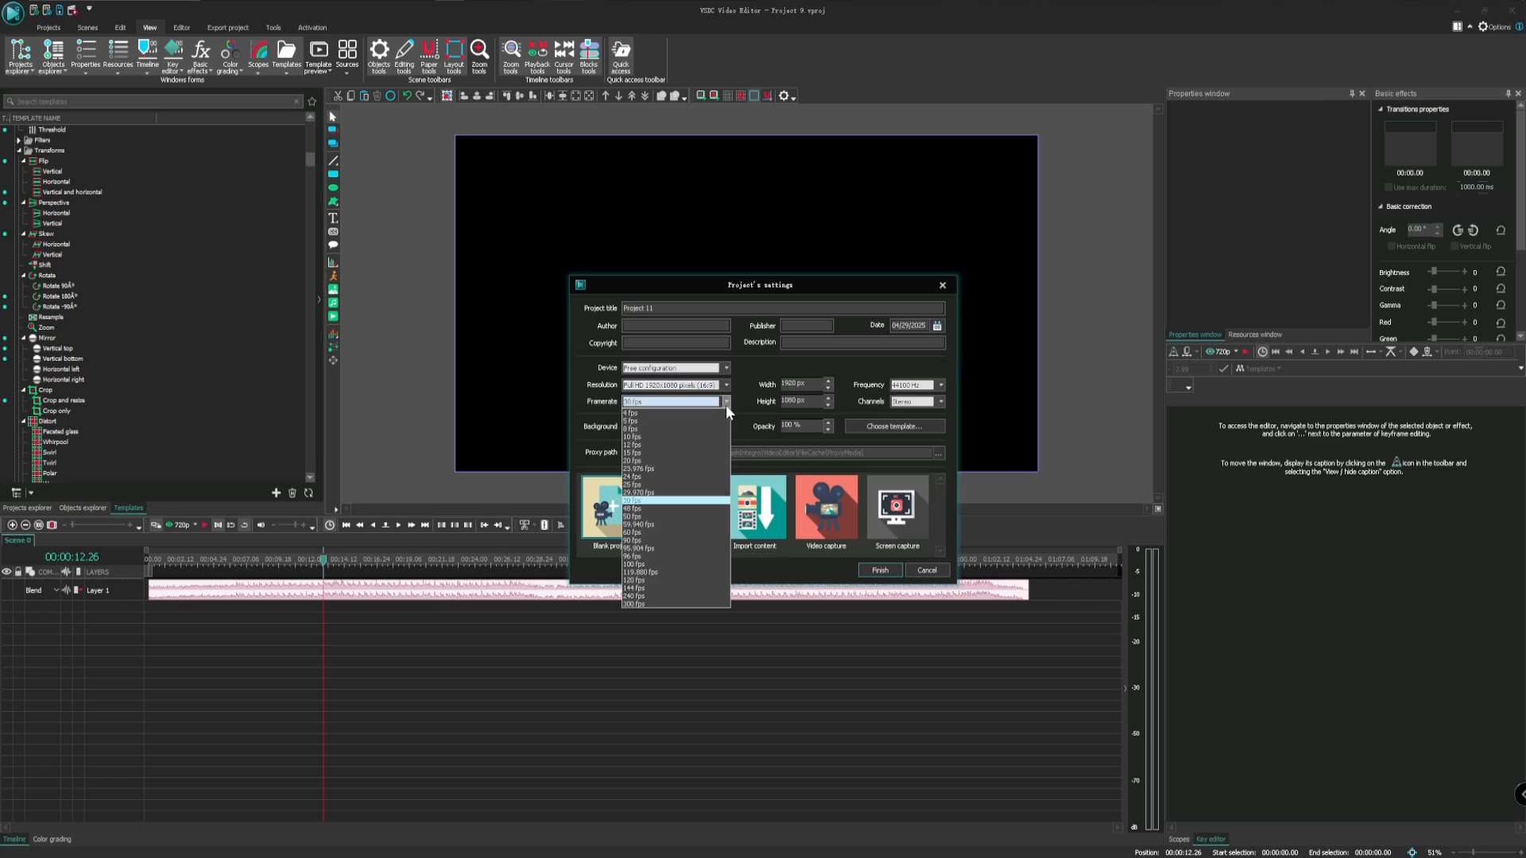
left_click(726, 402)
left_click(726, 403)
left_click(726, 402)
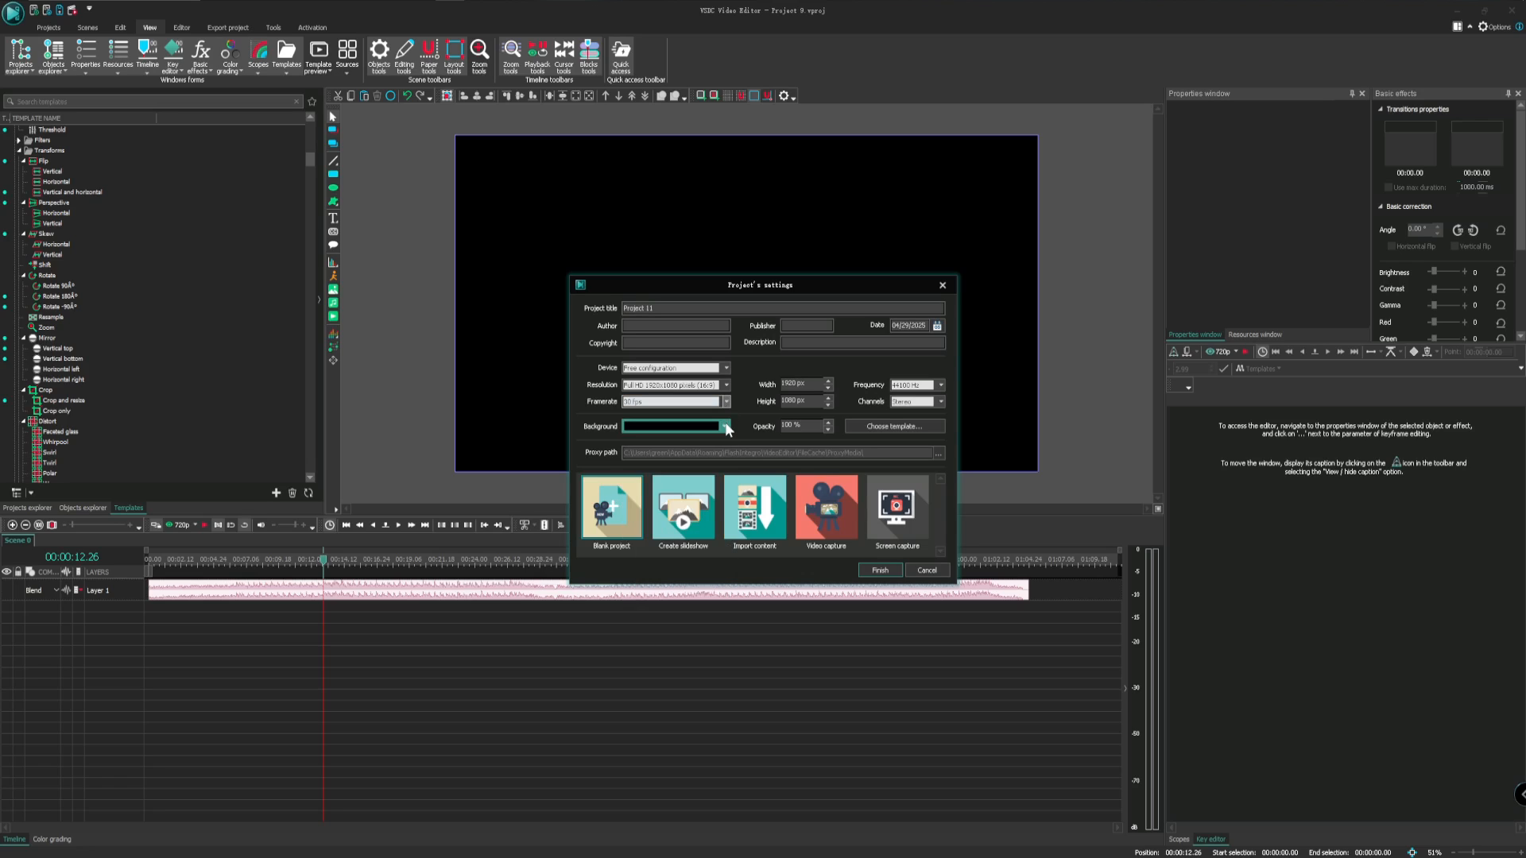
Examine the background colour choices in the new project's settings, including the extended colour picker
left_click_drag(721, 286, 182, 303)
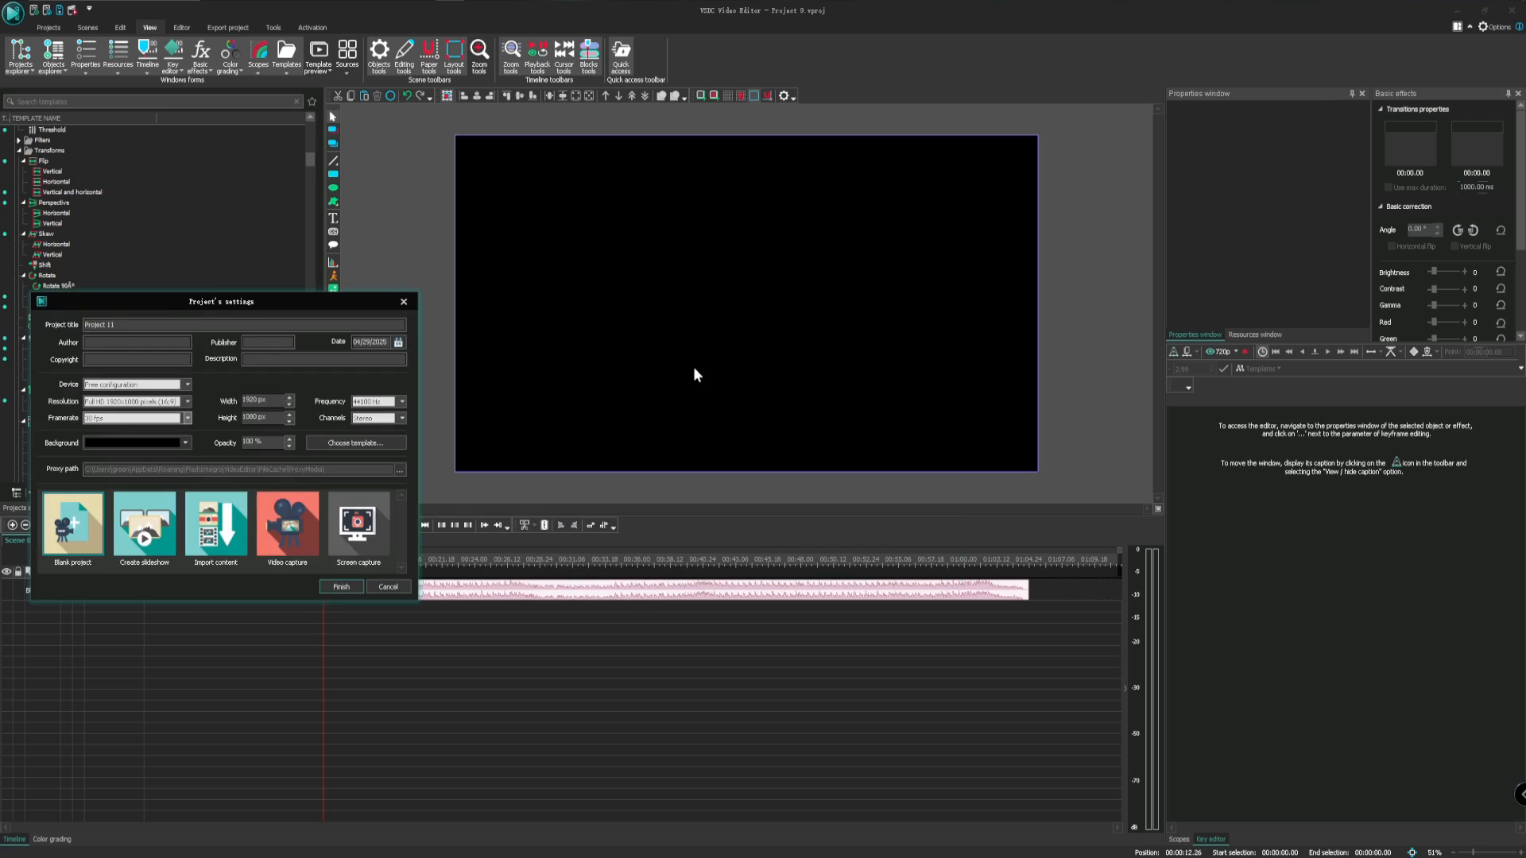
left_click(159, 443)
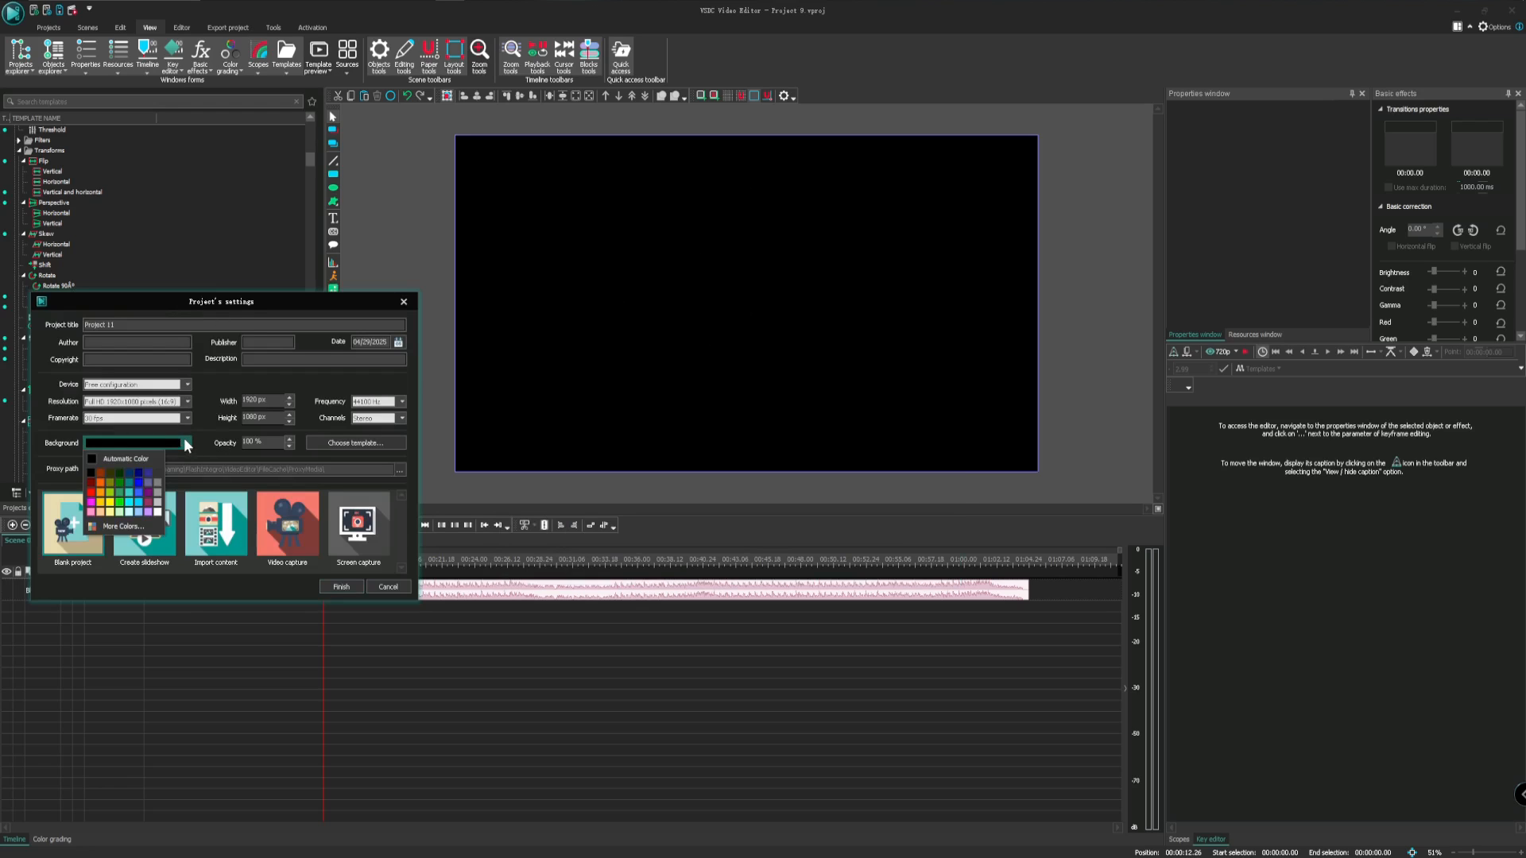
left_click(128, 526)
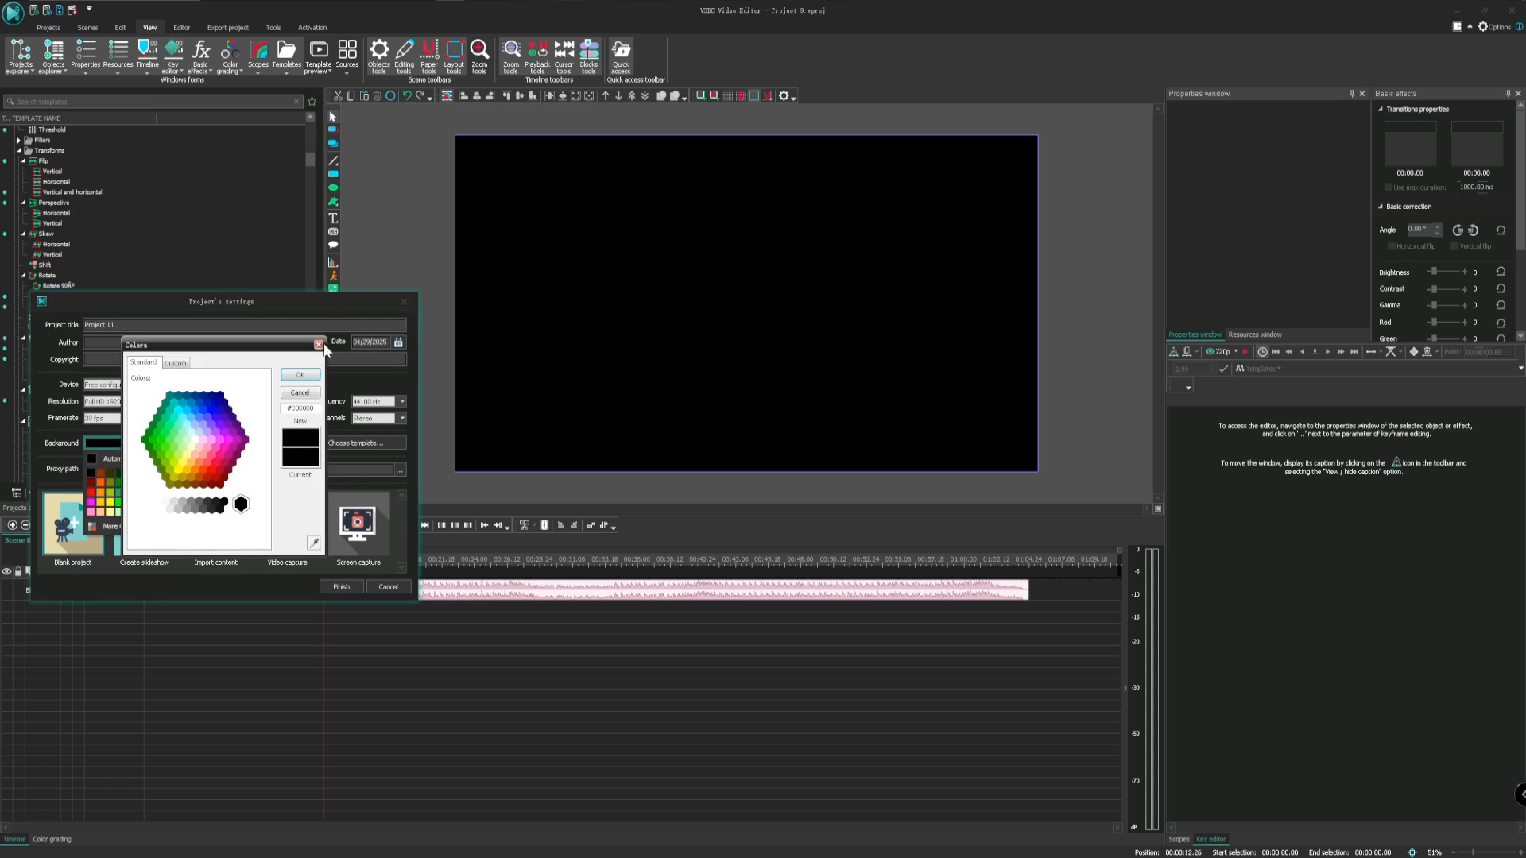
left_click(159, 364)
left_click(143, 363)
left_click(318, 345)
left_click(316, 345)
left_click(184, 443)
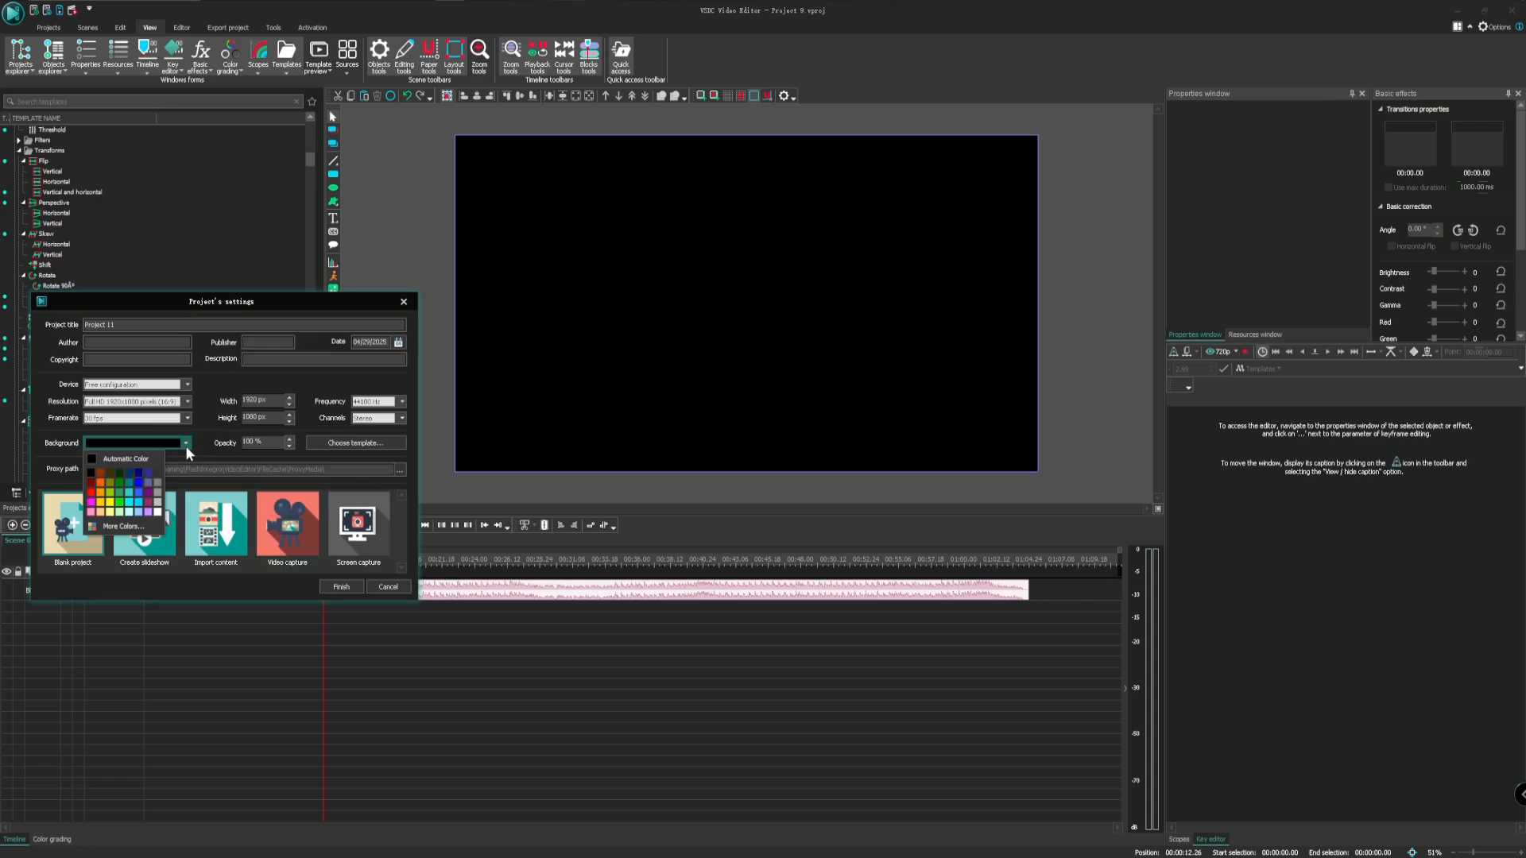
left_click(184, 443)
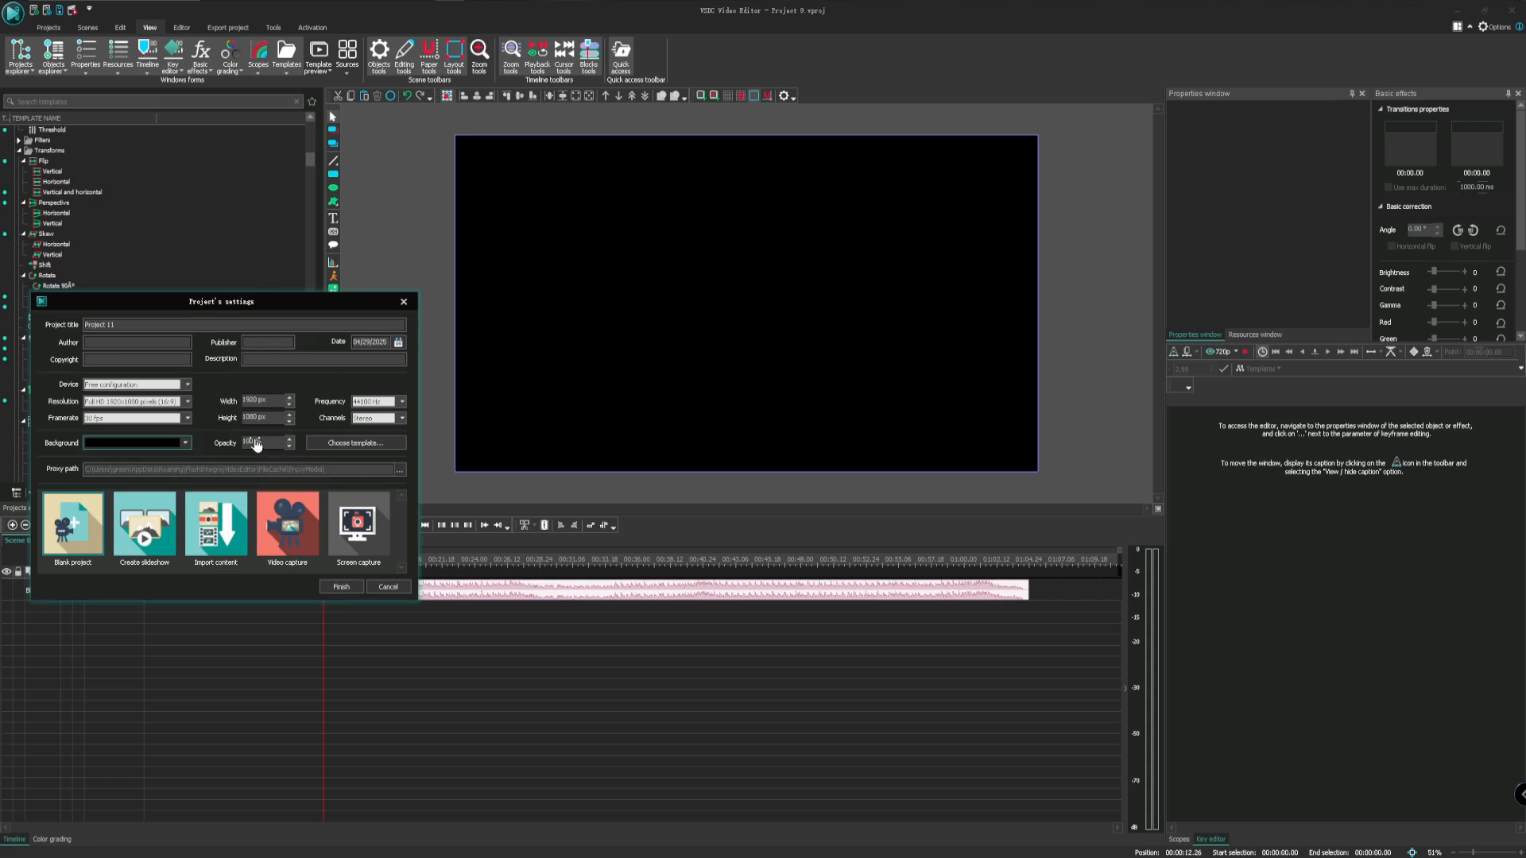
Create the blank project at Full HD 1920x1080, 30 fps, with a black background at 100% opacity
left_click_drag(268, 447, 244, 447)
left_click_drag(243, 443, 294, 443)
left_click(335, 589)
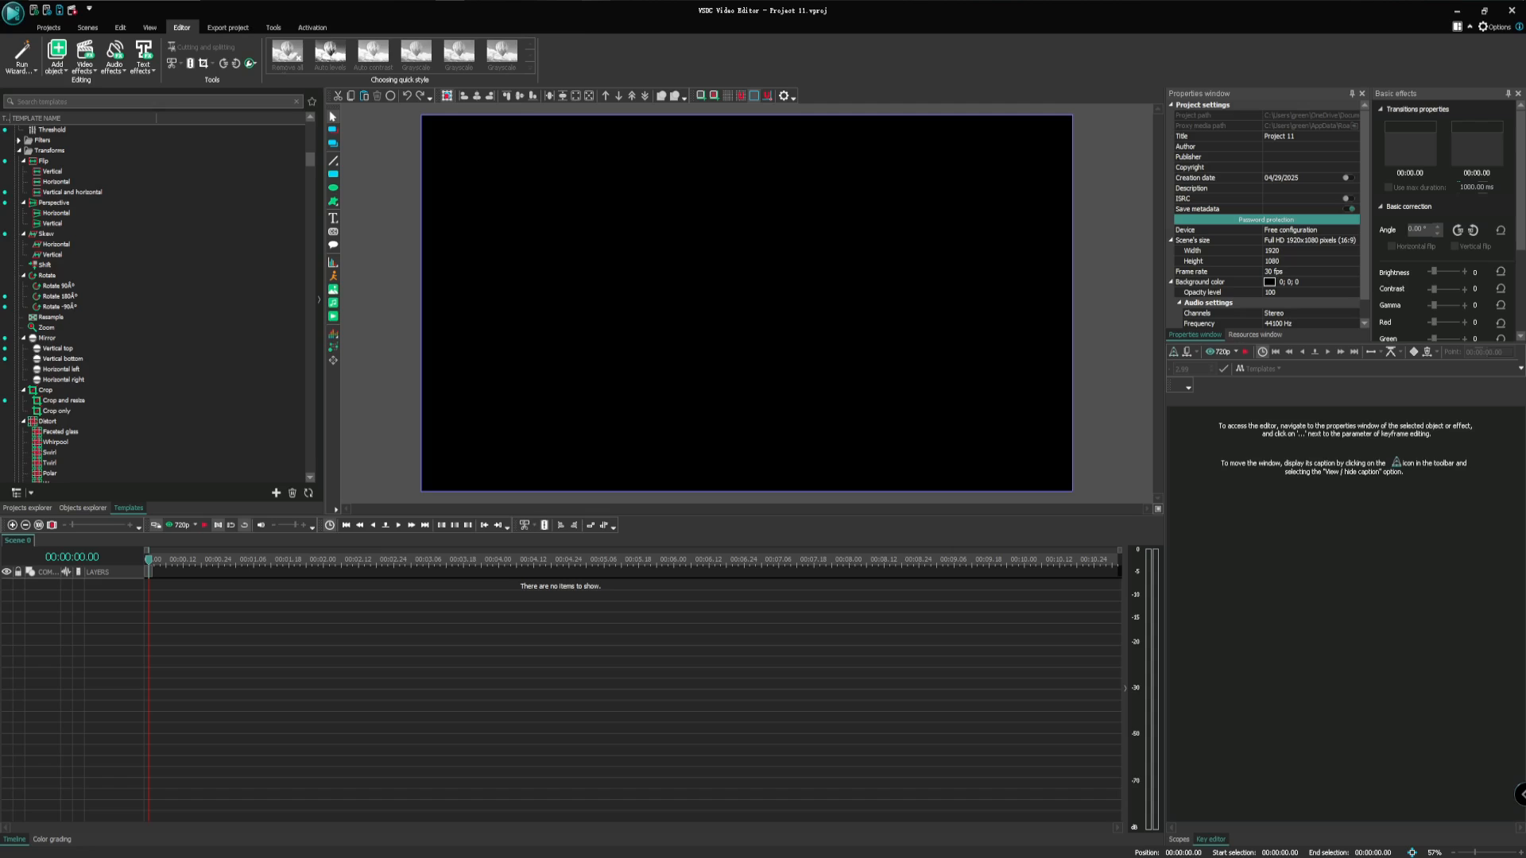
Import the image Z.png from the file folder onto the empty timeline
mouse_move(595, 2)
left_click(595, 51)
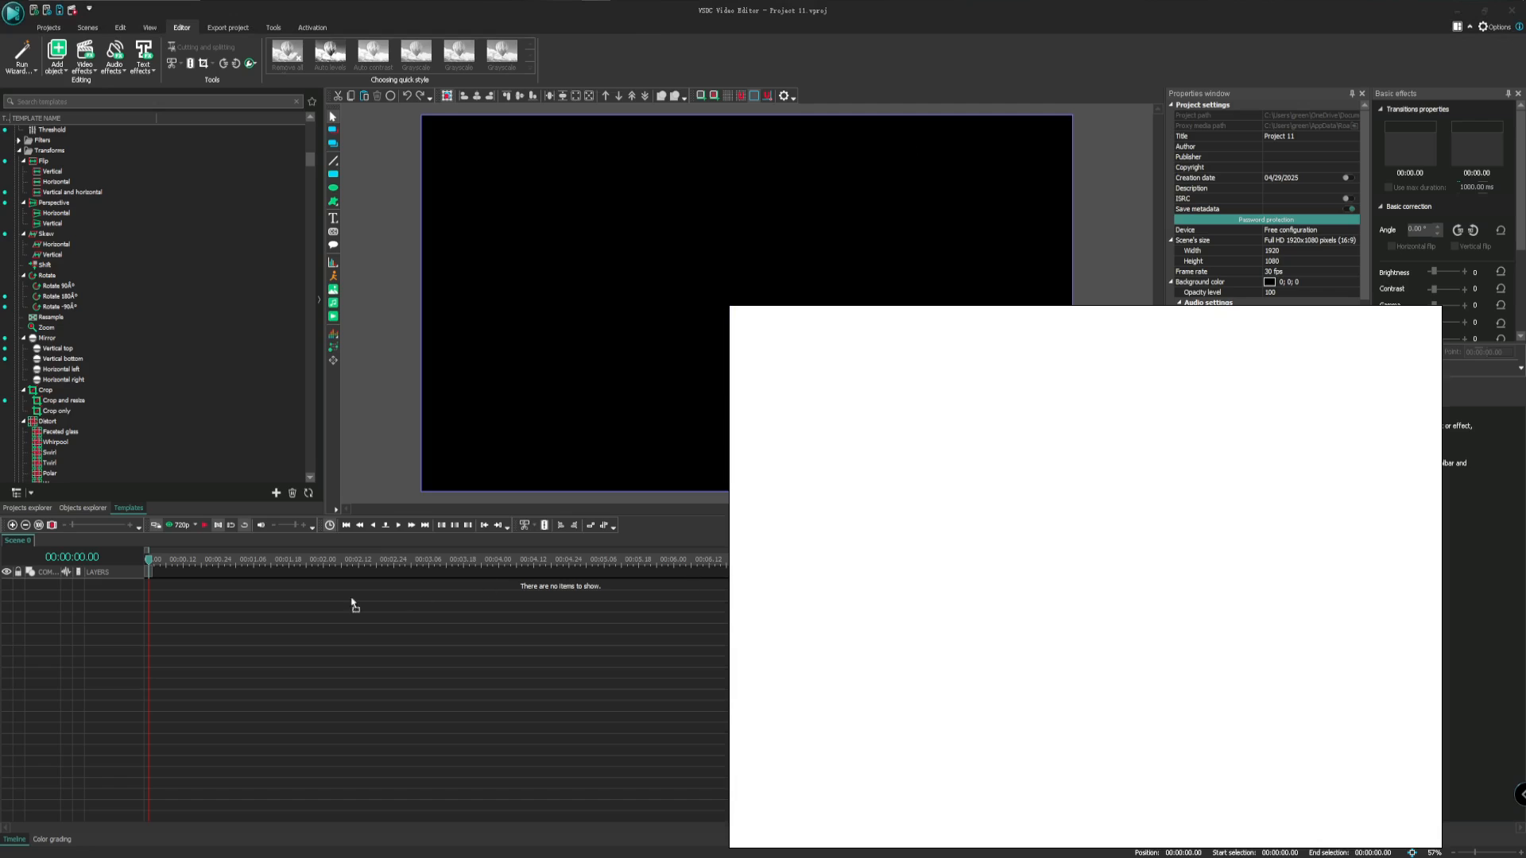
left_click_drag(221, 617, 218, 608)
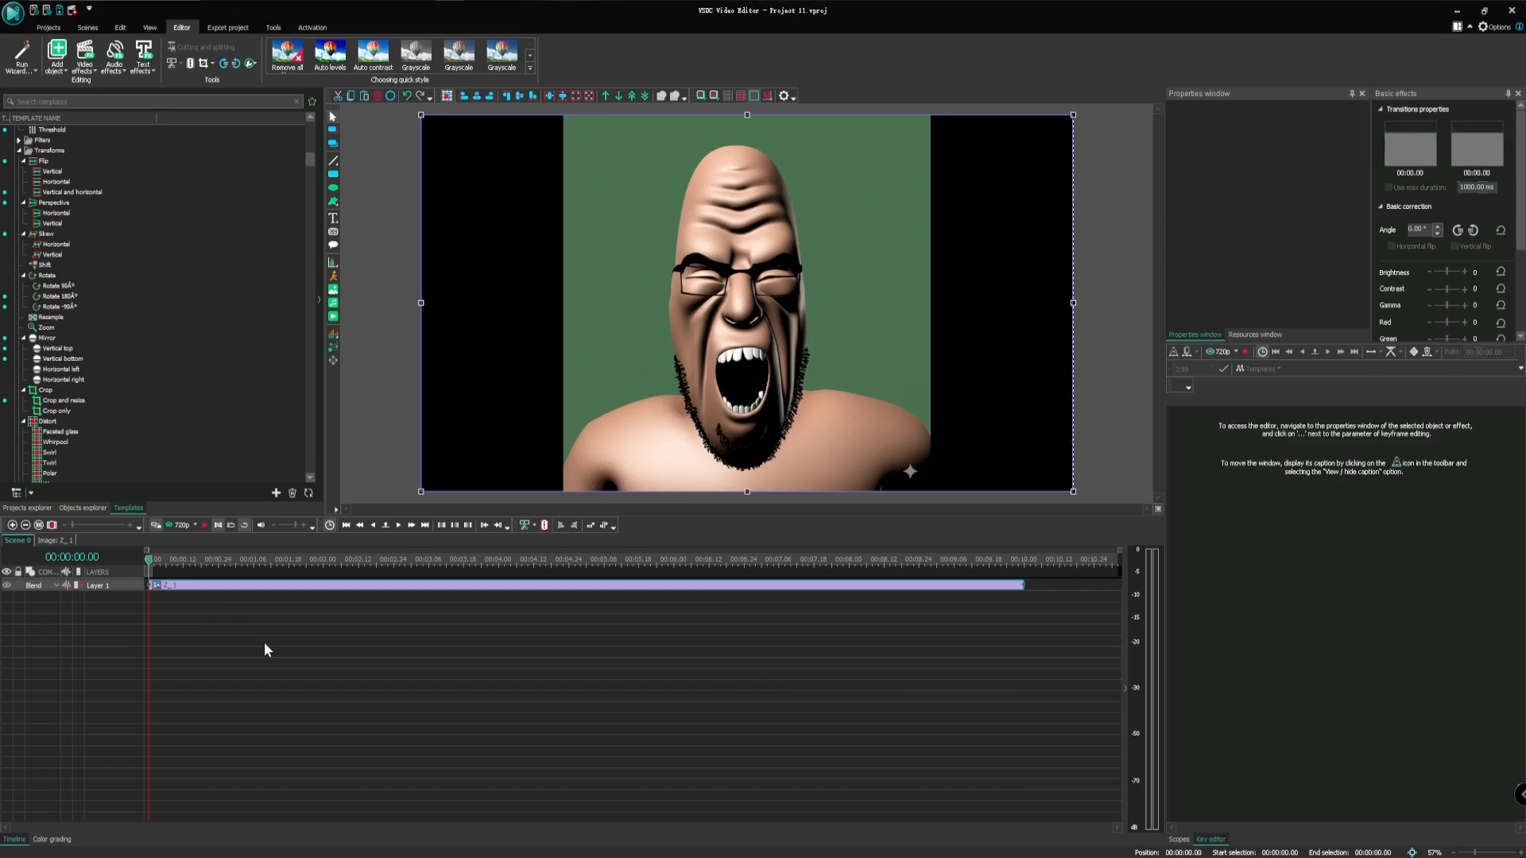
left_click(1075, 303)
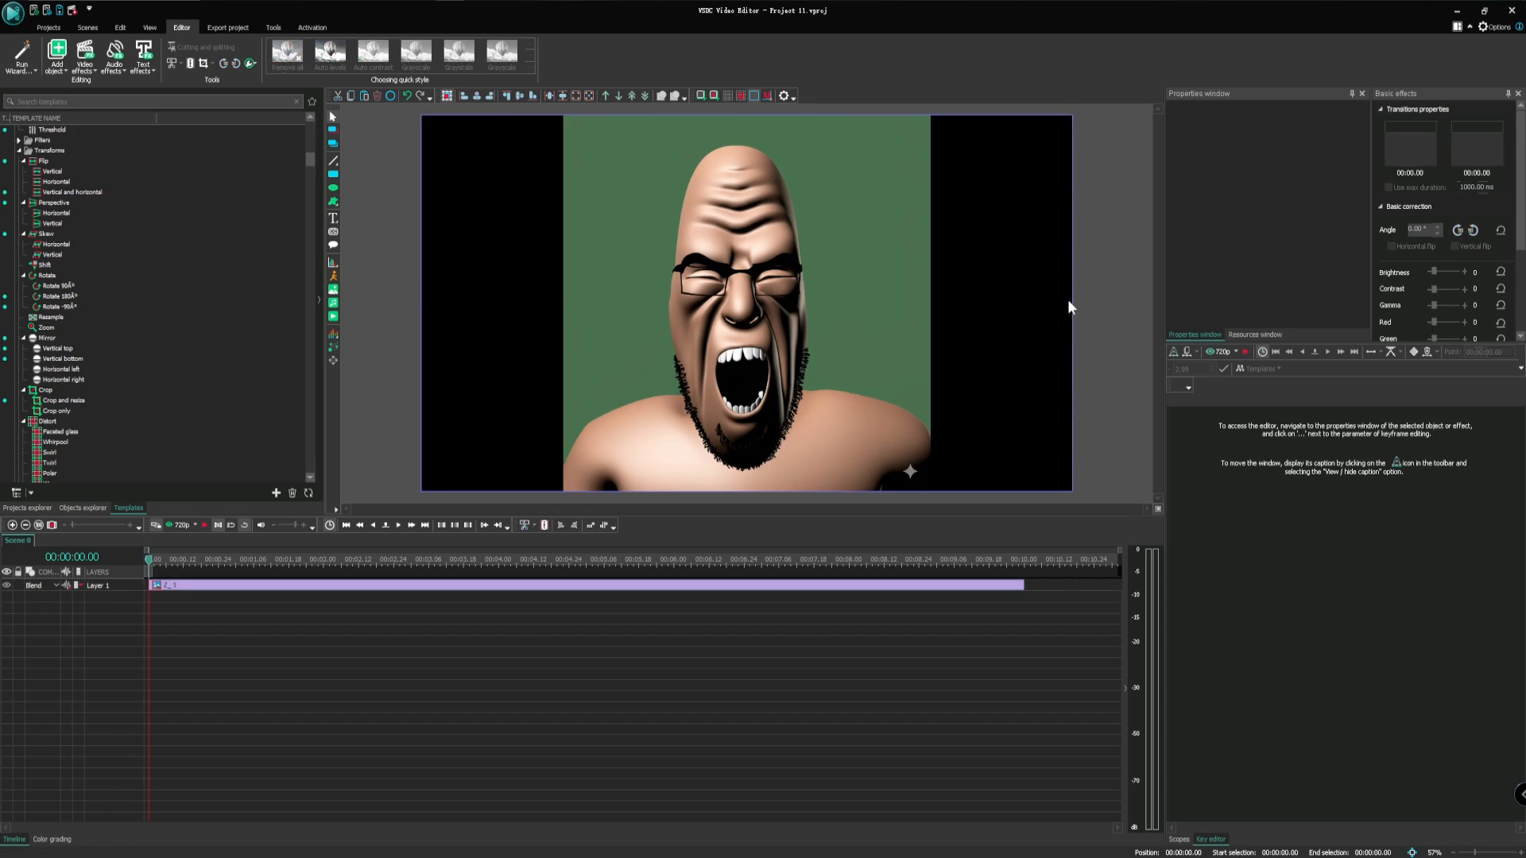
left_click(822, 298)
left_click_drag(1076, 304, 751, 298)
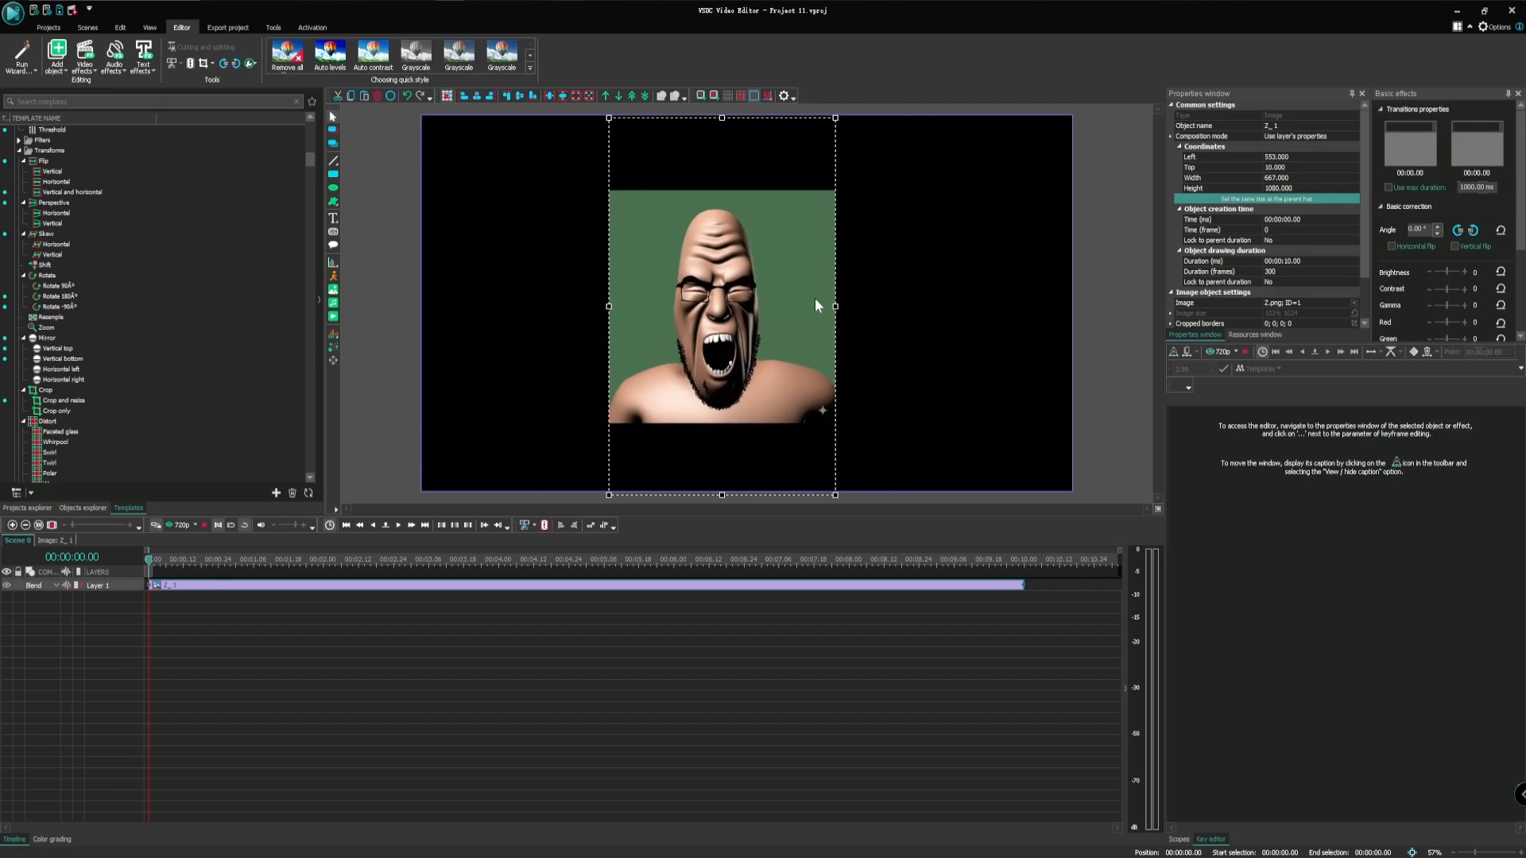
key("ctrl+z")
key("ctrl+z")
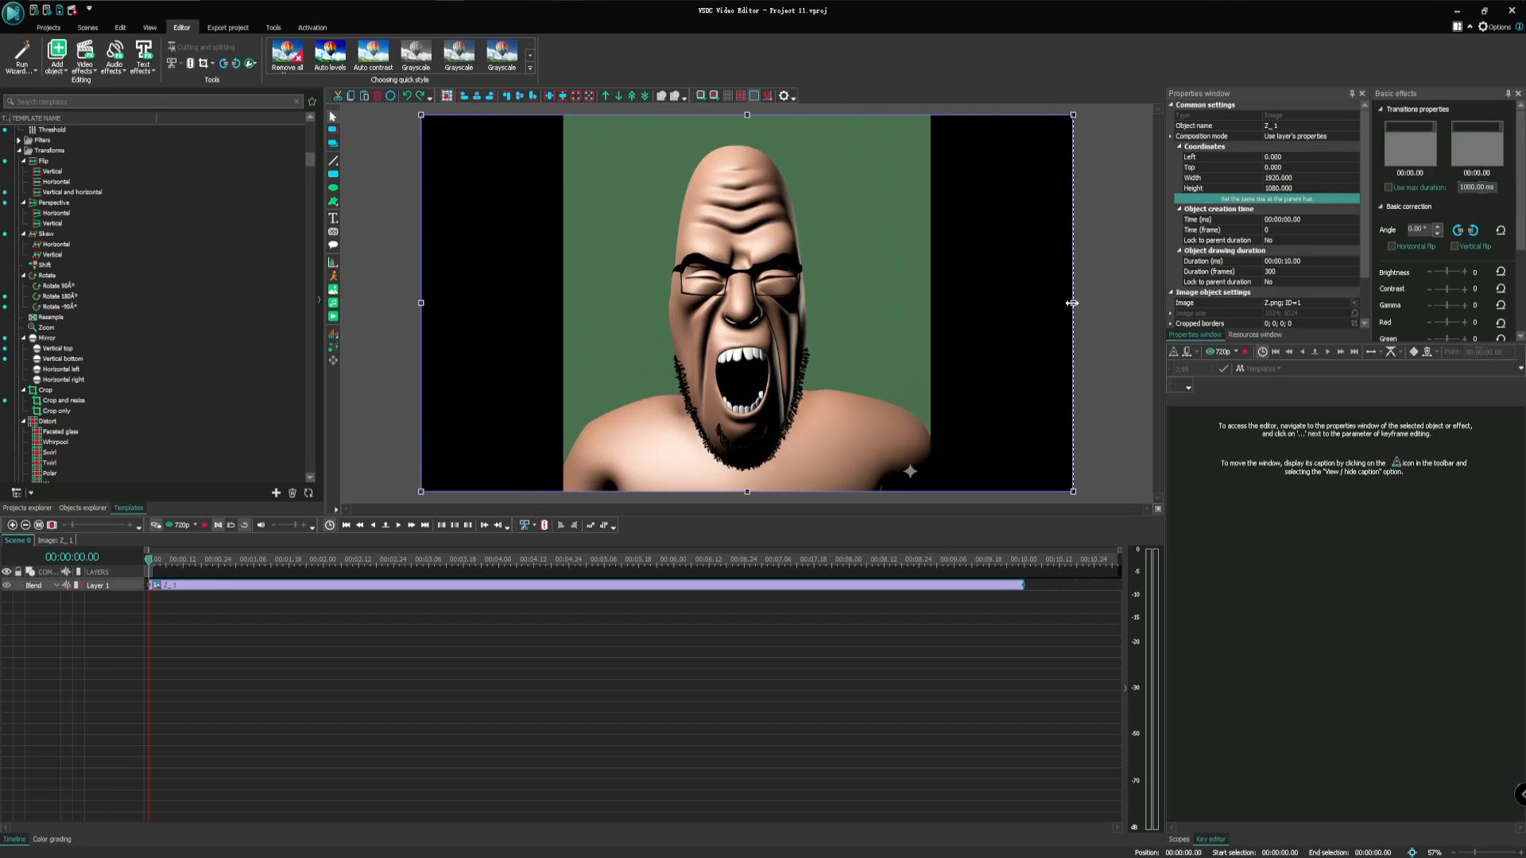
Narrow the image object to about 651 px wide and position it near the frame's centre, at about left 586, top -2
left_click_drag(1072, 303, 642, 307)
left_click_drag(536, 300, 737, 297)
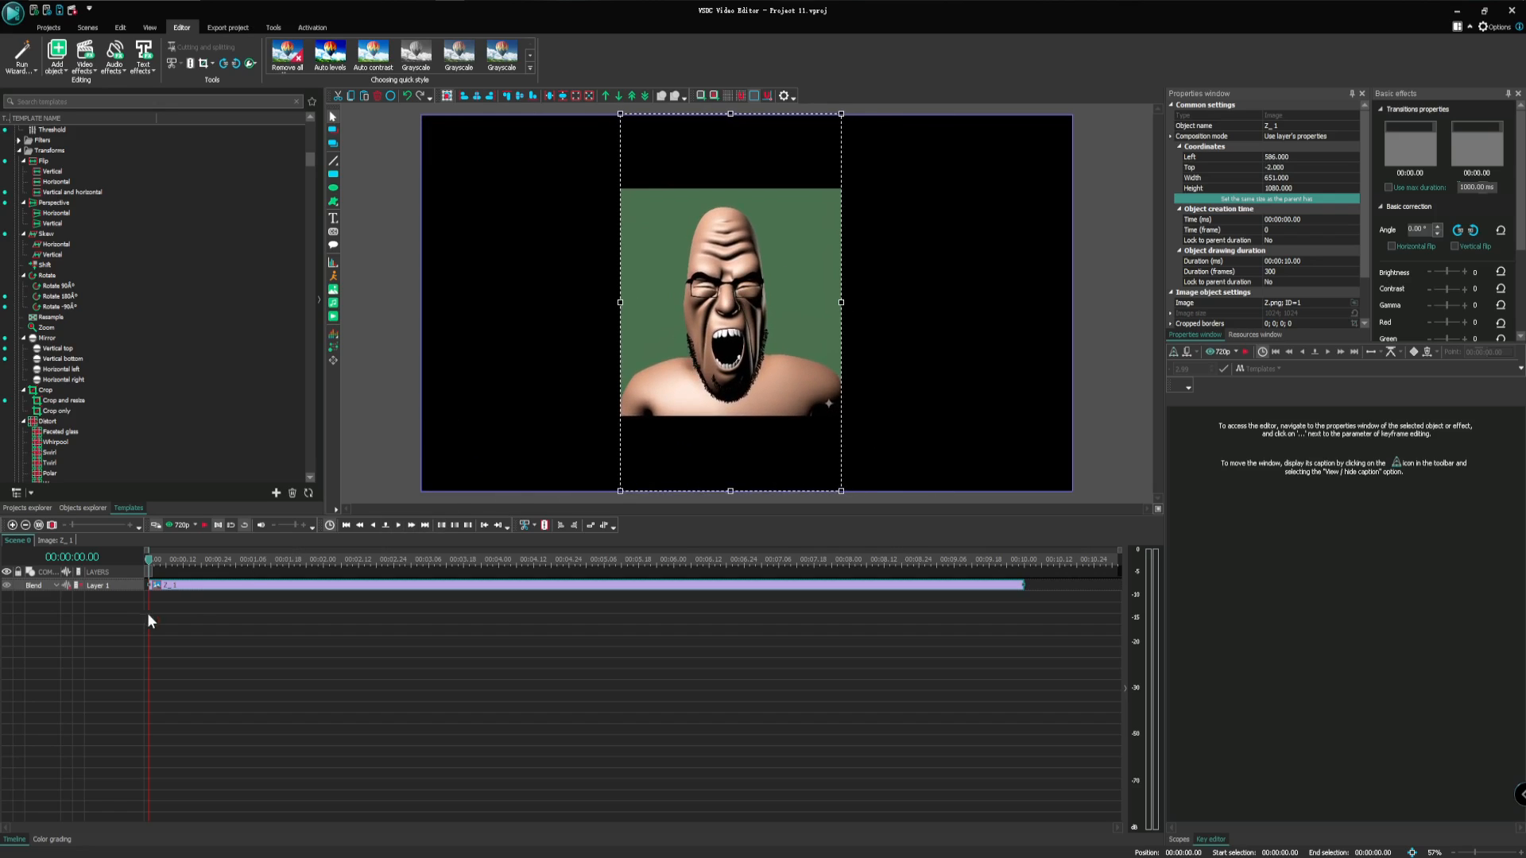
left_click(182, 612)
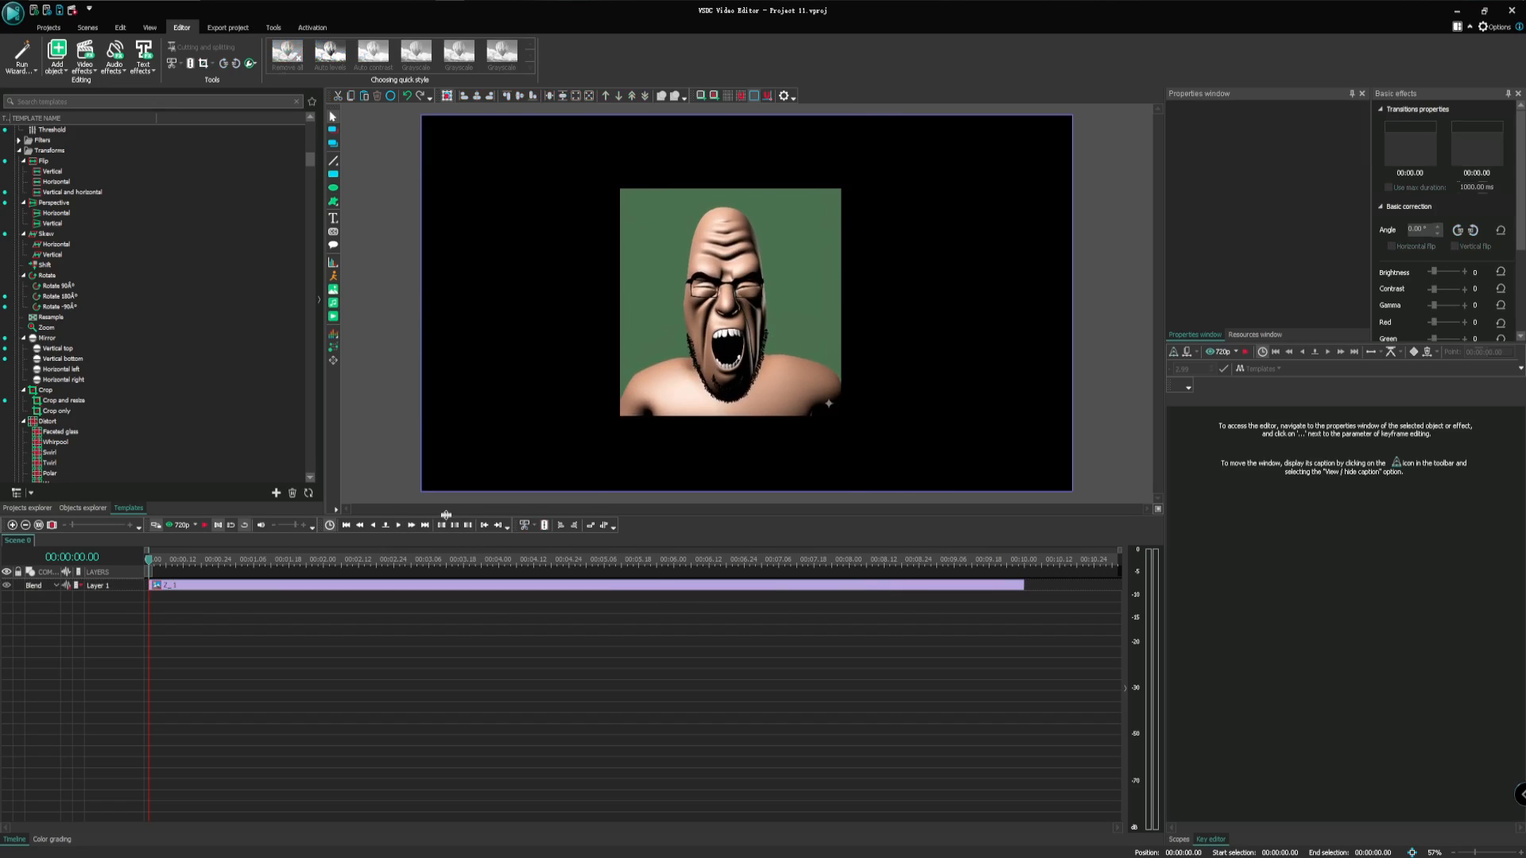
Add the audio file "CobsonTALKS - Sparta Sardemanation RPE V2 Remix (bad).mp3" on its own layer beneath the image clip
left_click_drag(446, 515, 426, 237)
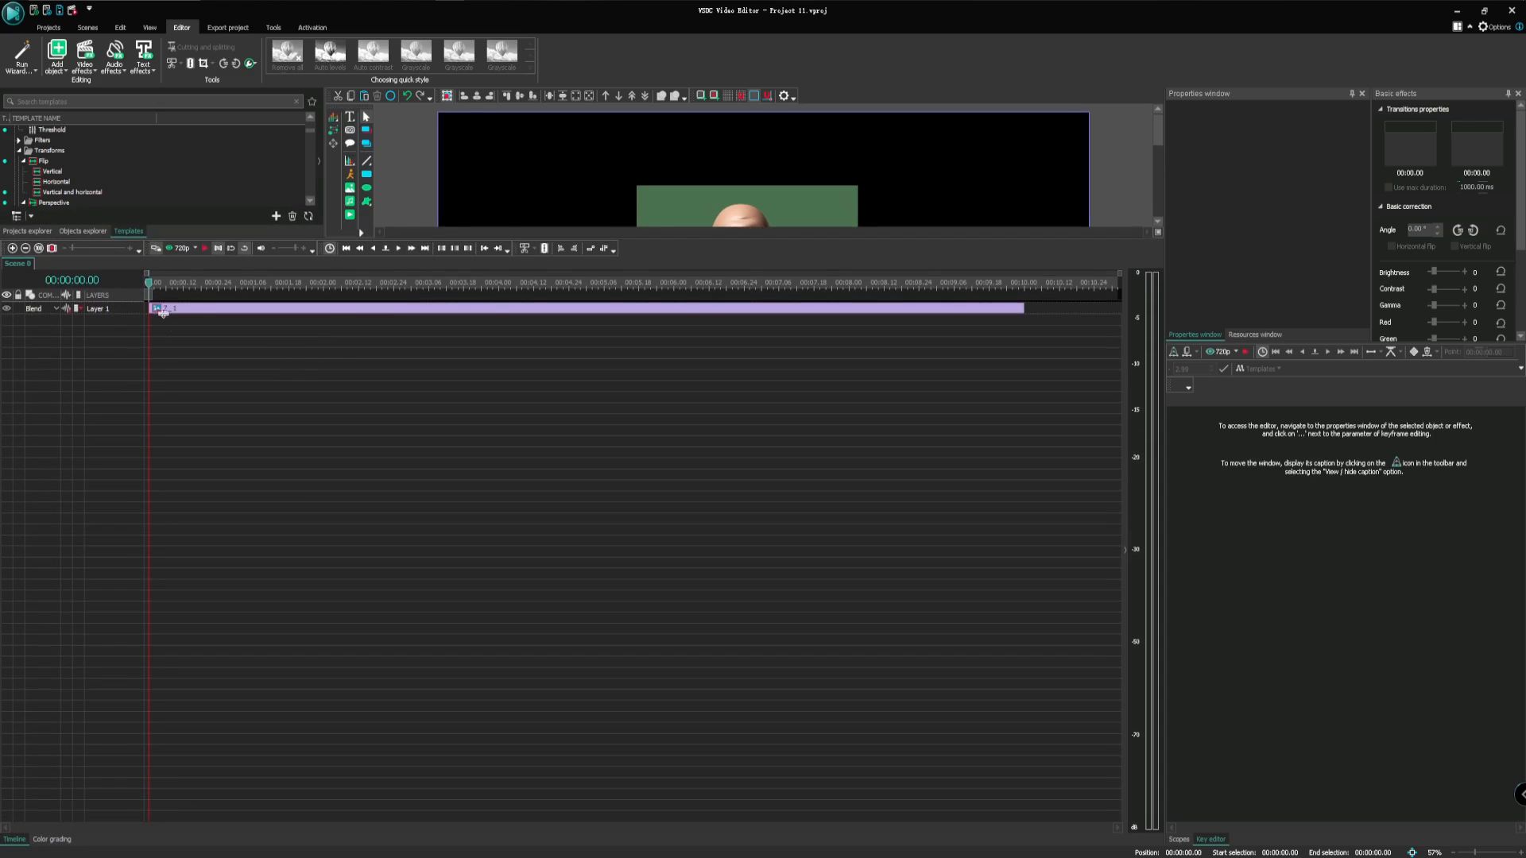
mouse_move(165, 316)
key("ctrl+v")
left_click_drag(190, 316, 199, 343)
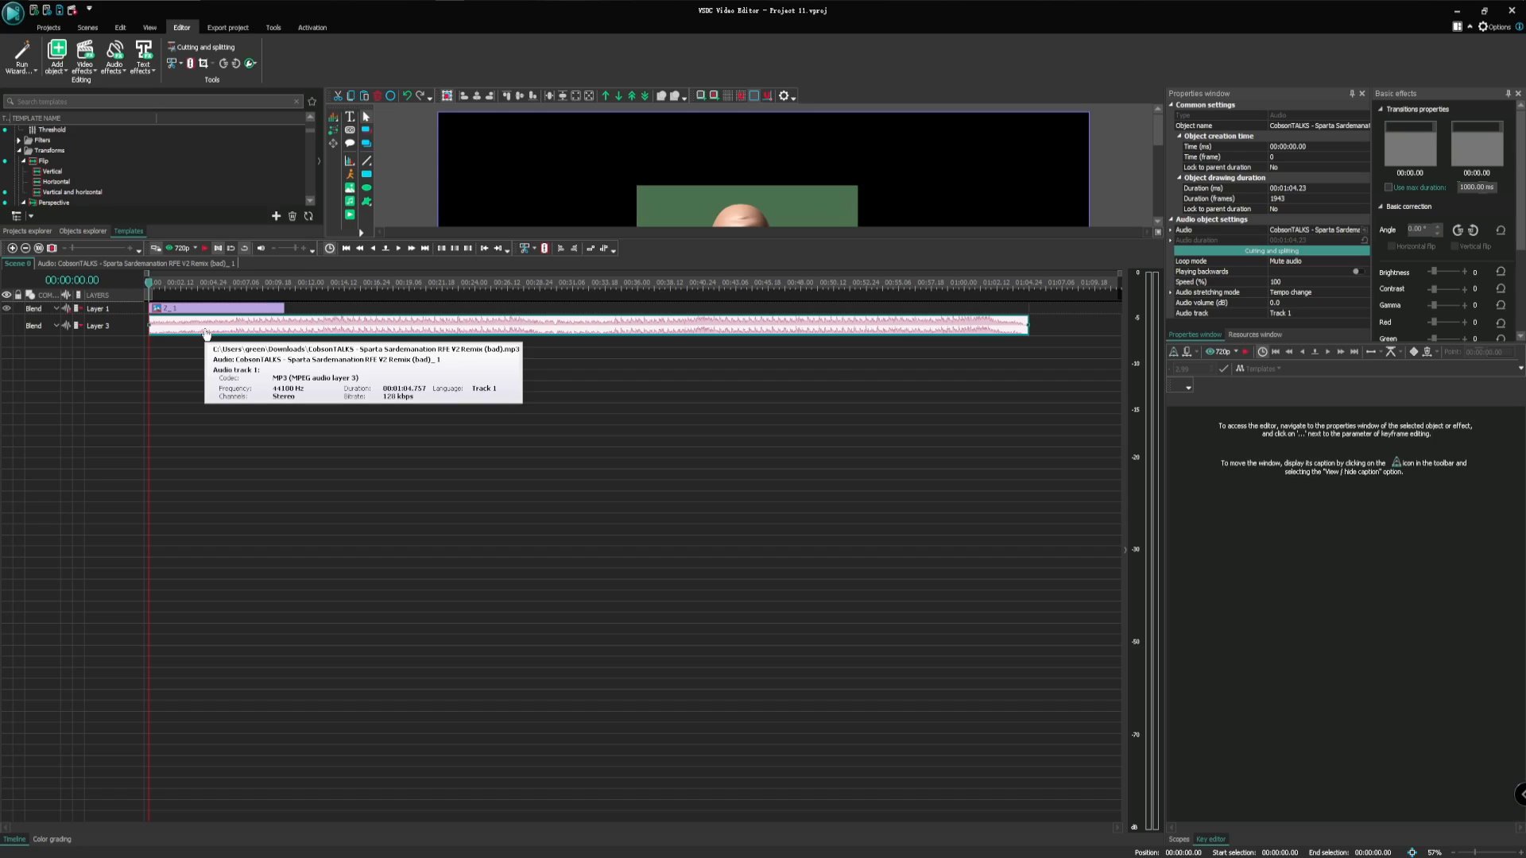
left_click(431, 447)
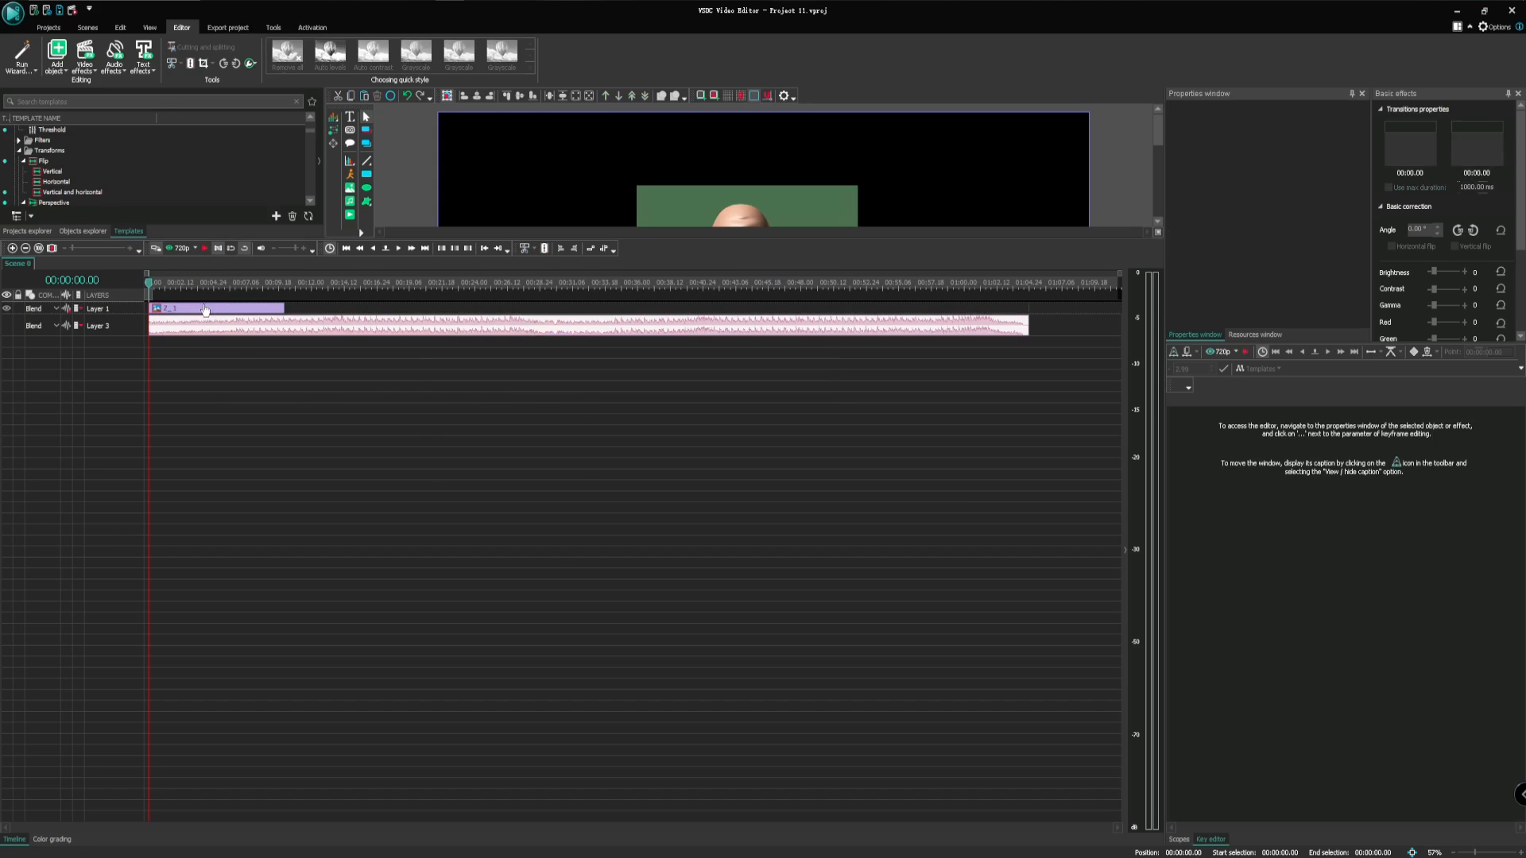
mouse_move(205, 310)
left_click_drag(423, 238, 423, 559)
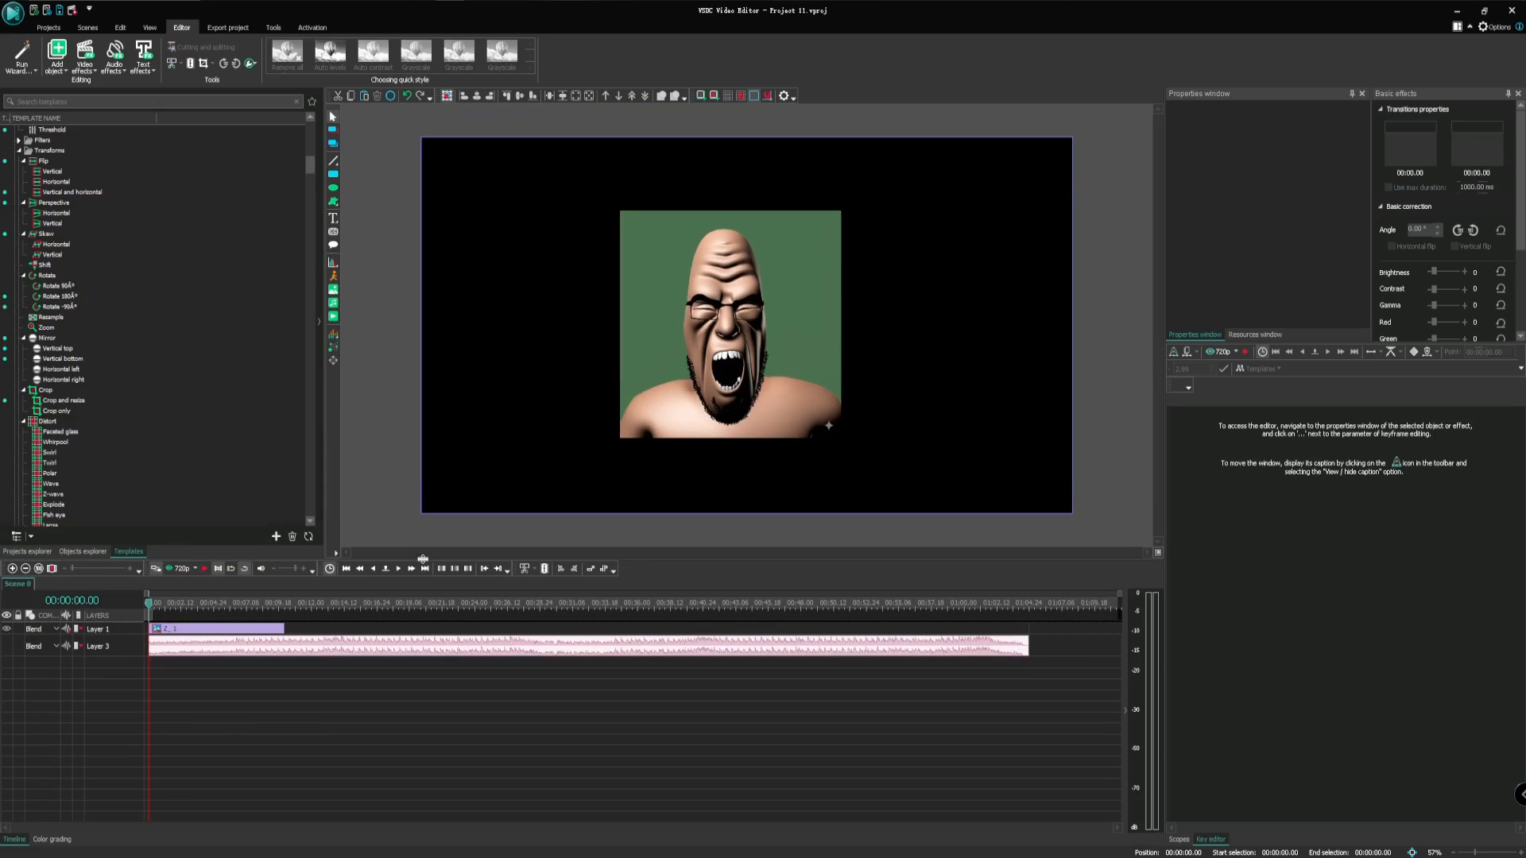
Inspect the scene's object list and the open projects, viewing Project 9 and returning to Project 11
left_click(23, 553)
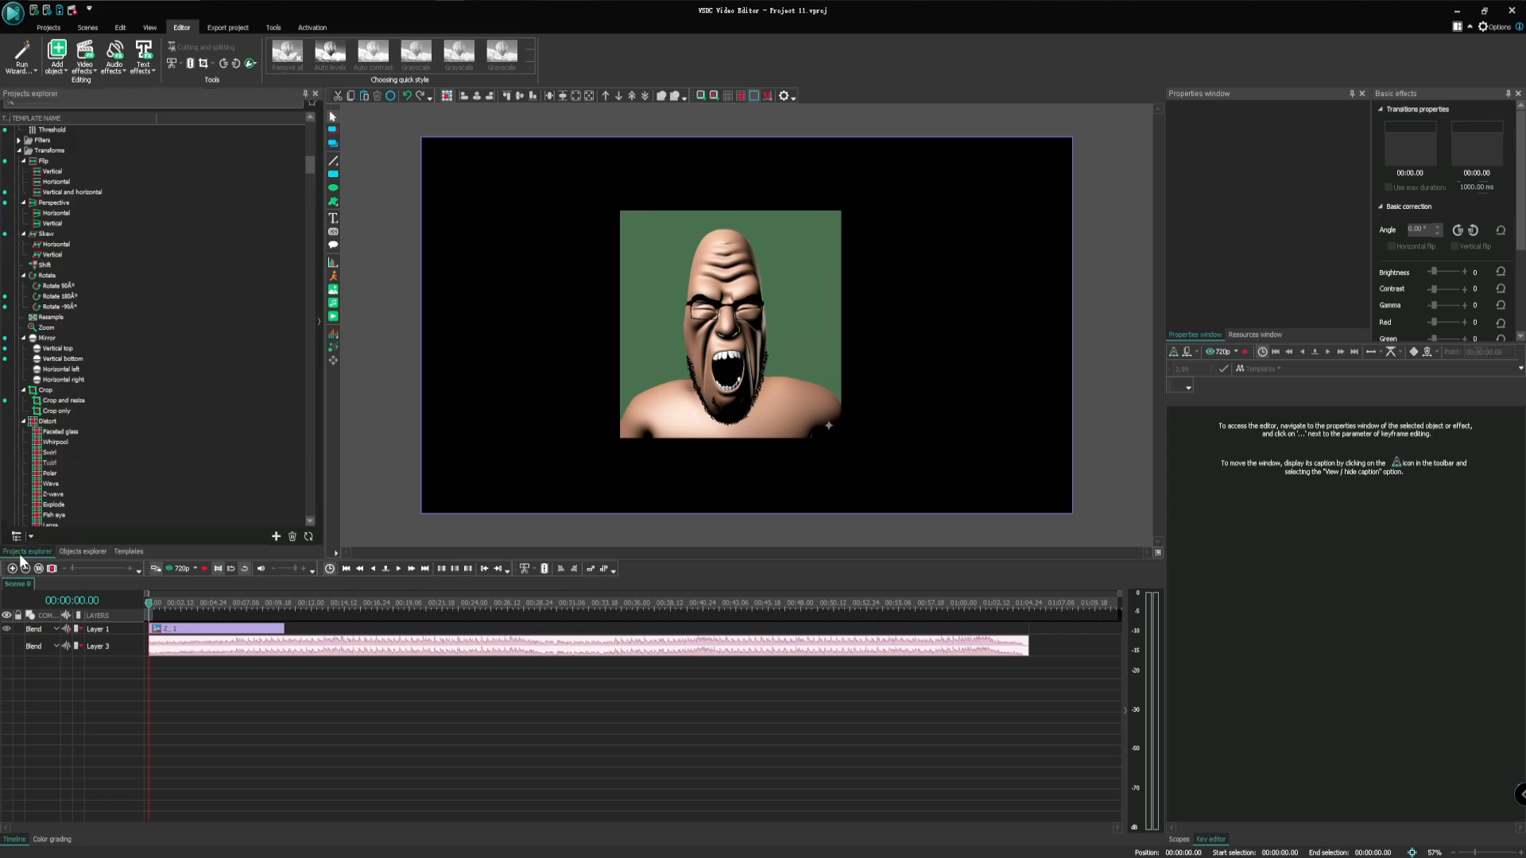
left_click(71, 550)
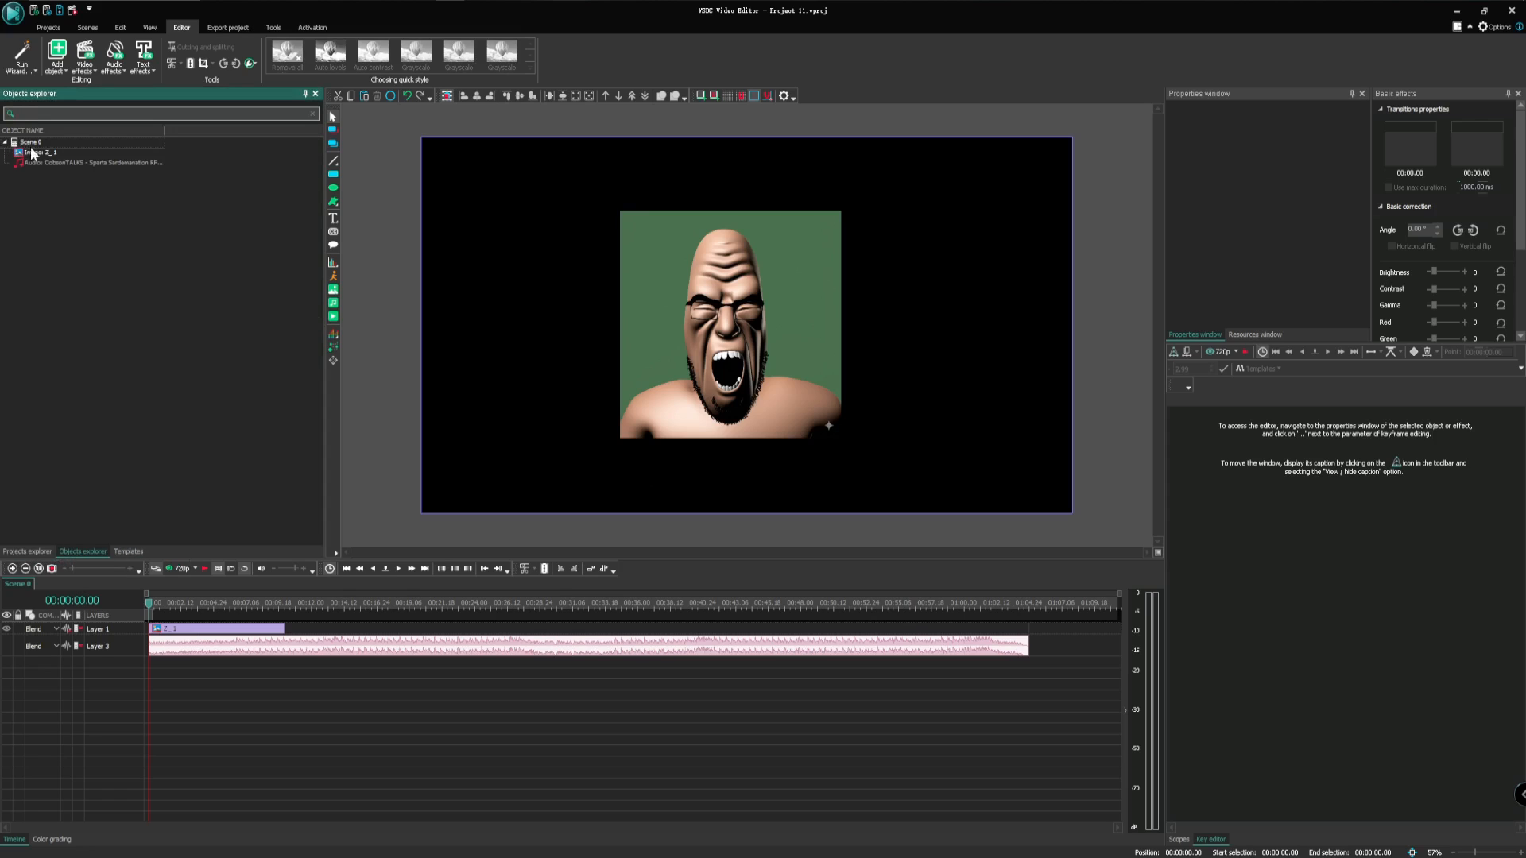
left_click(27, 551)
left_click(45, 106)
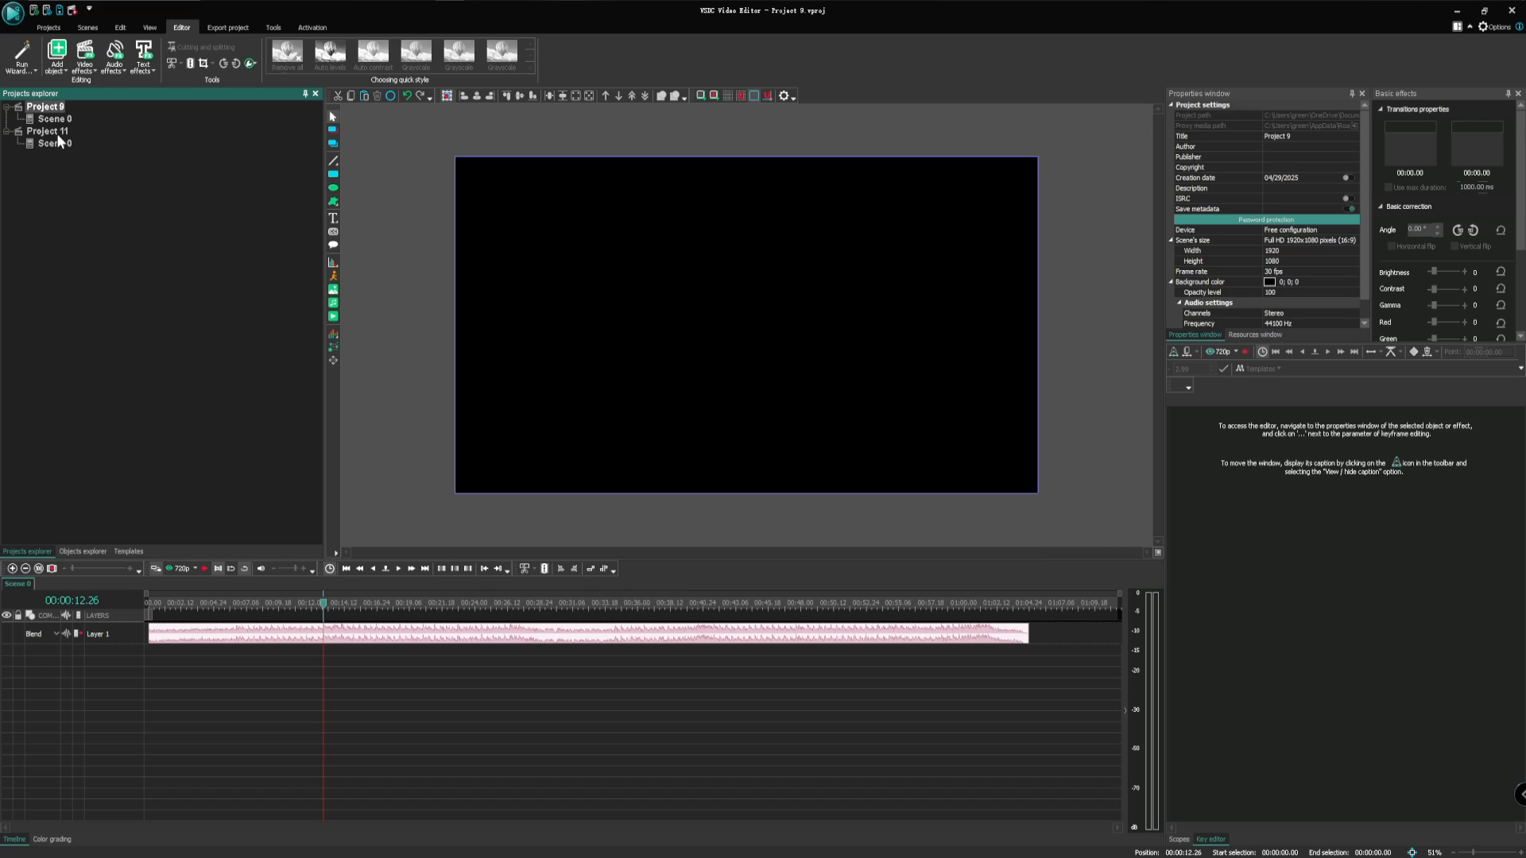
left_click(58, 138)
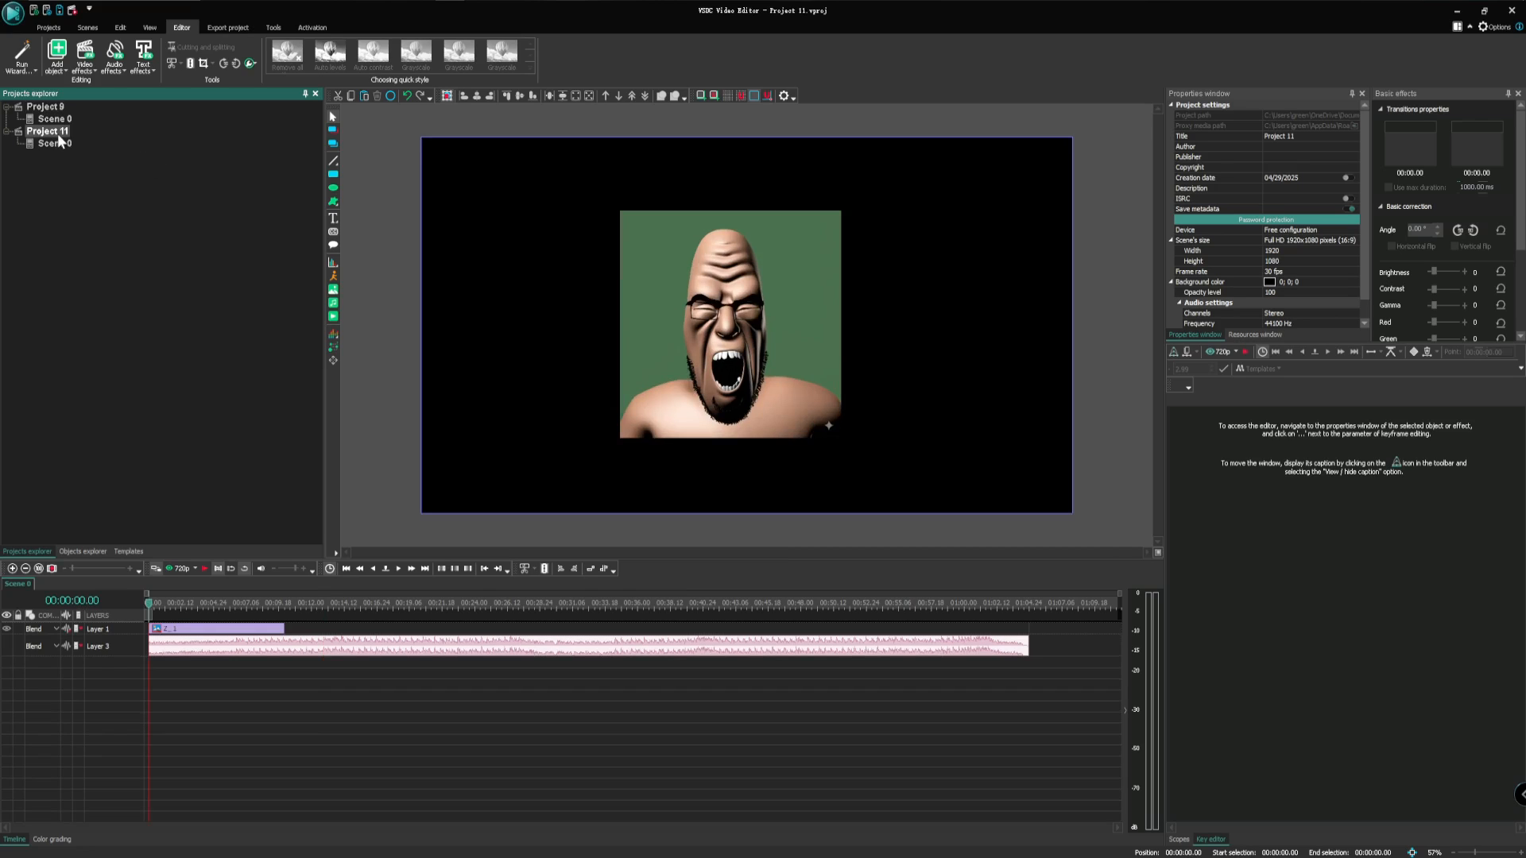
Display the effect templates, collapse the Transforms group and browse up to the Video effects category
left_click(128, 551)
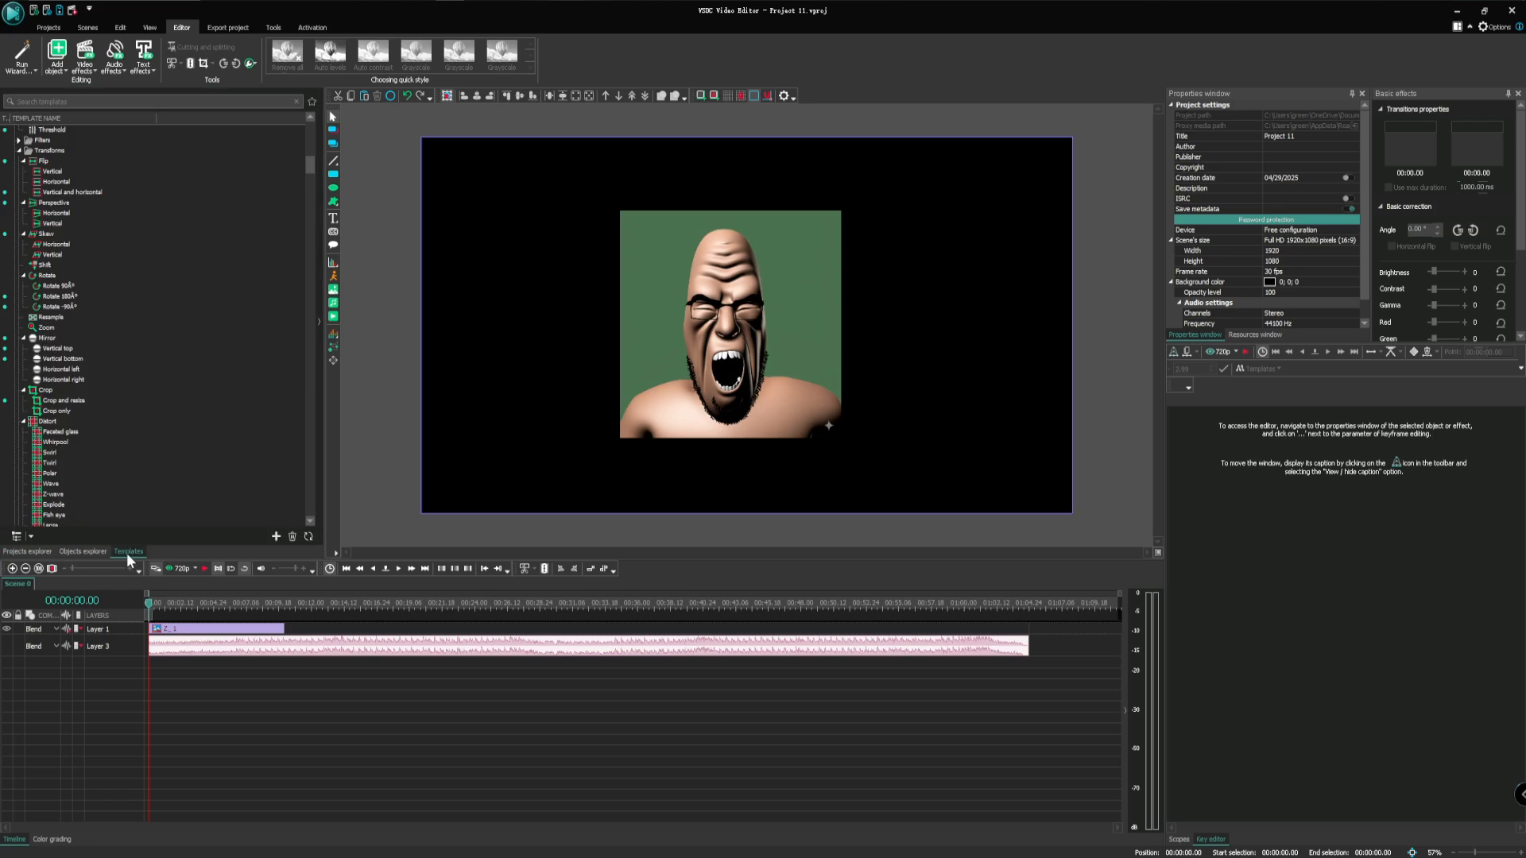
left_click(20, 150)
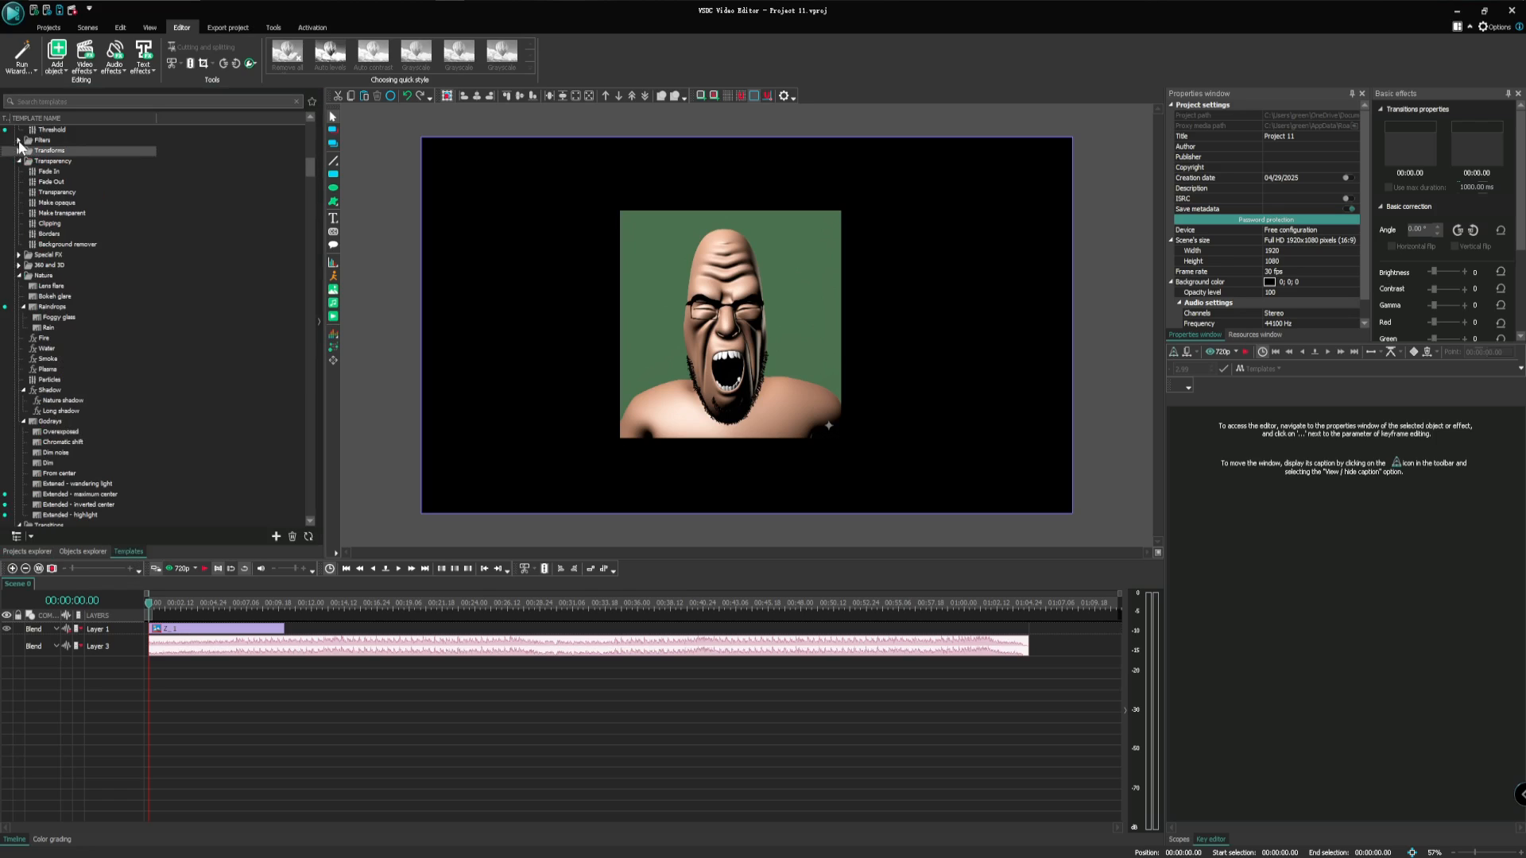
scroll(26, 165, "up", 7)
scroll(27, 164, "up", 5)
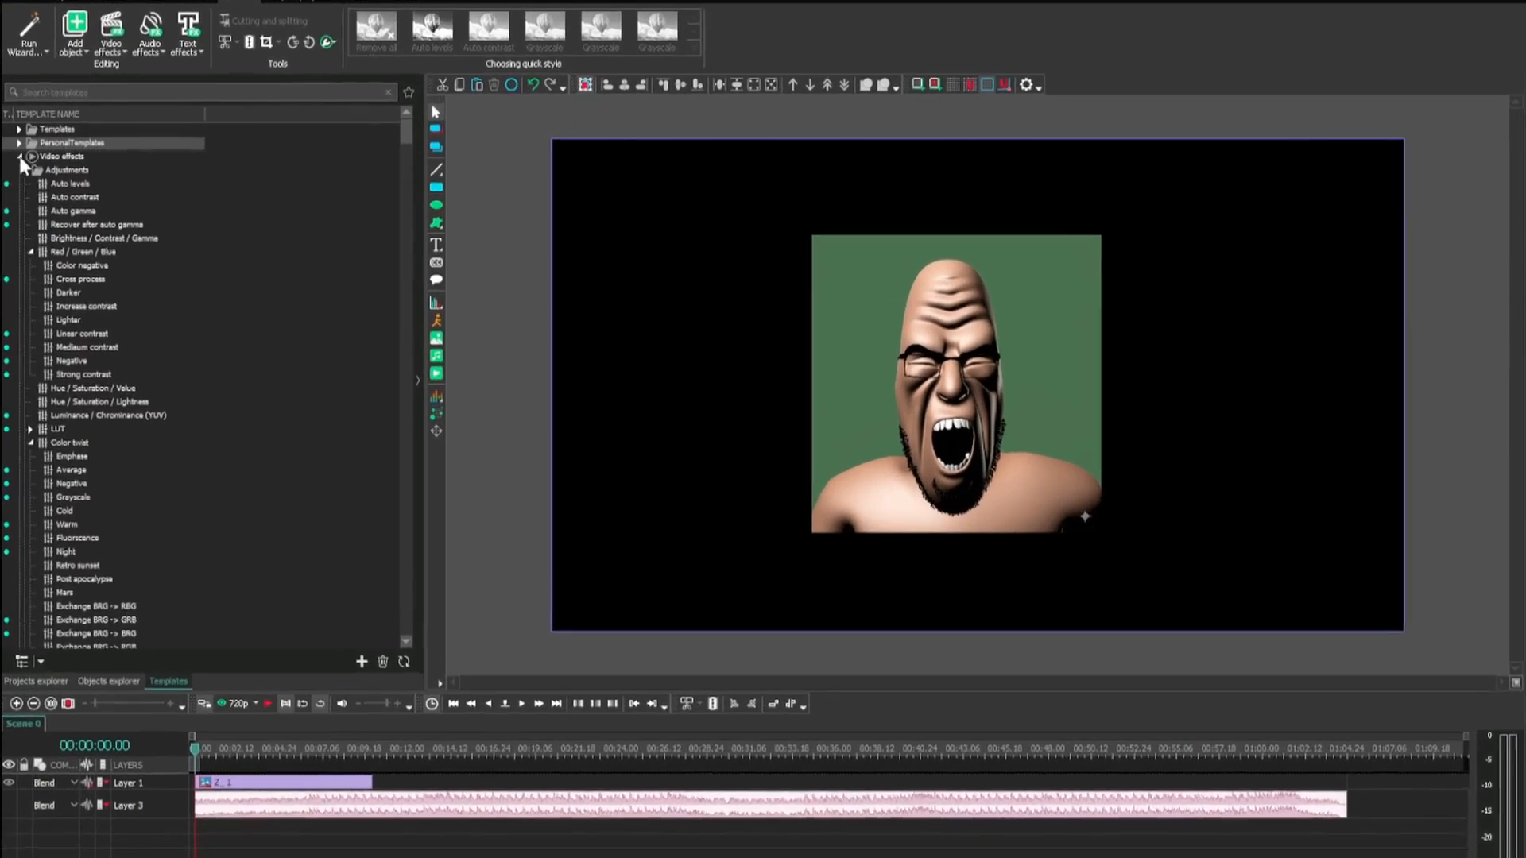
Collapse the Video effects, Audio effects, Quick styles and Transition collection template categories
left_click(19, 156)
left_click(19, 169)
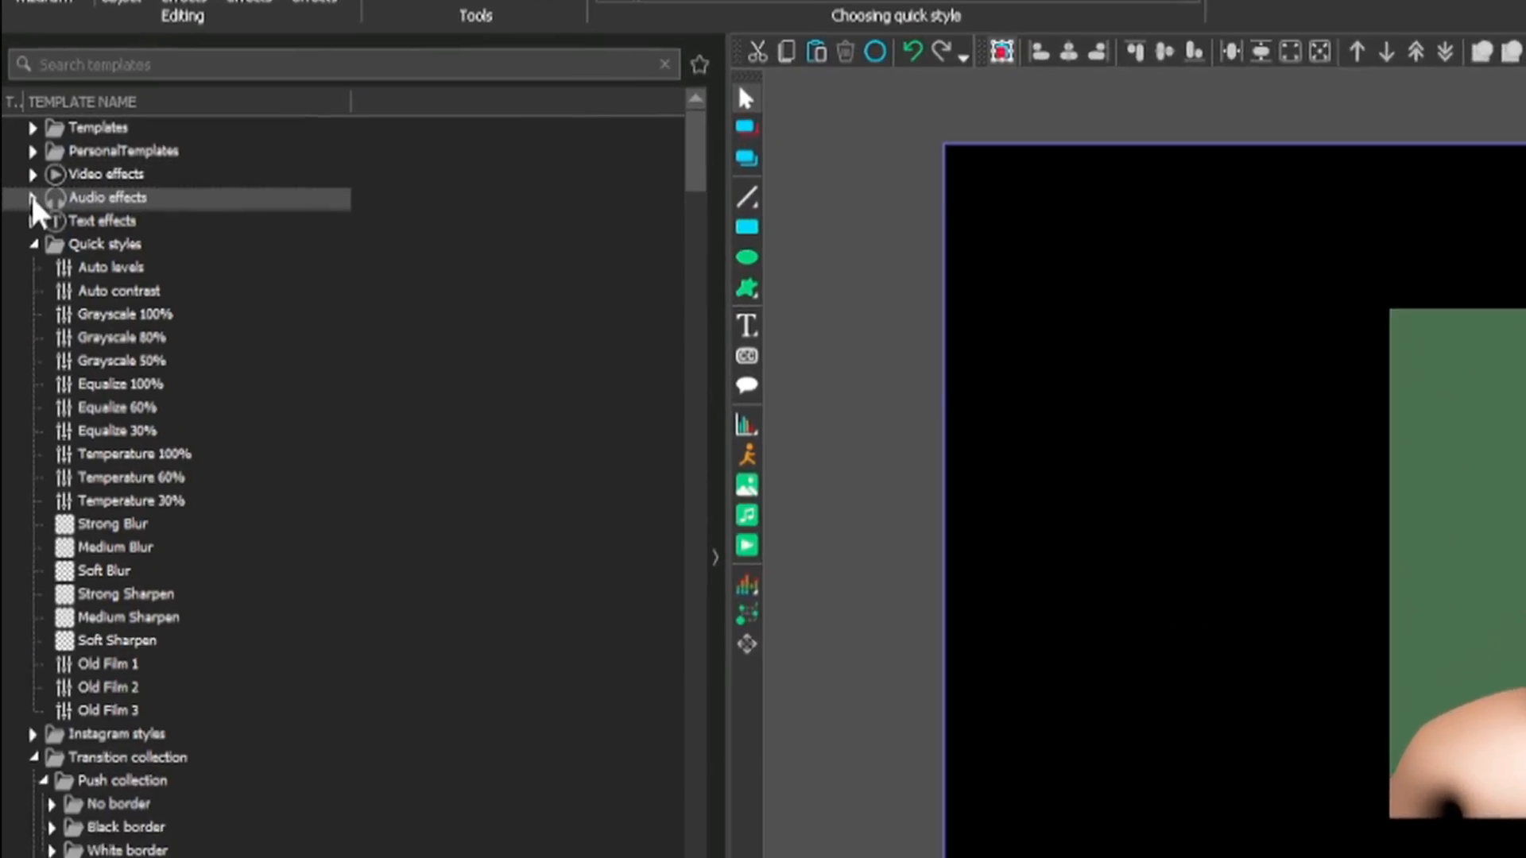
left_click(41, 272)
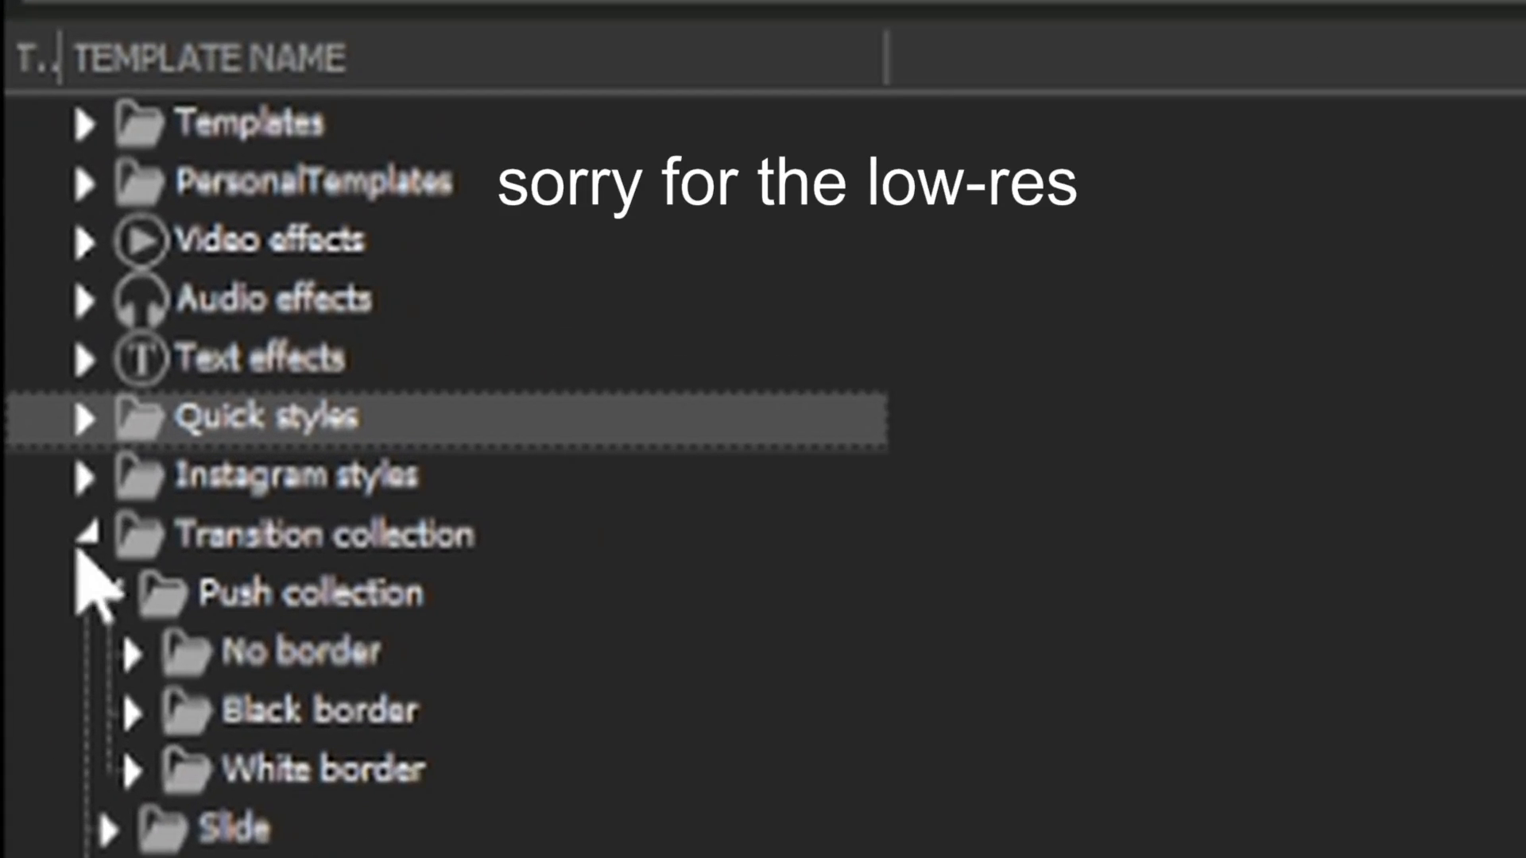
left_click(41, 330)
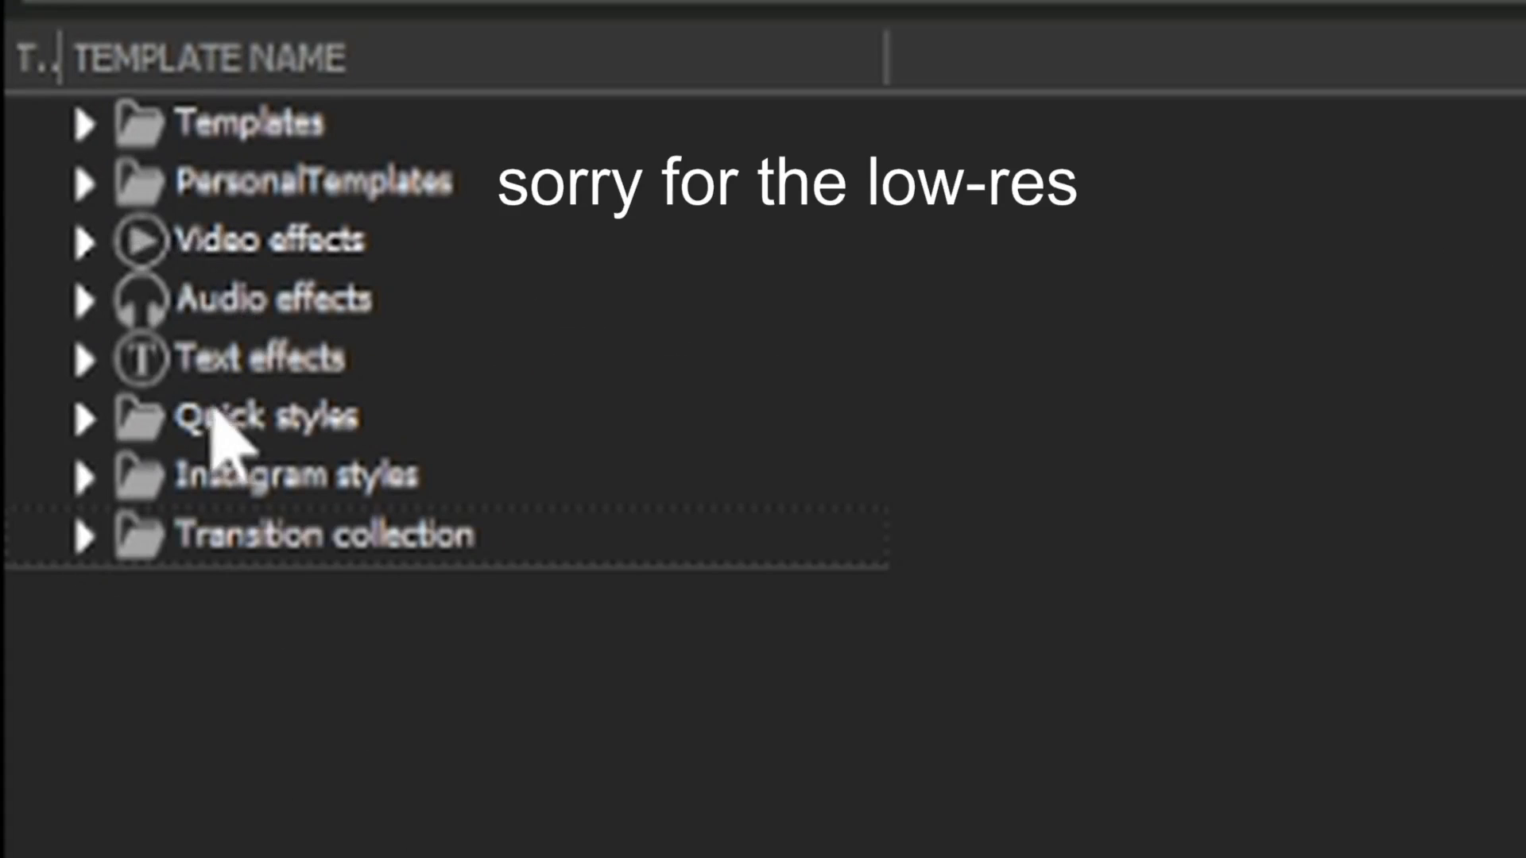
Inspect the templates in the Text effects category and collapse it, leaving the Video effects category highlighted
left_click(90, 363)
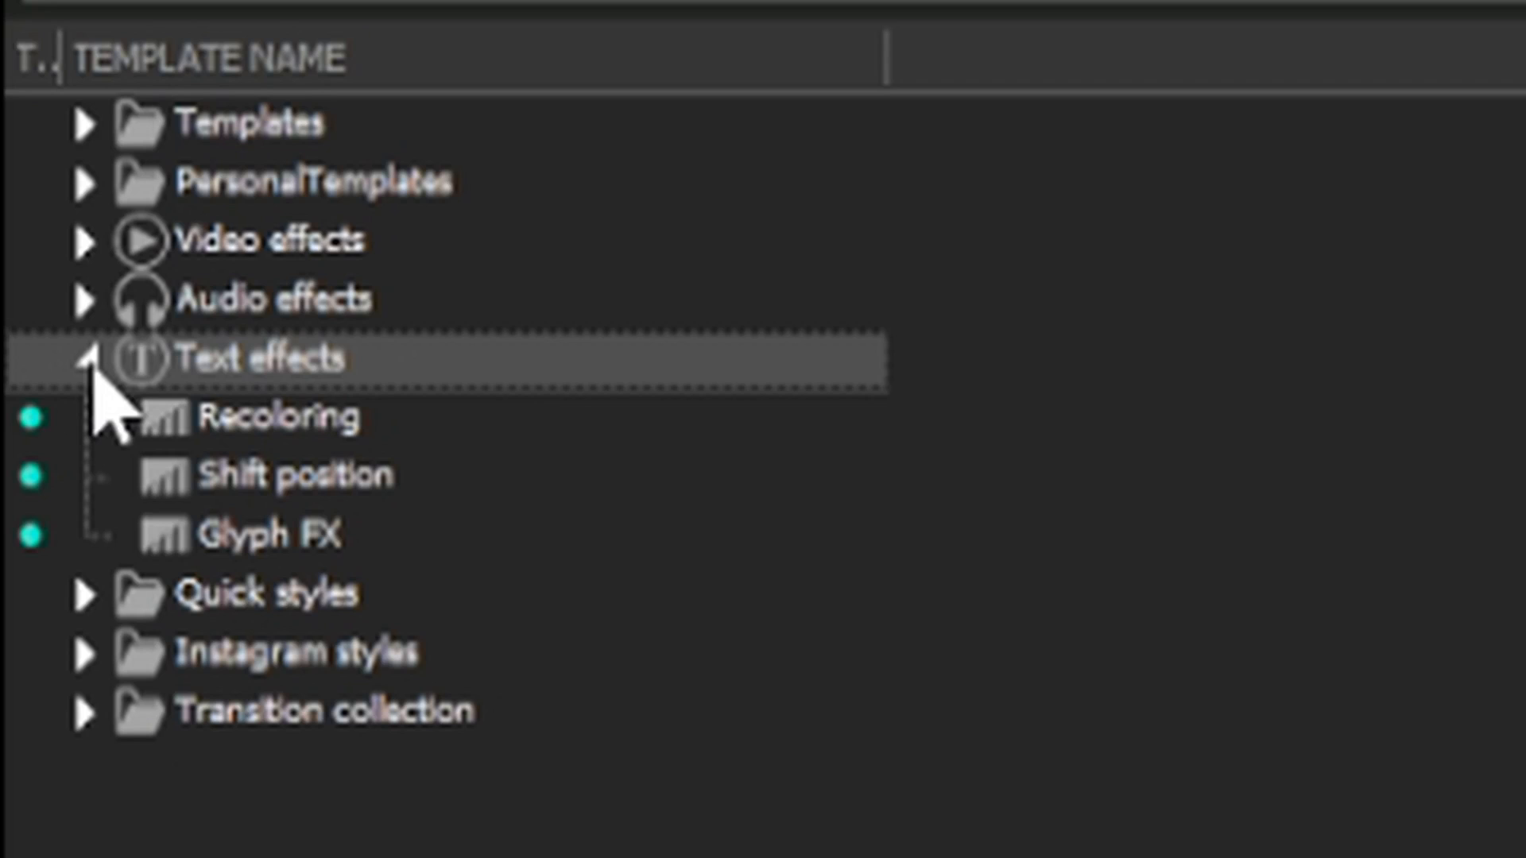
left_click(89, 362)
left_click(300, 265)
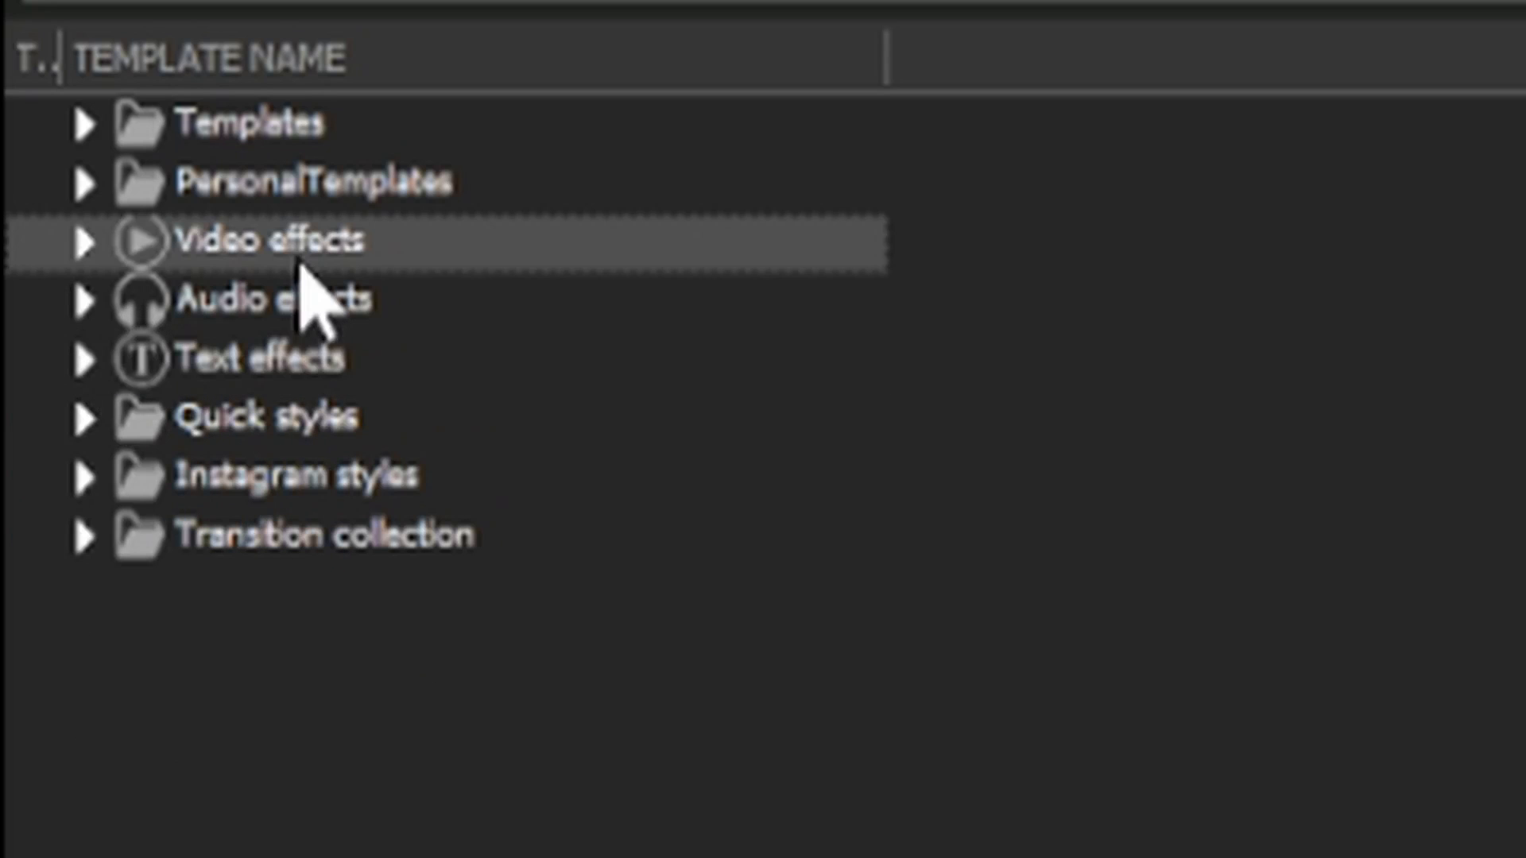
left_click(274, 322)
left_click(234, 270)
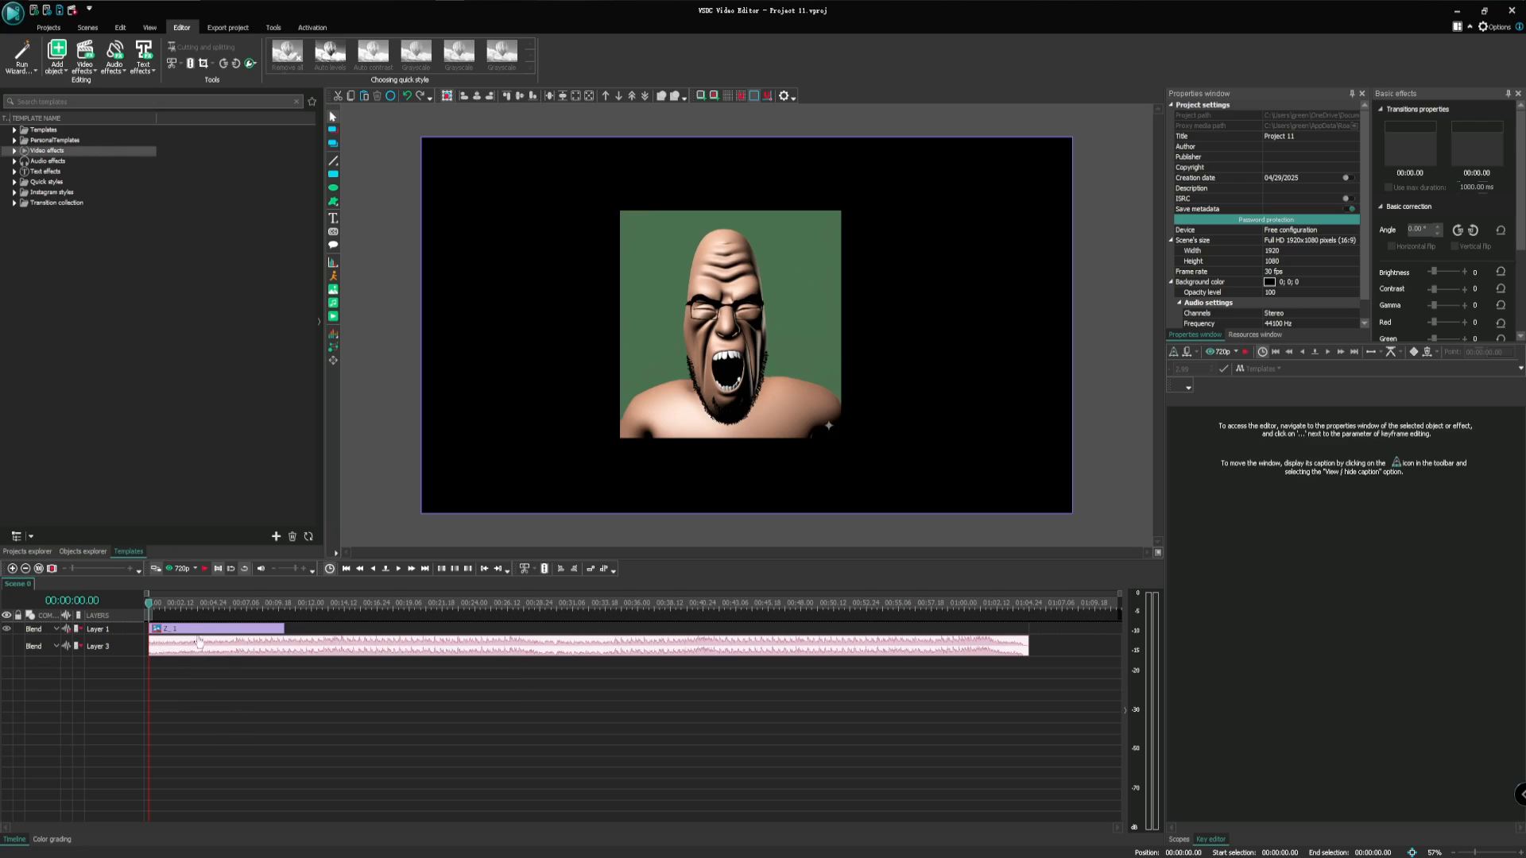
Open the image clip's own timeline and collapse every subgroup within the Video effects templates
mouse_move(192, 633)
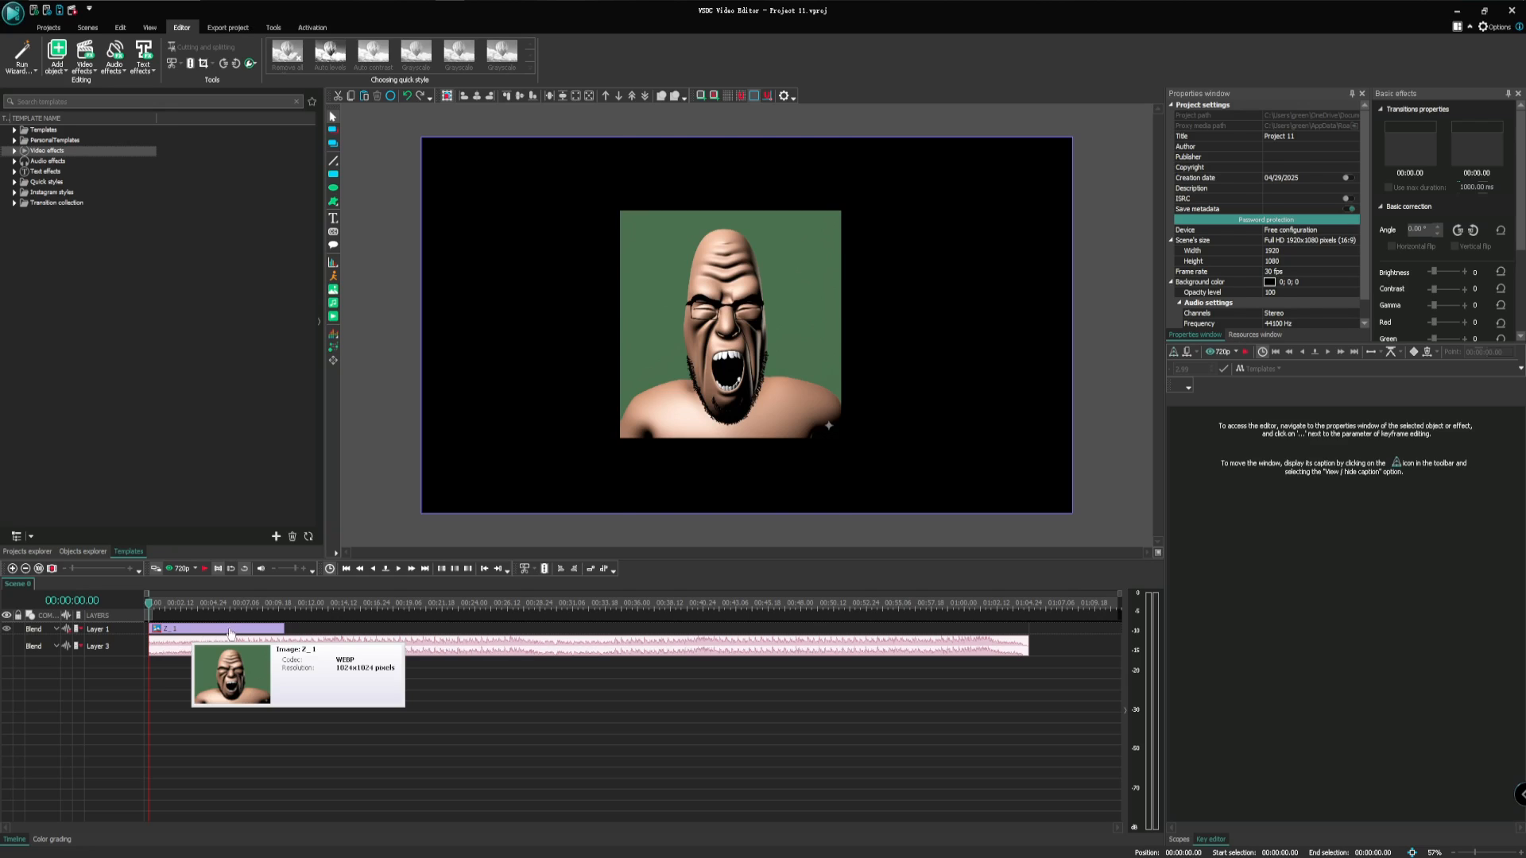
double_click(230, 630)
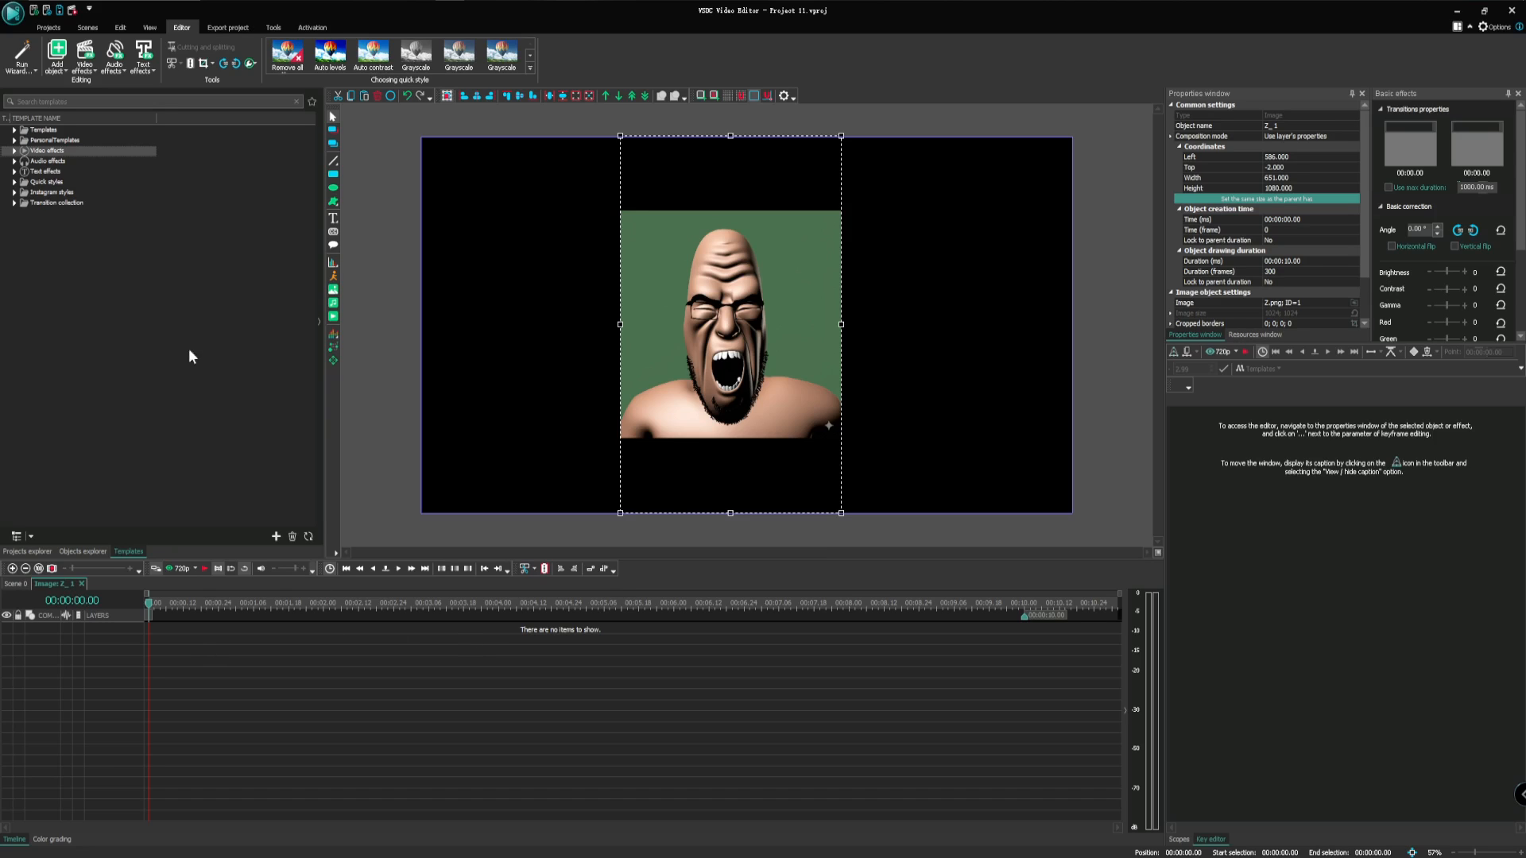
left_click(15, 151)
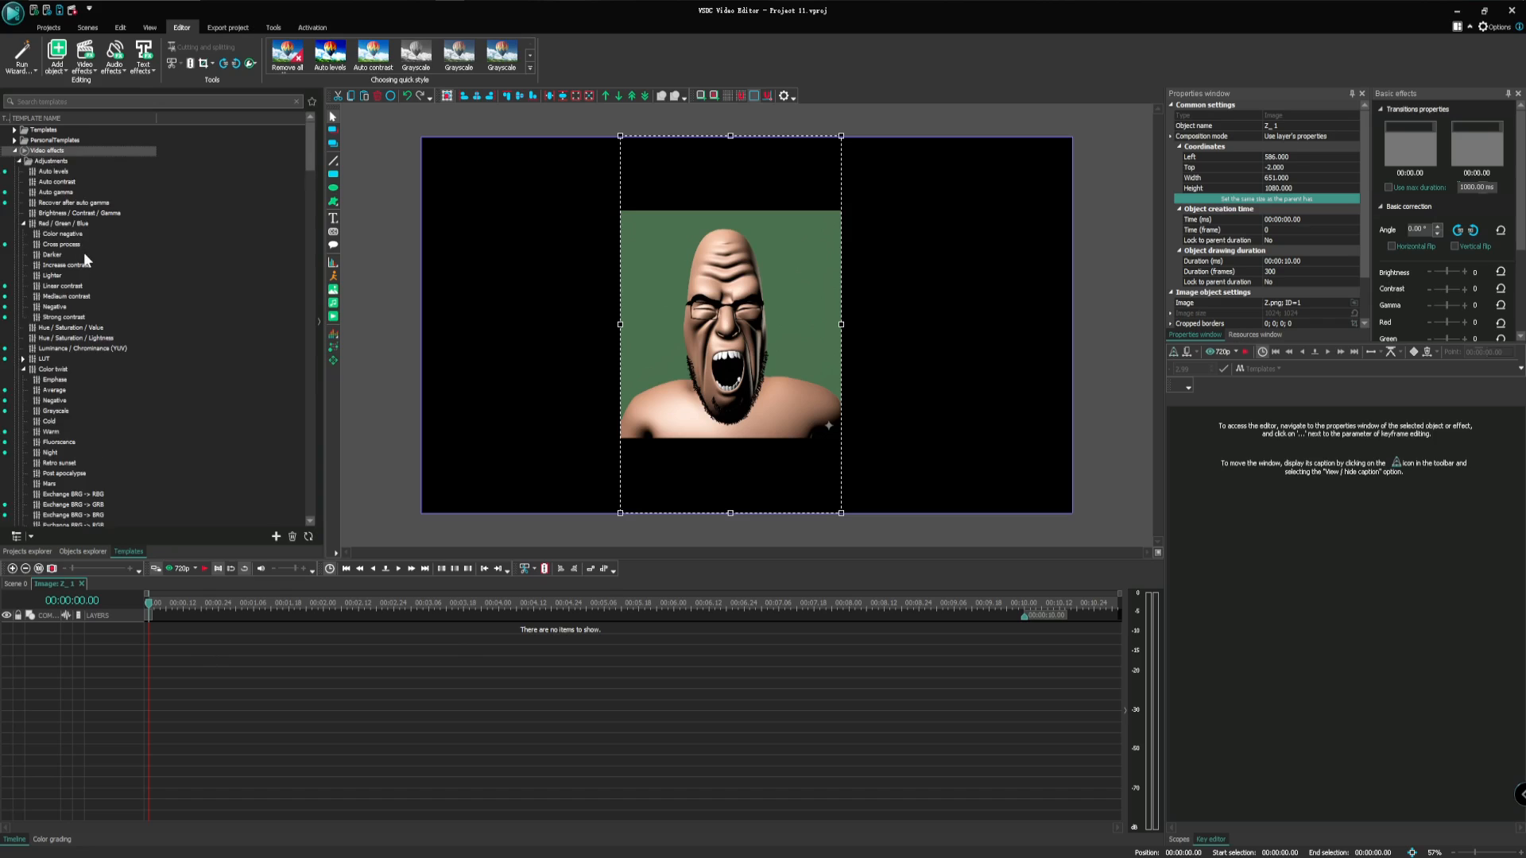
scroll(84, 256, "down", 3)
scroll(86, 278, "up", 3)
left_click(20, 161)
left_click(19, 193)
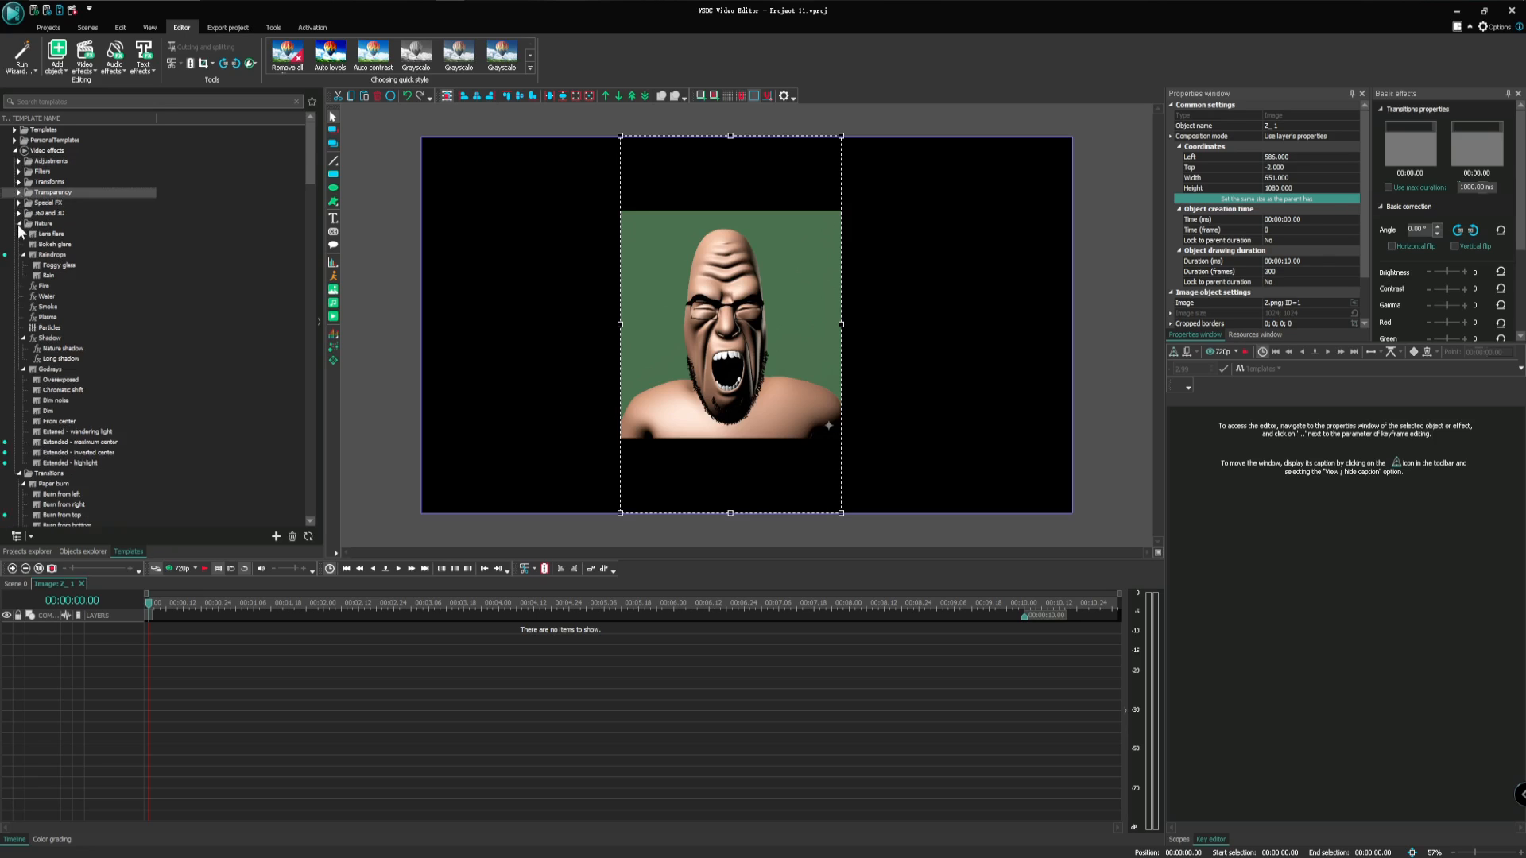
left_click(19, 225)
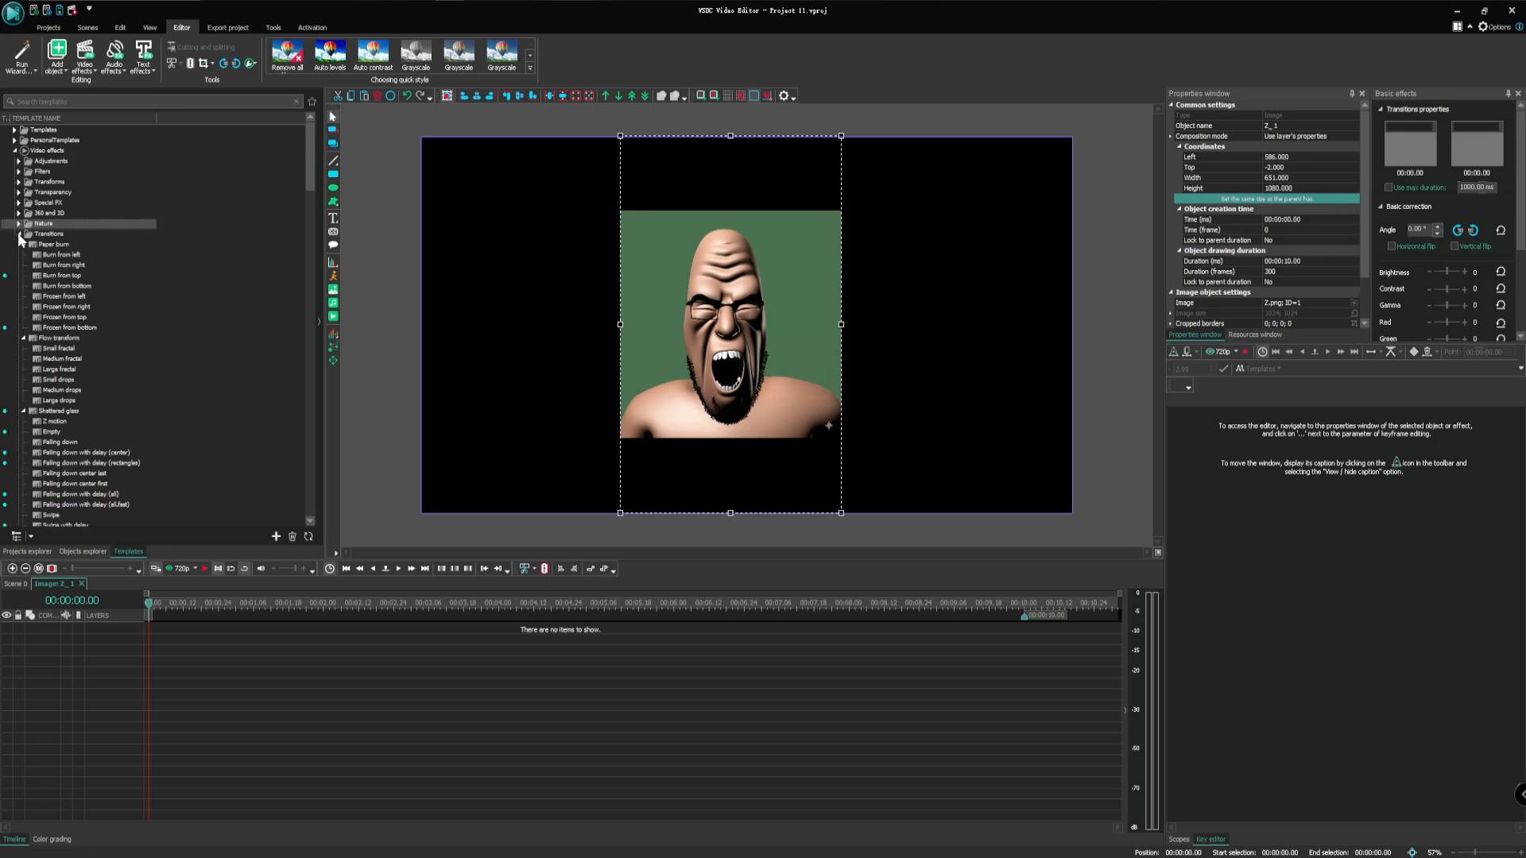
left_click(19, 235)
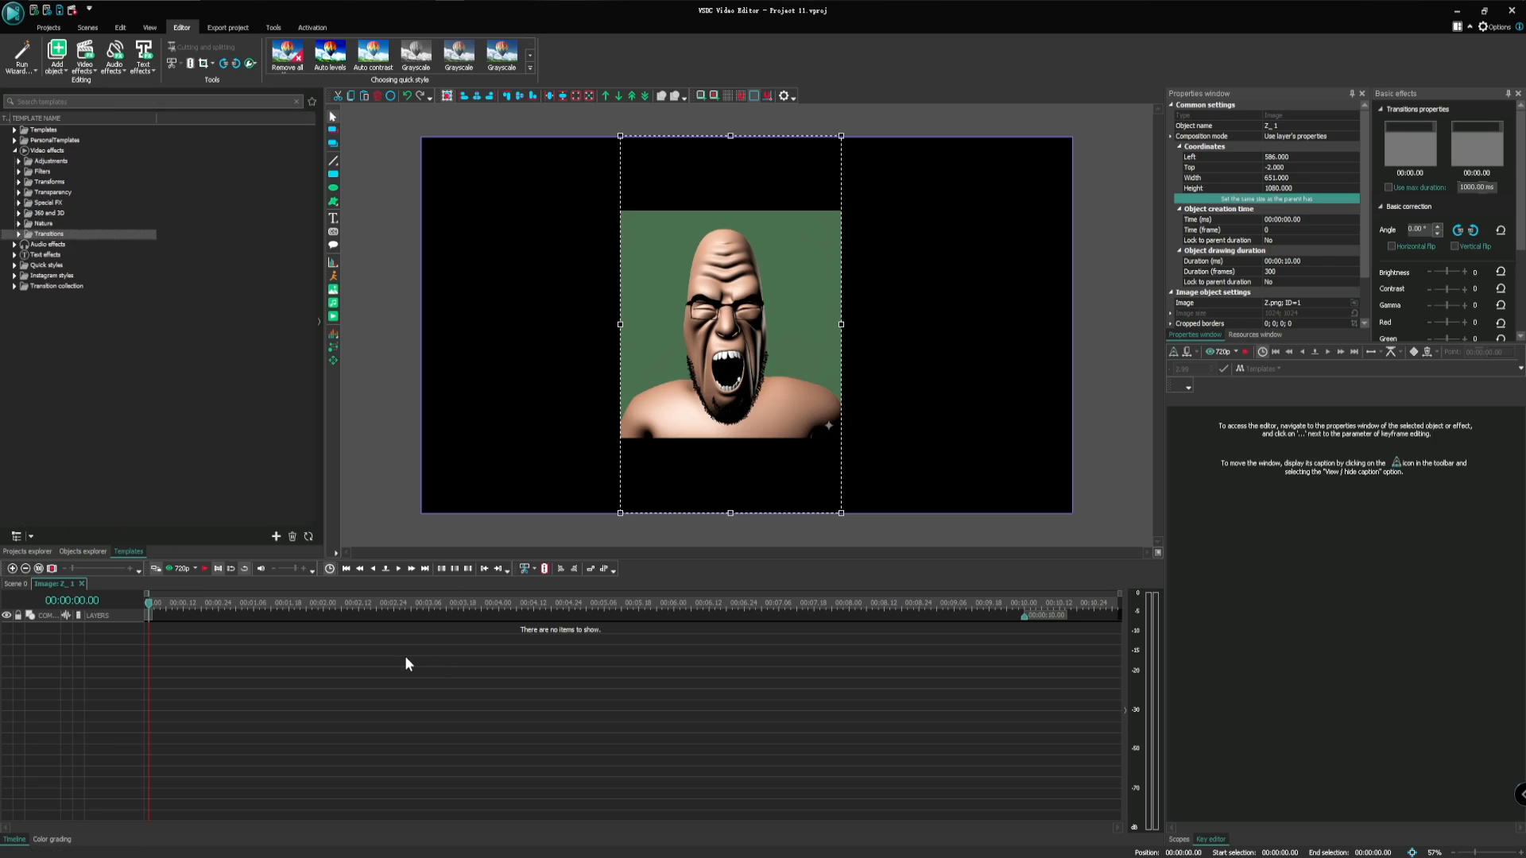
Apply the Horizontal perspective template from the Transforms group to the image clip
left_click(18, 161)
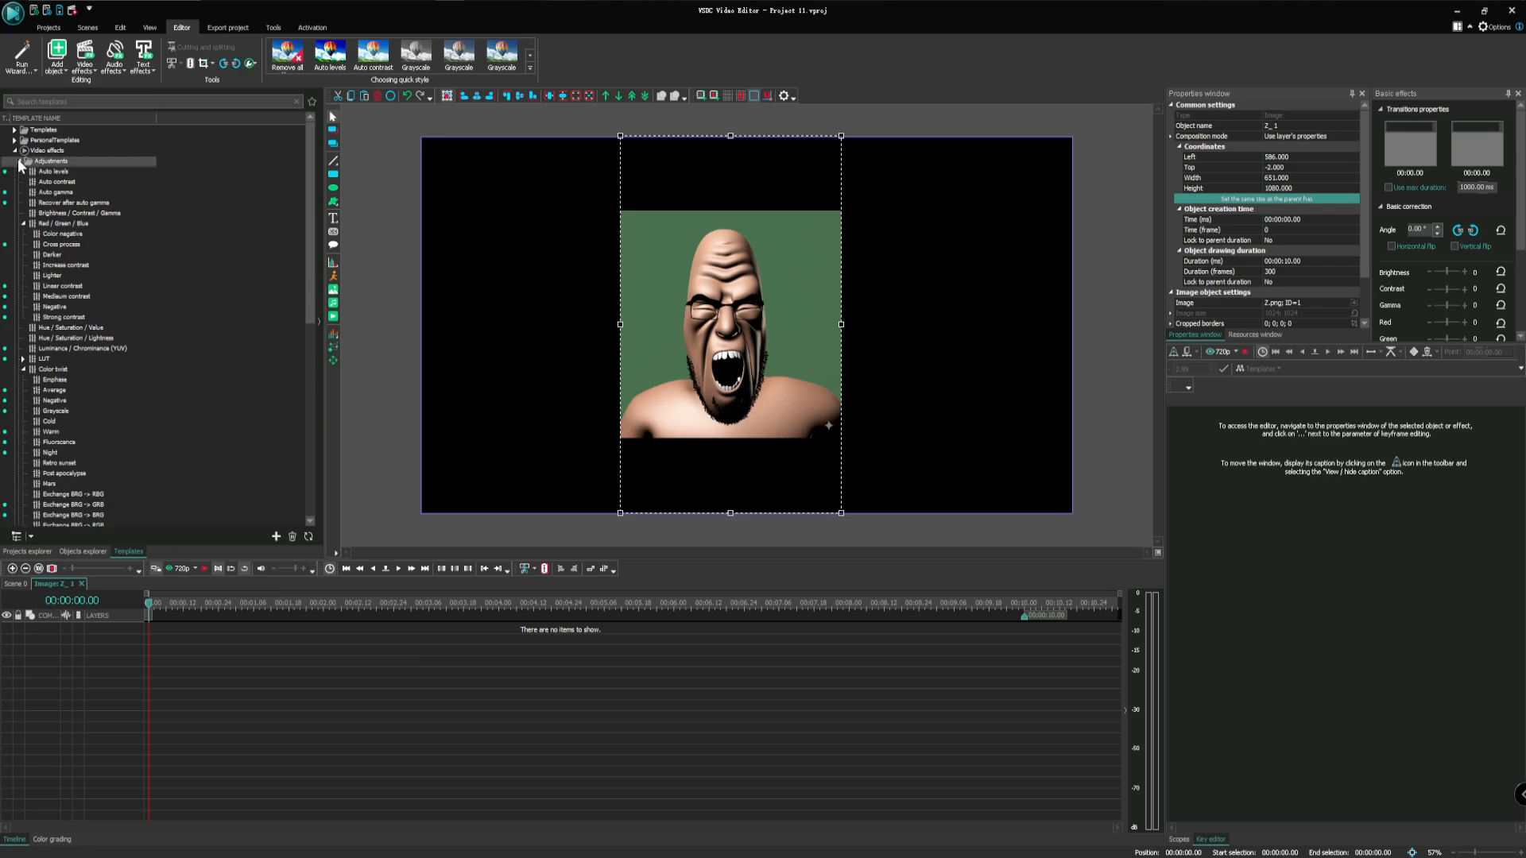
left_click(17, 161)
left_click(19, 182)
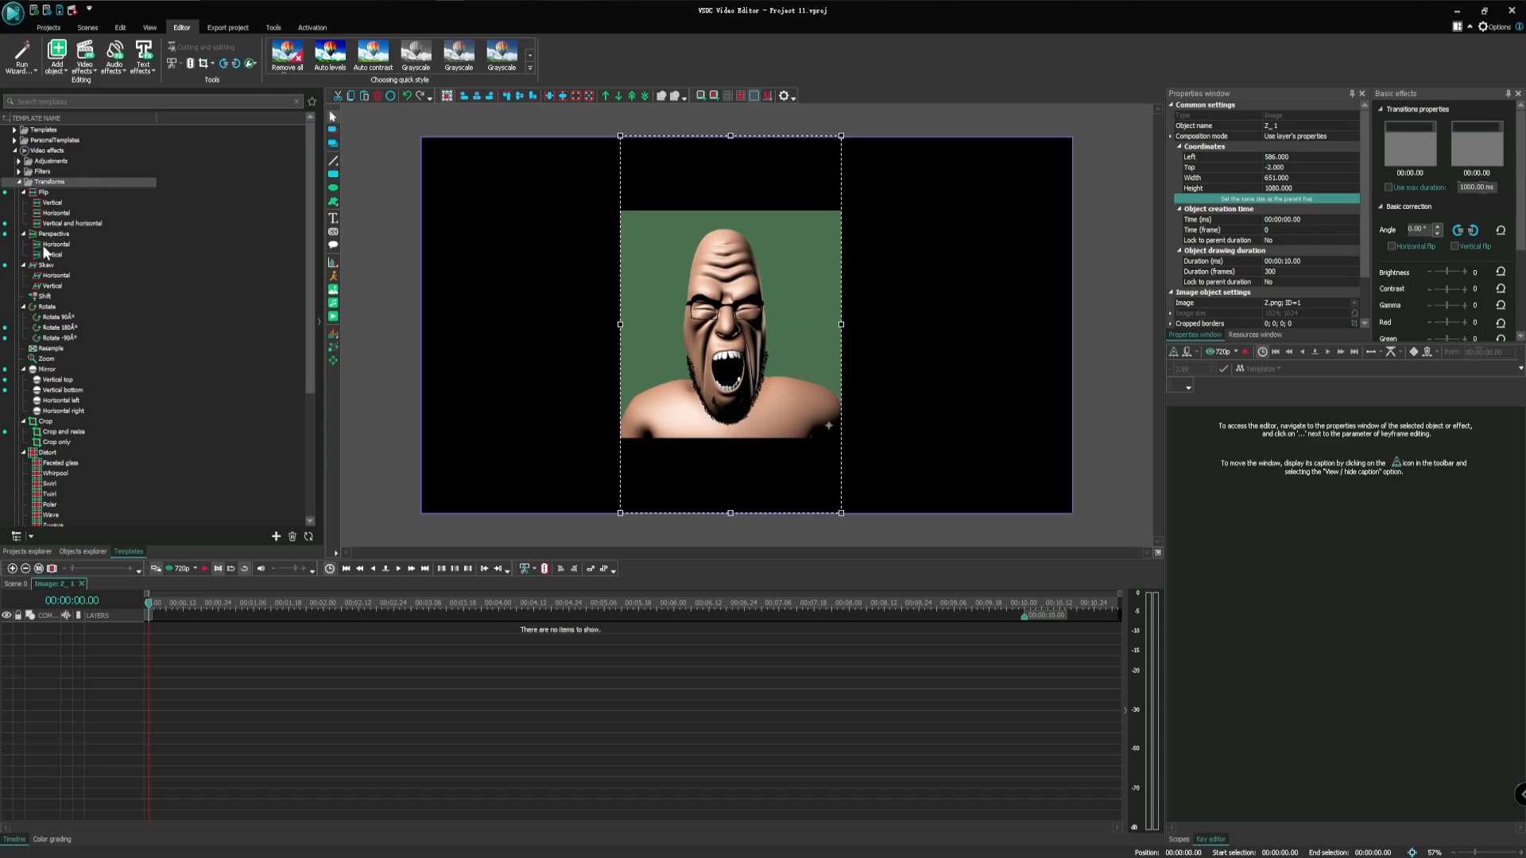
left_click_drag(41, 244, 169, 666)
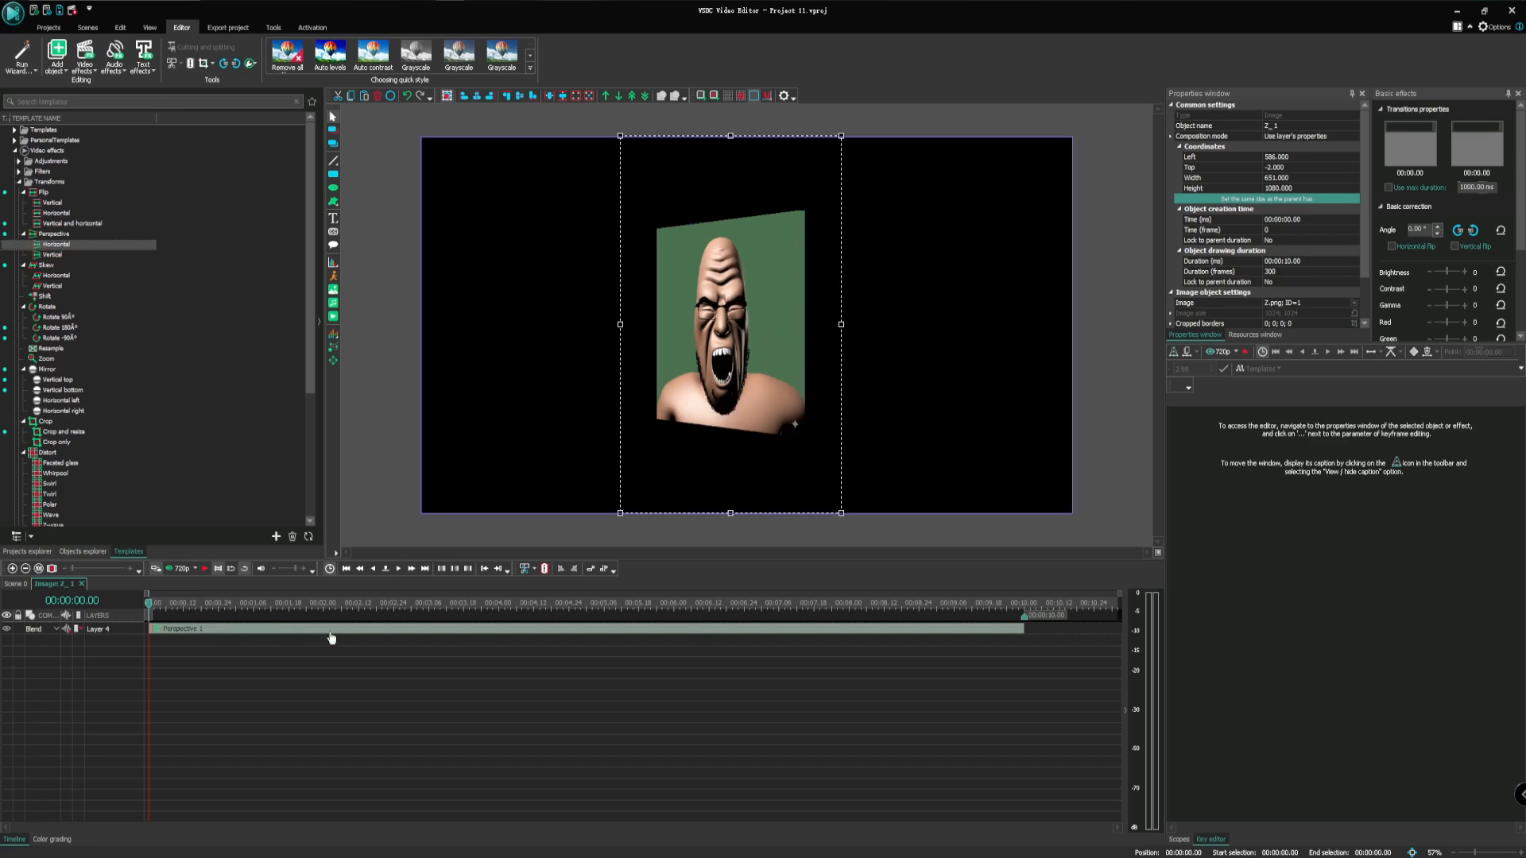
Check the clip on the Scene 0 timeline and return to the image clip's own timeline
mouse_move(155, 613)
left_mouse_down()
mouse_move(363, 619)
mouse_move(169, 616)
left_mouse_up()
left_click(14, 584)
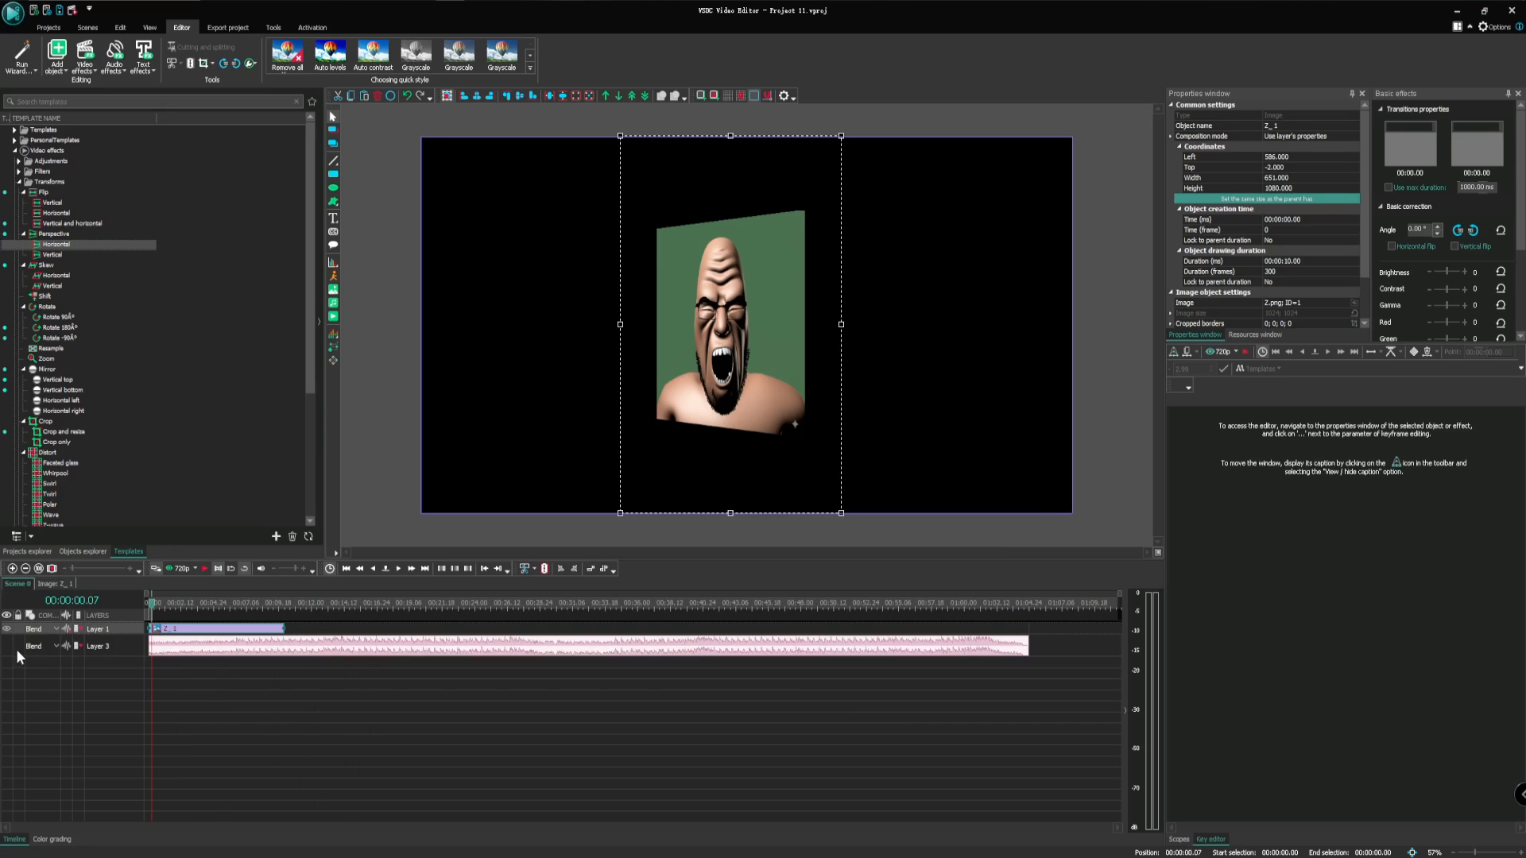
double_click(165, 630)
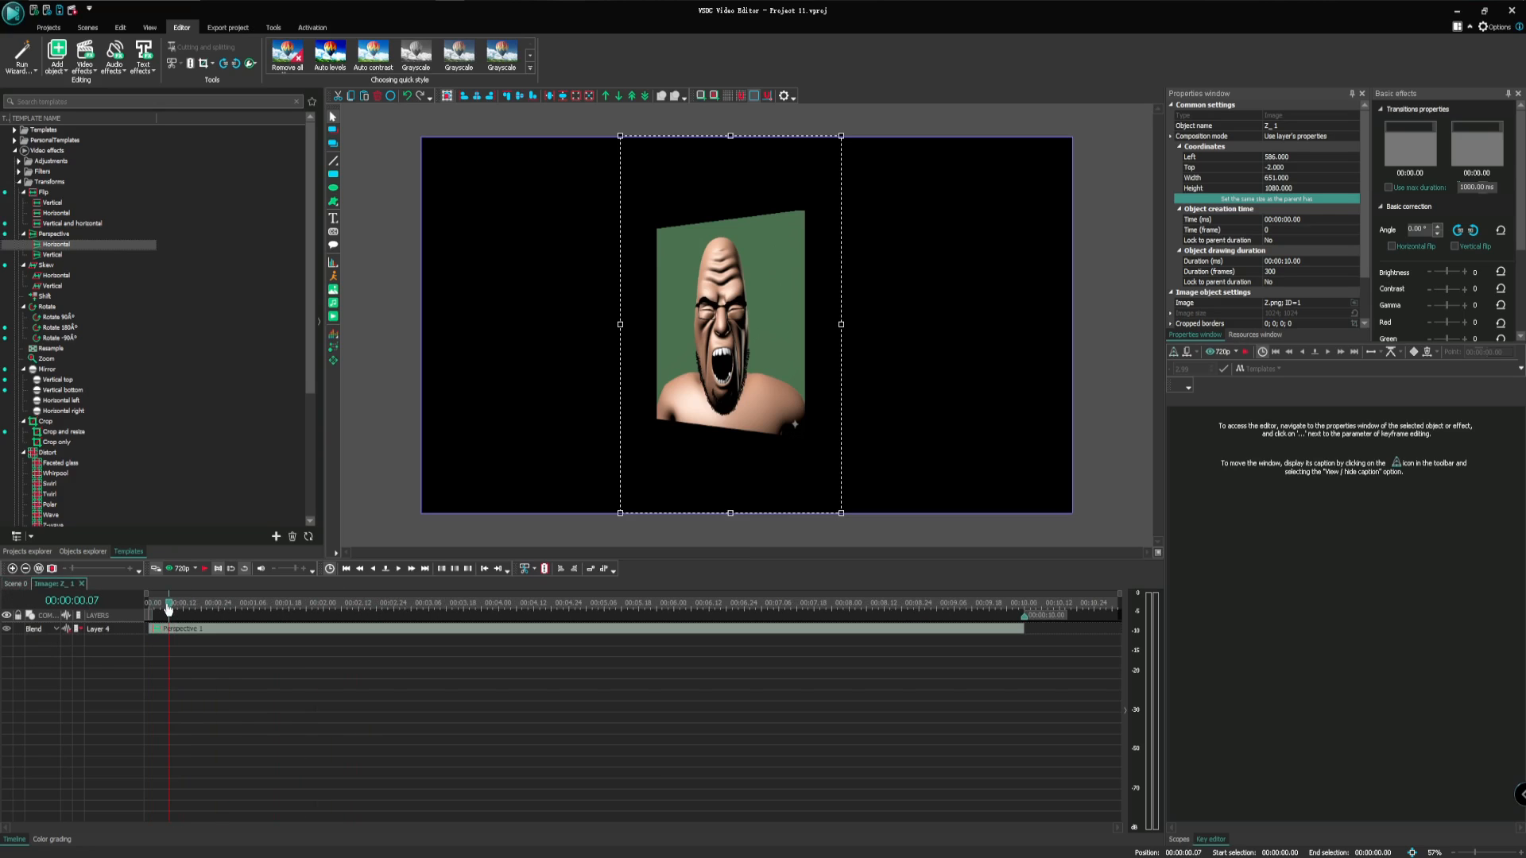
Play back the horizontal perspective effect from the beginning and return the playhead to 00:00:00.00
left_click_drag(168, 607, 148, 610)
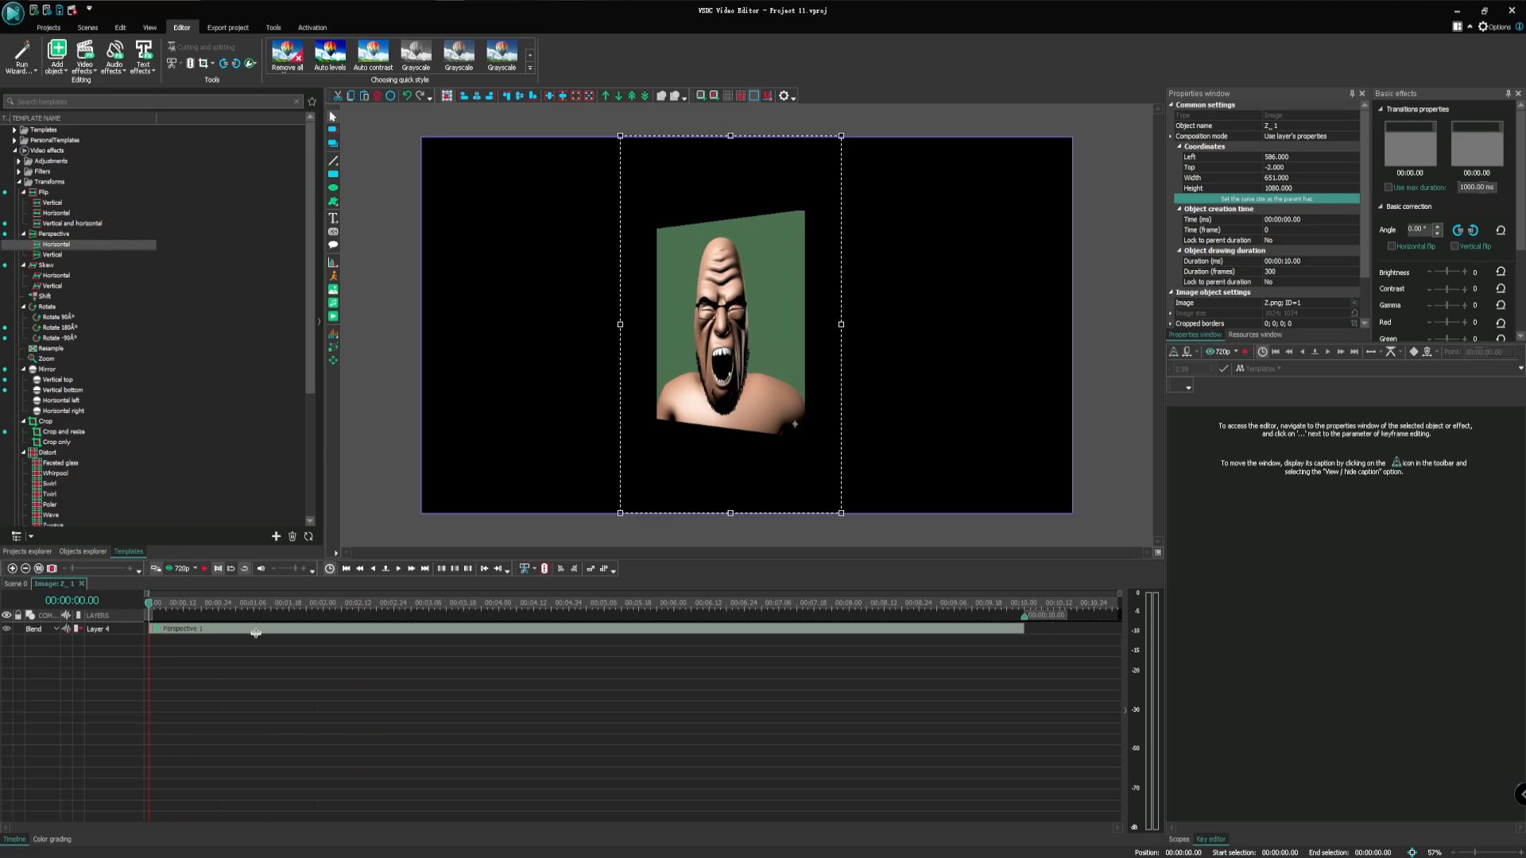
key("space")
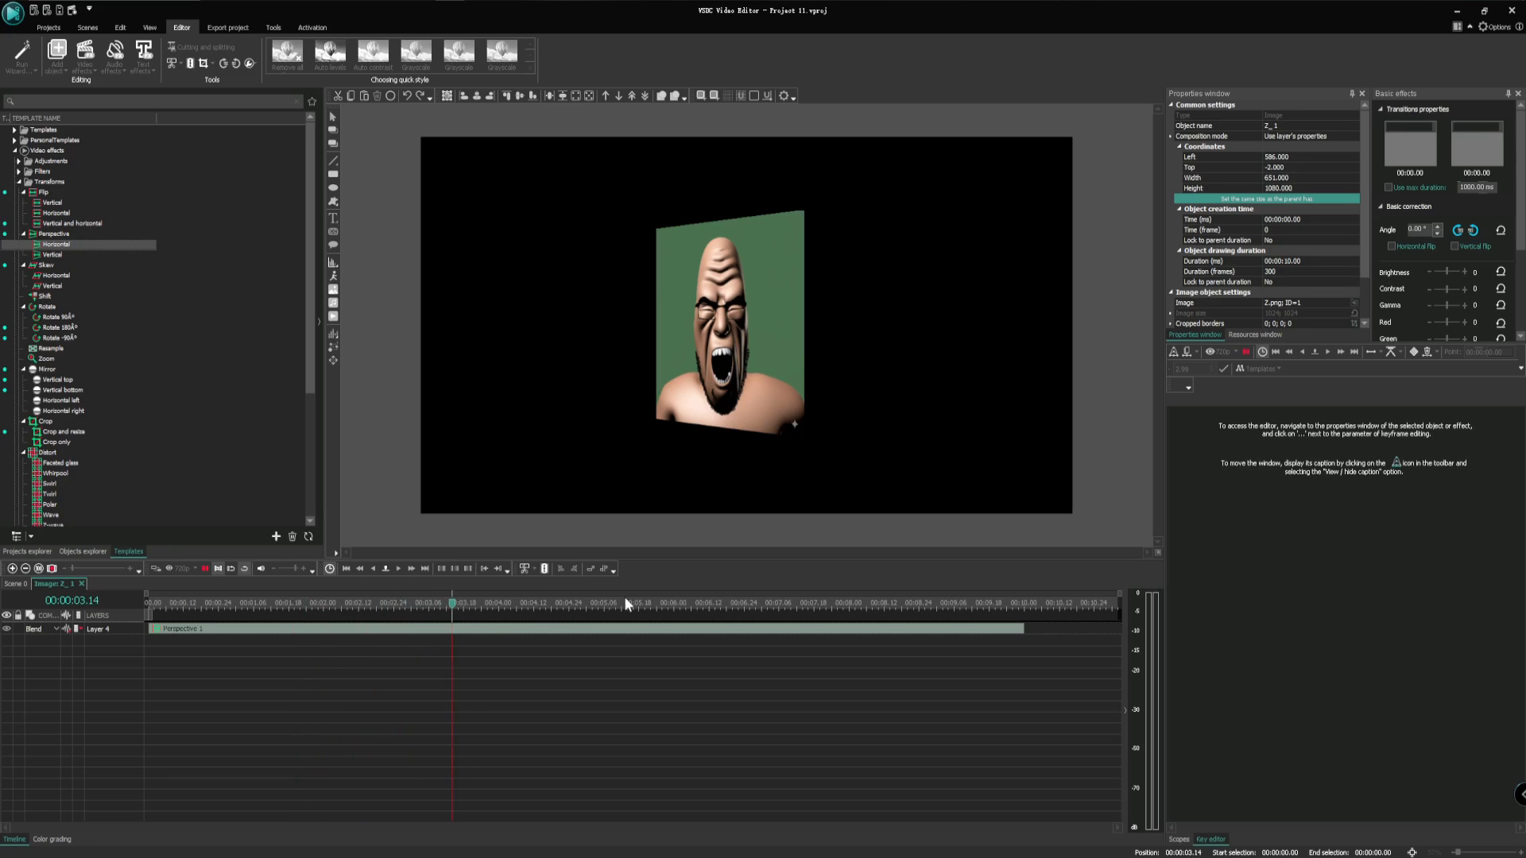
key("space")
left_click(151, 605)
left_click_drag(151, 606, 147, 606)
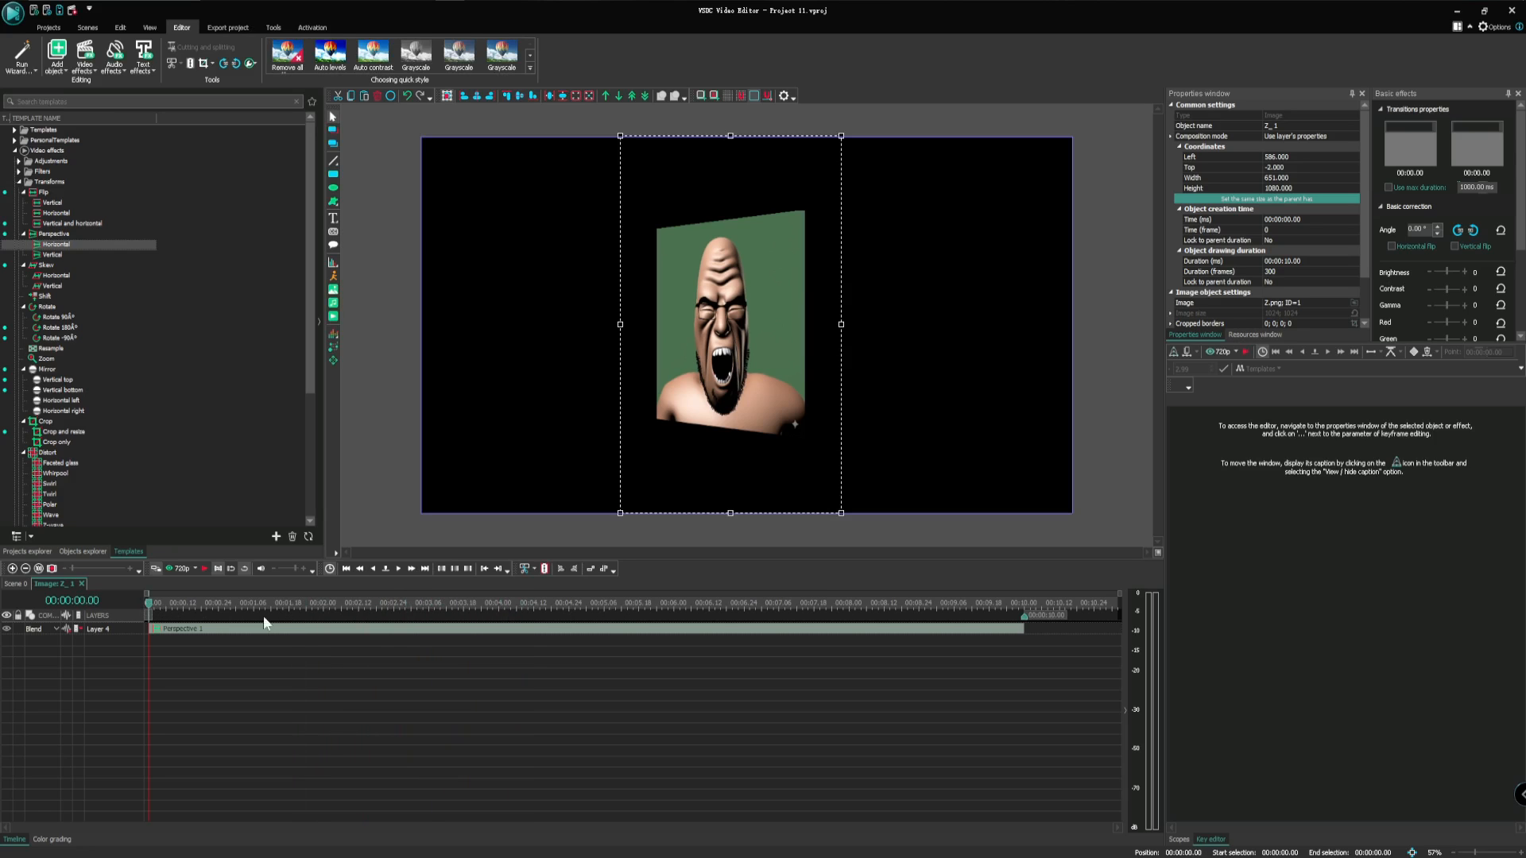
Shorten the horizontal perspective effect to about 00:00:01.06 and preview the image with it from the start
left_click_drag(1022, 630, 255, 636)
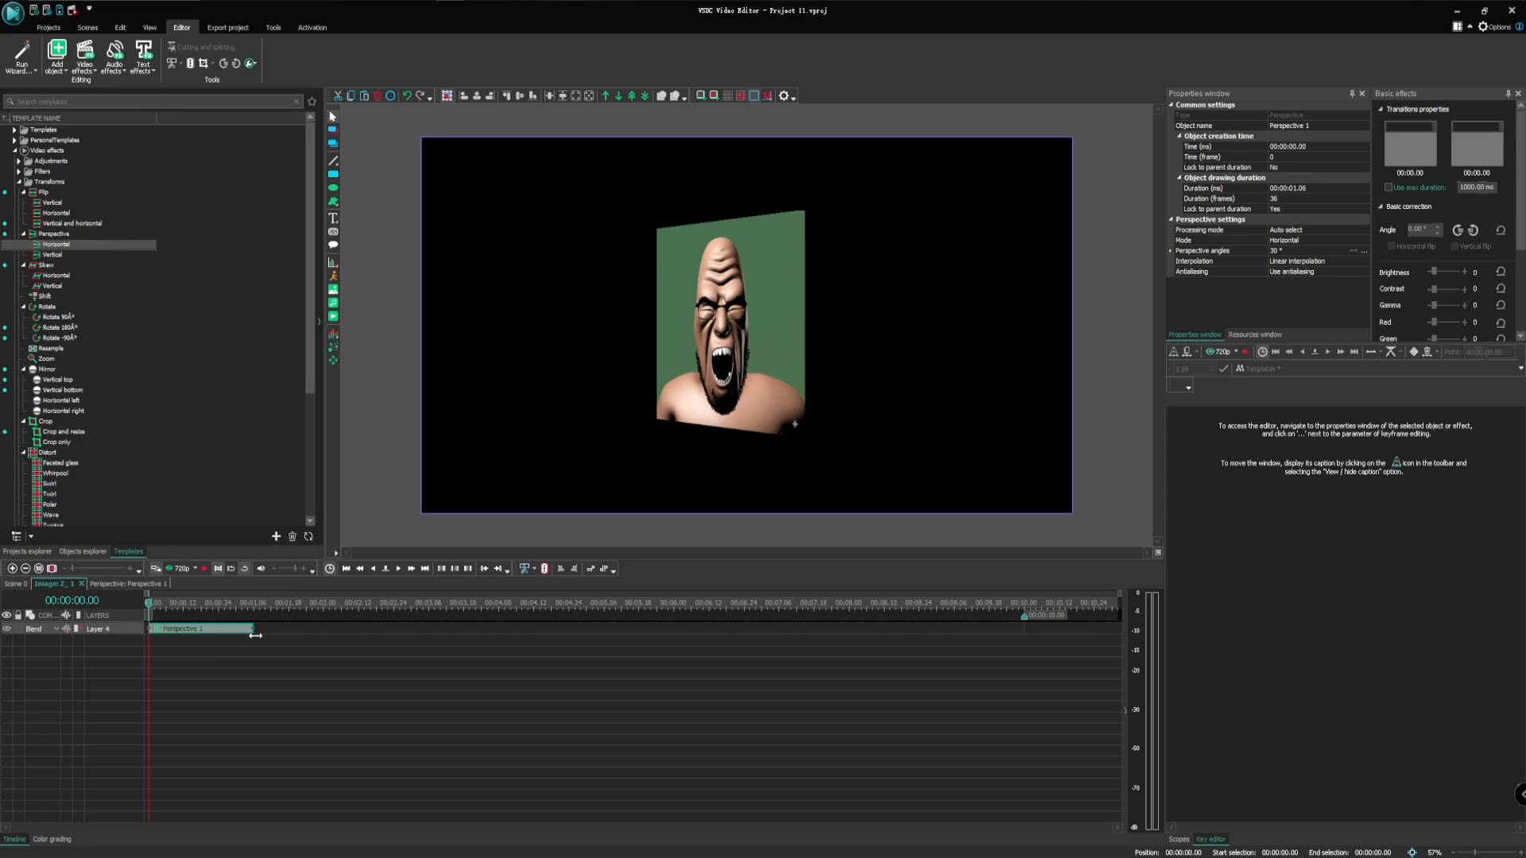
left_click(293, 669)
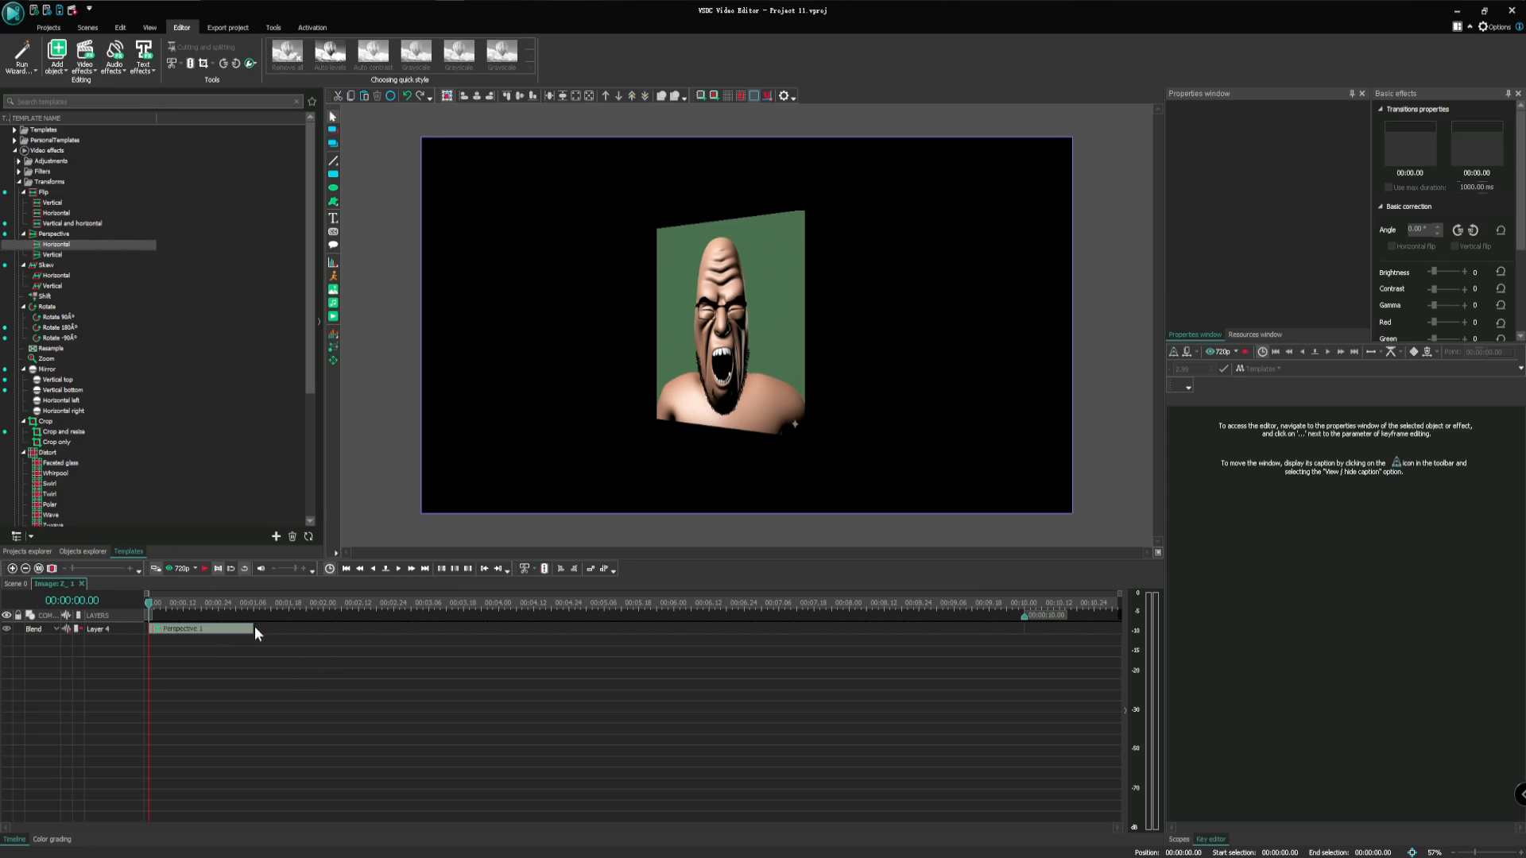
key("space")
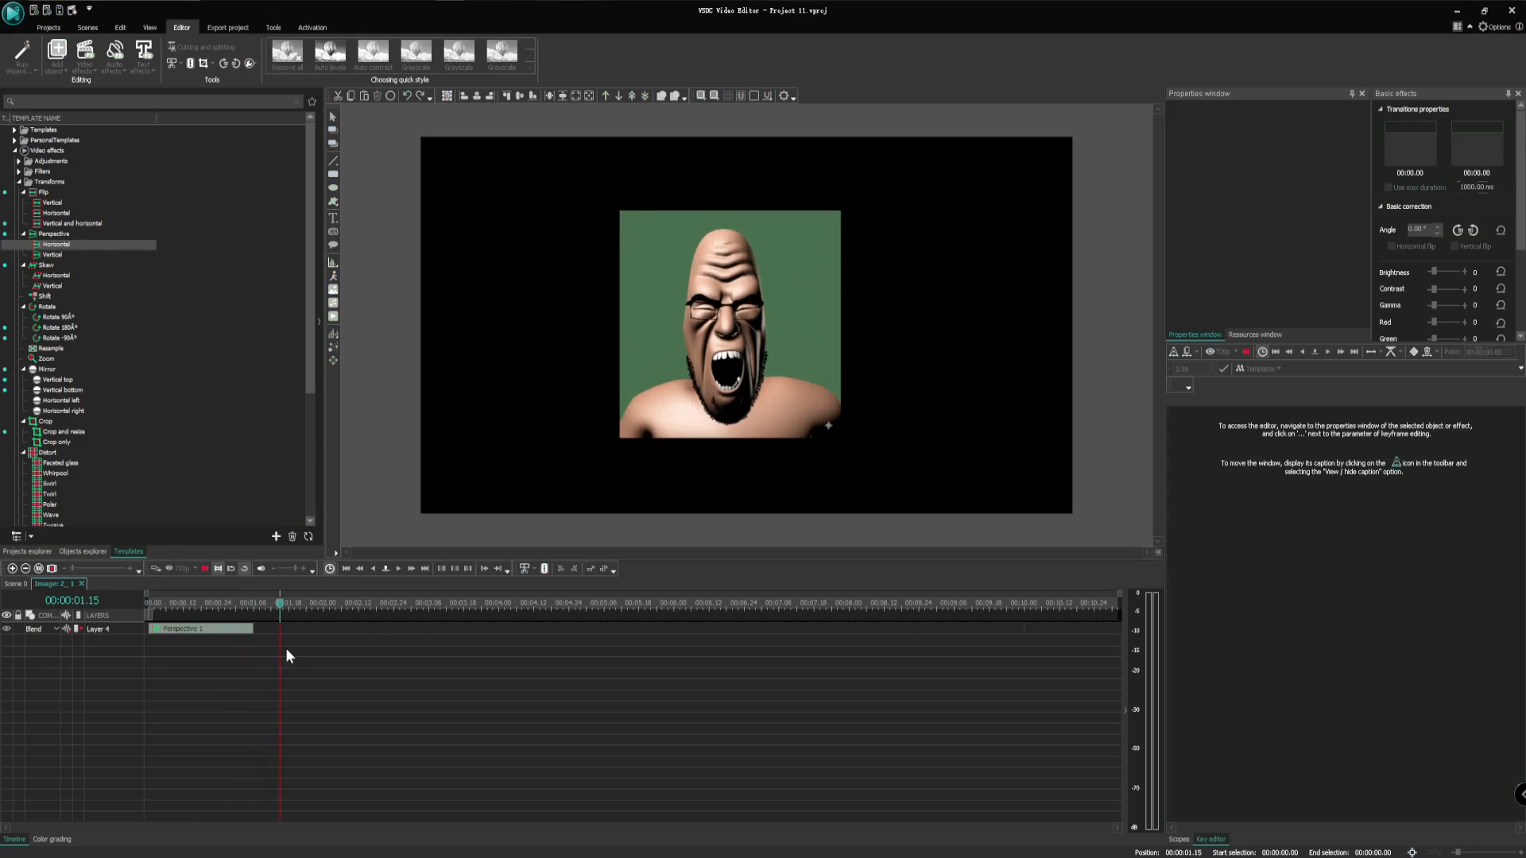
key("space")
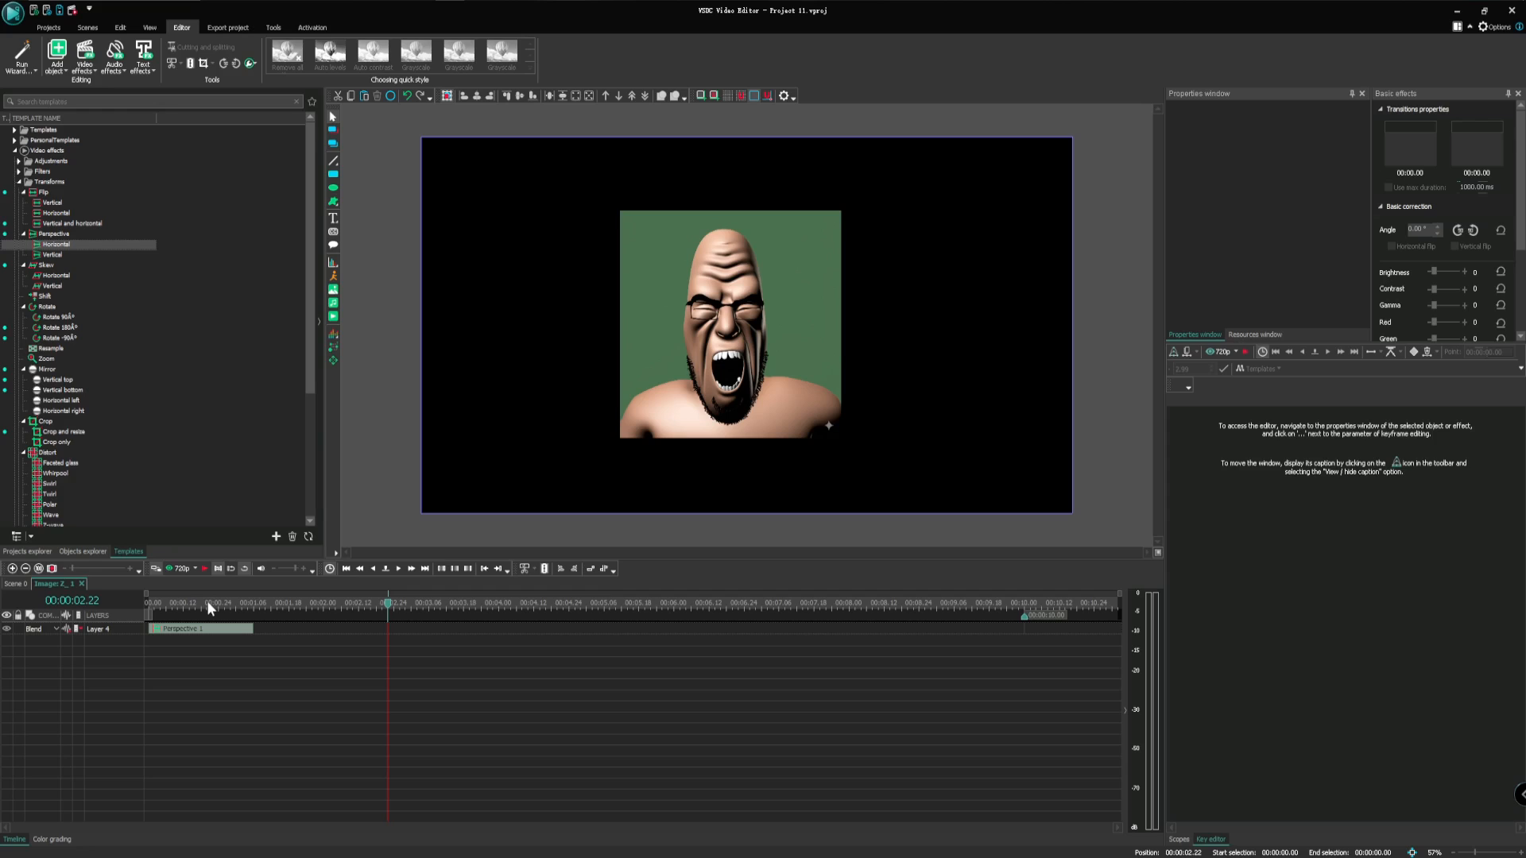
left_click_drag(194, 603, 147, 608)
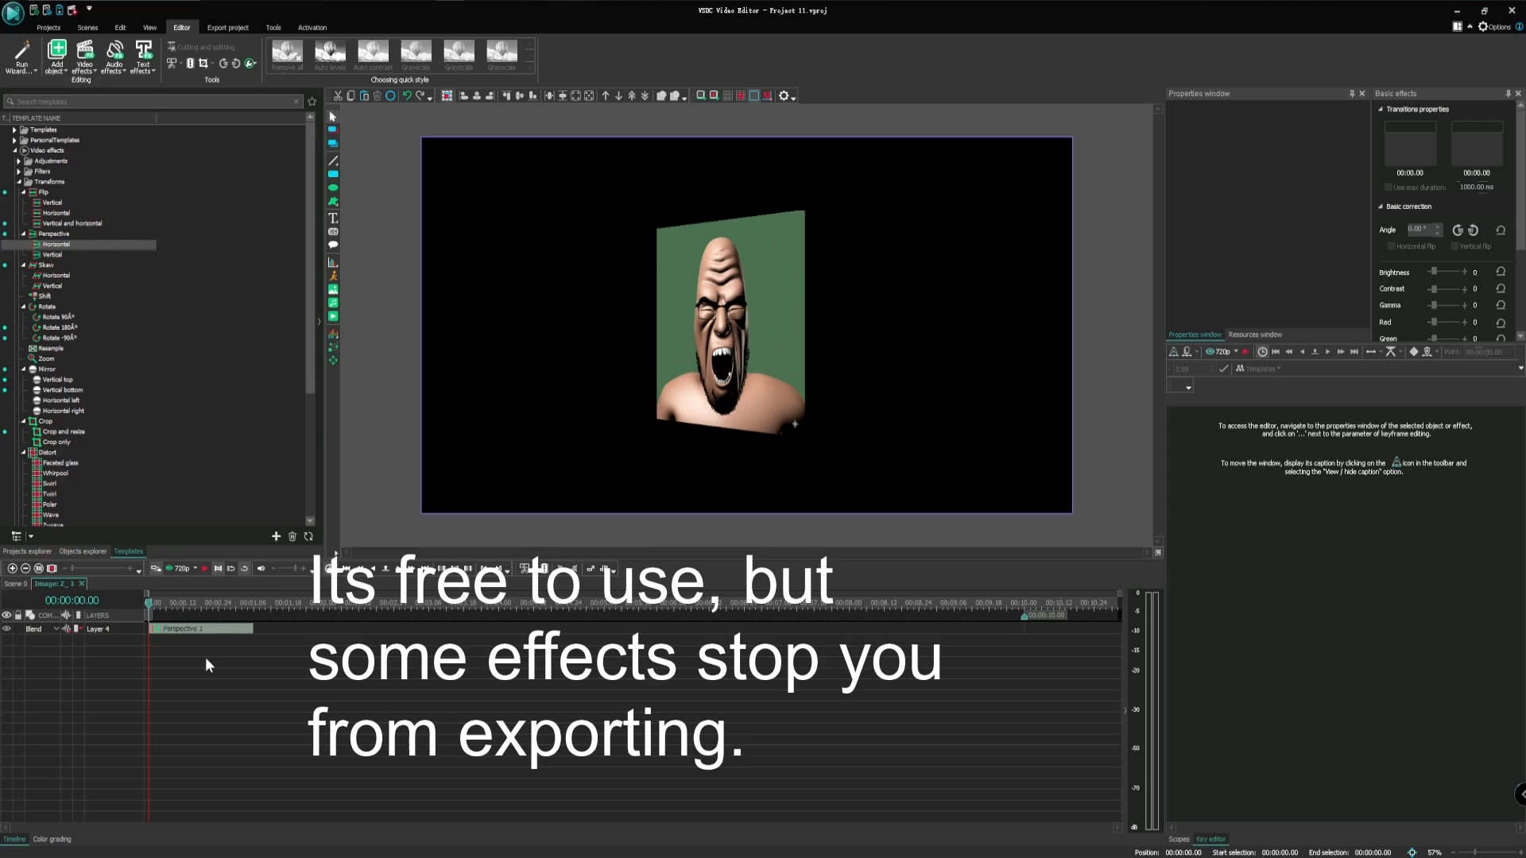
Add the Vertical perspective template on a layer below the horizontal one, starting at 00:00:00.00
left_click(188, 628)
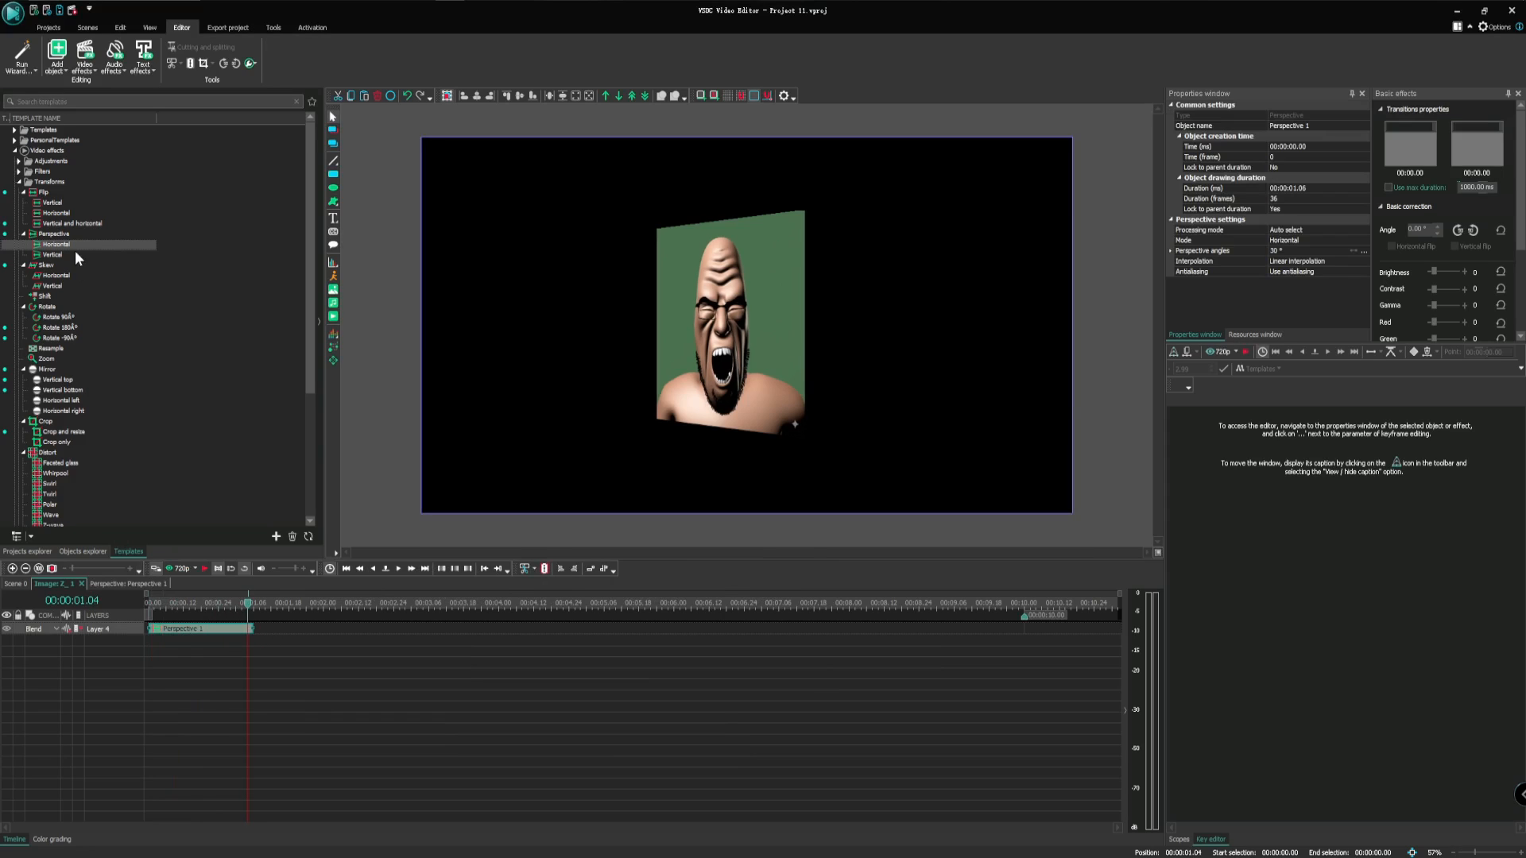
left_click_drag(54, 251, 232, 648)
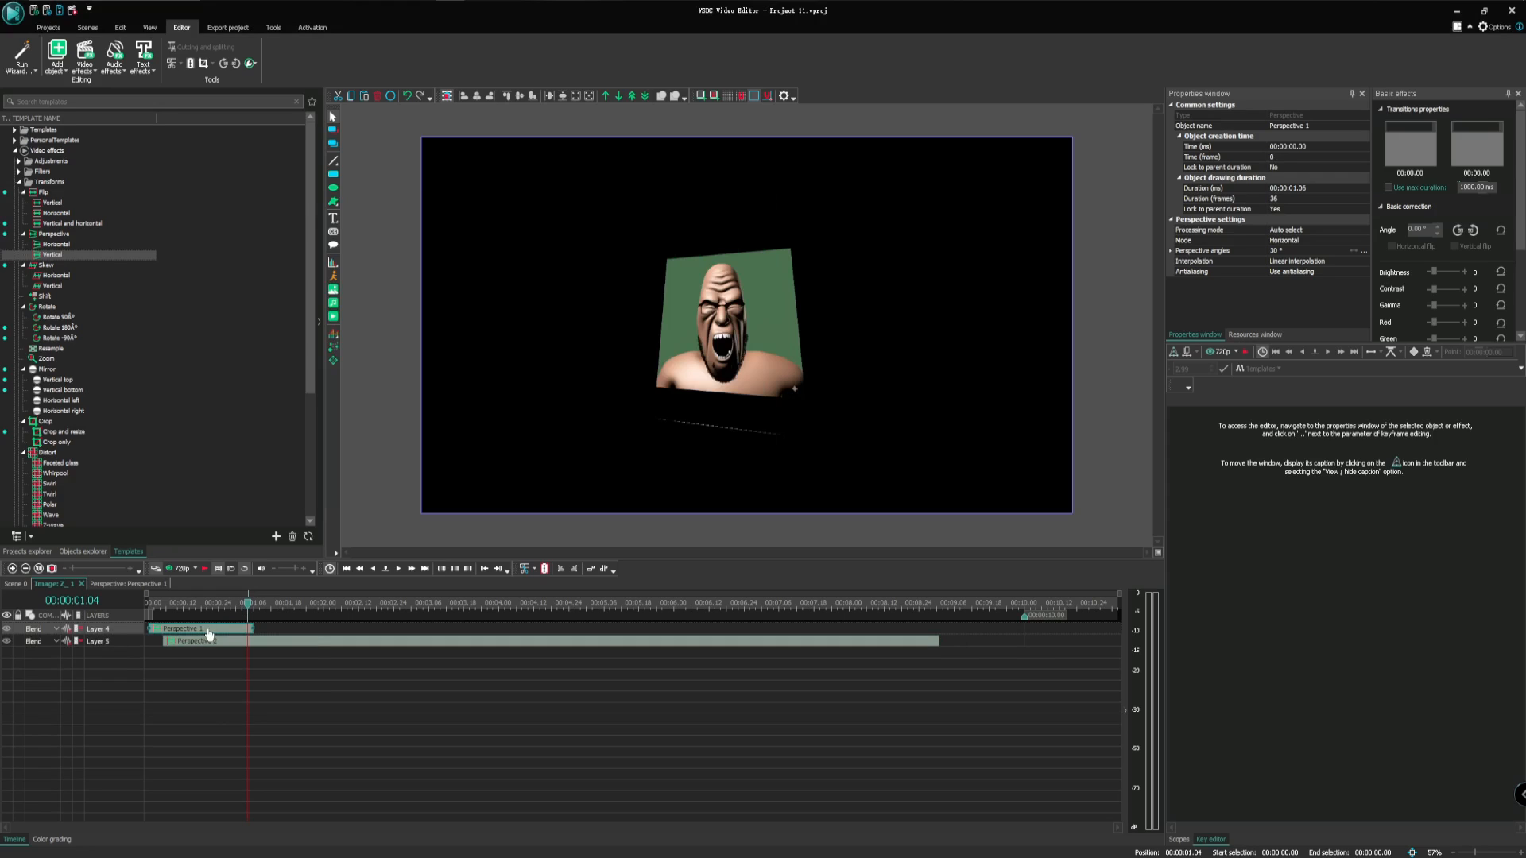
left_click_drag(220, 649, 206, 648)
left_click(220, 642)
left_click(135, 599)
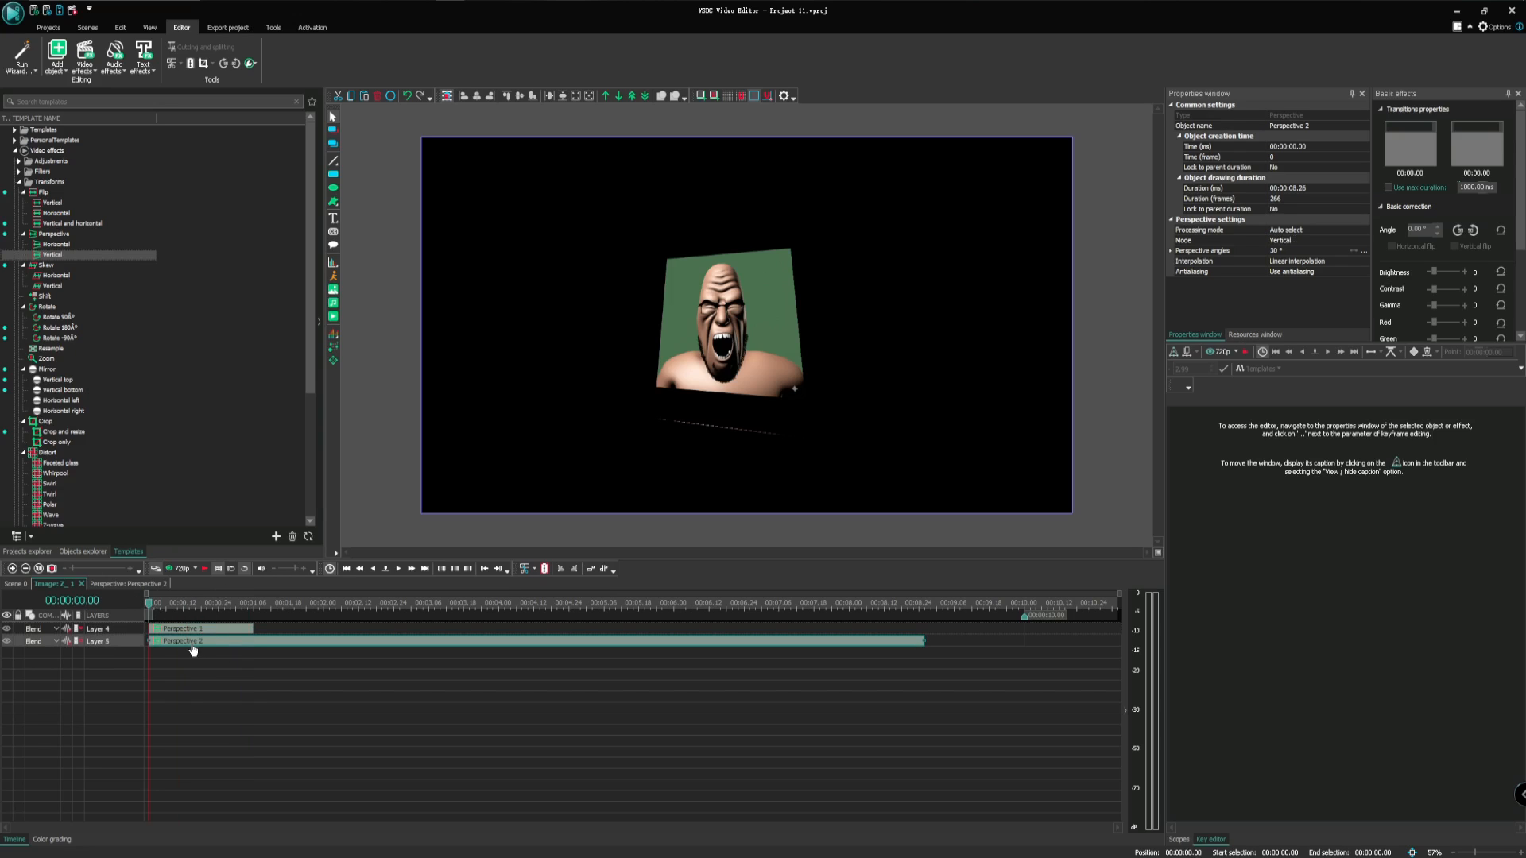
Shift the vertical perspective effect to start at about 00:00:00.16, preview the overlap and shorten it to about 00:00:01.03
left_click_drag(194, 647, 239, 647)
left_click(316, 728)
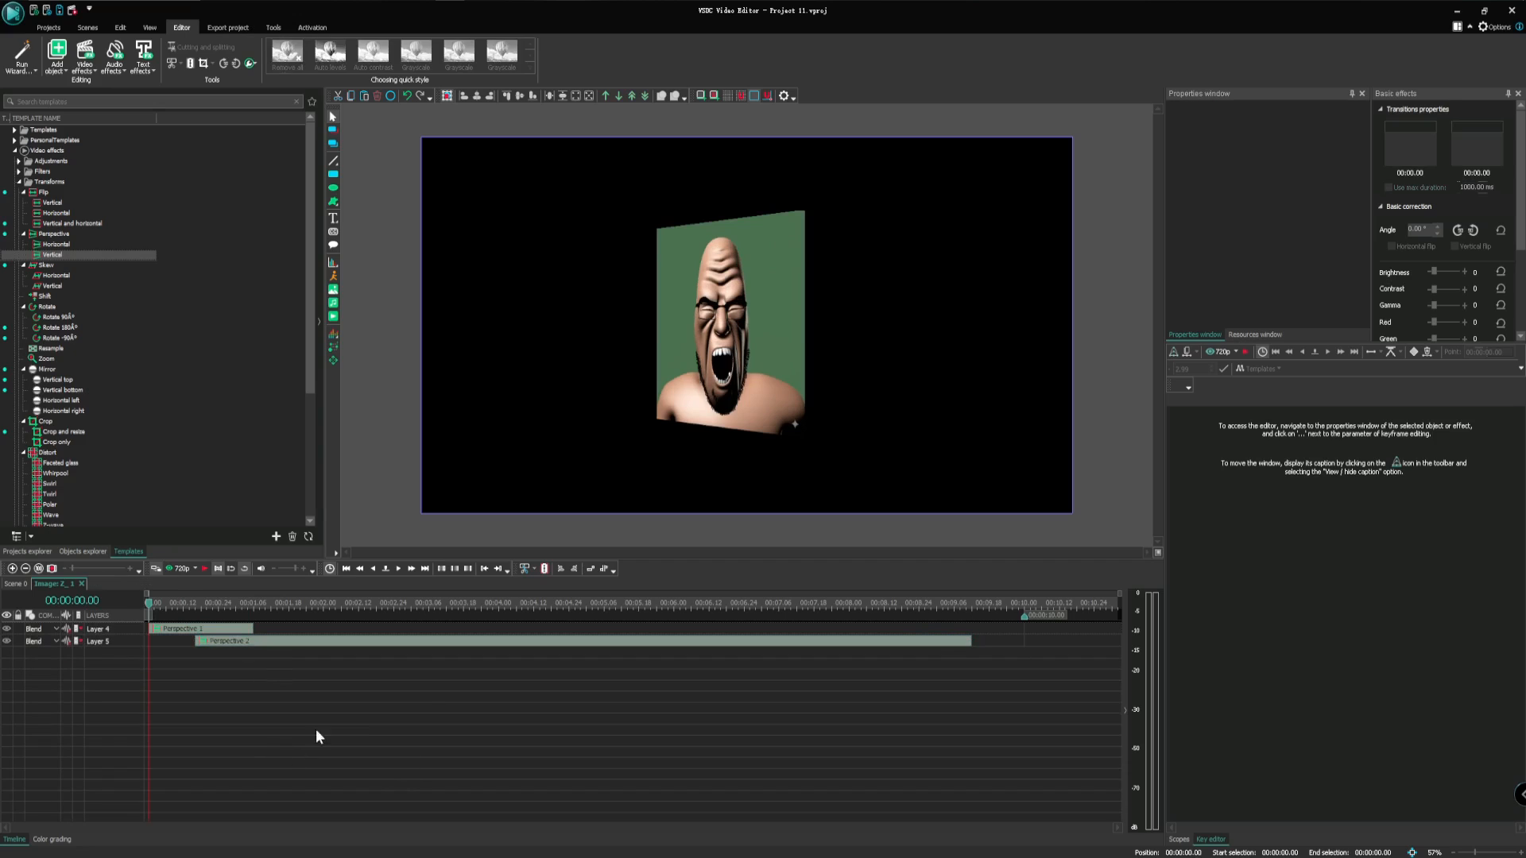
key("space")
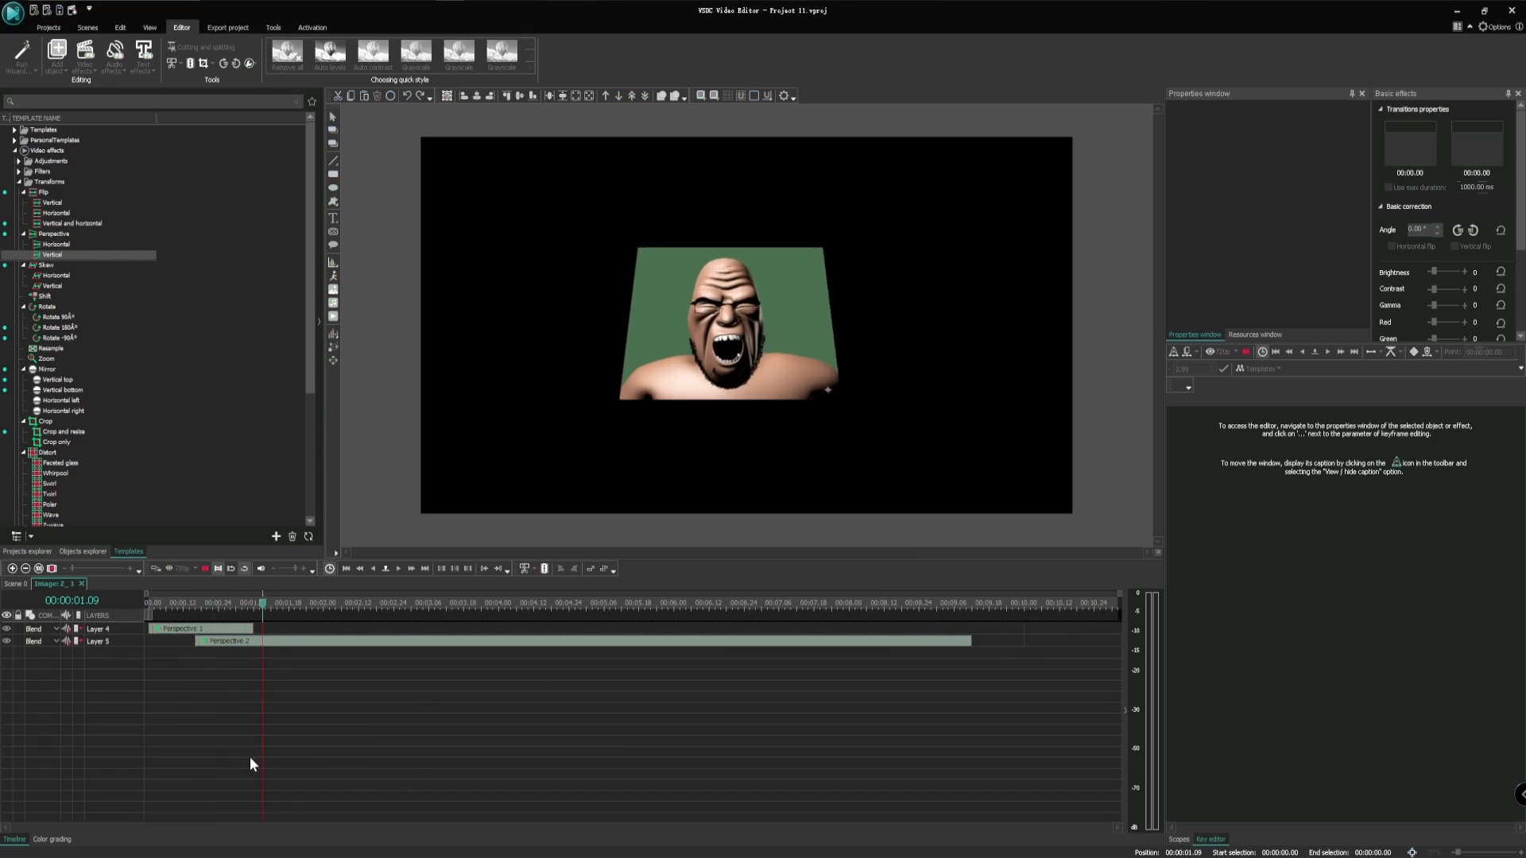
key("space")
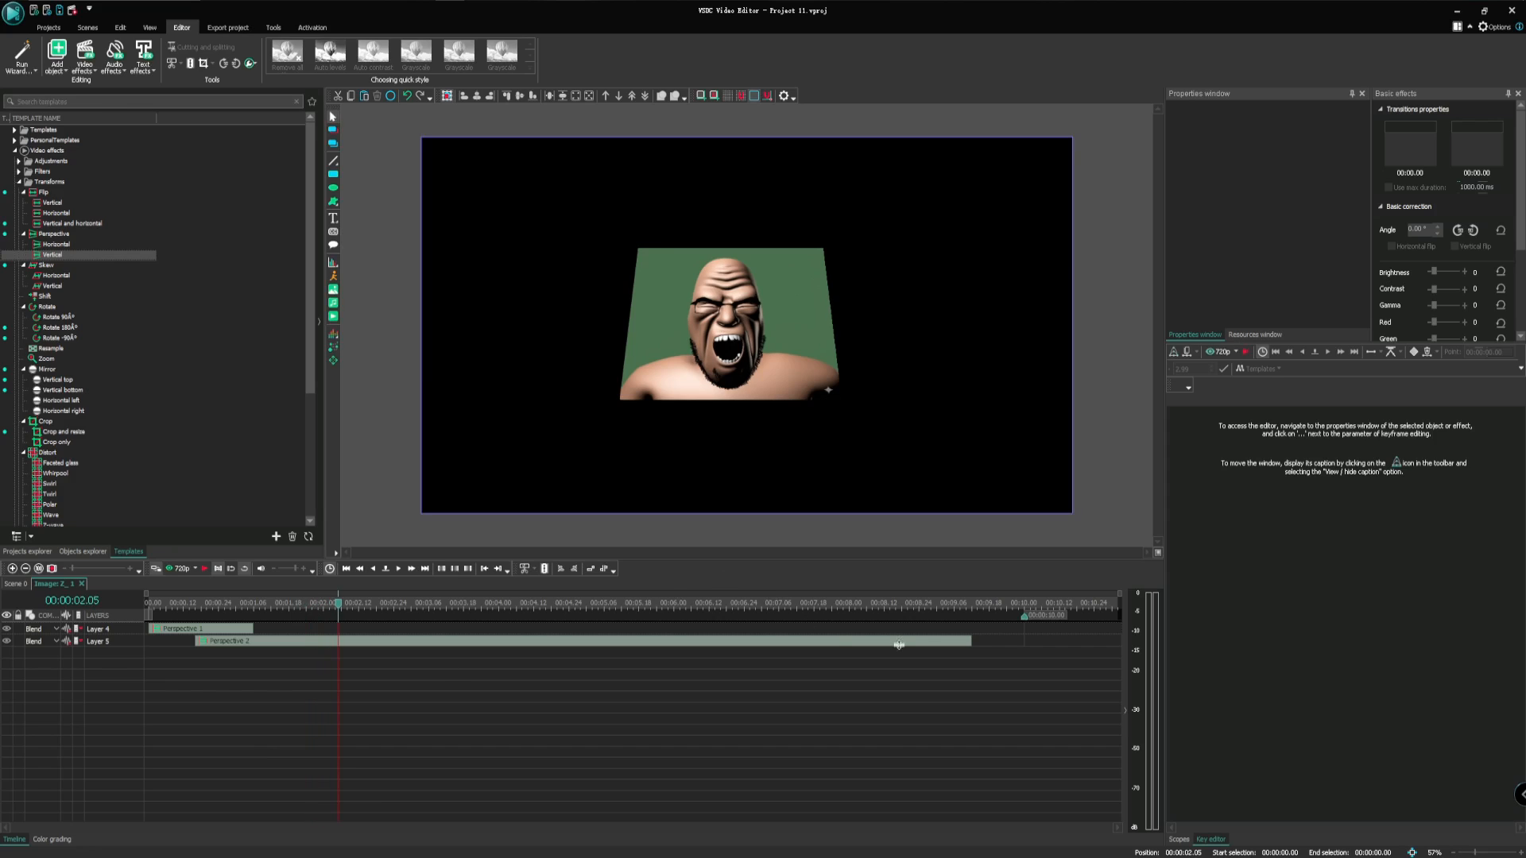
left_click_drag(969, 640, 291, 640)
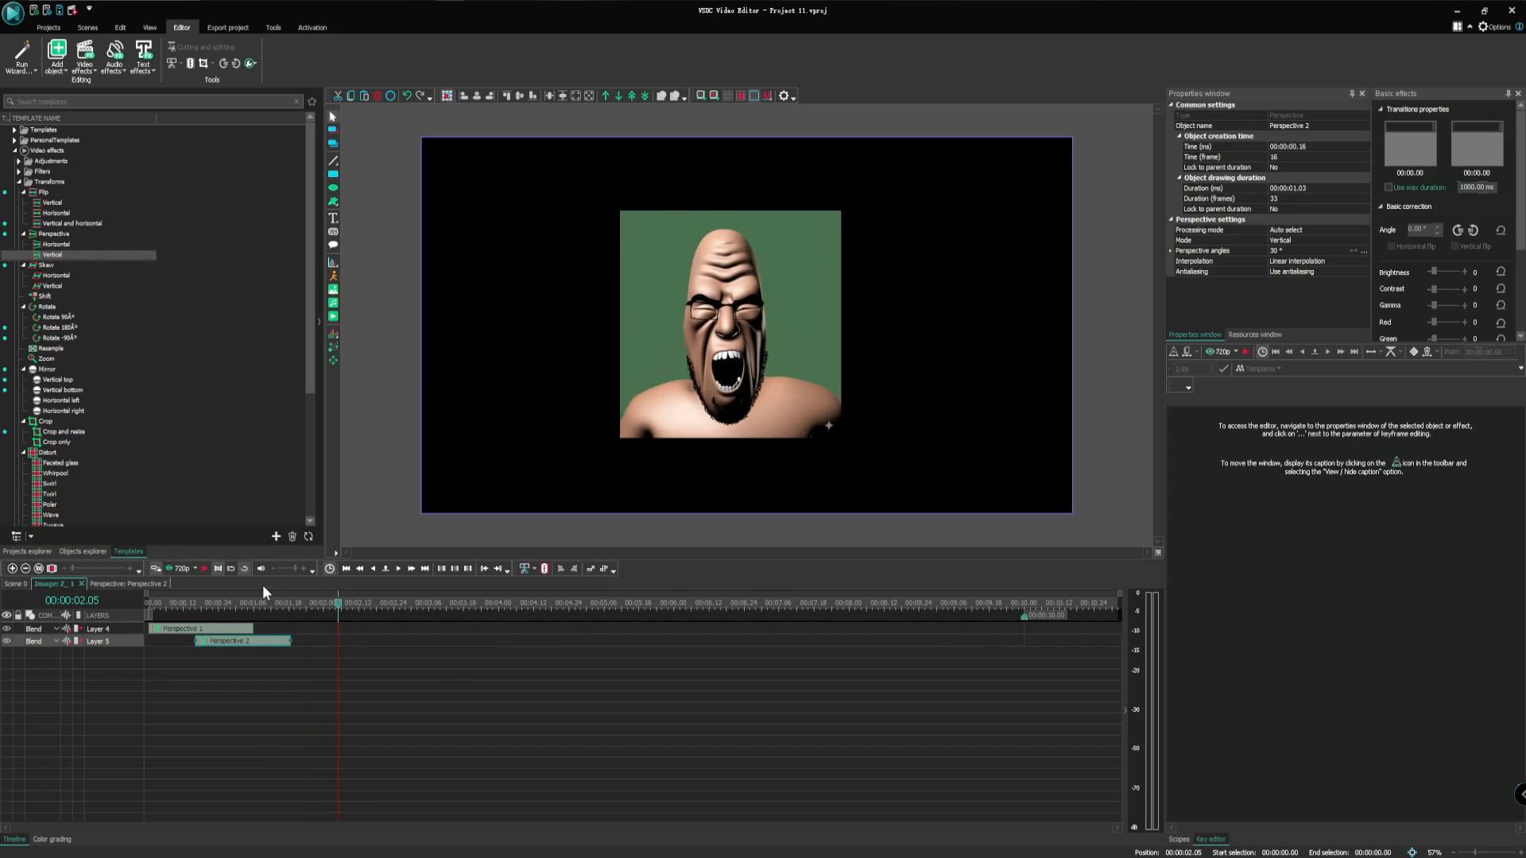
Replace the vertical perspective effect with a second image file on a layer beneath the remaining effect, starting at 00:00:00.05
left_click(164, 606)
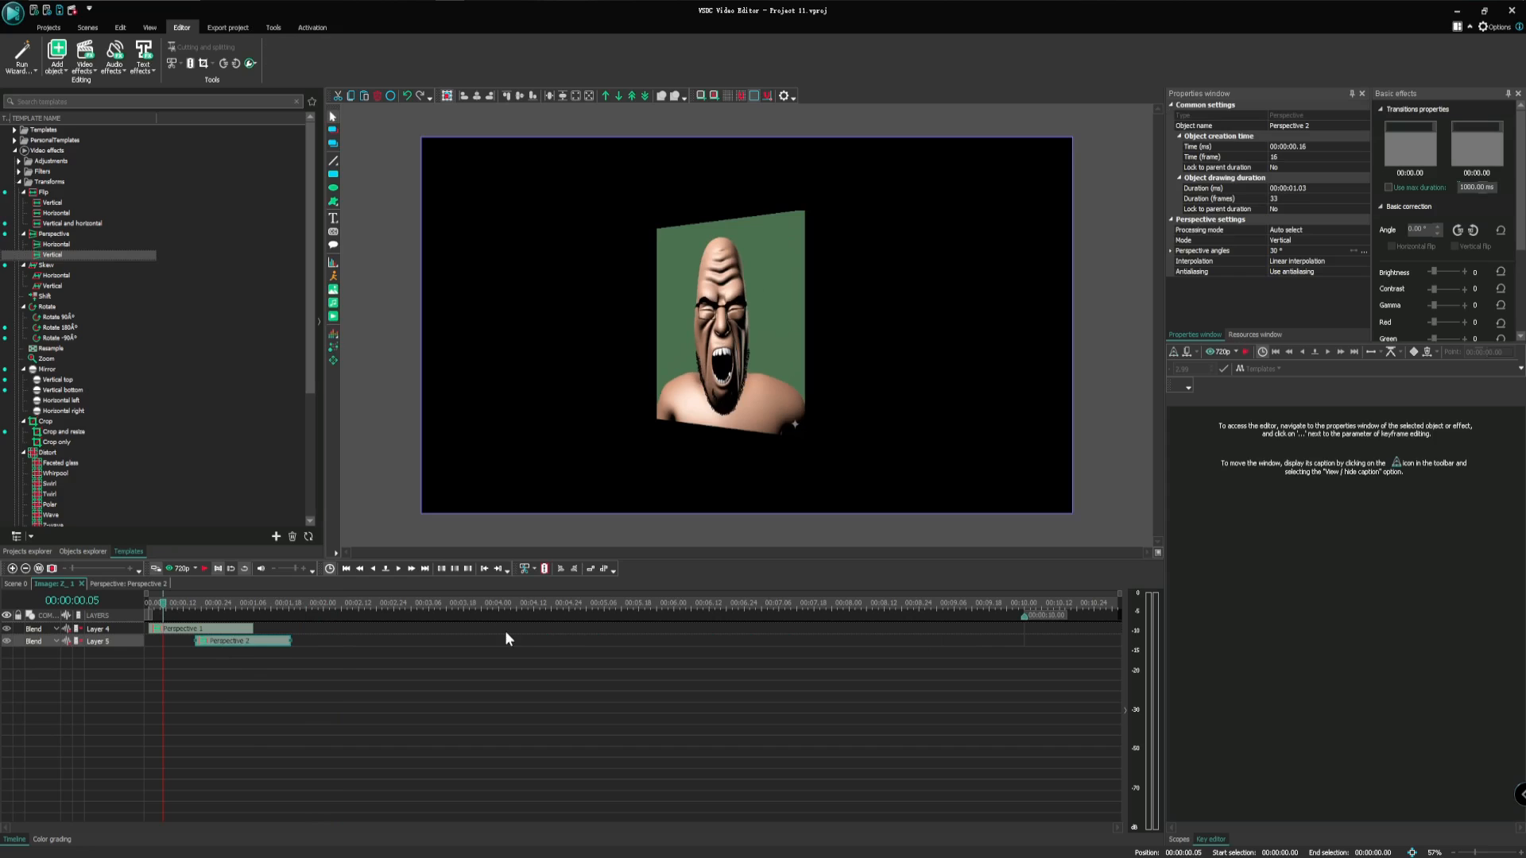
key("Delete")
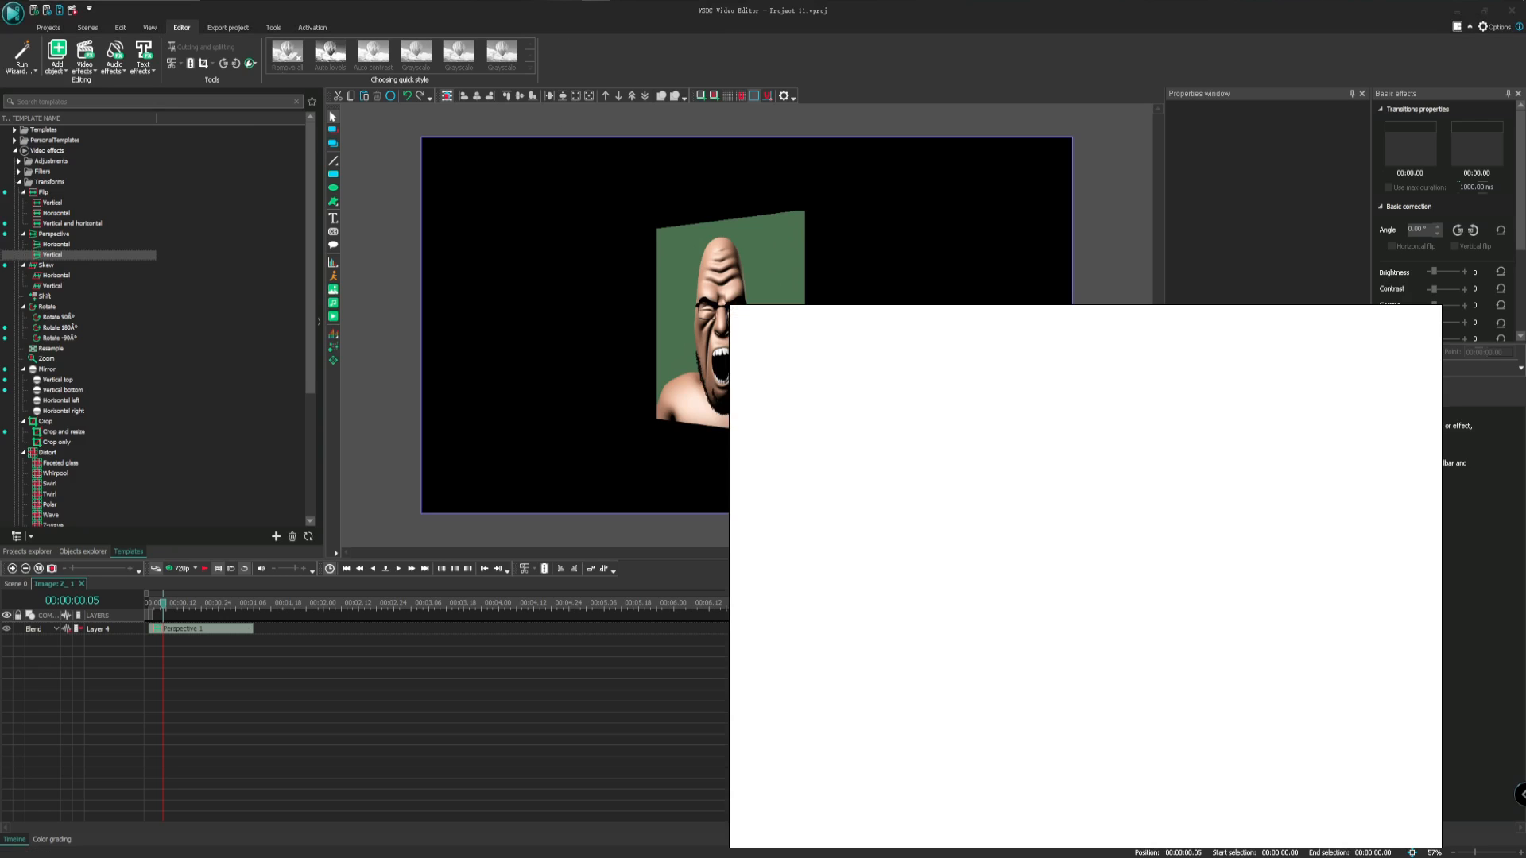
left_click_drag(1085, 575, 362, 640)
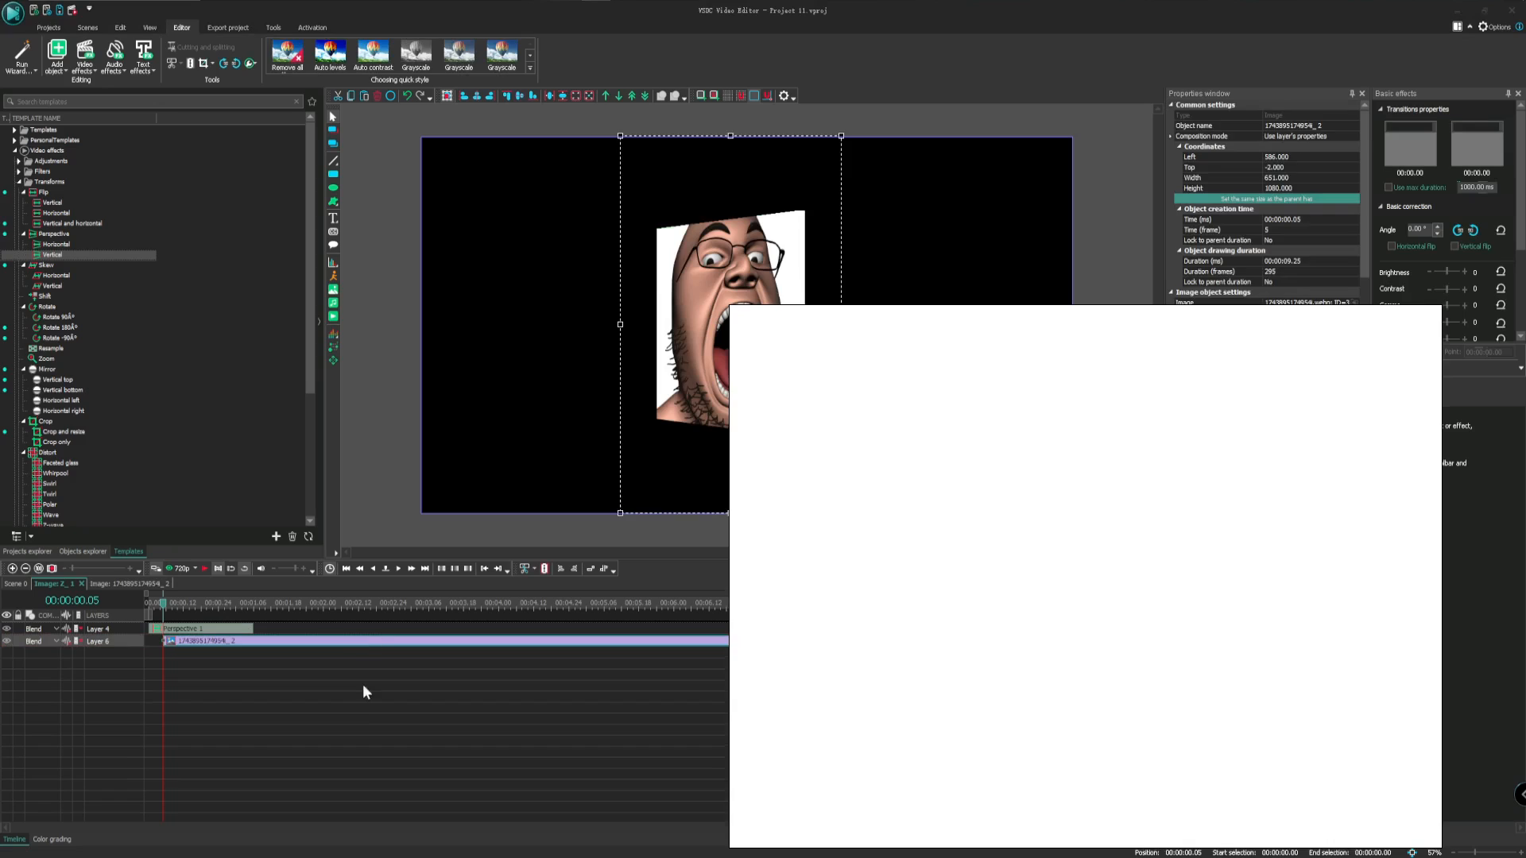
Move the second image to start at 00:00:01.14 and shrink it to about 288 by 483
left_click(363, 683)
left_click_drag(242, 643, 355, 646)
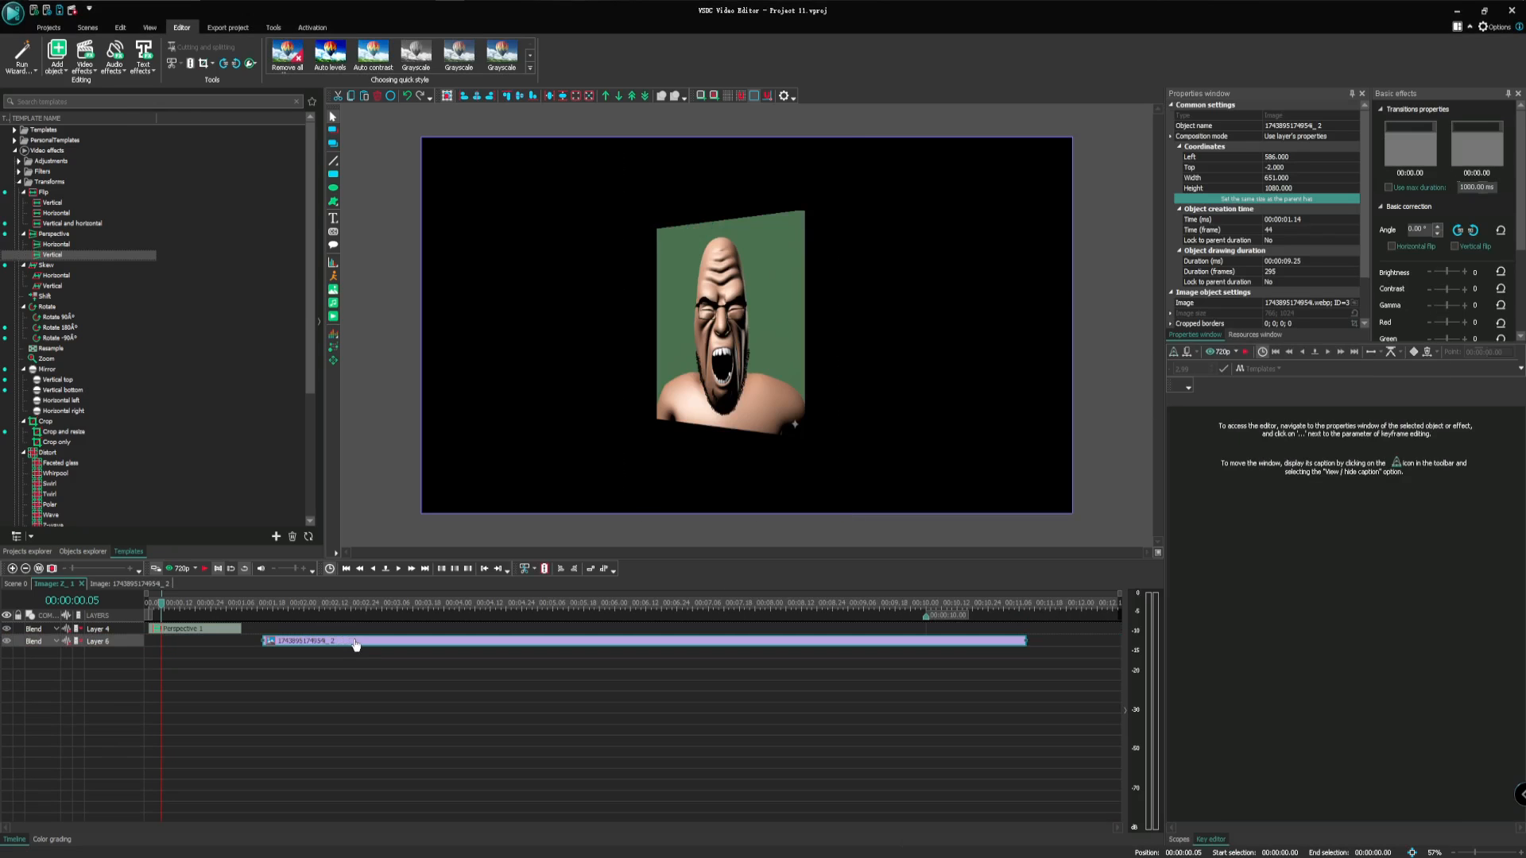
left_click(297, 601)
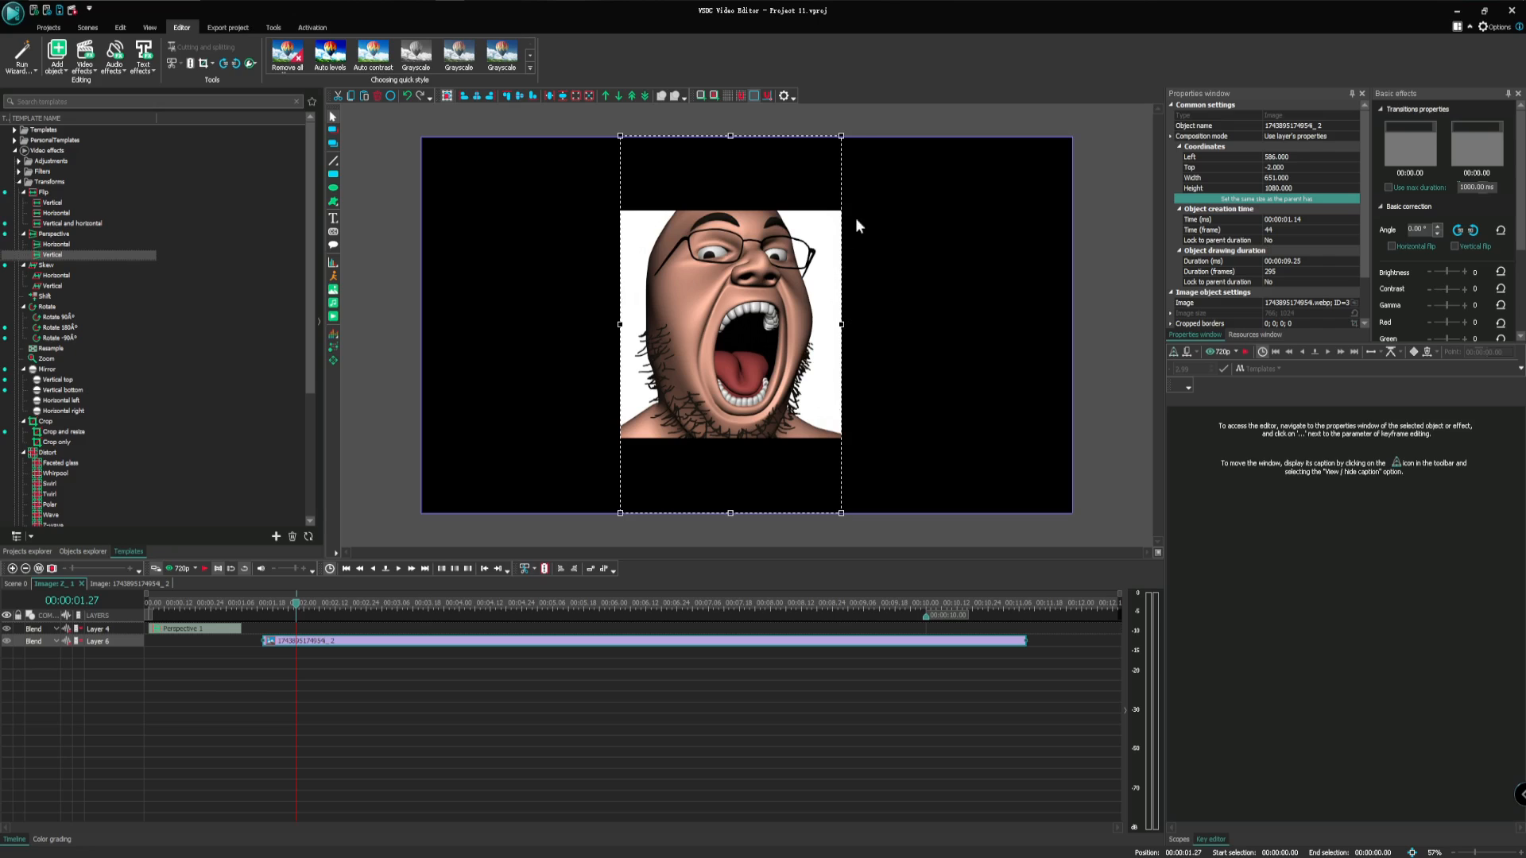
left_click_drag(843, 133, 725, 308)
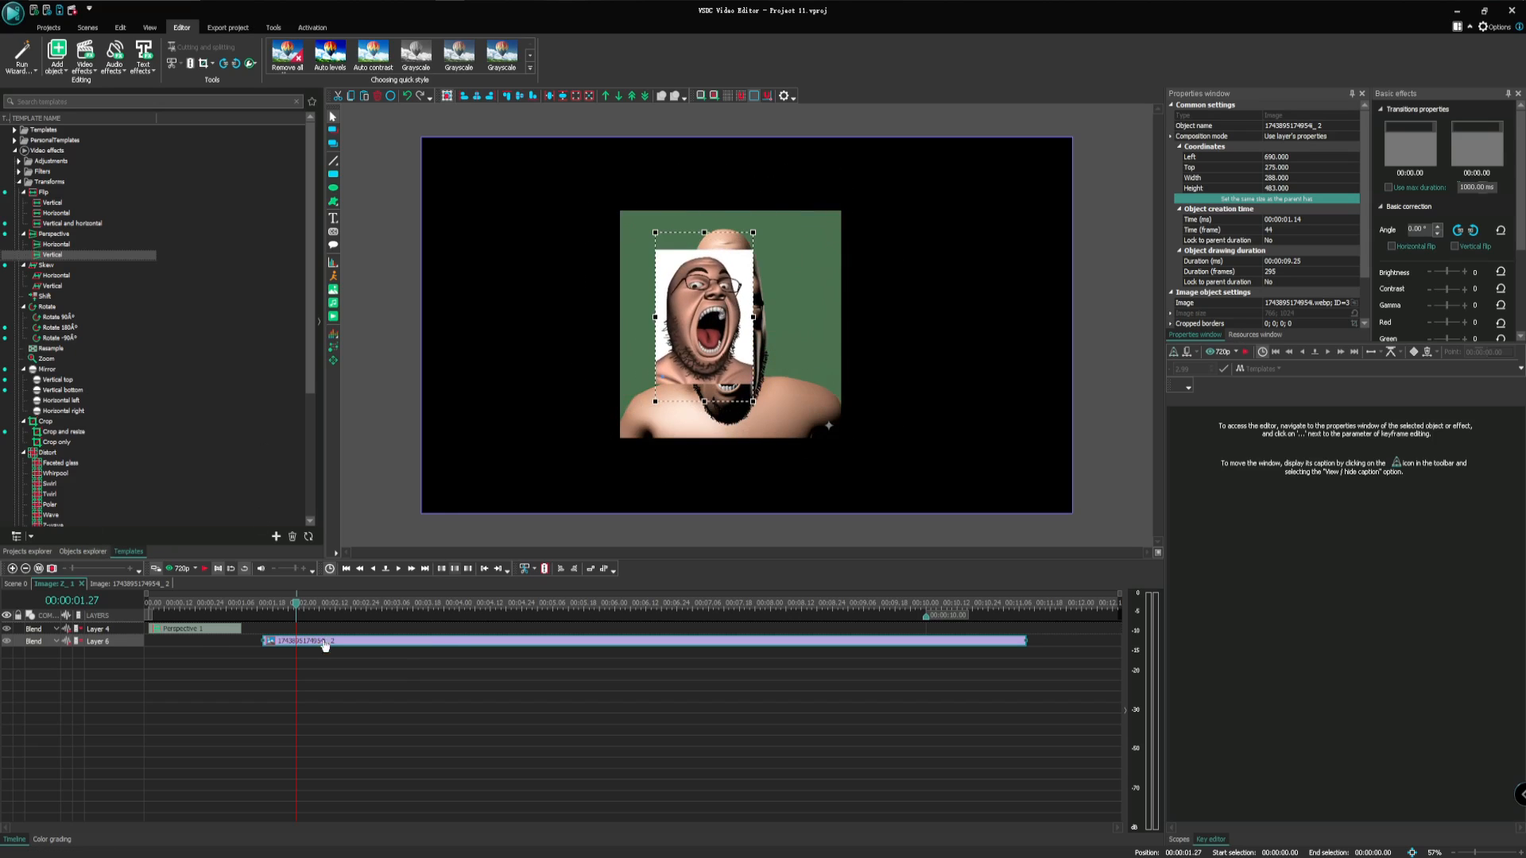
Move the shrunken image back to start at 00:00:00.00 and preview it under the perspective effect at 00:00:00.29
left_click_drag(285, 640, 172, 646)
left_click(194, 660)
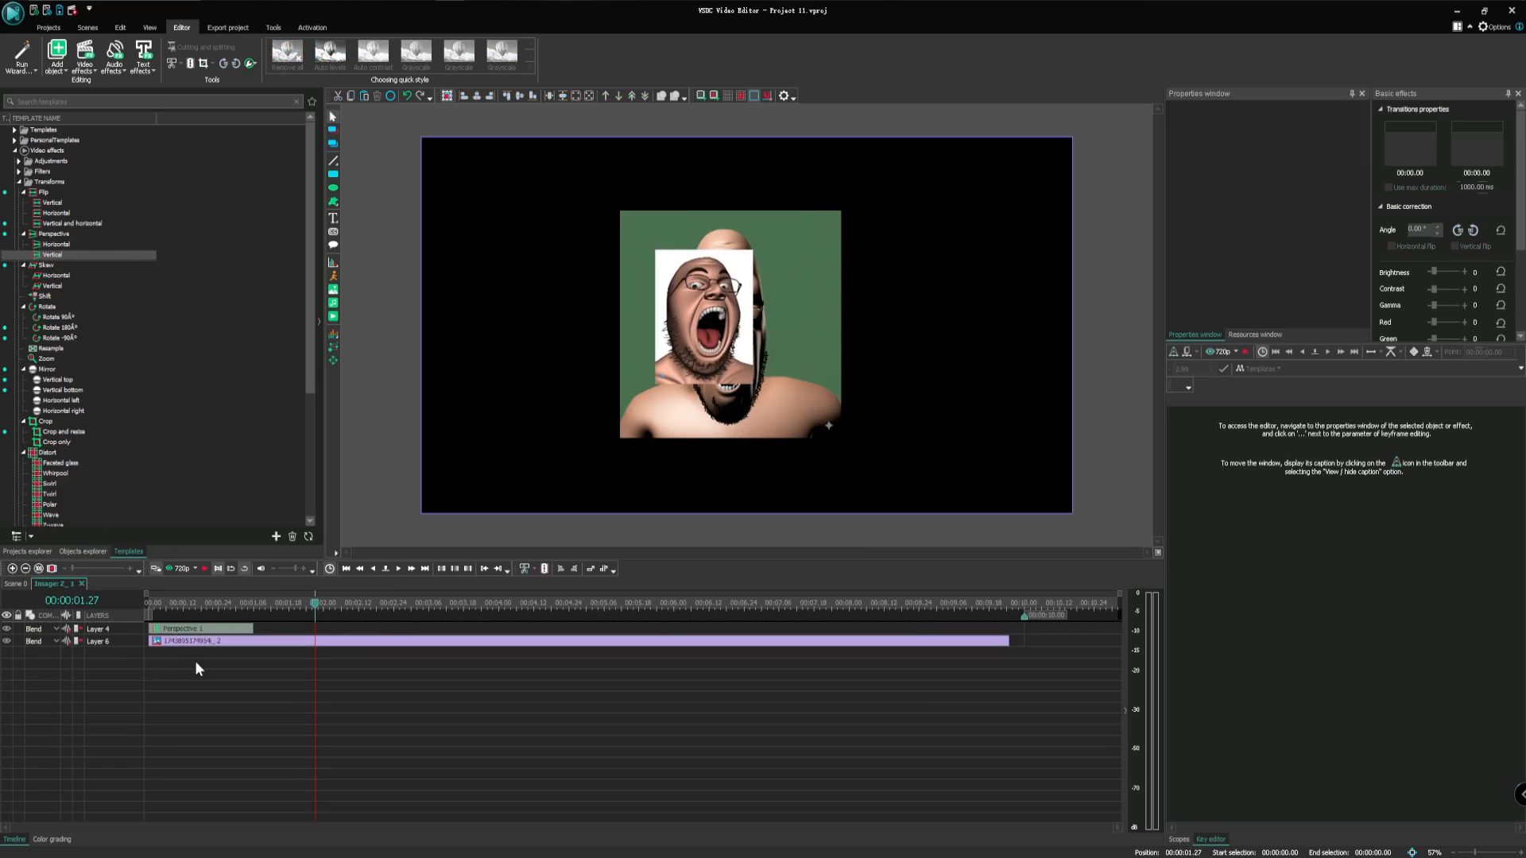
left_click(236, 602)
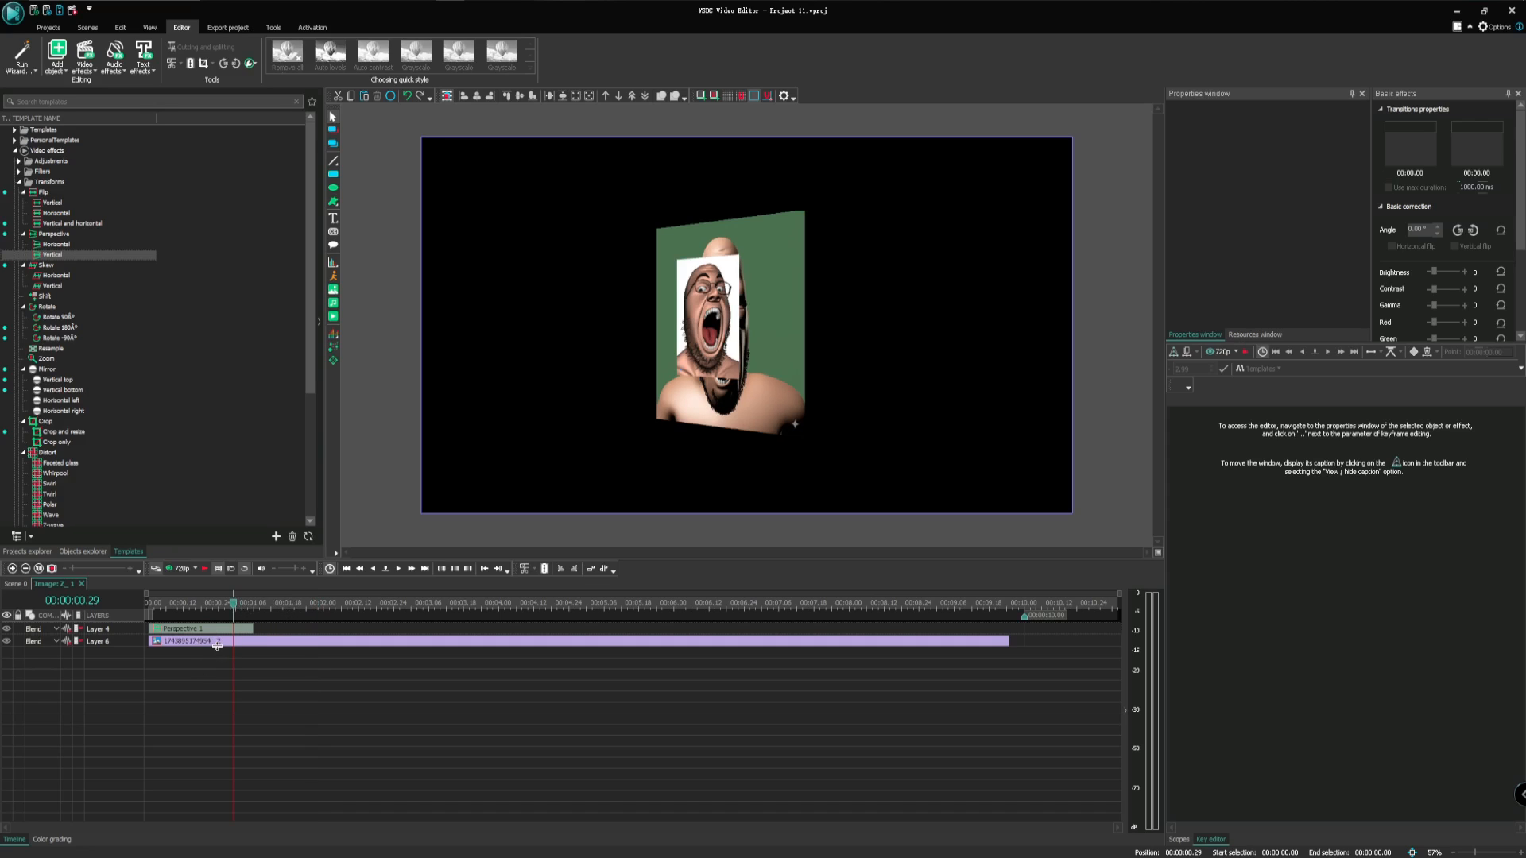
Place the horizontal perspective effect on a layer beneath the second image
mouse_move(209, 645)
left_click(184, 629)
left_click_drag(184, 628, 176, 654)
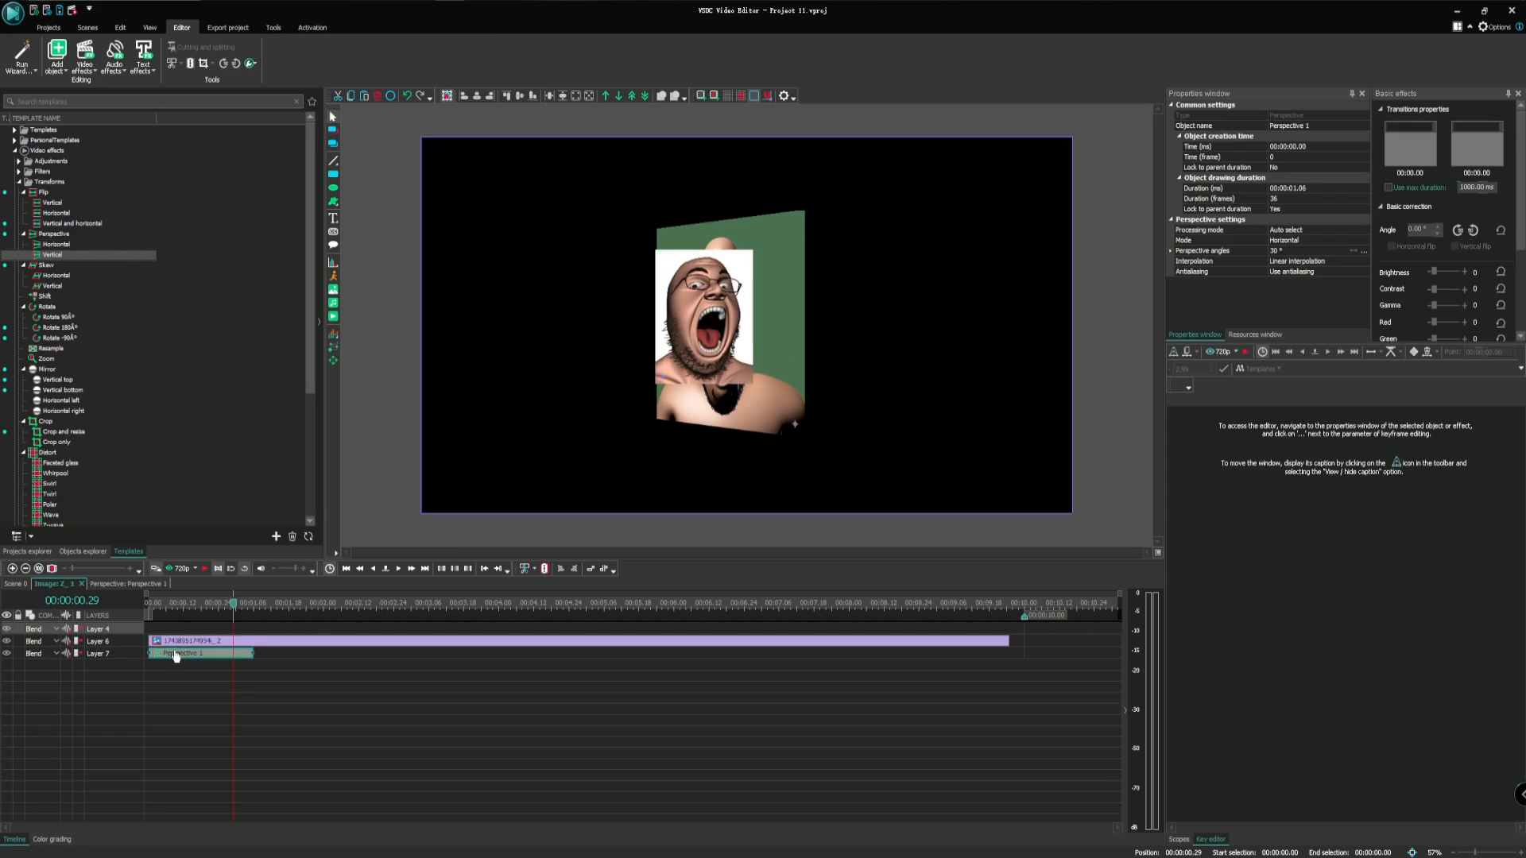
left_click(287, 629)
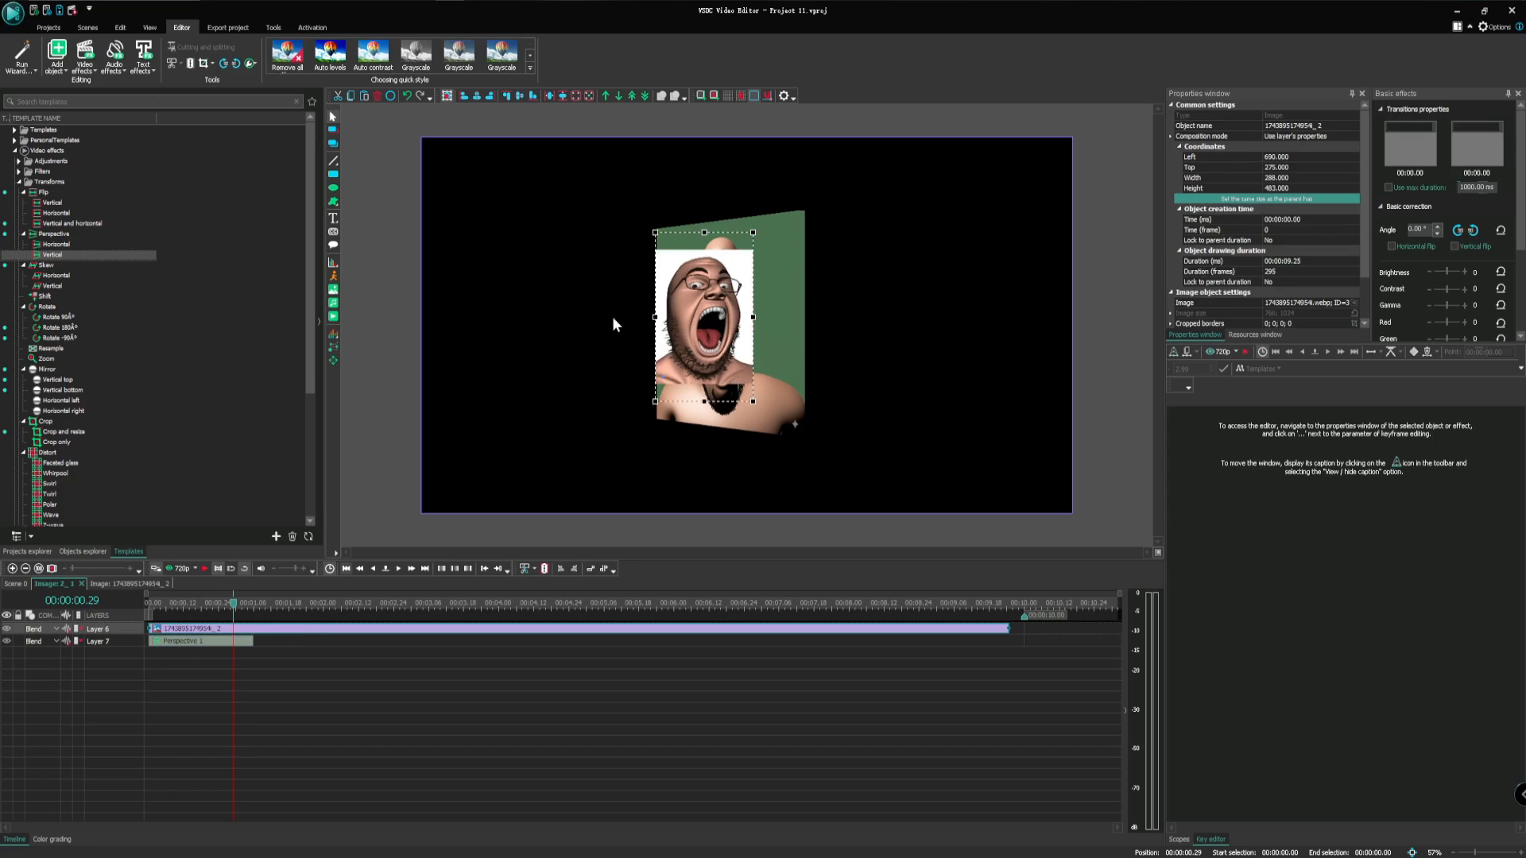
Reposition the second image to about Left 630 and Top 240, and preview the clip past the perspective effect at 00:00:01.11
left_click_drag(710, 326, 767, 316)
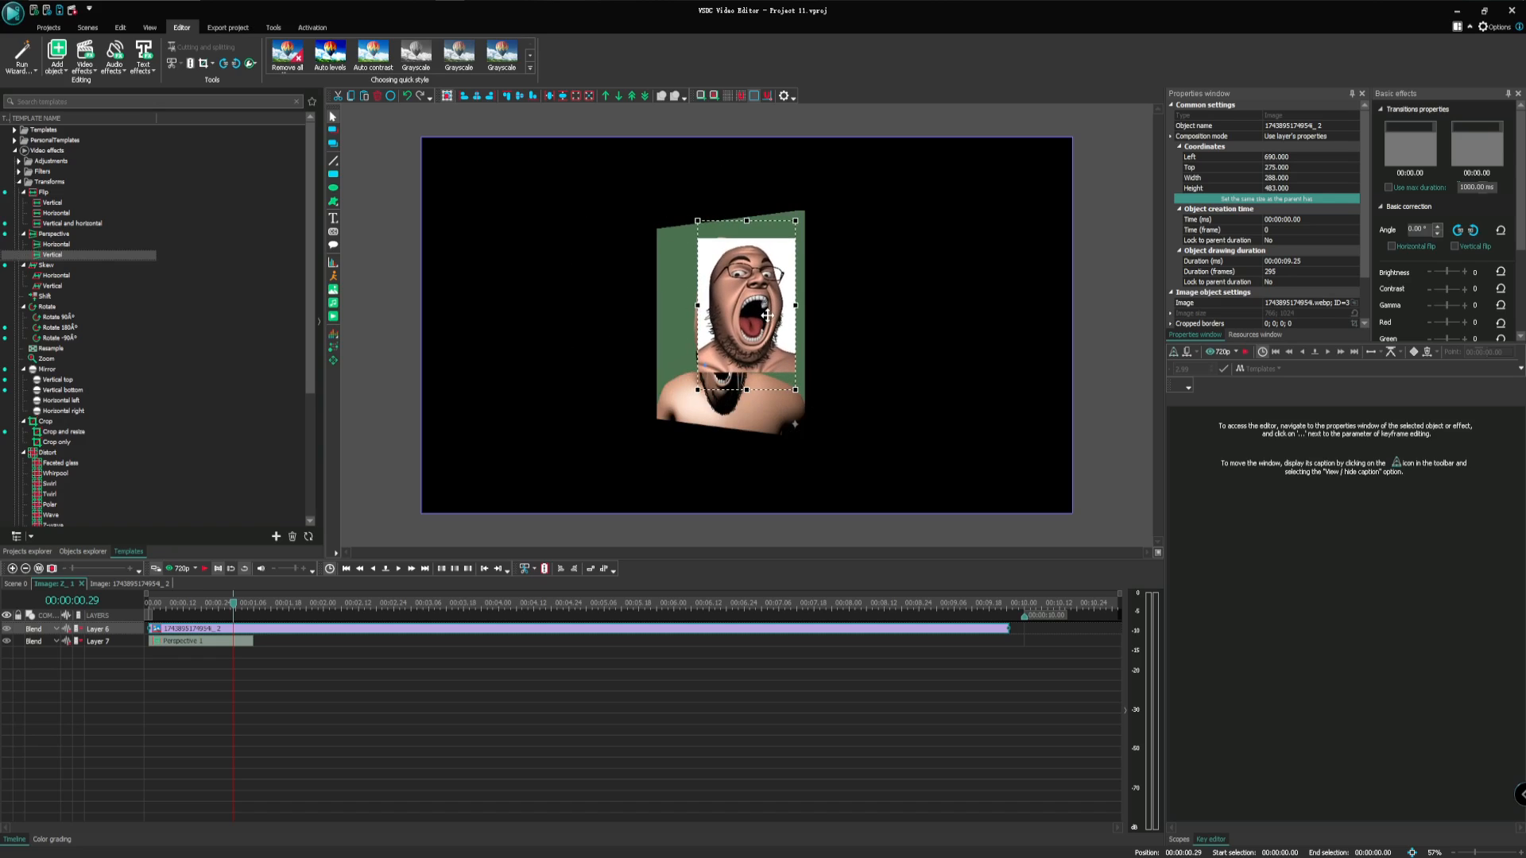
left_click_drag(763, 316, 711, 318)
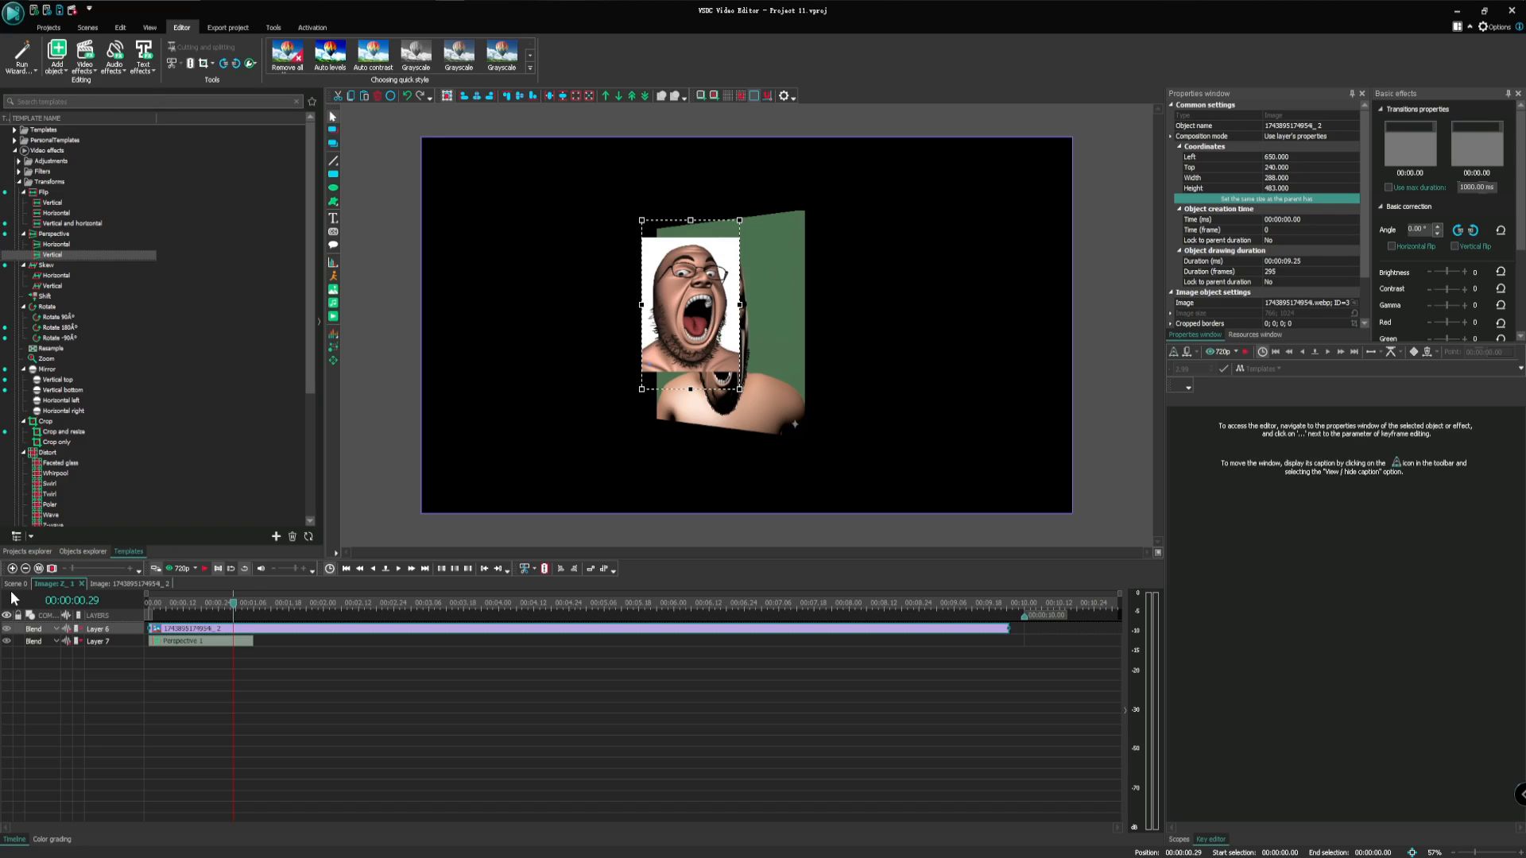
mouse_move(233, 630)
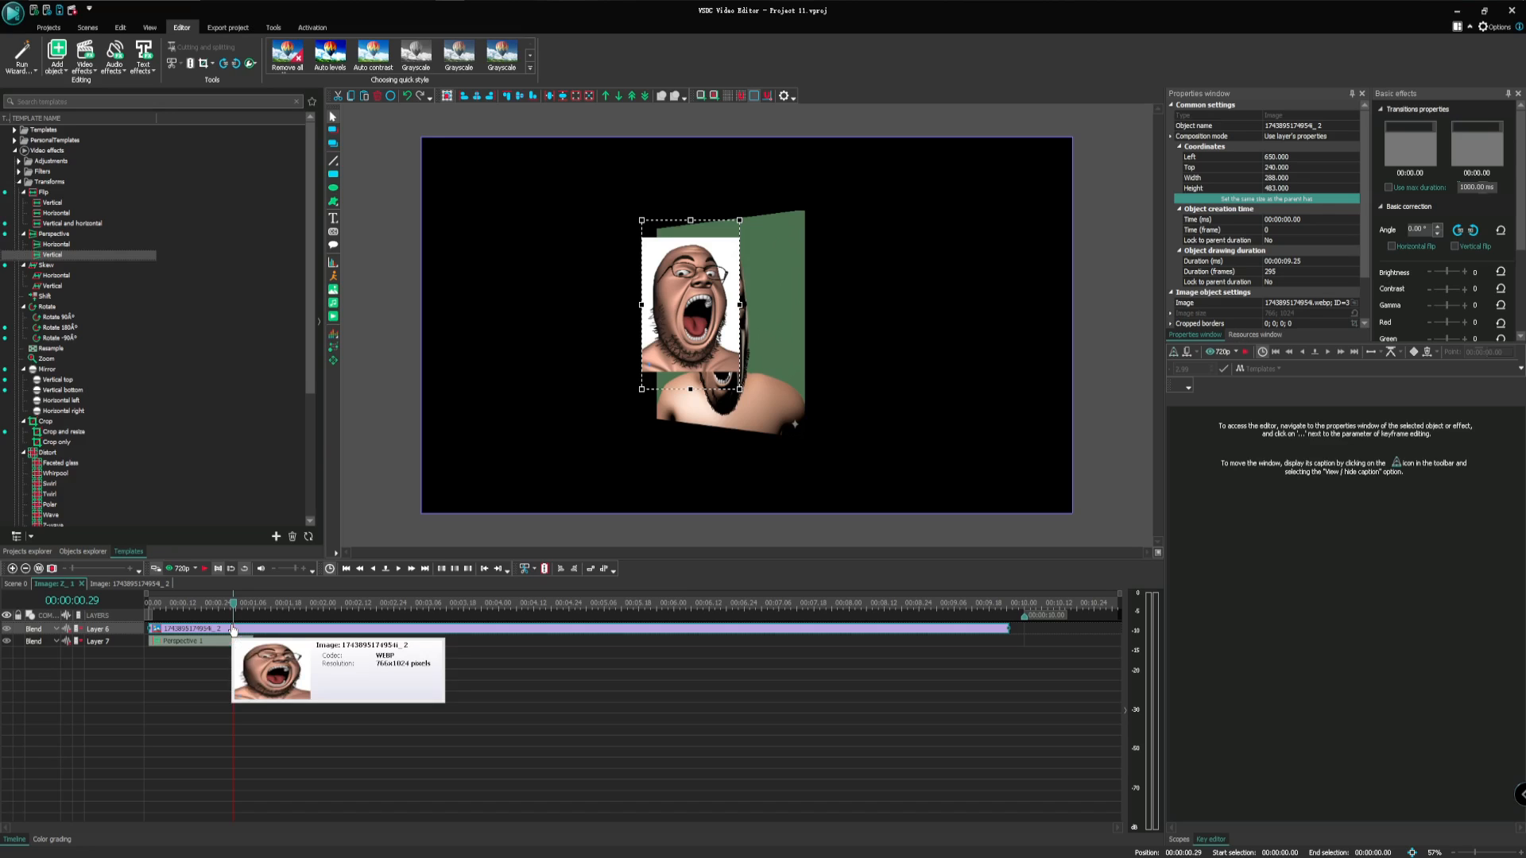
left_click(269, 604)
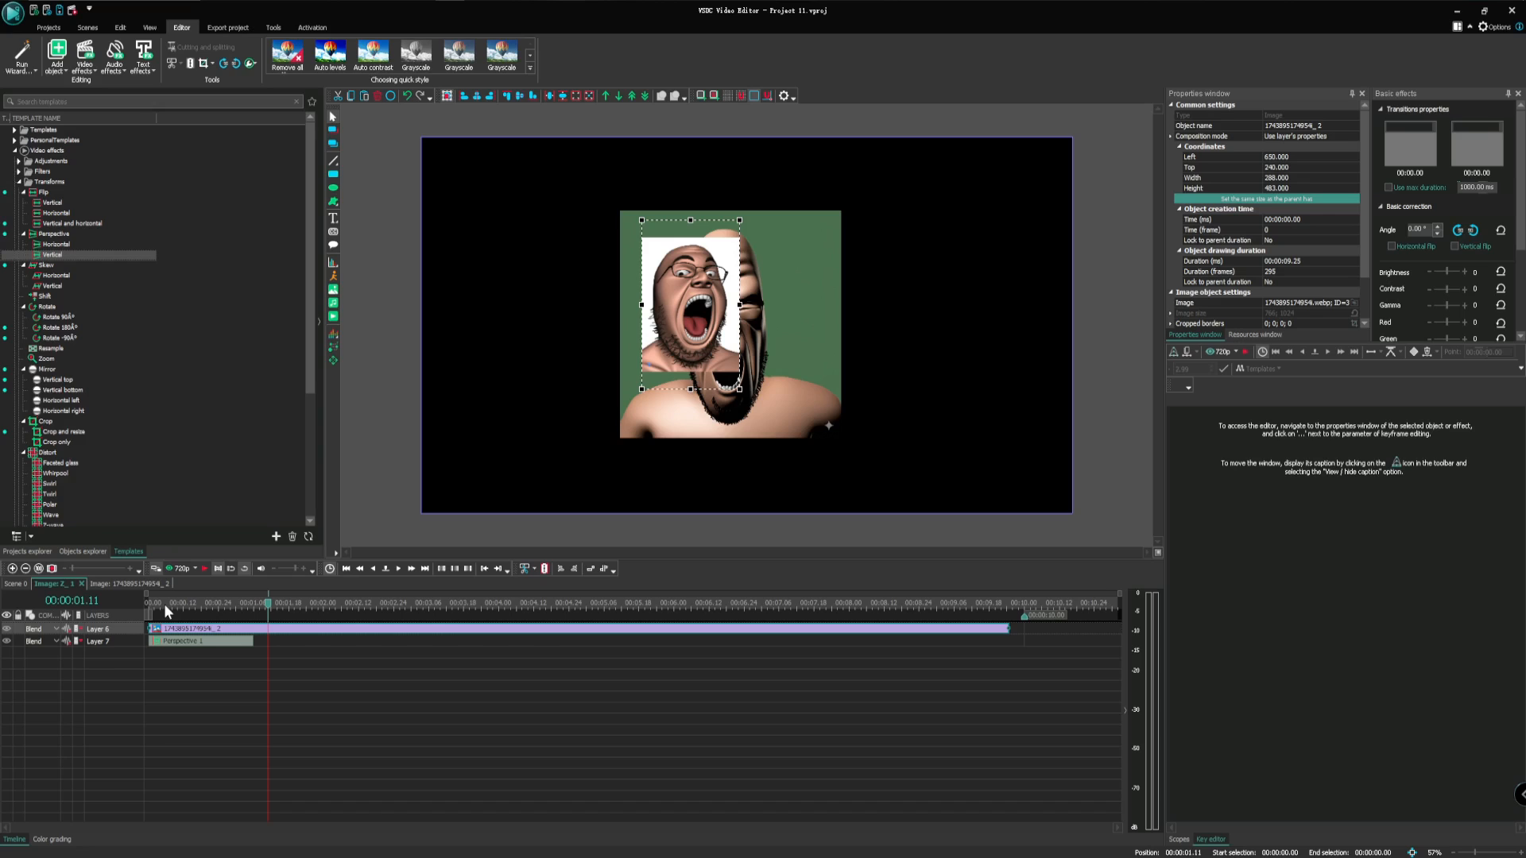
Delete the second image and preview the remaining perspective effect at 00:00:00.10
key("Delete")
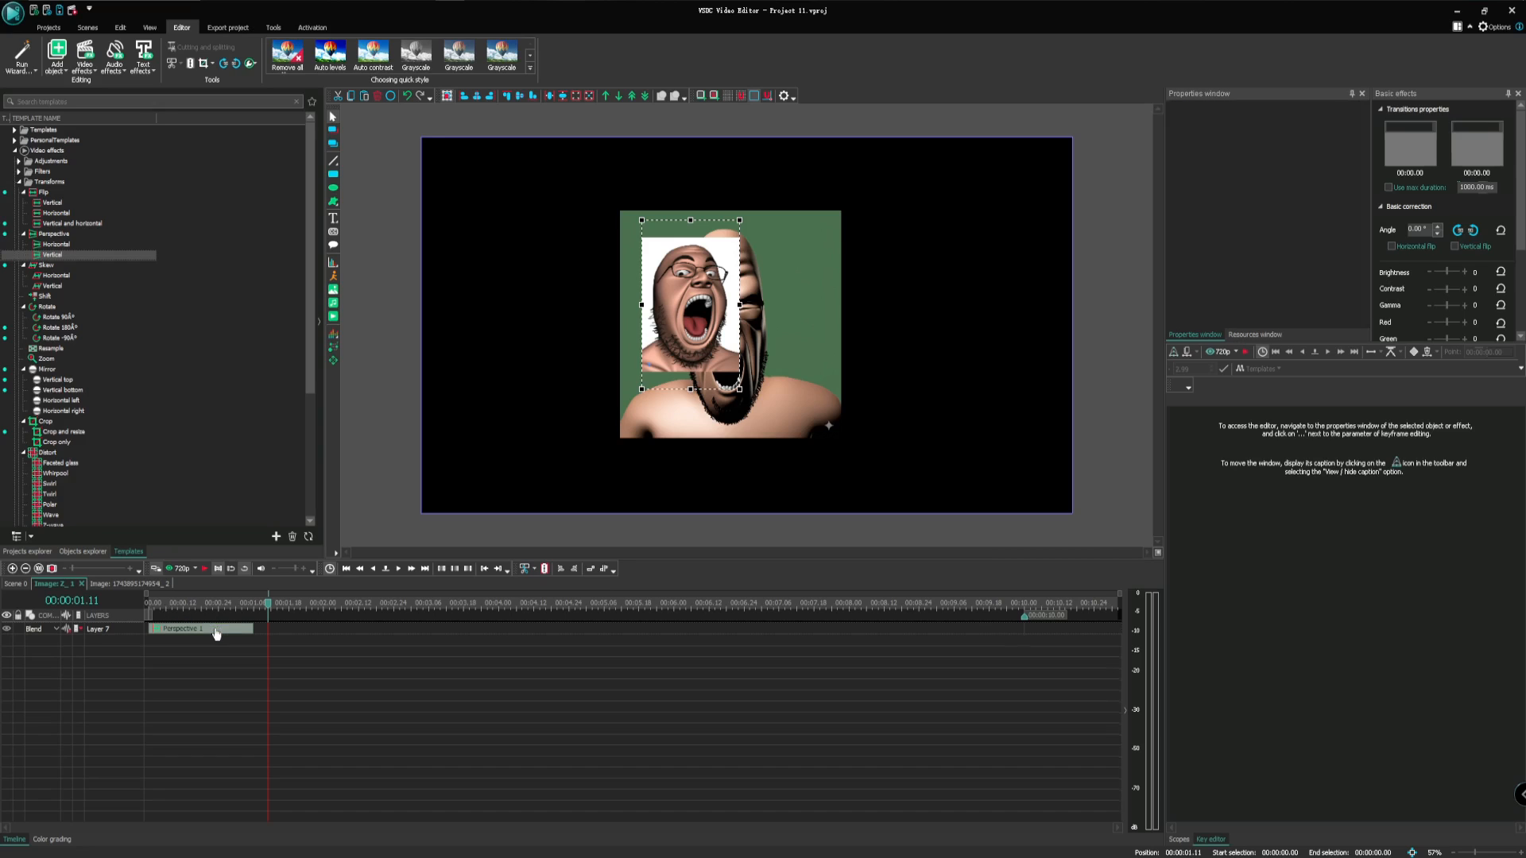
left_click(188, 606)
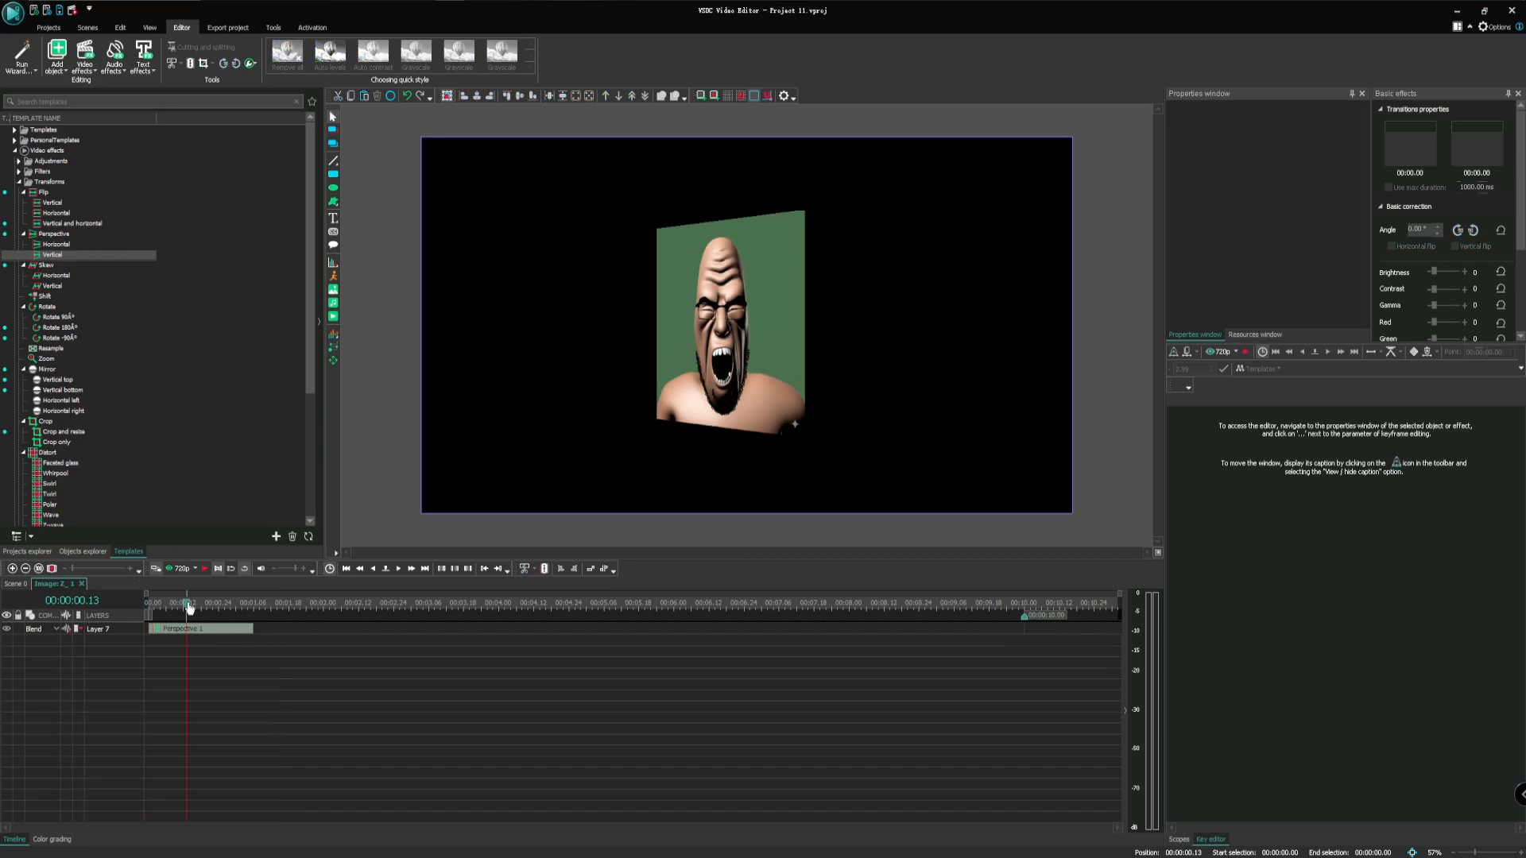
left_click(154, 628)
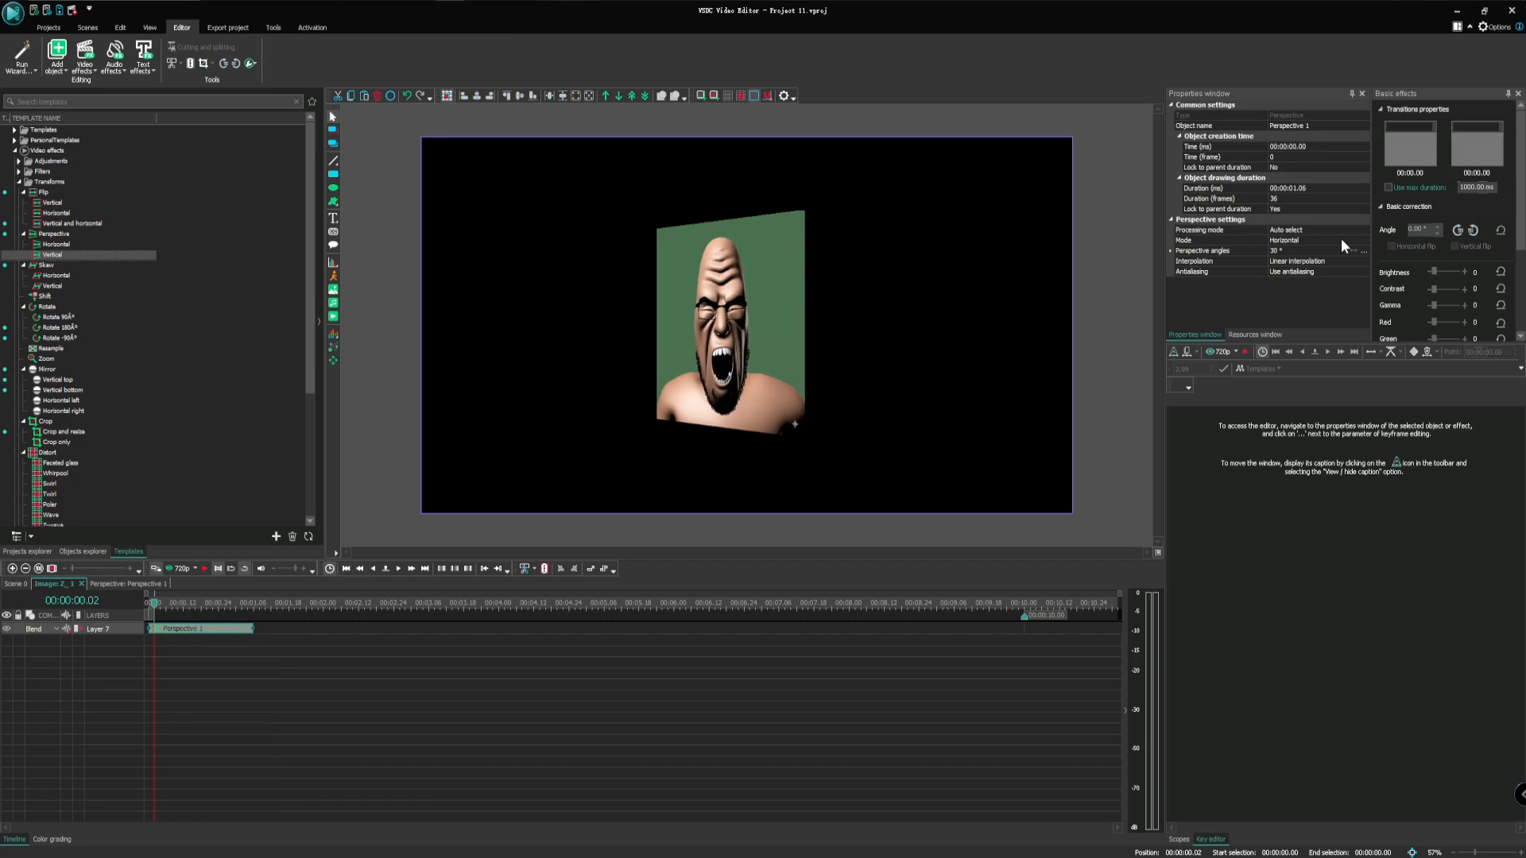
left_click(178, 606)
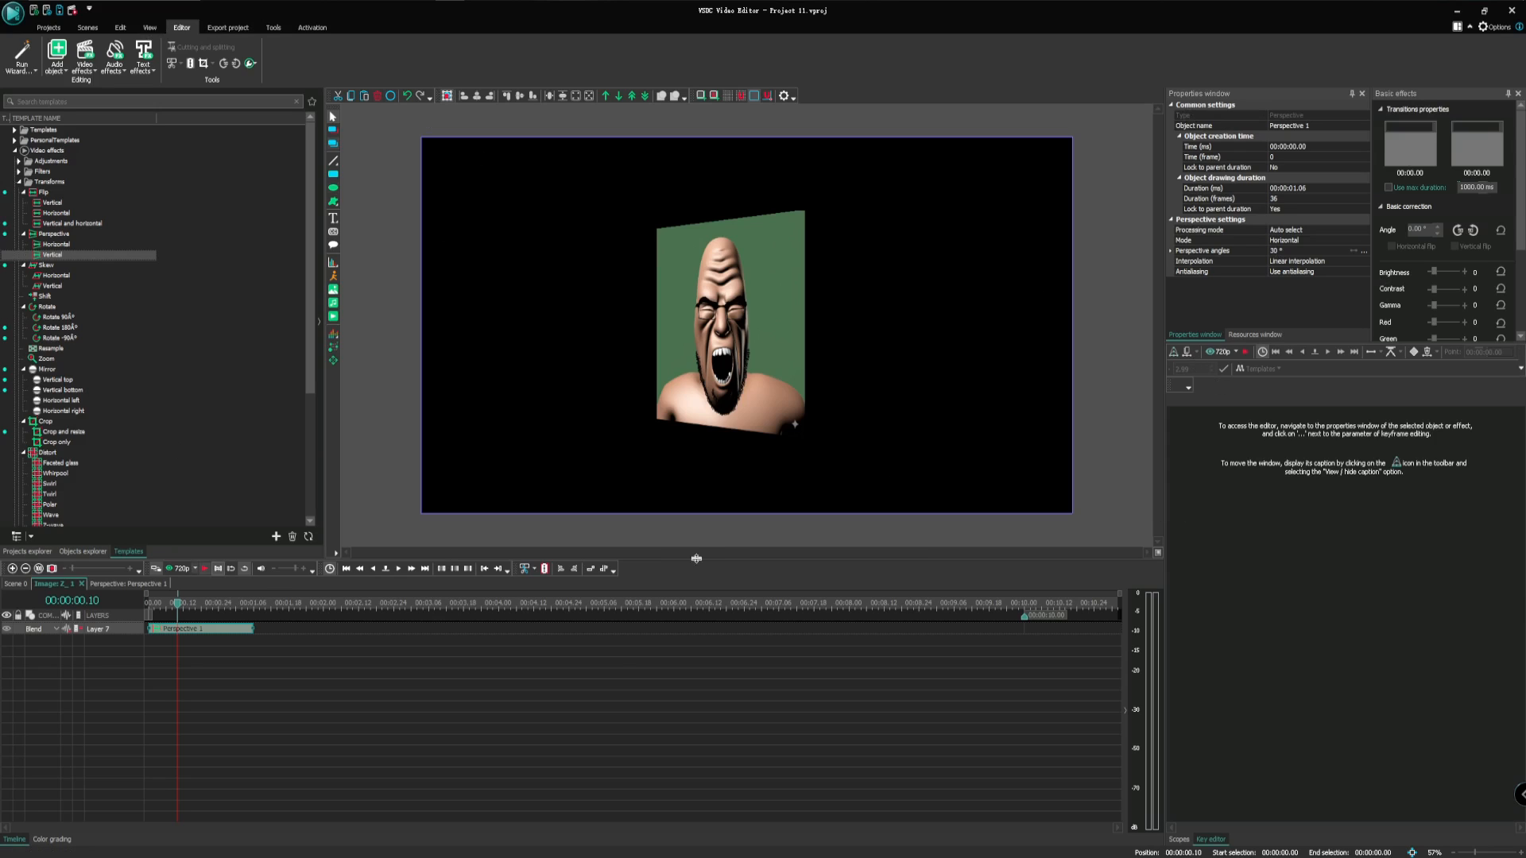
Open the perspective effect's own timeline and add the Crop only template starting at 00:00:00.00
left_click(154, 24)
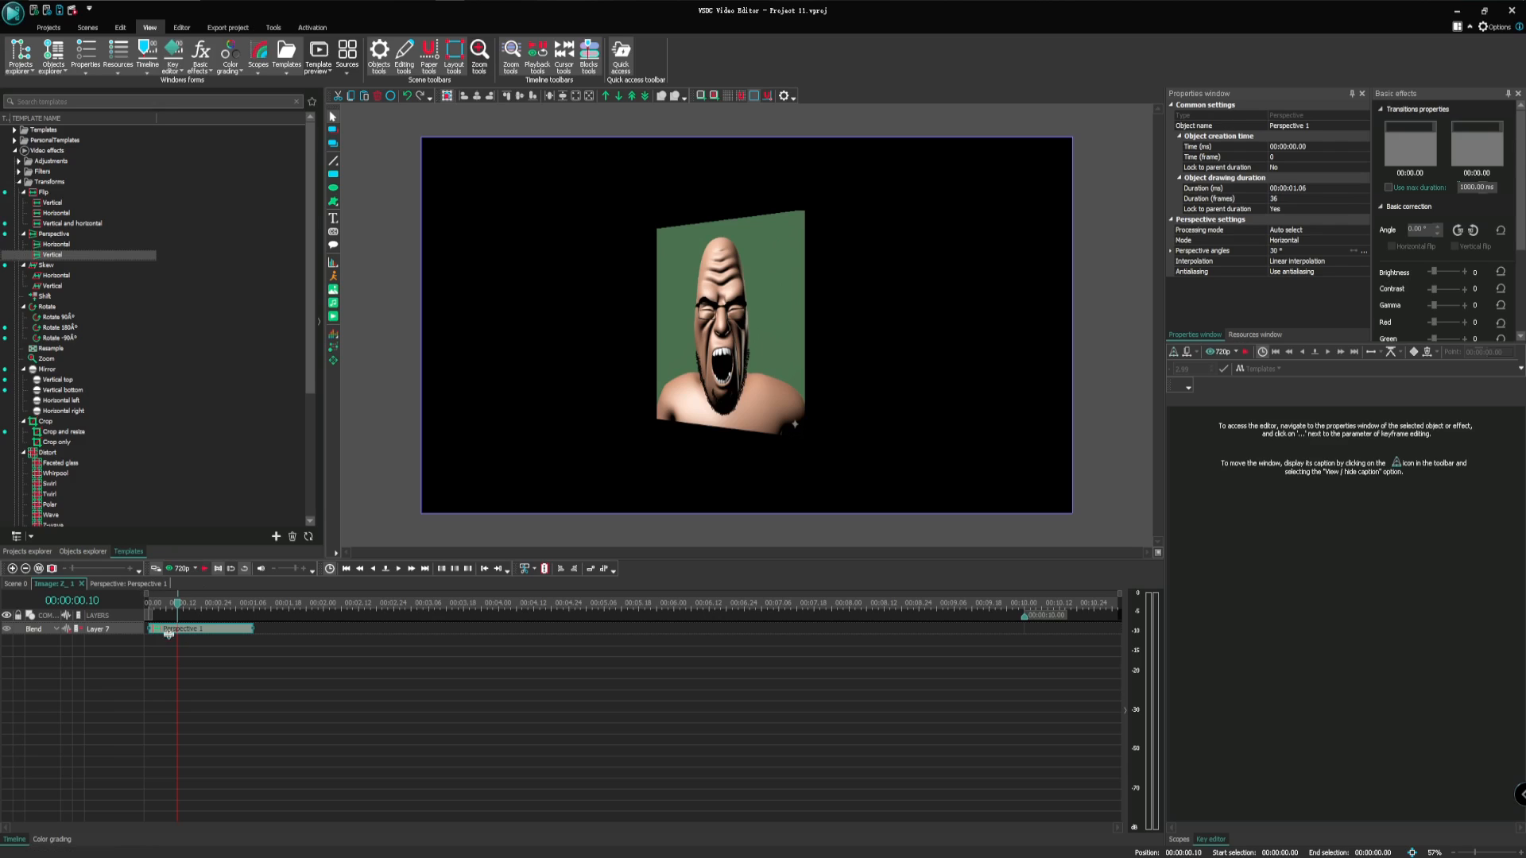
double_click(180, 630)
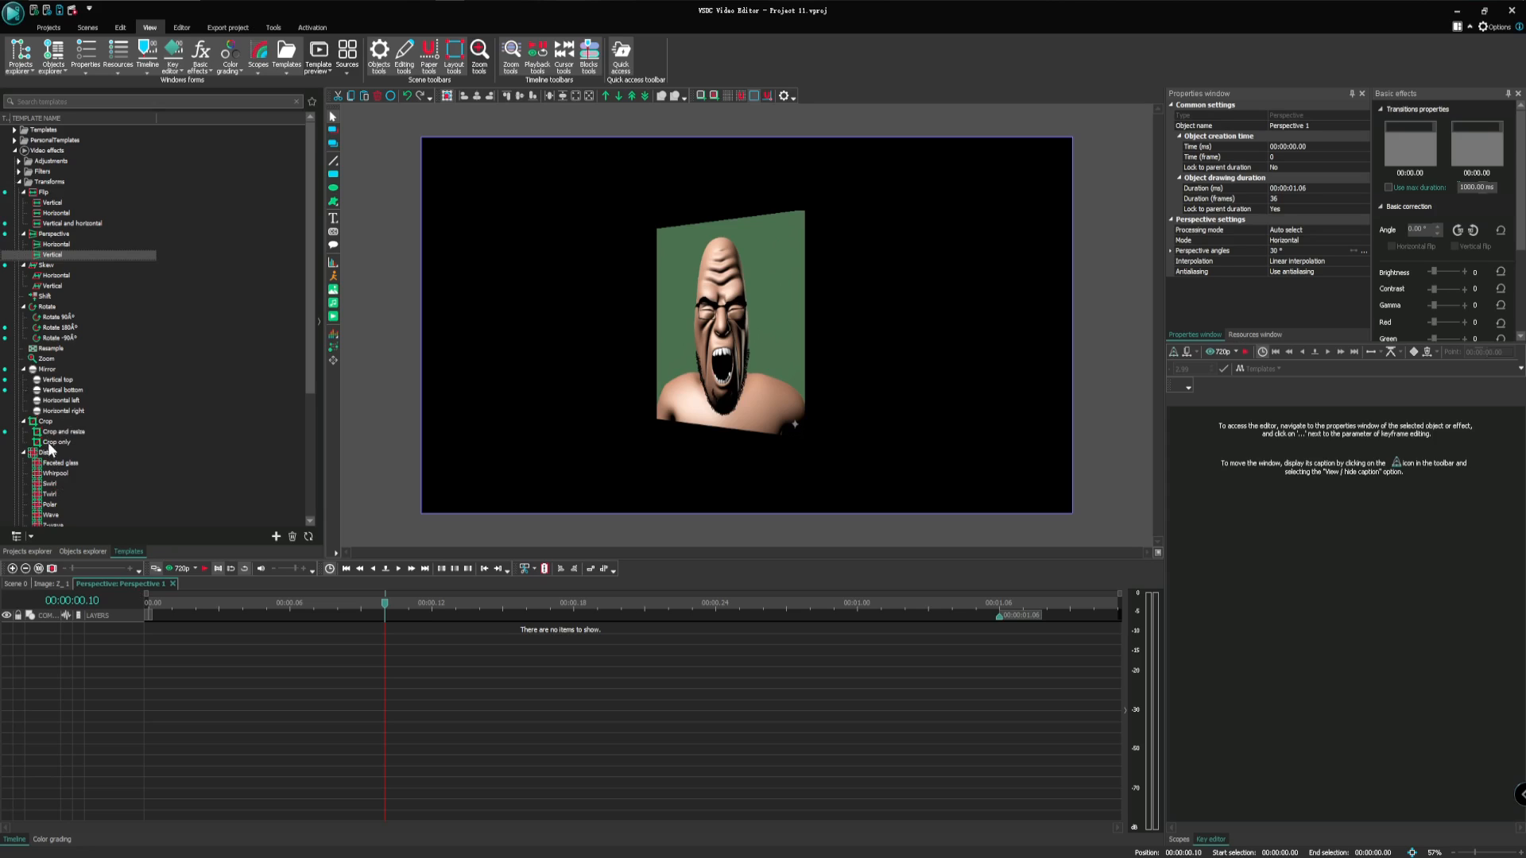
left_click_drag(48, 442, 108, 643)
left_click(388, 629)
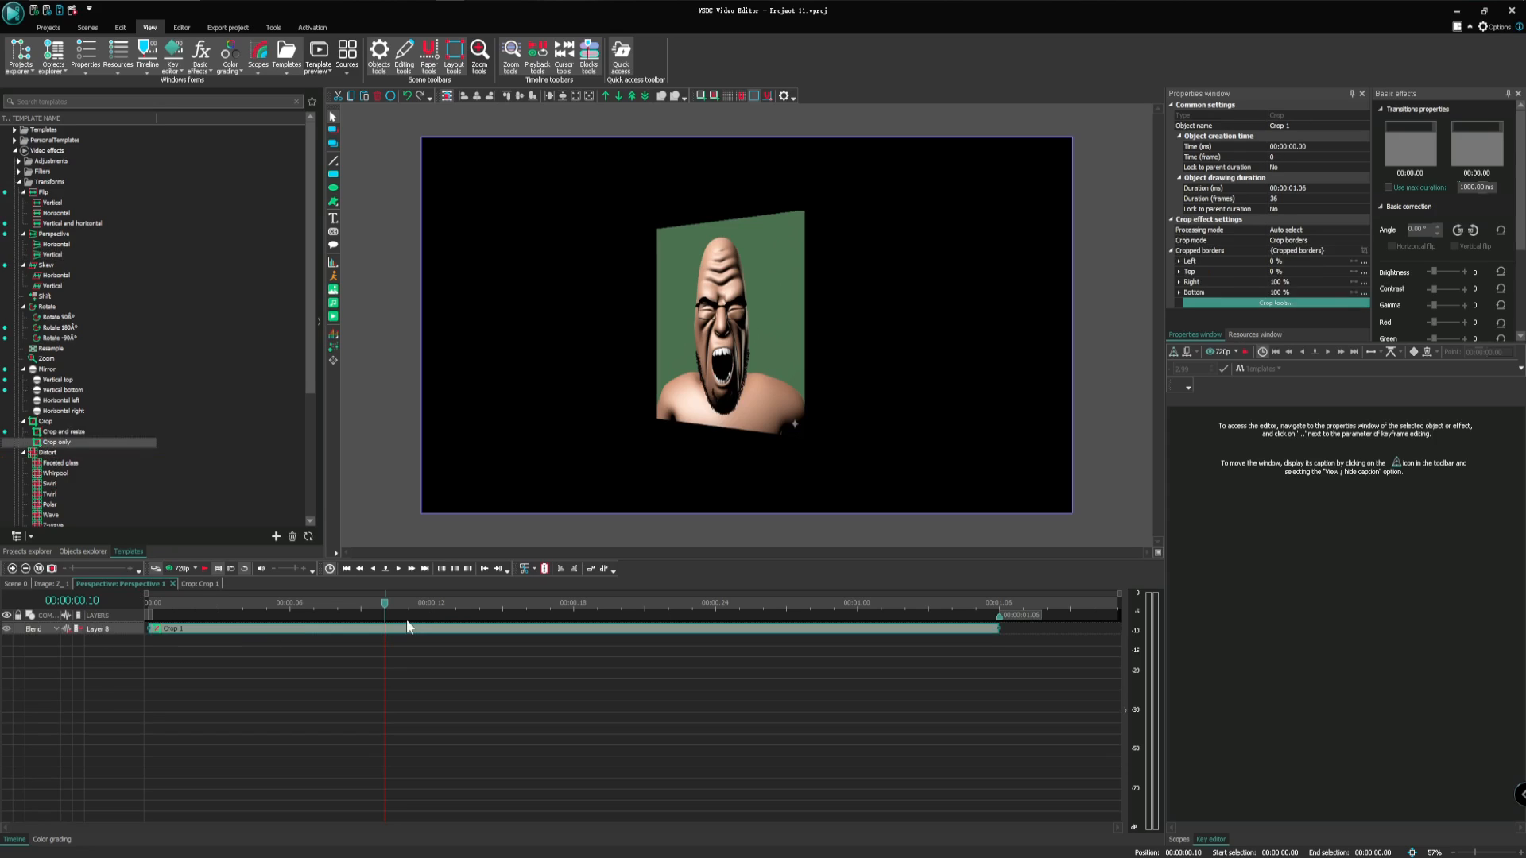
Raise the crop effect's left border to 48.802 % and compare the Crop and resize mode with Crop borders
left_click(1364, 262)
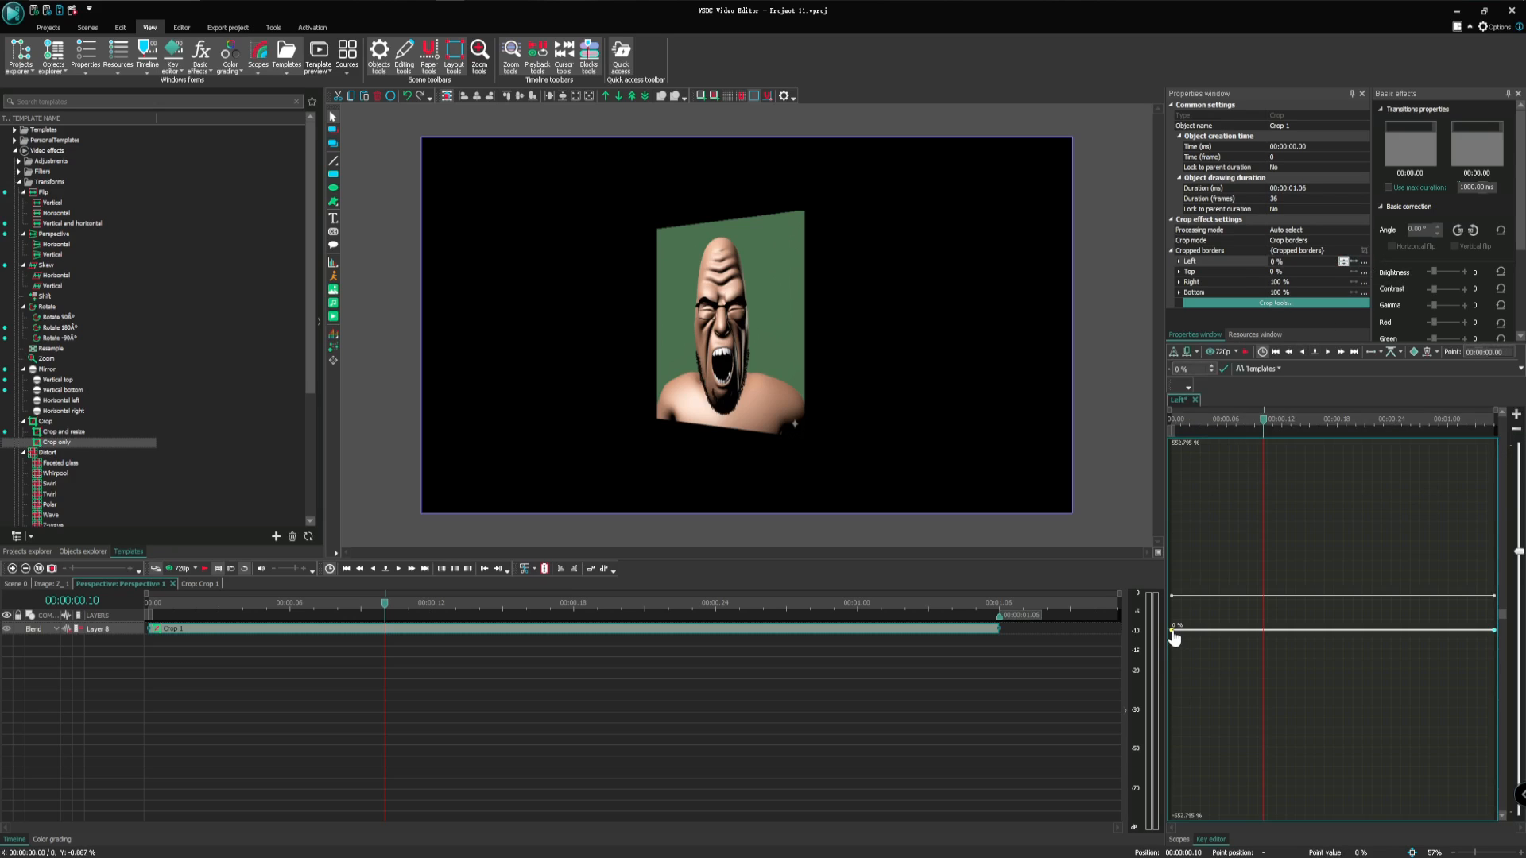
mouse_move(1172, 631)
left_mouse_down()
mouse_move(1173, 659)
mouse_move(1159, 614)
left_mouse_up()
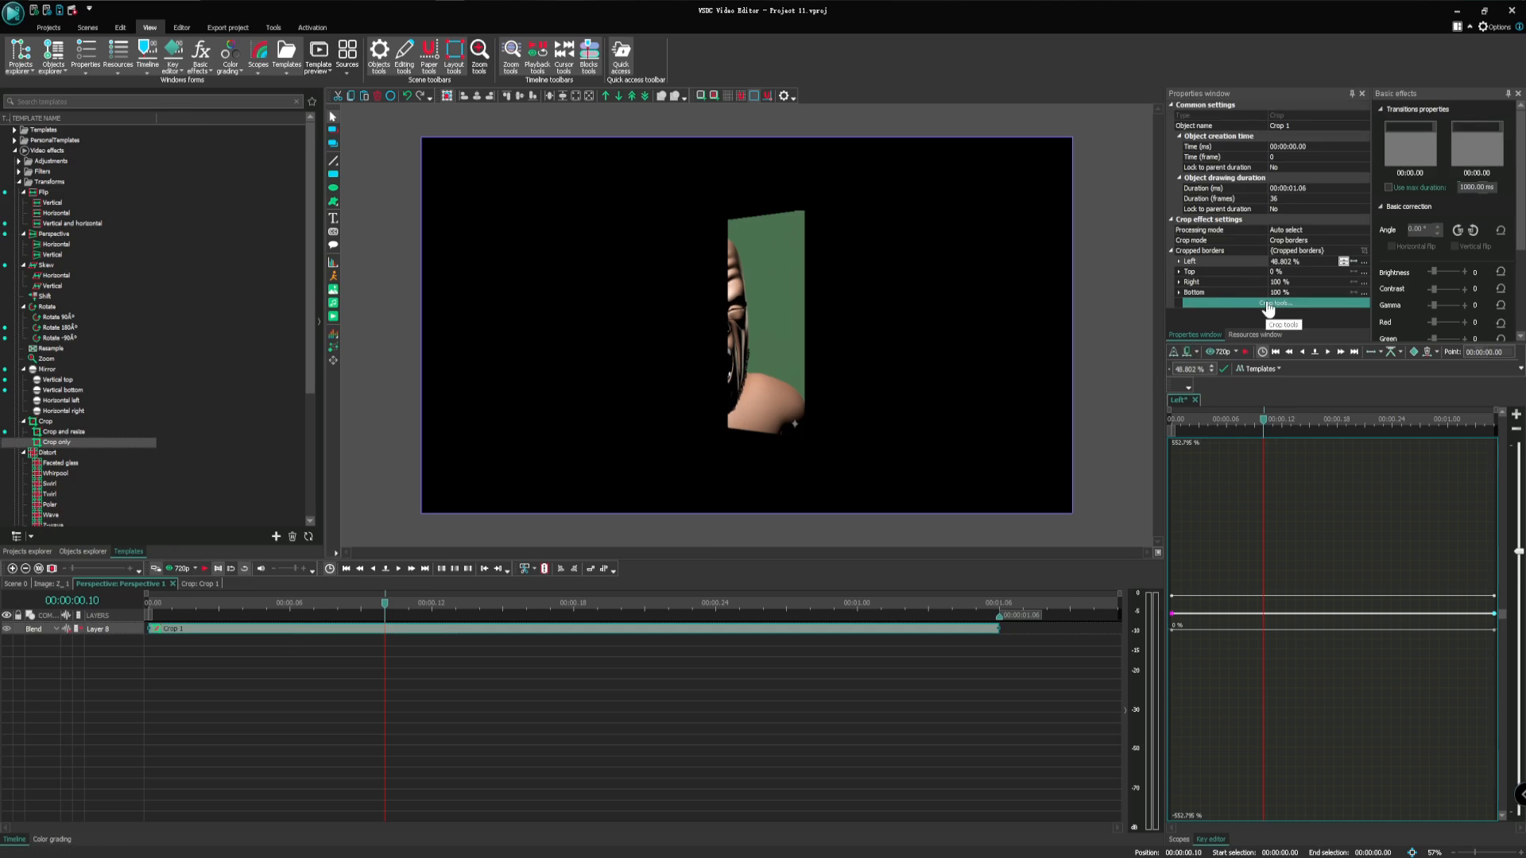
double_click(1288, 240)
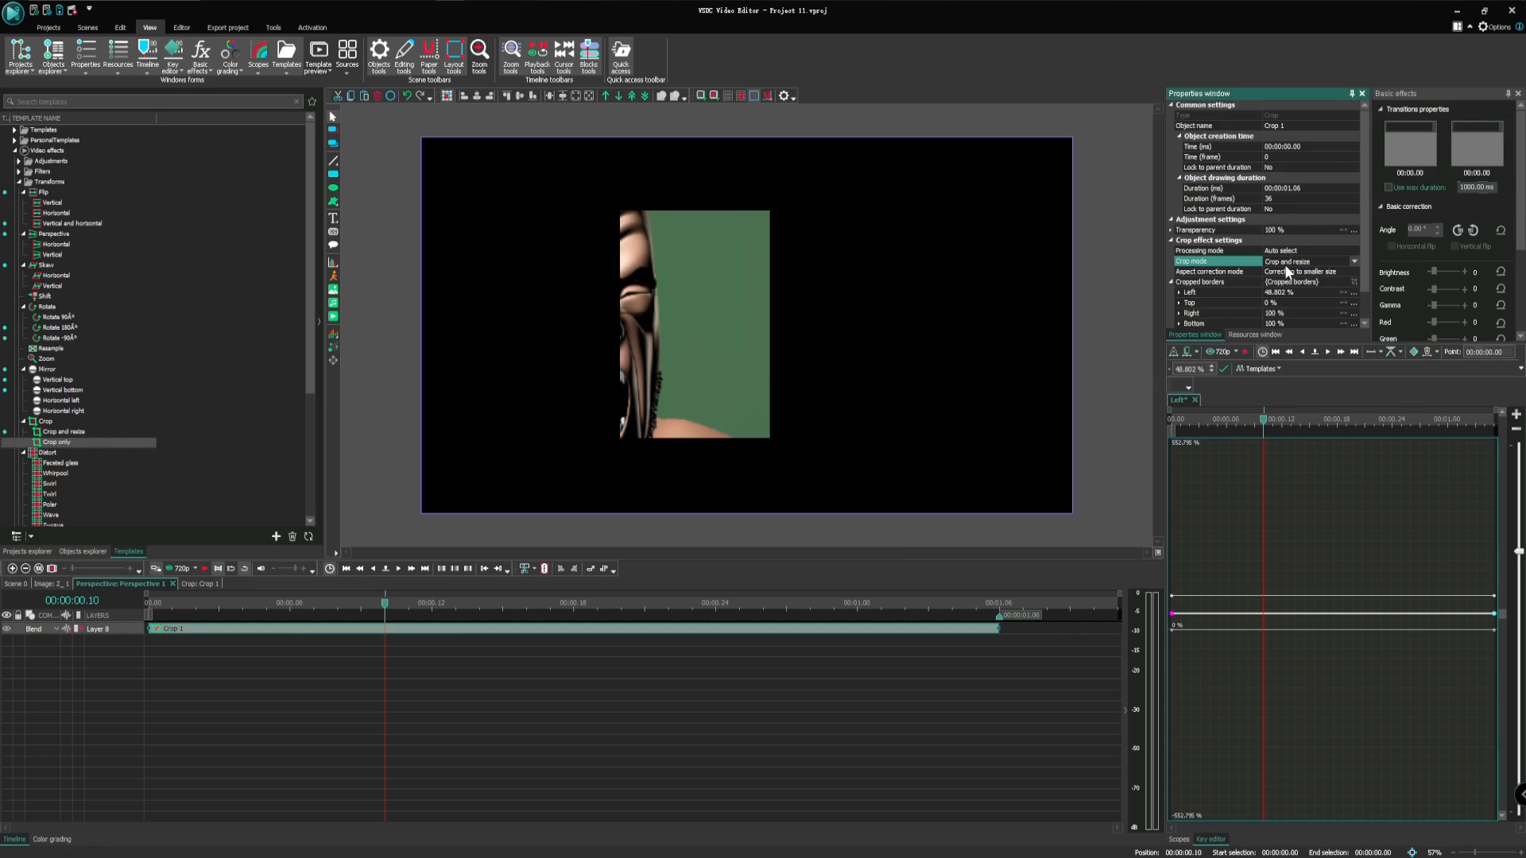
double_click(1318, 263)
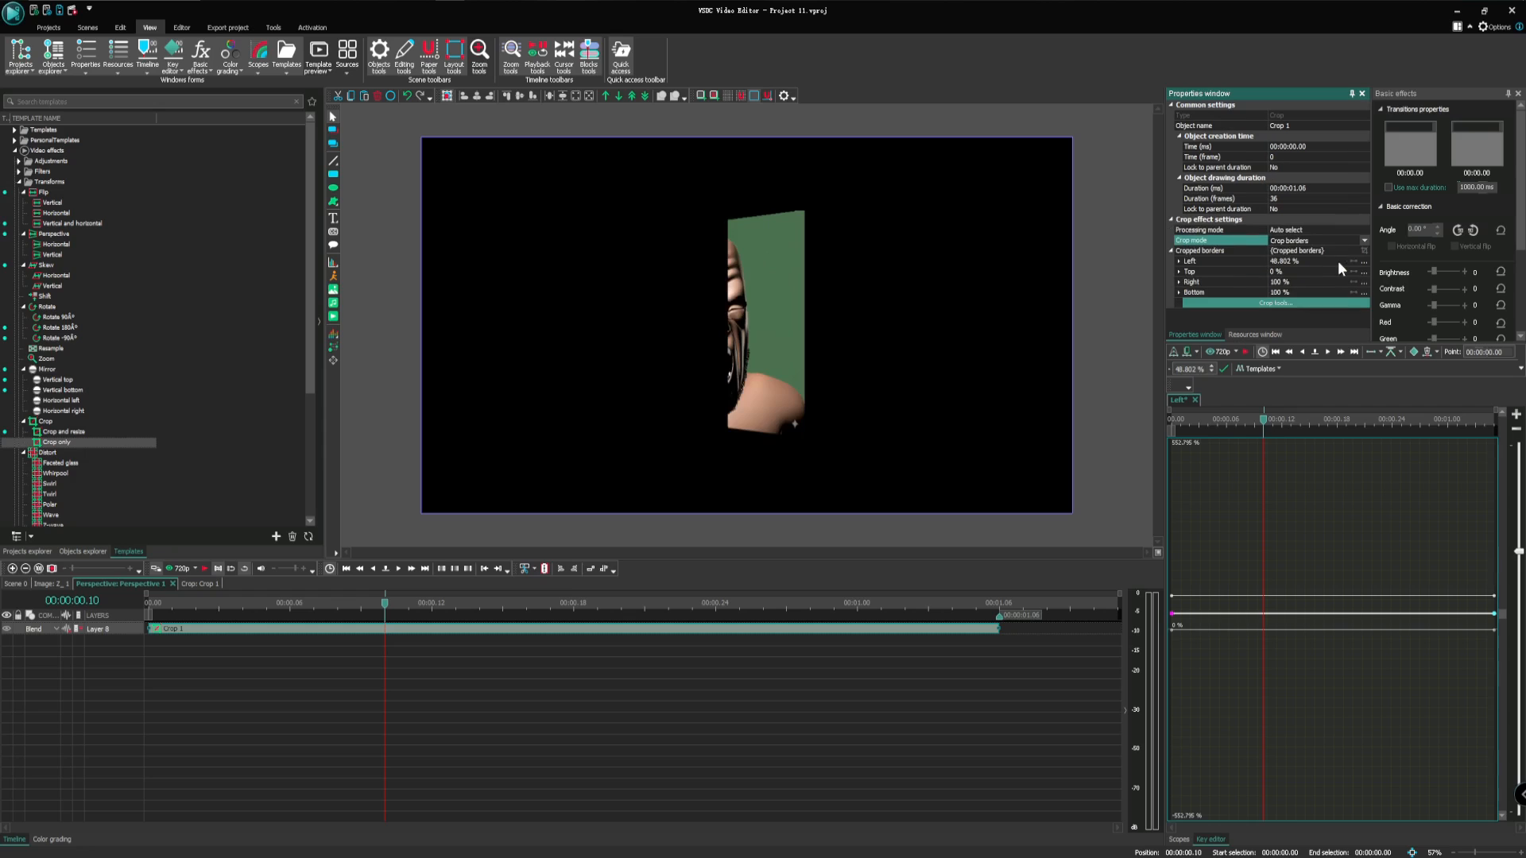
Delete the crop effect from the perspective effect's timeline
left_click(1290, 233)
double_click(1289, 233)
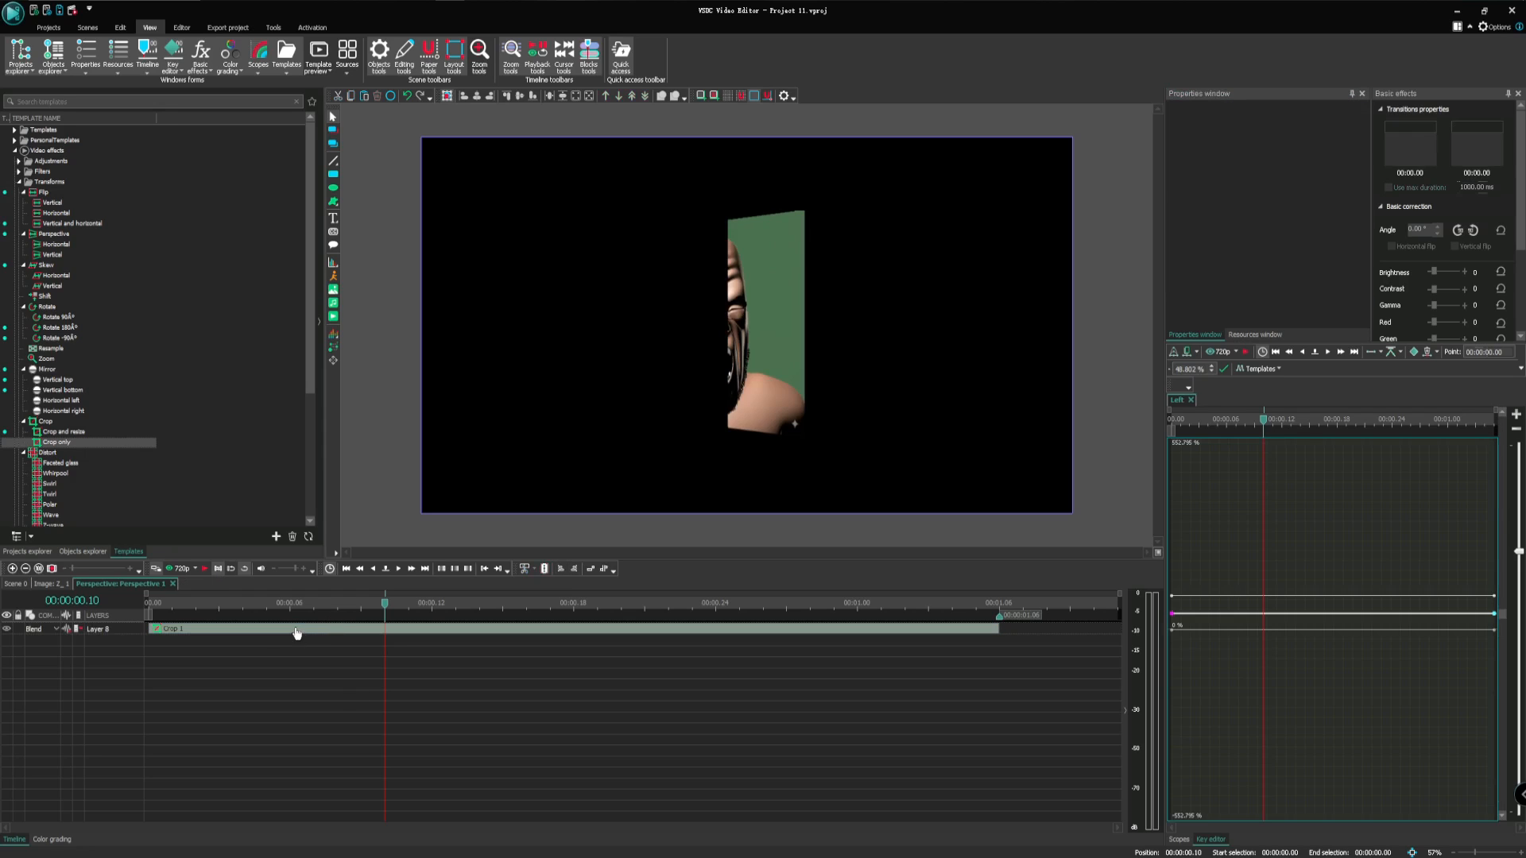
key("Delete")
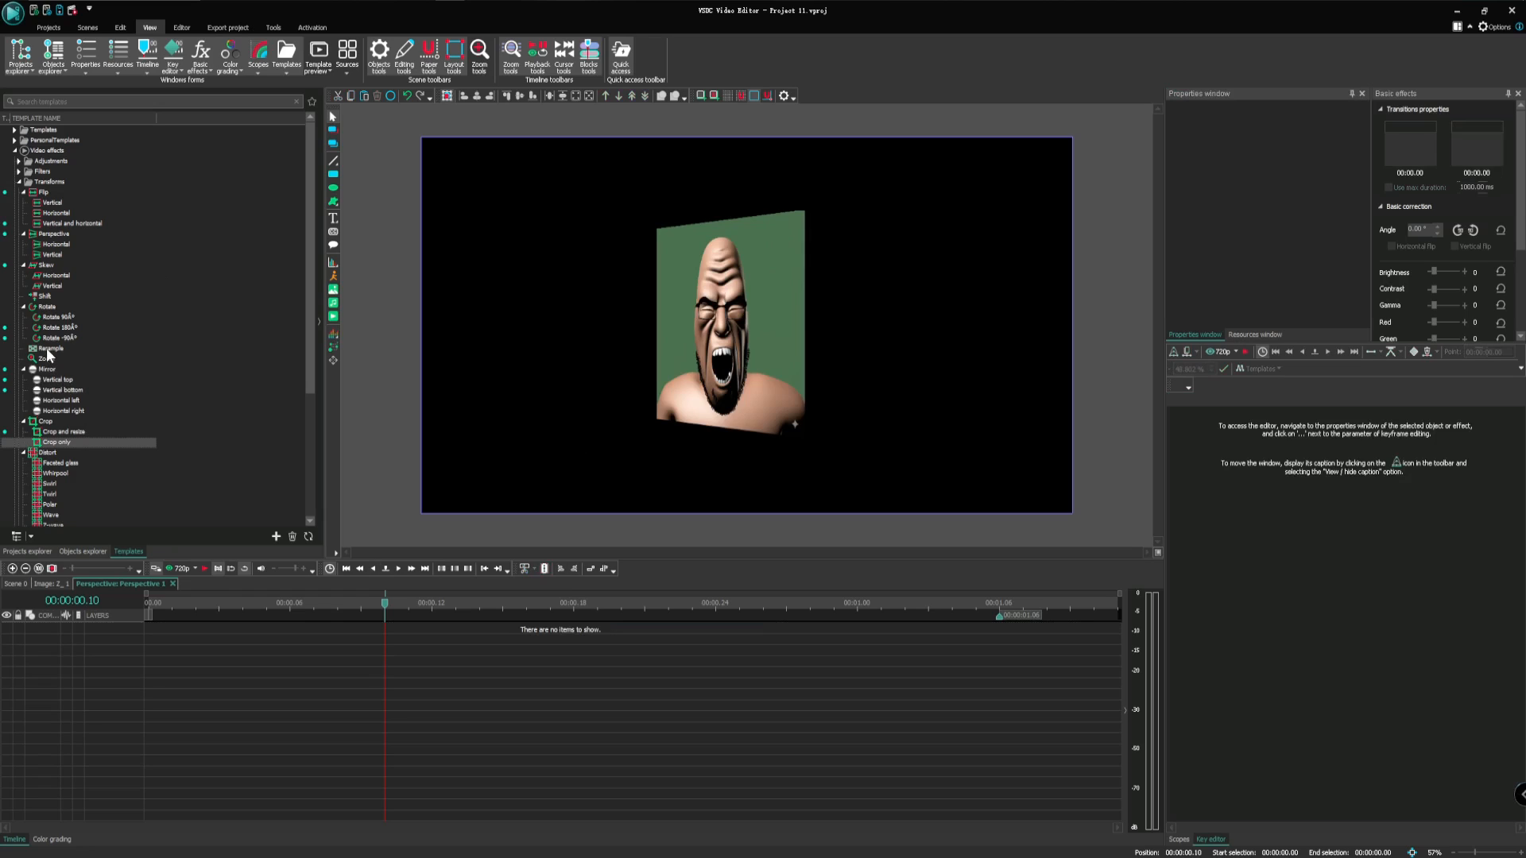
Add the Resample template inside the perspective effect and extend it to start at 00:00:00.00
left_click_drag(49, 349, 371, 679)
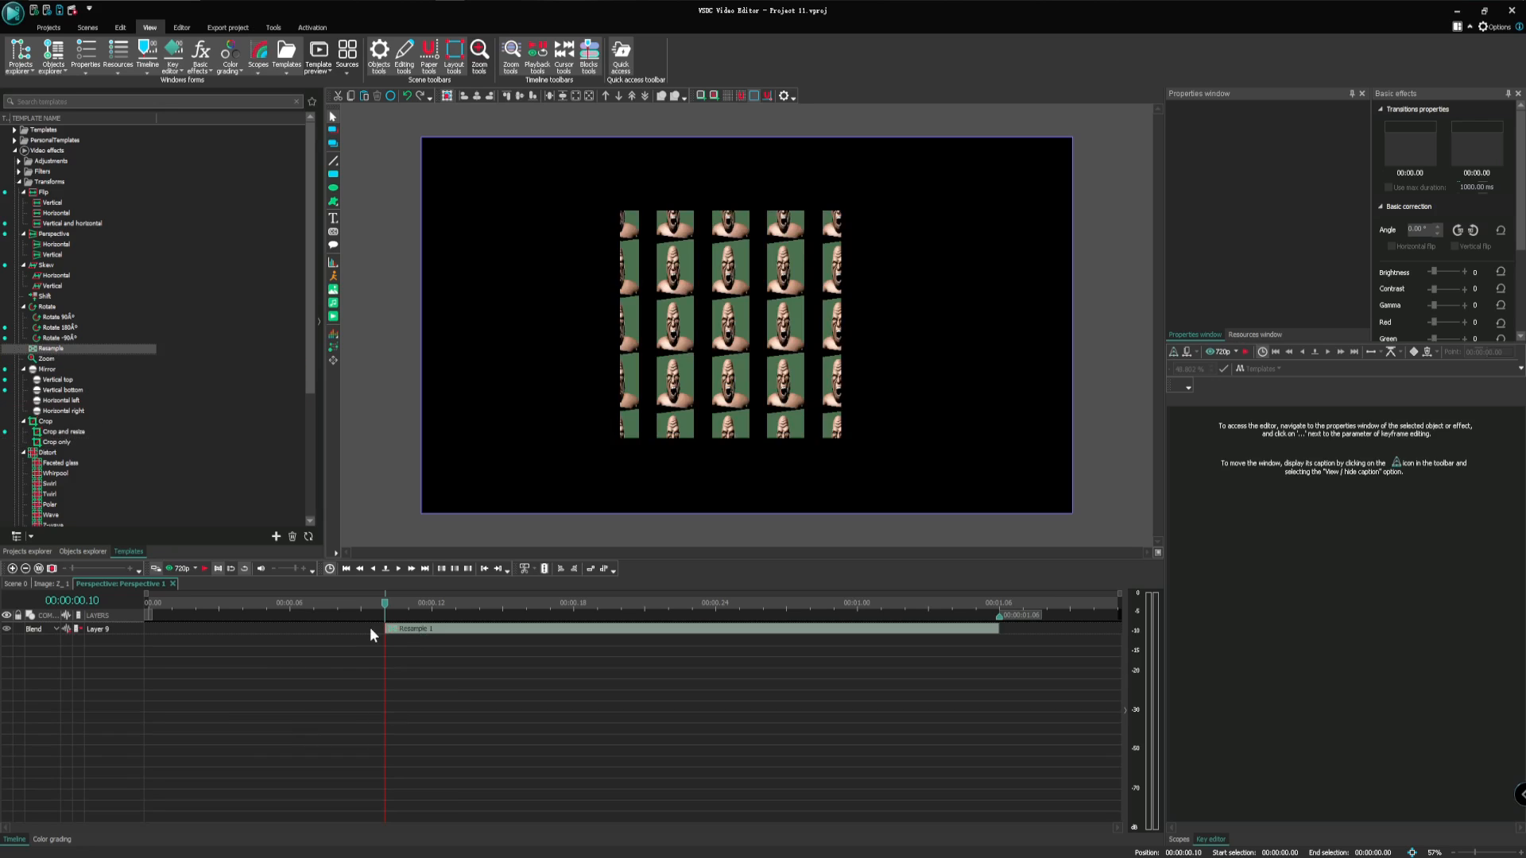
left_click_drag(386, 629, 75, 641)
left_click(327, 679)
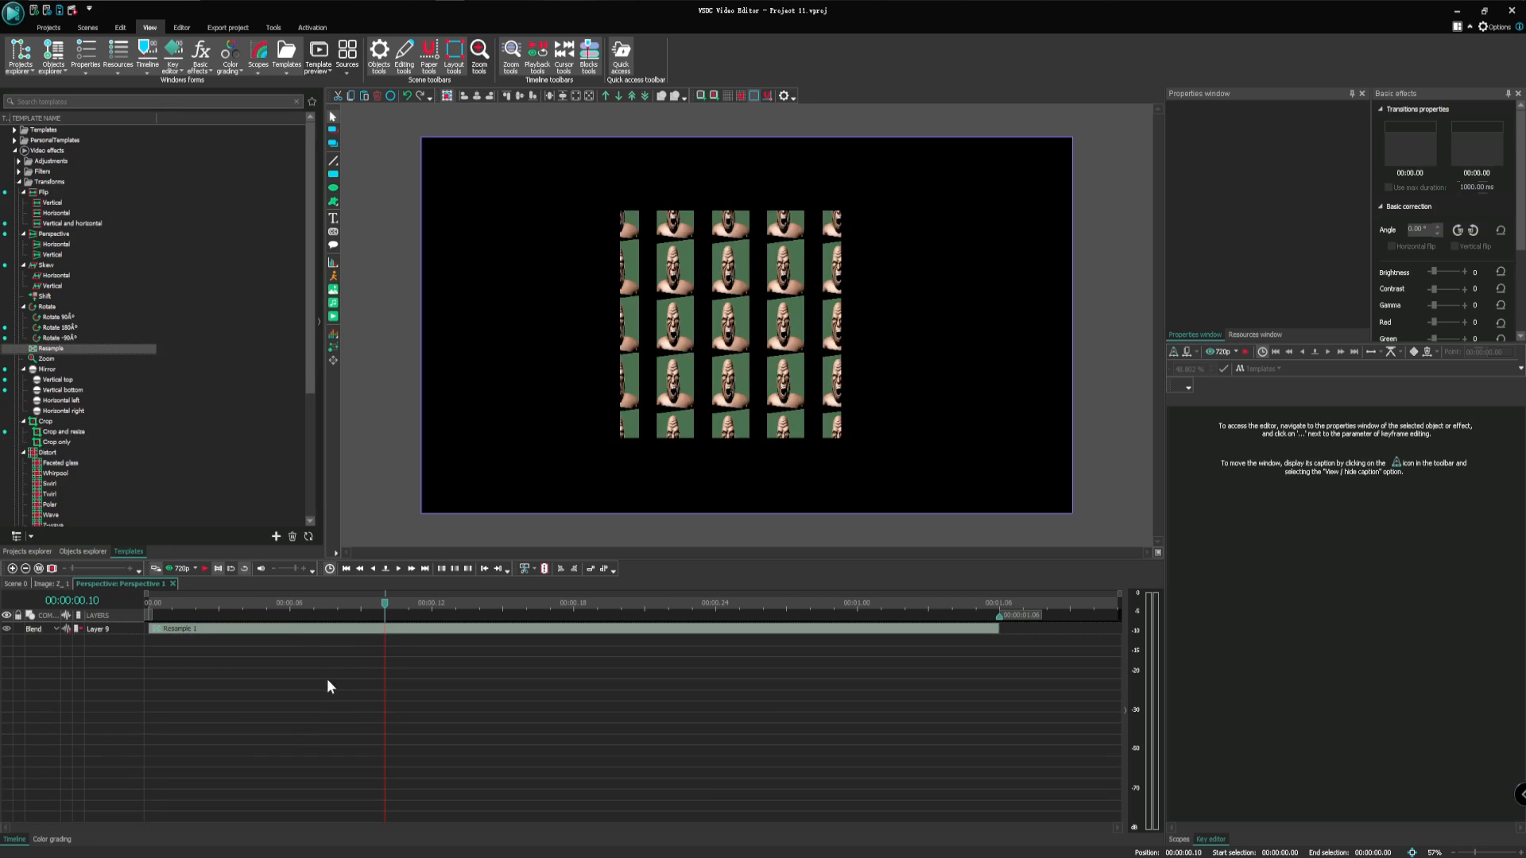
Delete the resample effect and return to the image clip's timeline
left_click(299, 630)
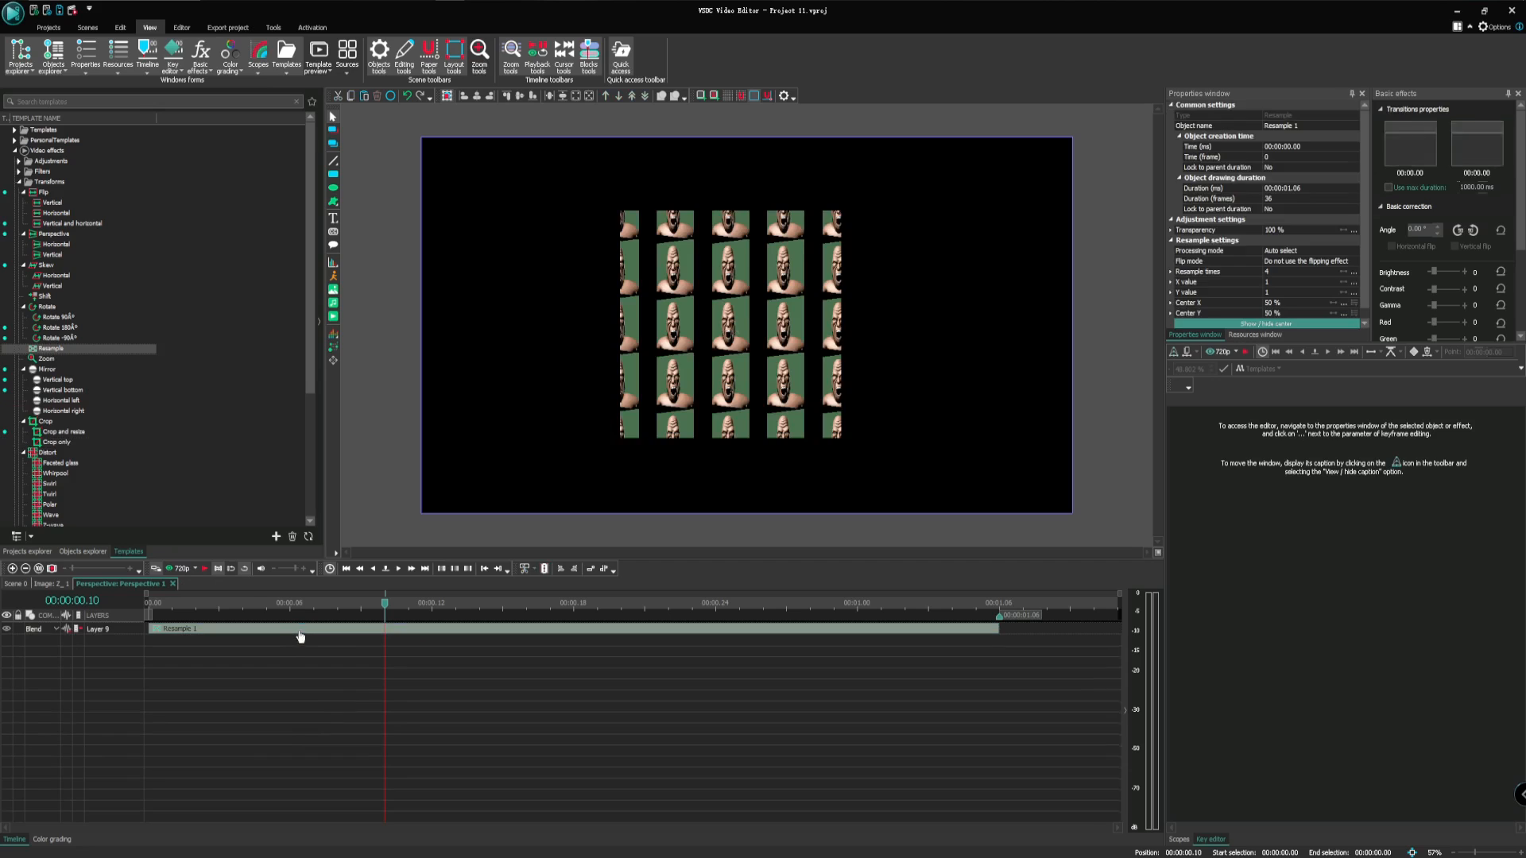
key("Delete")
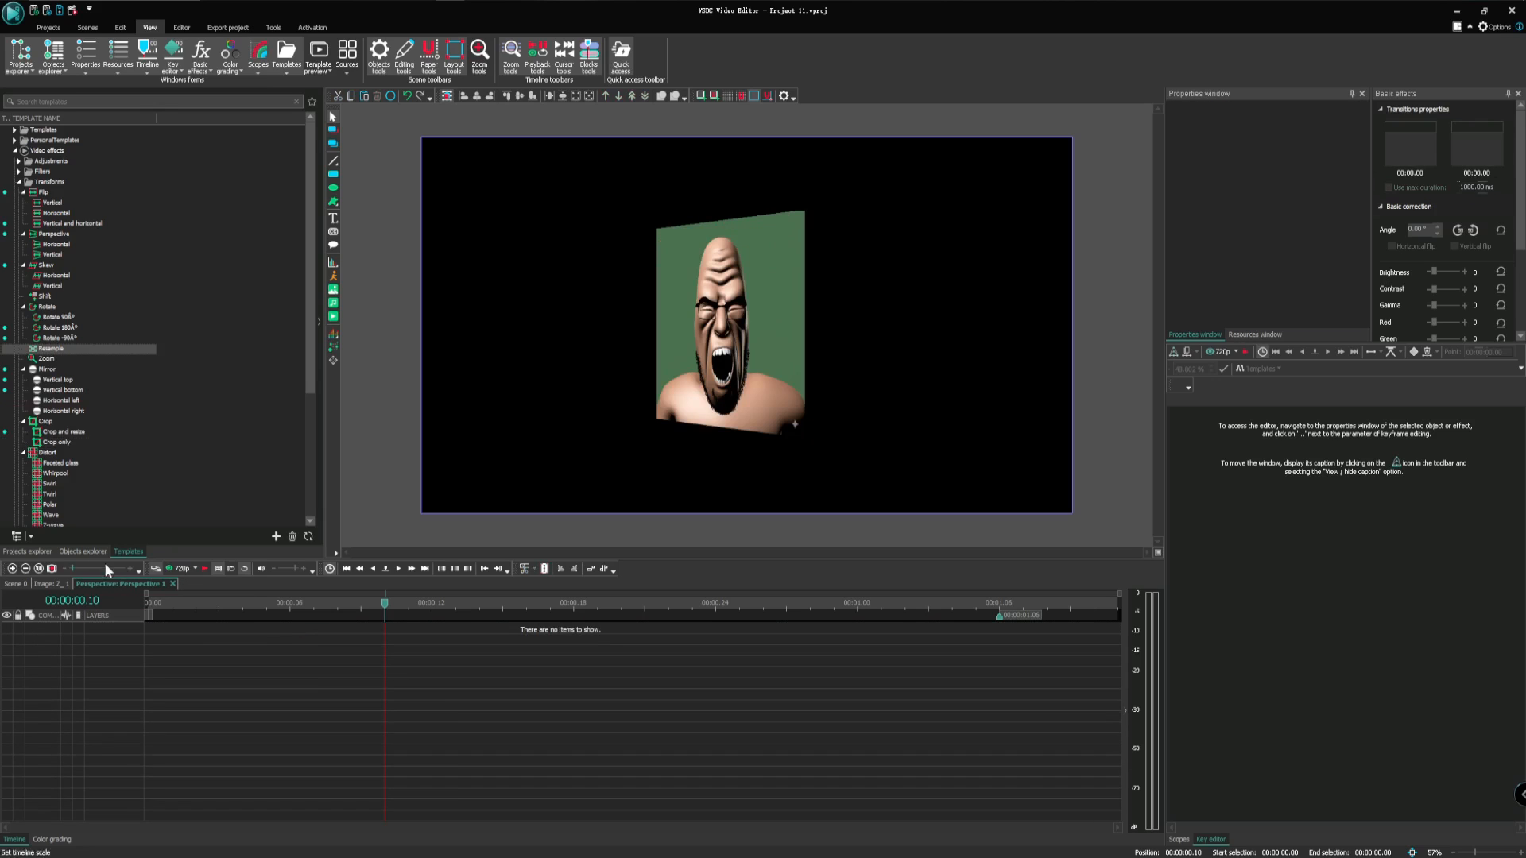
left_click(51, 585)
left_click(212, 687)
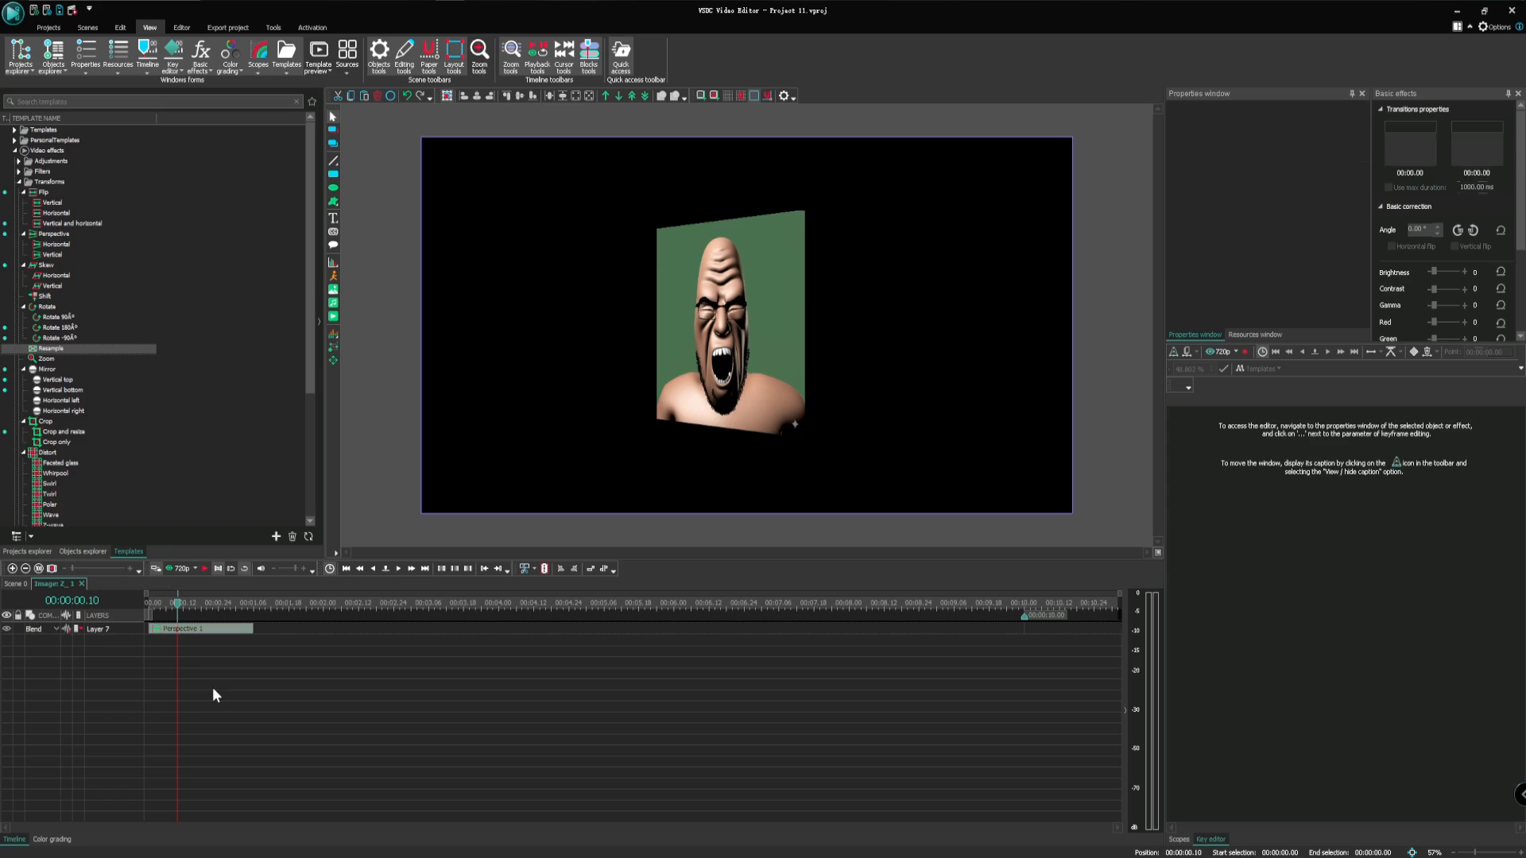
Review the main scene's timeline and reopen the image clip's own timeline
left_click(194, 629)
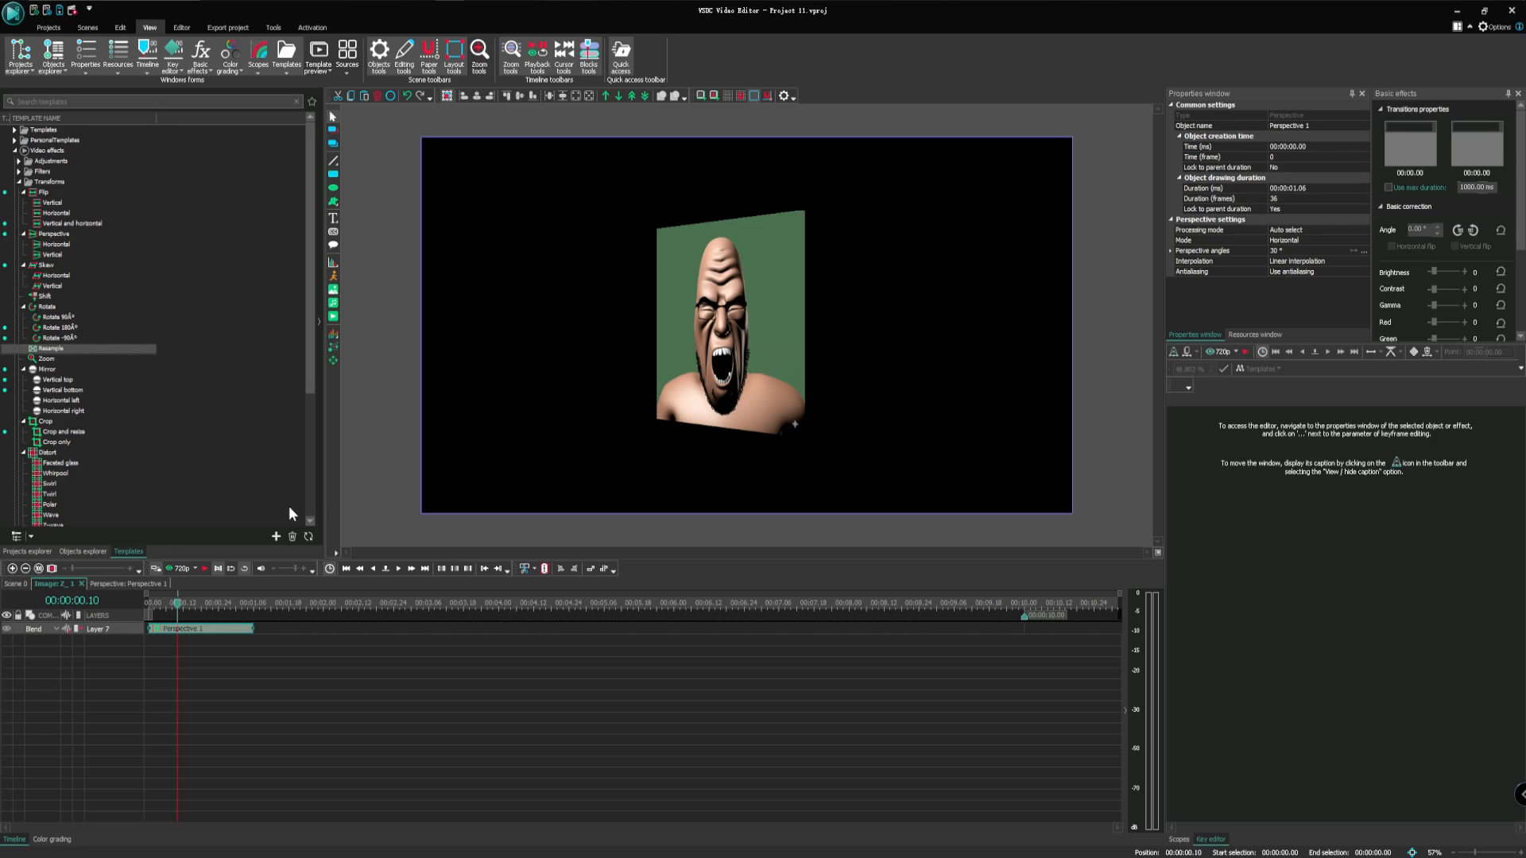
left_click(15, 590)
left_click(311, 711)
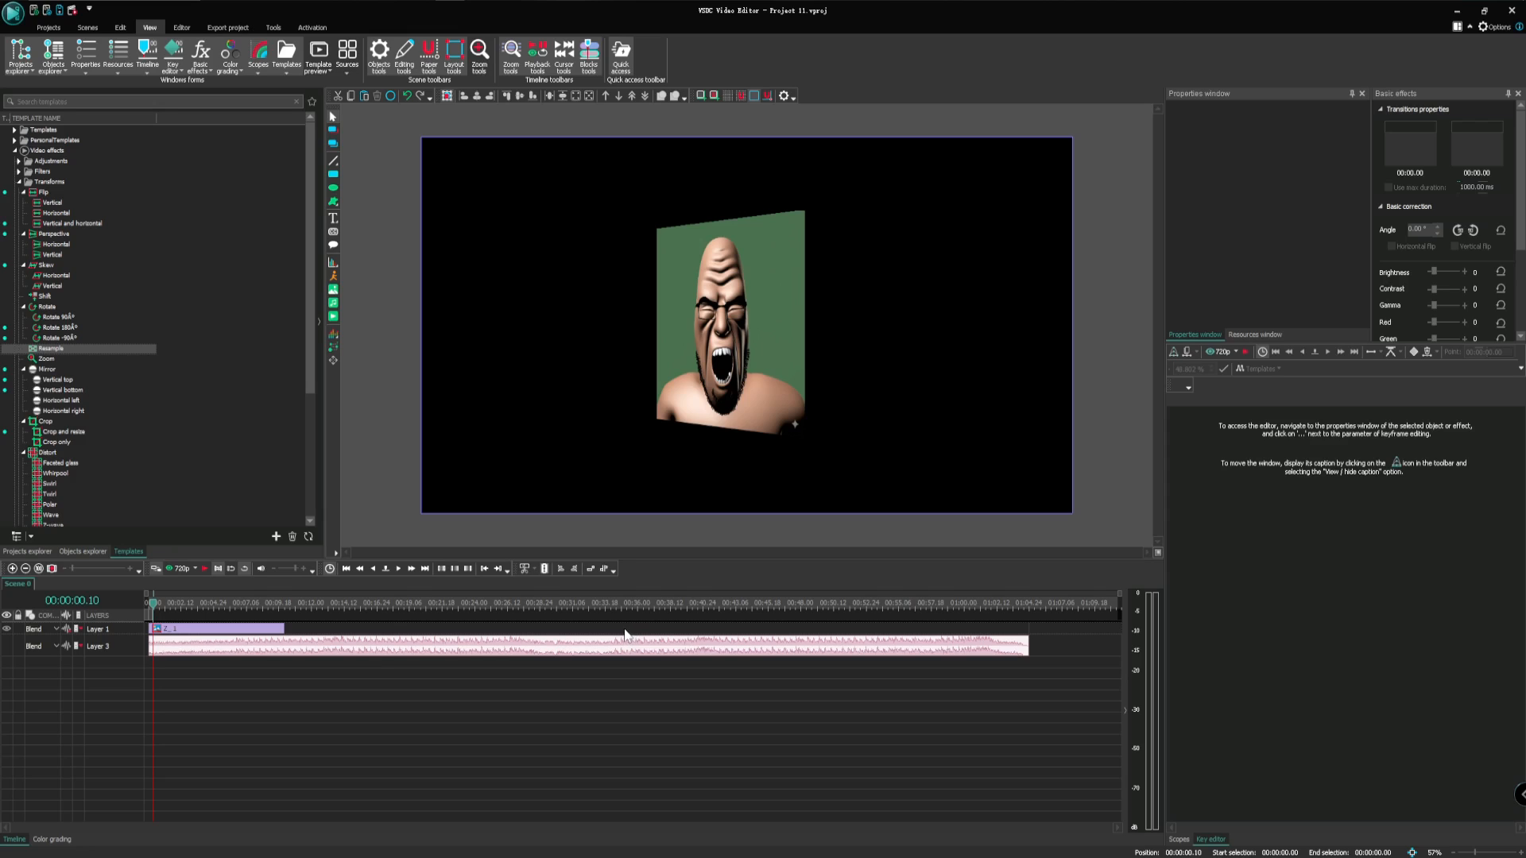
double_click(245, 630)
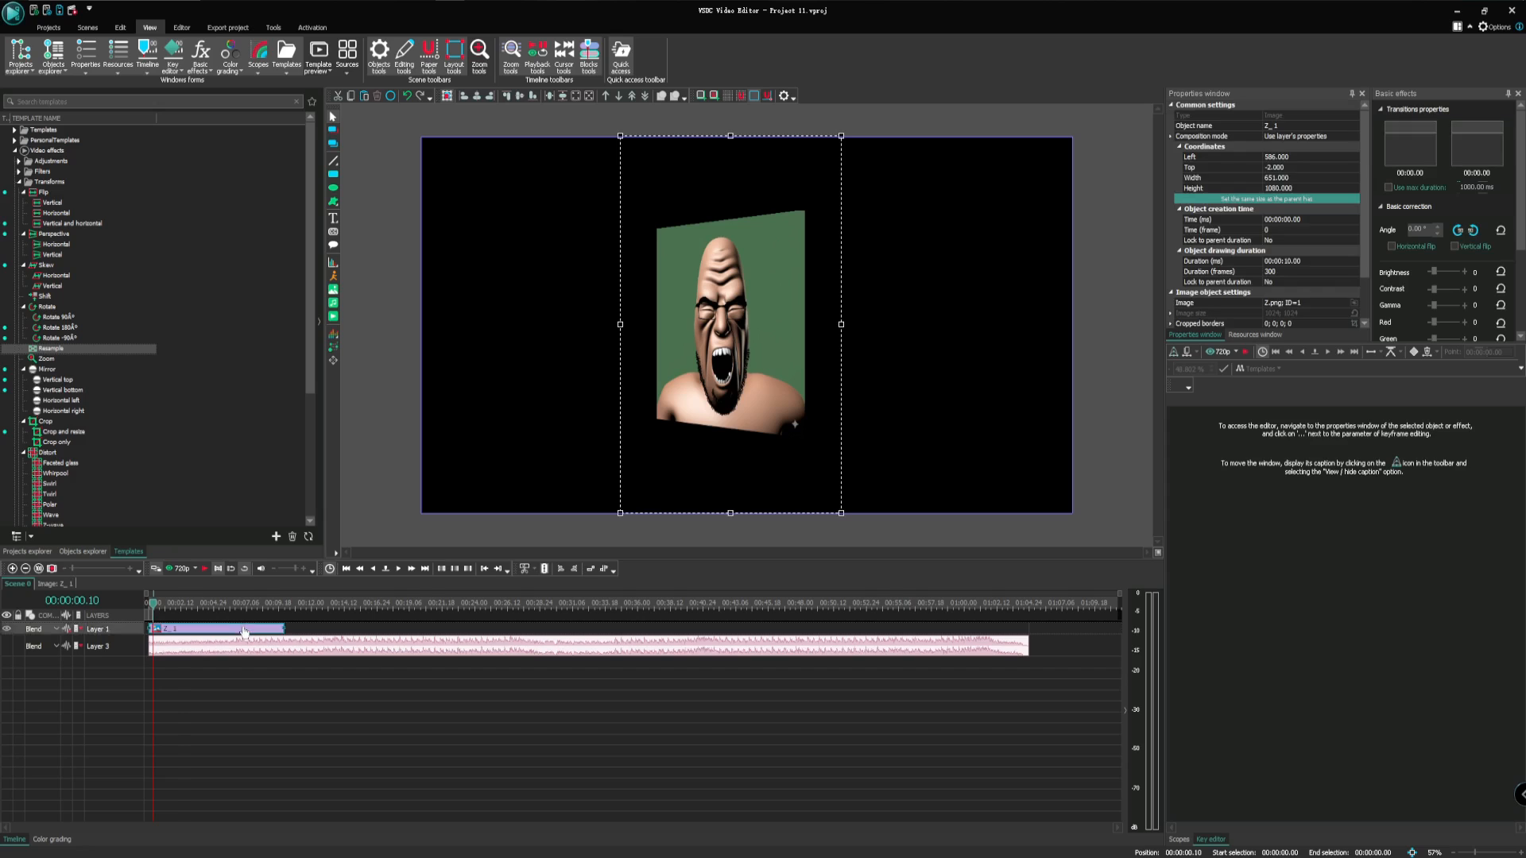
Add the Burn from left transition beneath the perspective effect from 00:00:00.00, lengthen it to 00:00:01.25 and return the playhead to the start
scroll(143, 408, "down", 6)
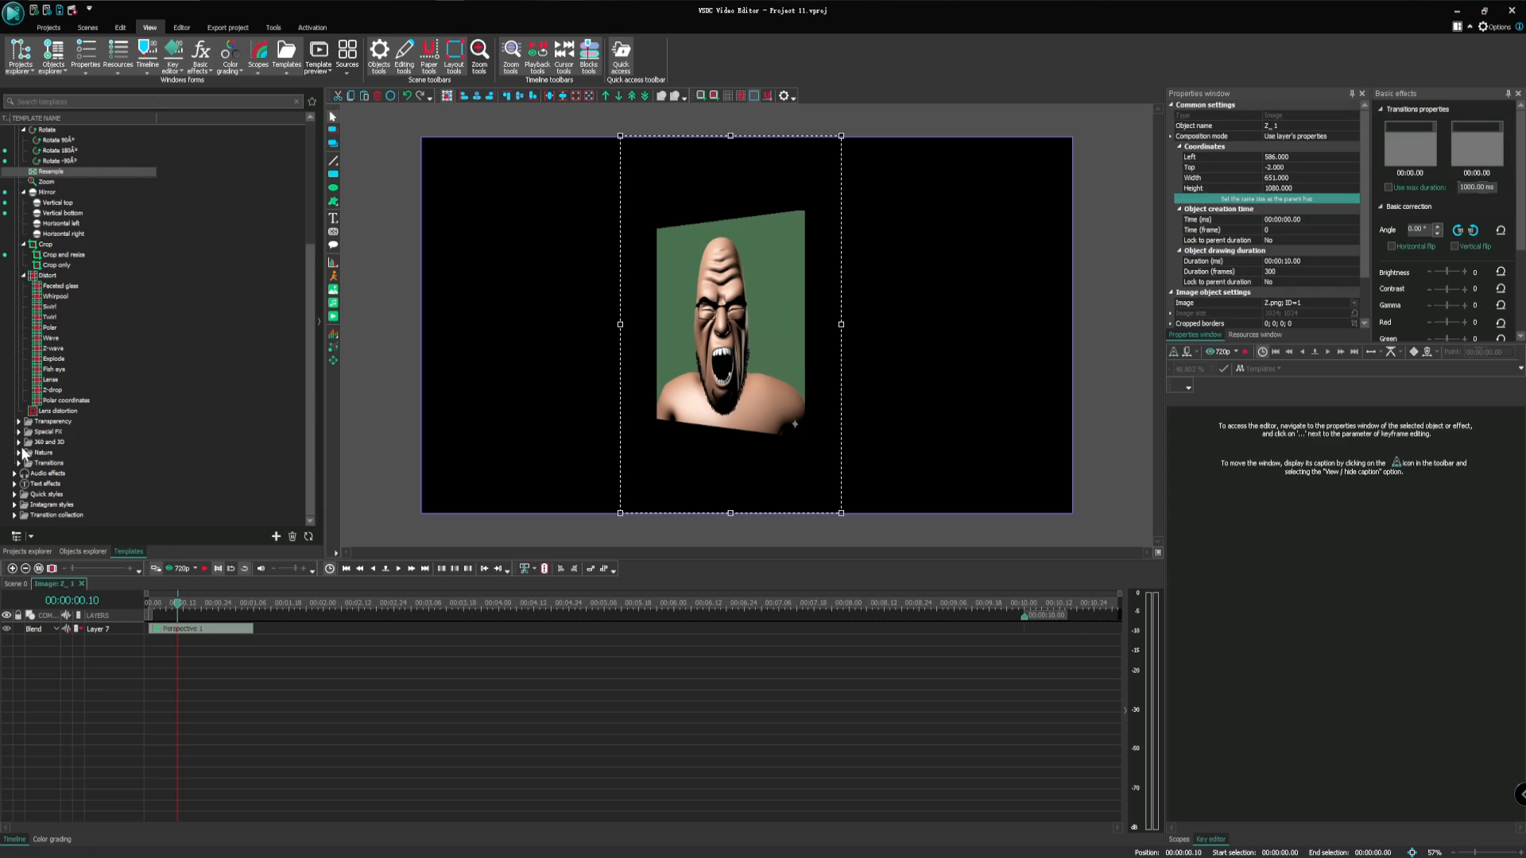
left_click(17, 464)
scroll(84, 468, "down", 3)
left_click_drag(61, 391, 206, 633)
mouse_move(54, 395)
left_mouse_down()
mouse_move(205, 667)
mouse_move(308, 641)
left_mouse_up()
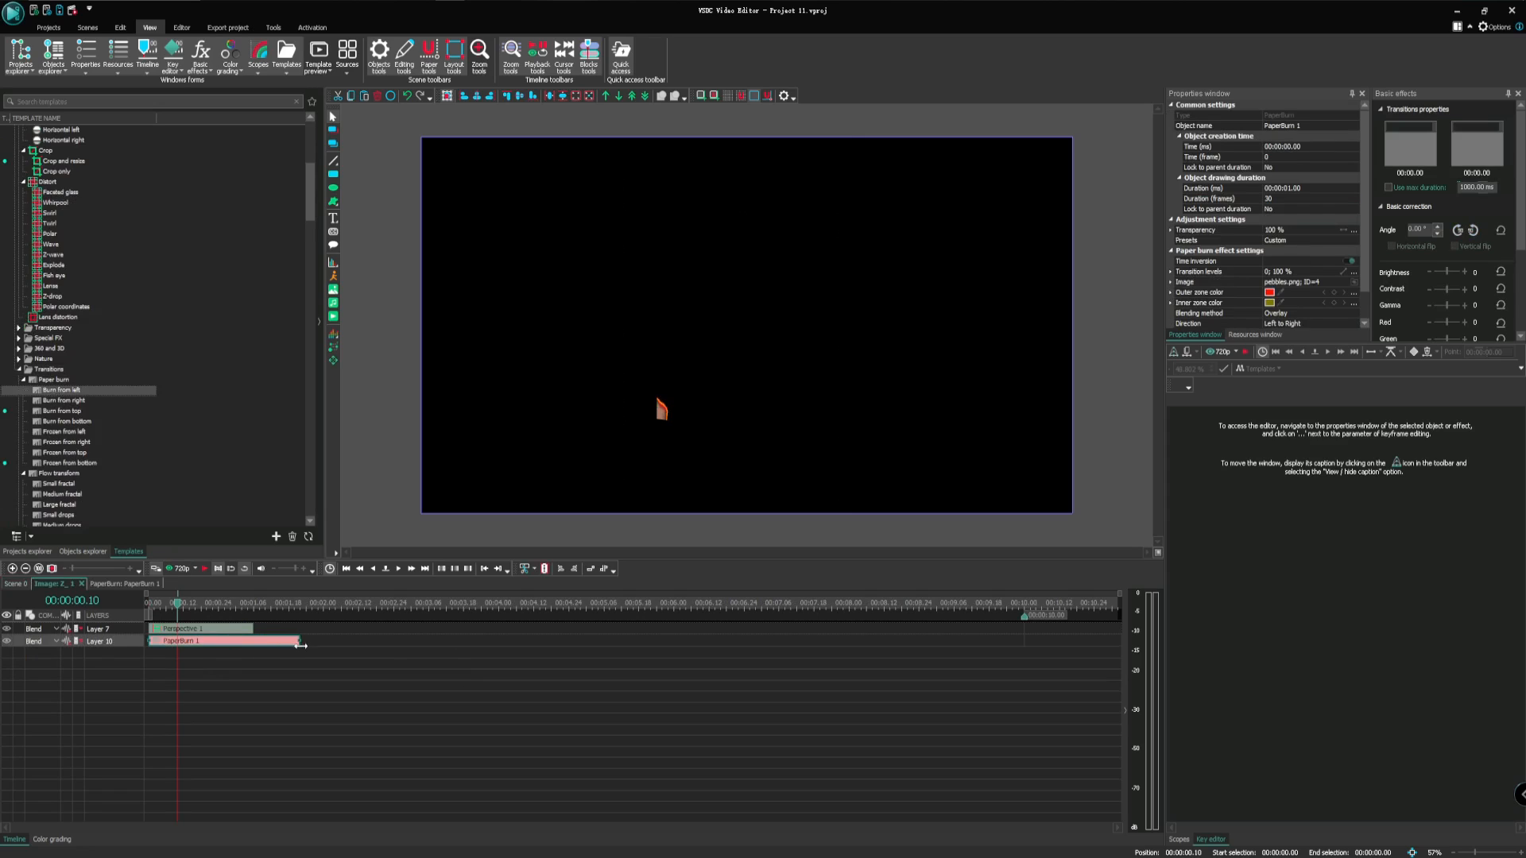
left_click(150, 603)
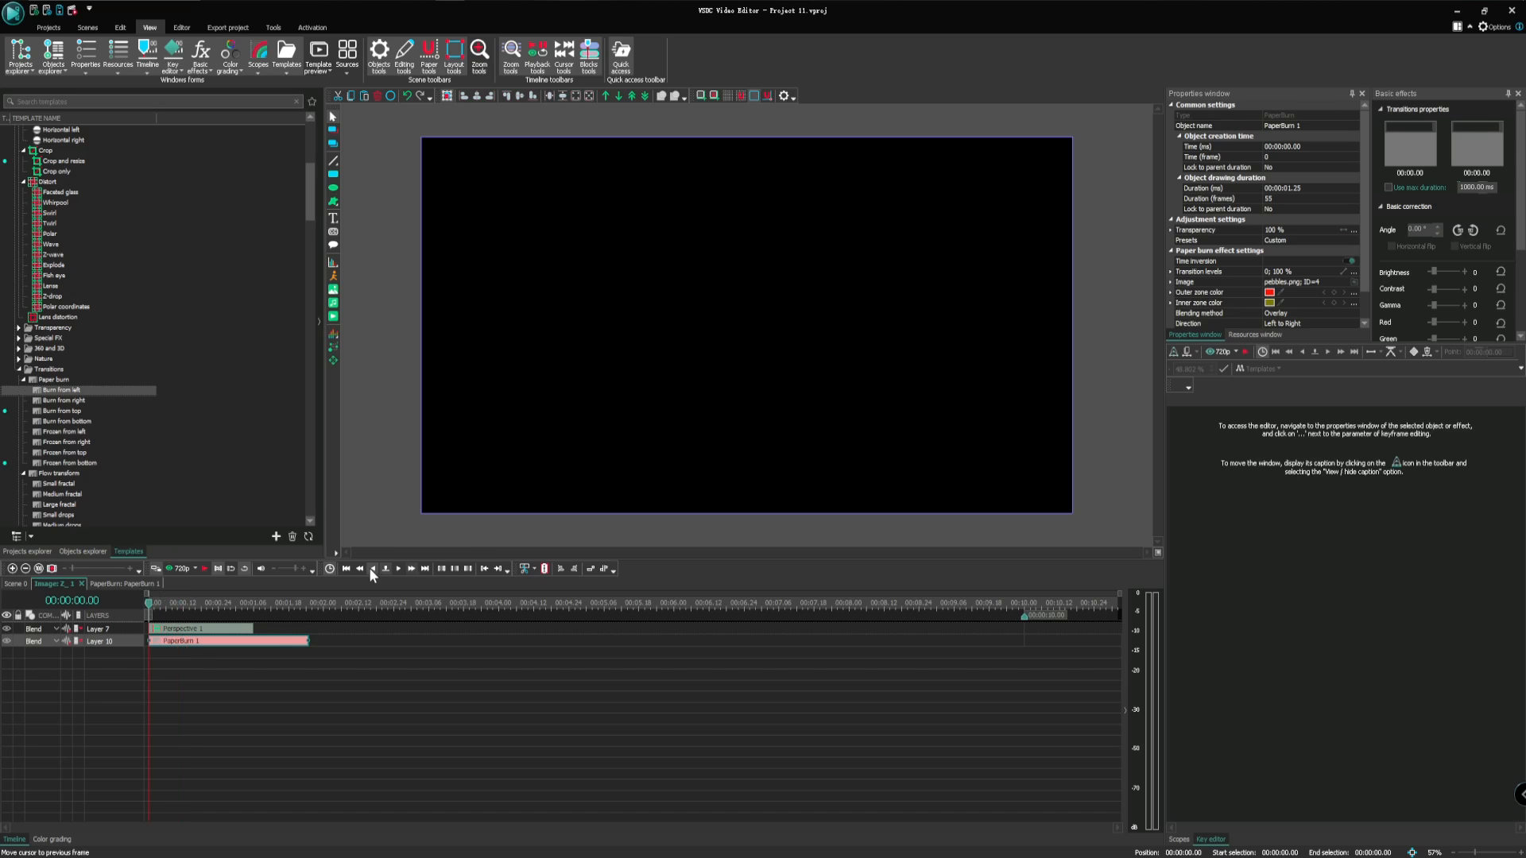
Preview the perspective effect with the burn transition, then delete the burn transition from the image clip's timeline
left_click(206, 568)
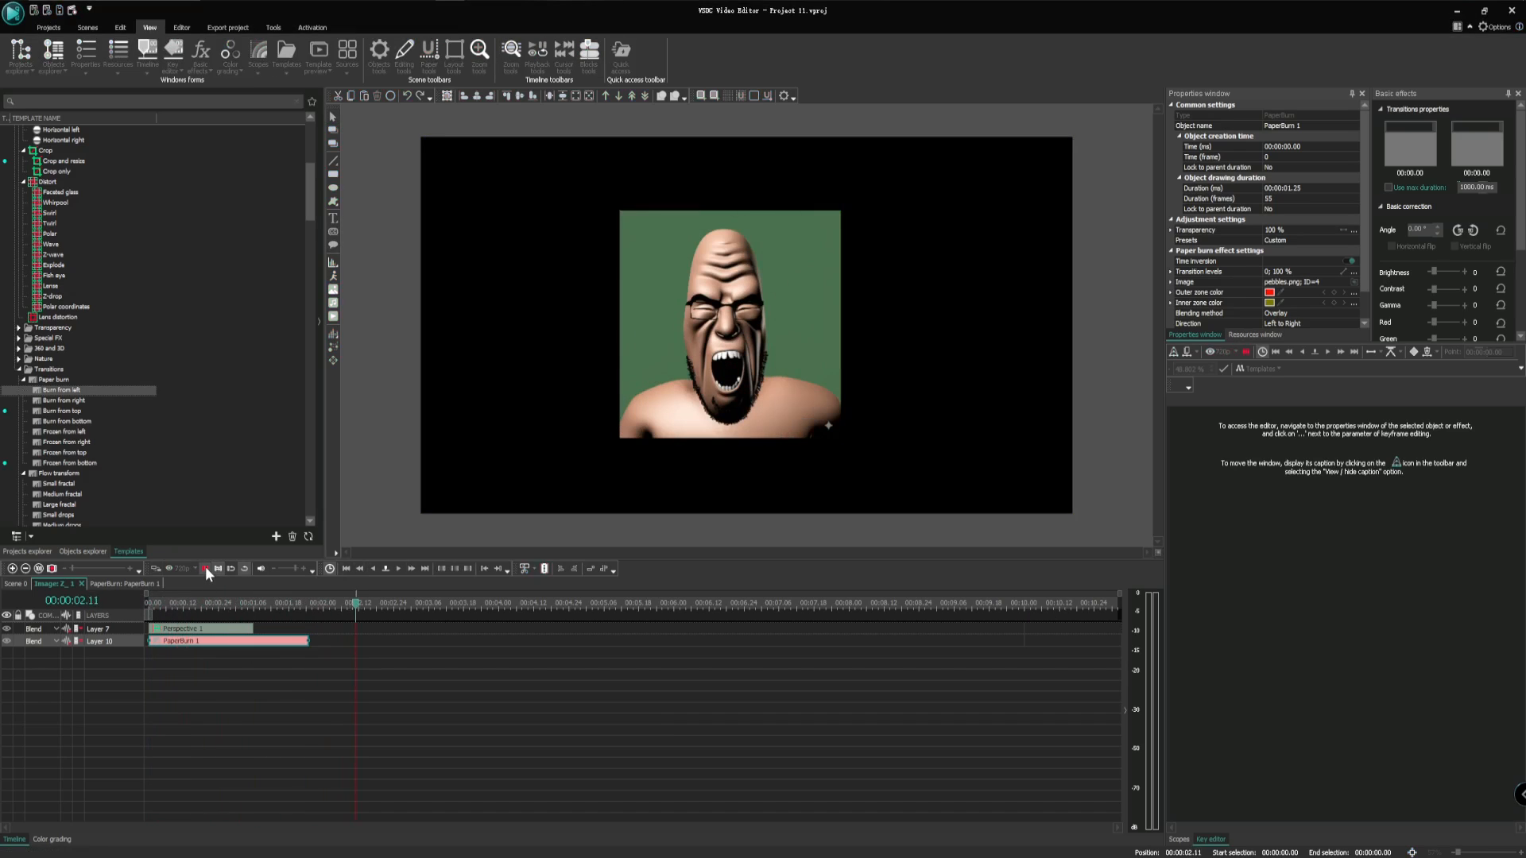
left_click(206, 568)
left_click(254, 608)
left_click(299, 688)
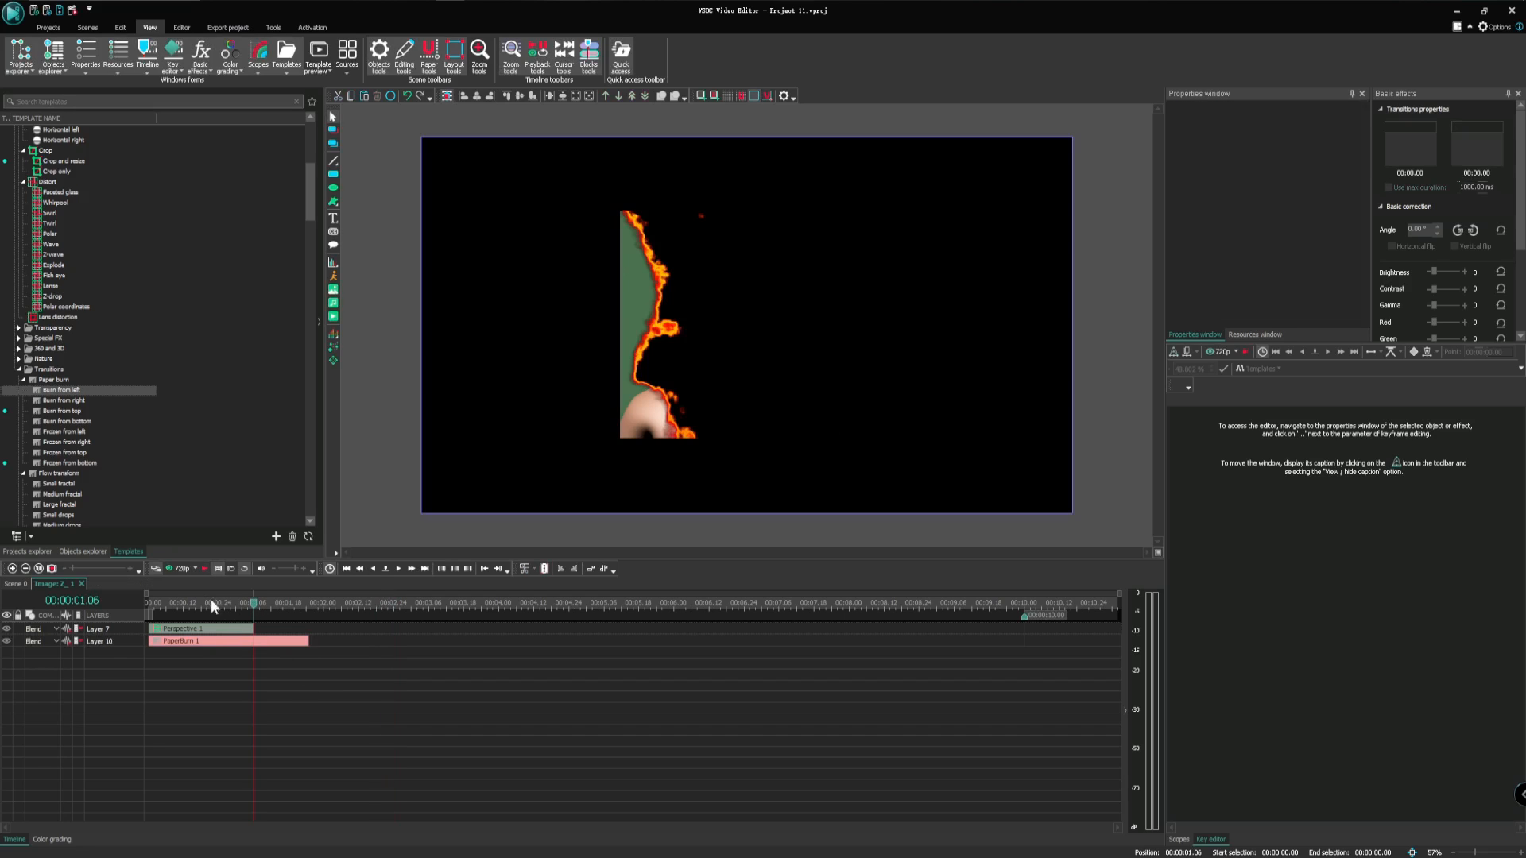
left_click(205, 644)
key("Delete")
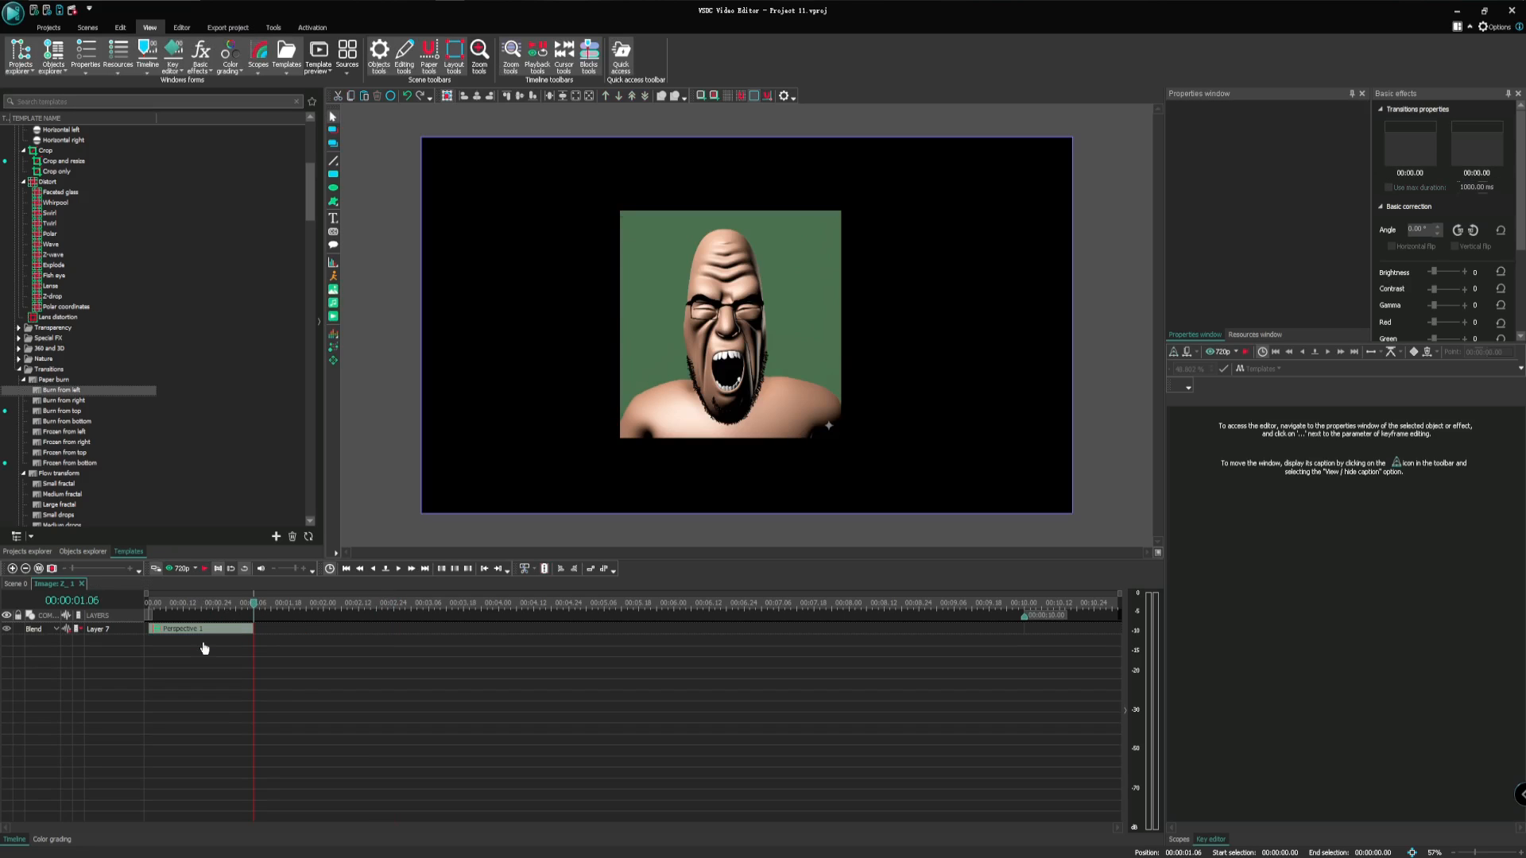
Open the perspective effect's angle curve for keyframe editing at 00:00:00.16 and review the available parameter change types
left_click(197, 603)
left_click(211, 630)
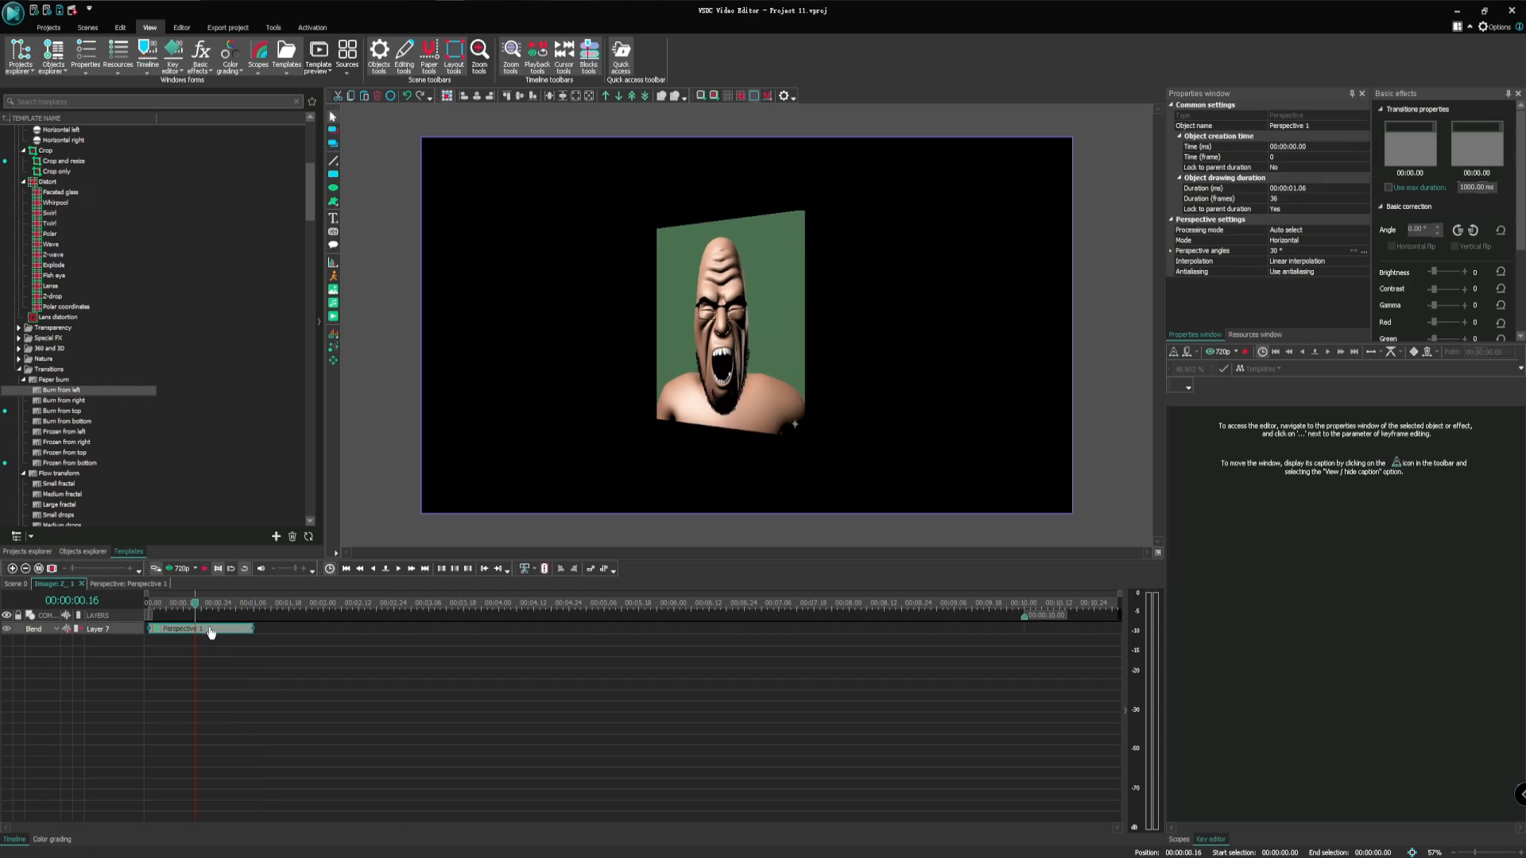
left_click(1364, 251)
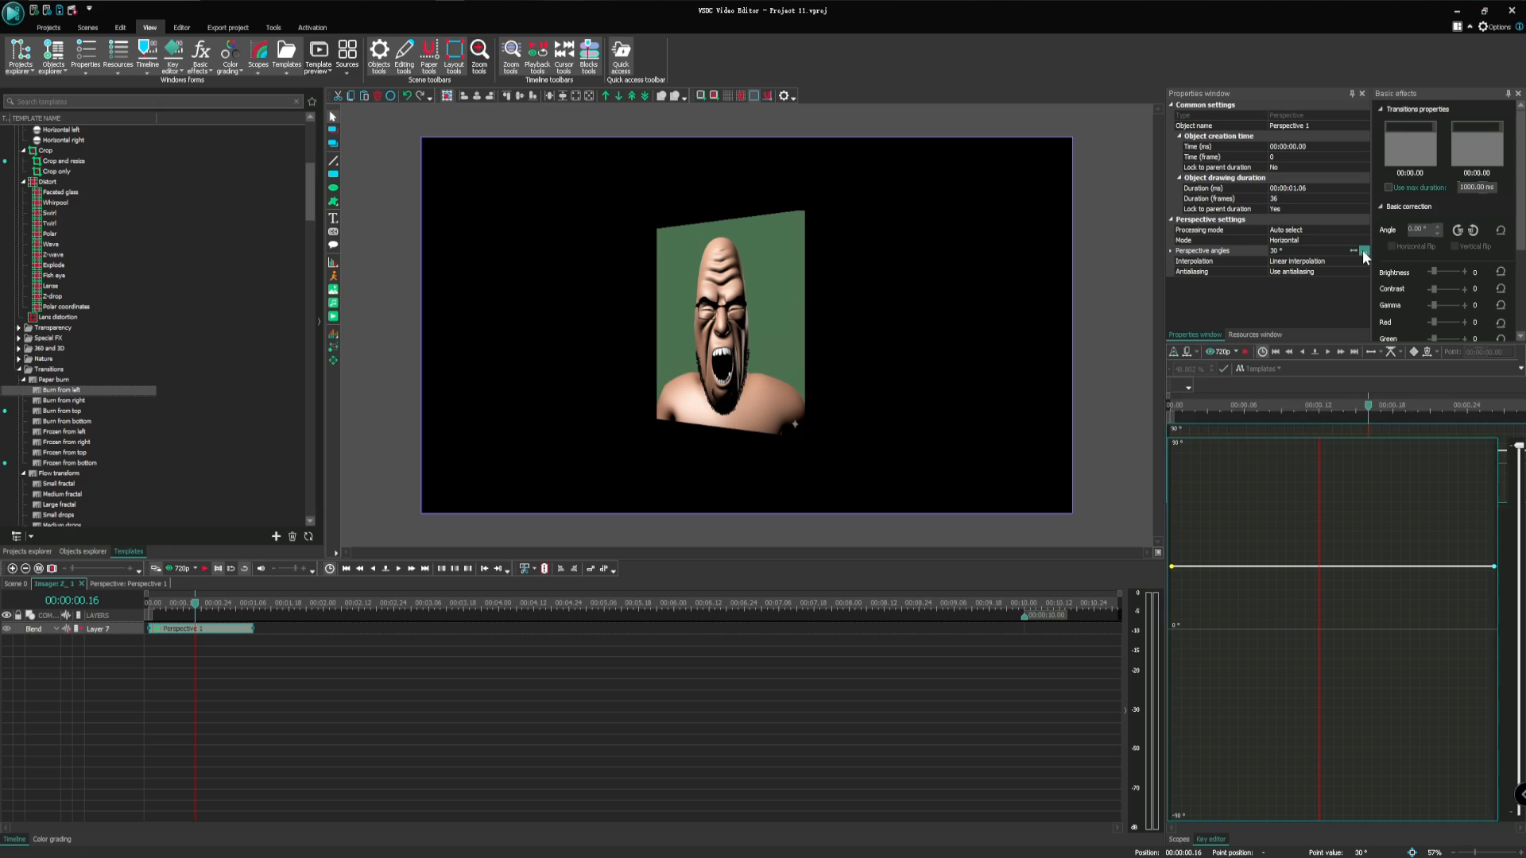
left_click(1381, 352)
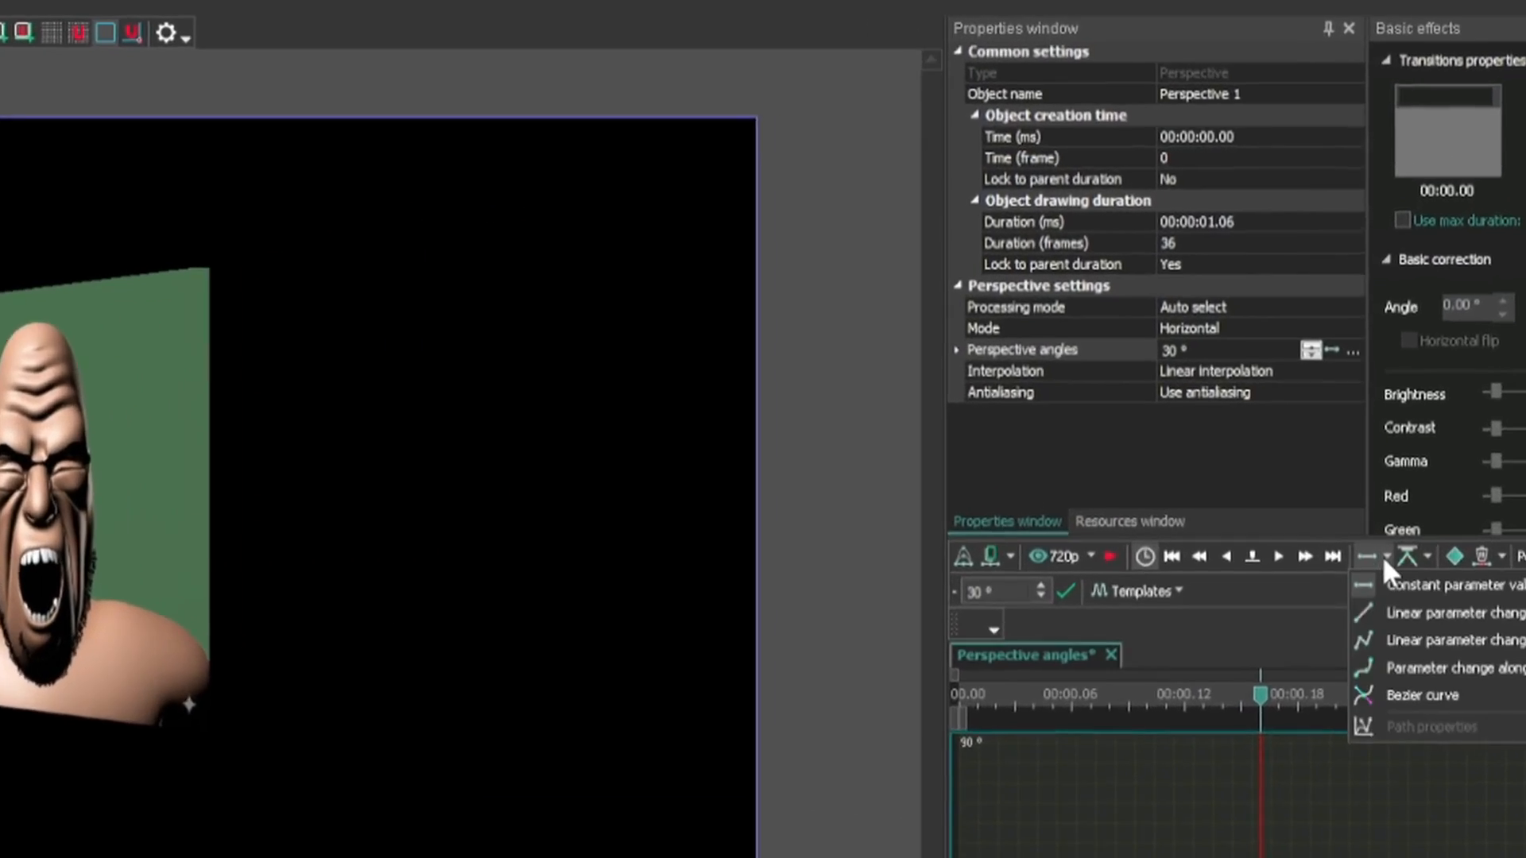
left_click(1384, 560)
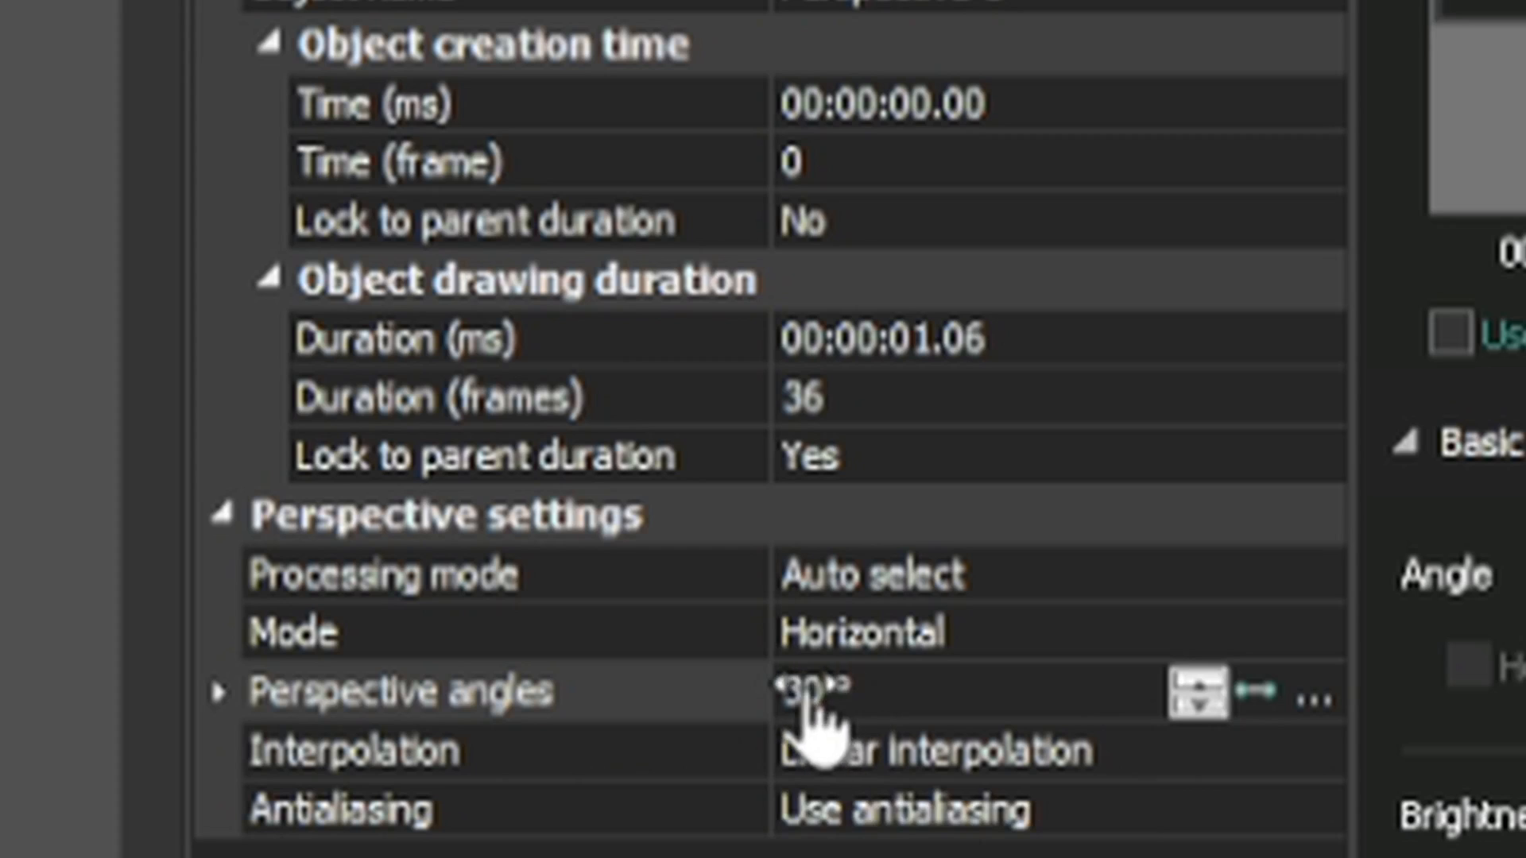
left_click(1316, 698)
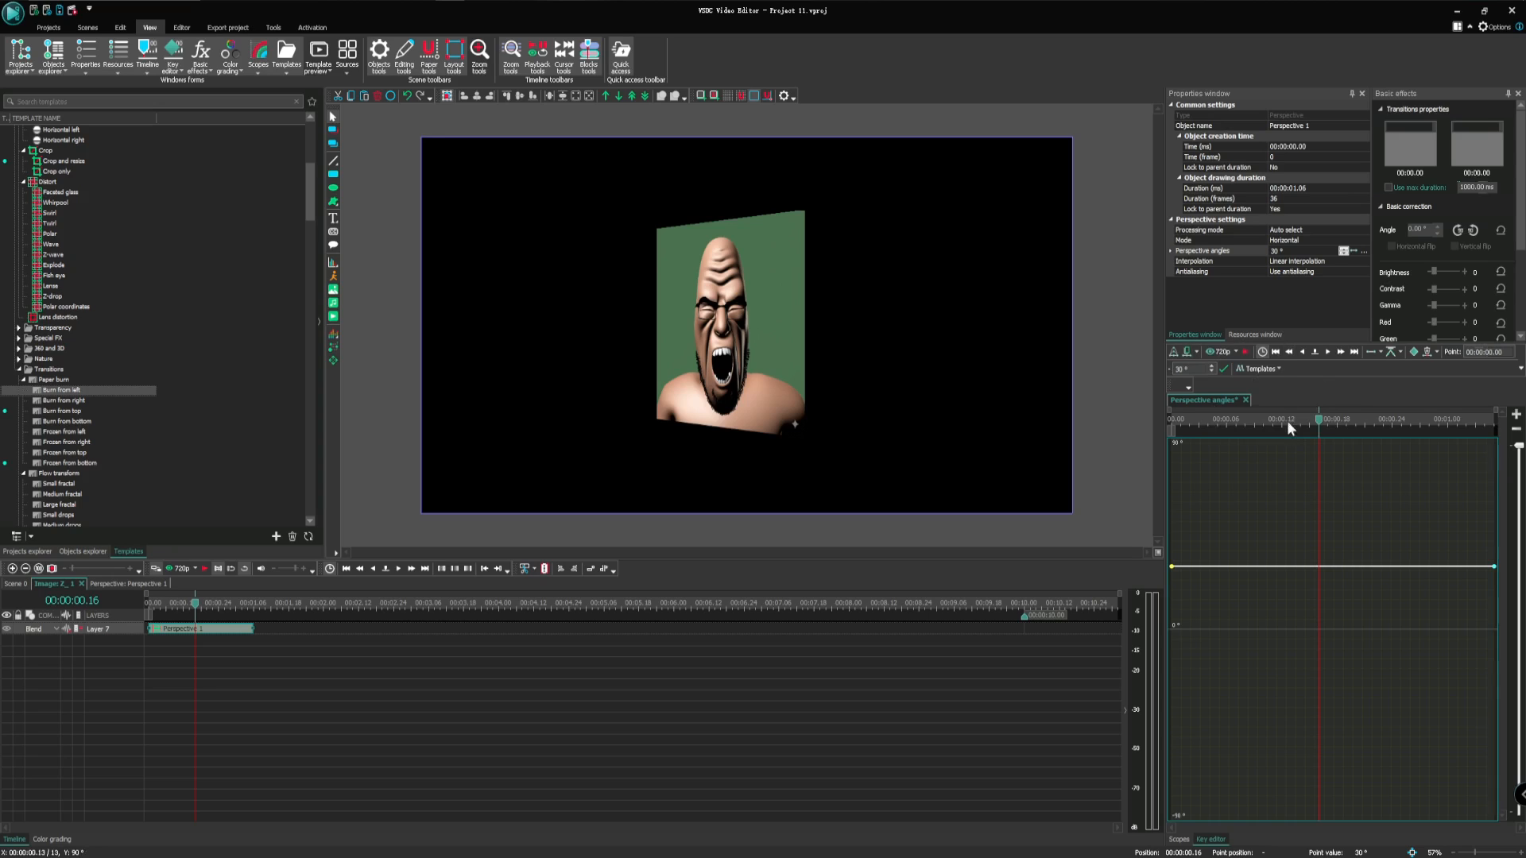
left_click(1382, 357)
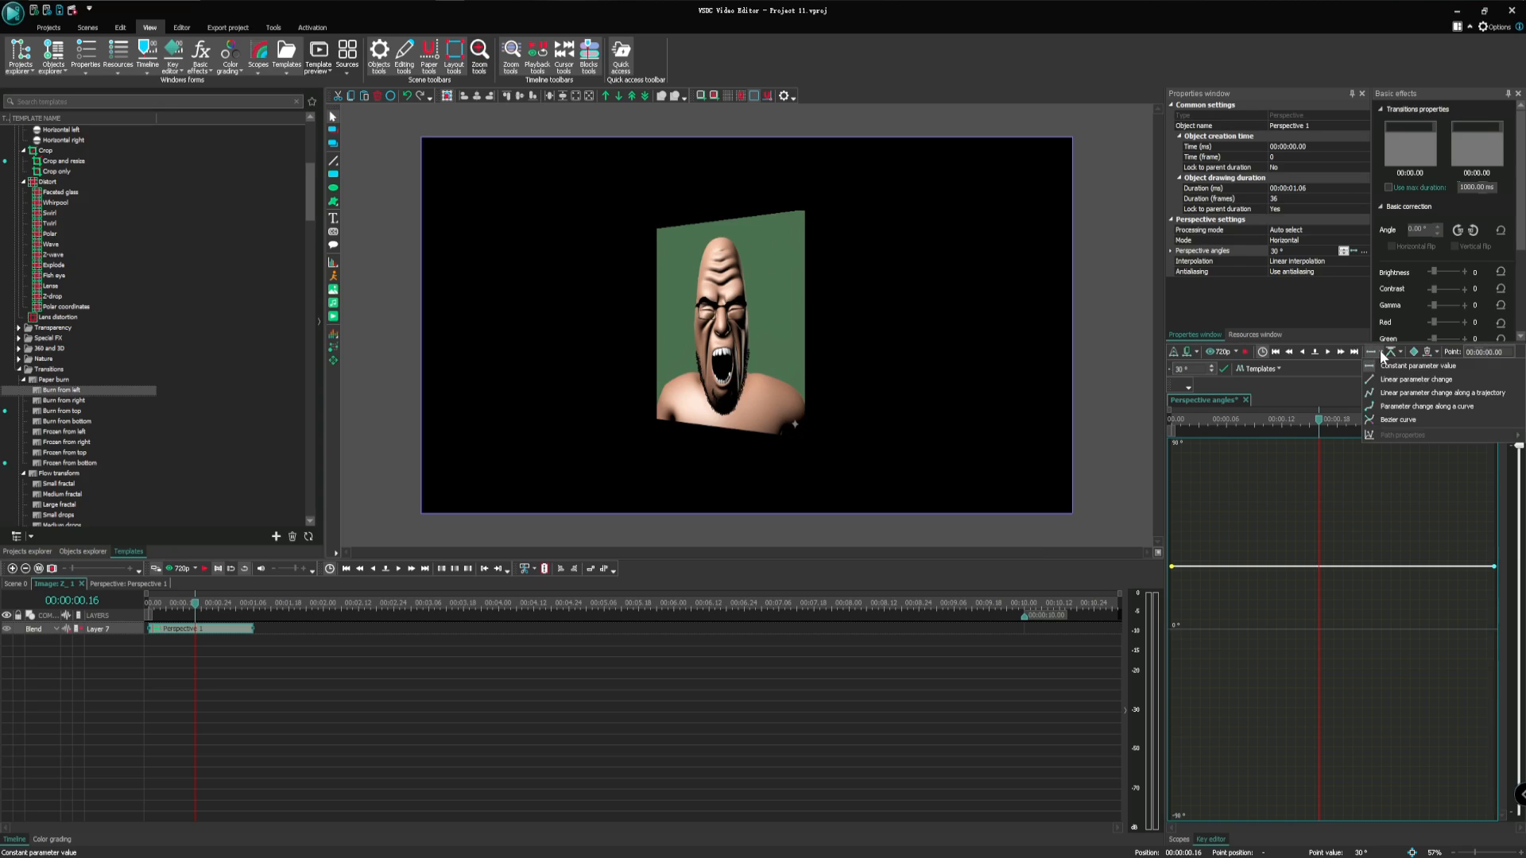
left_click(1382, 358)
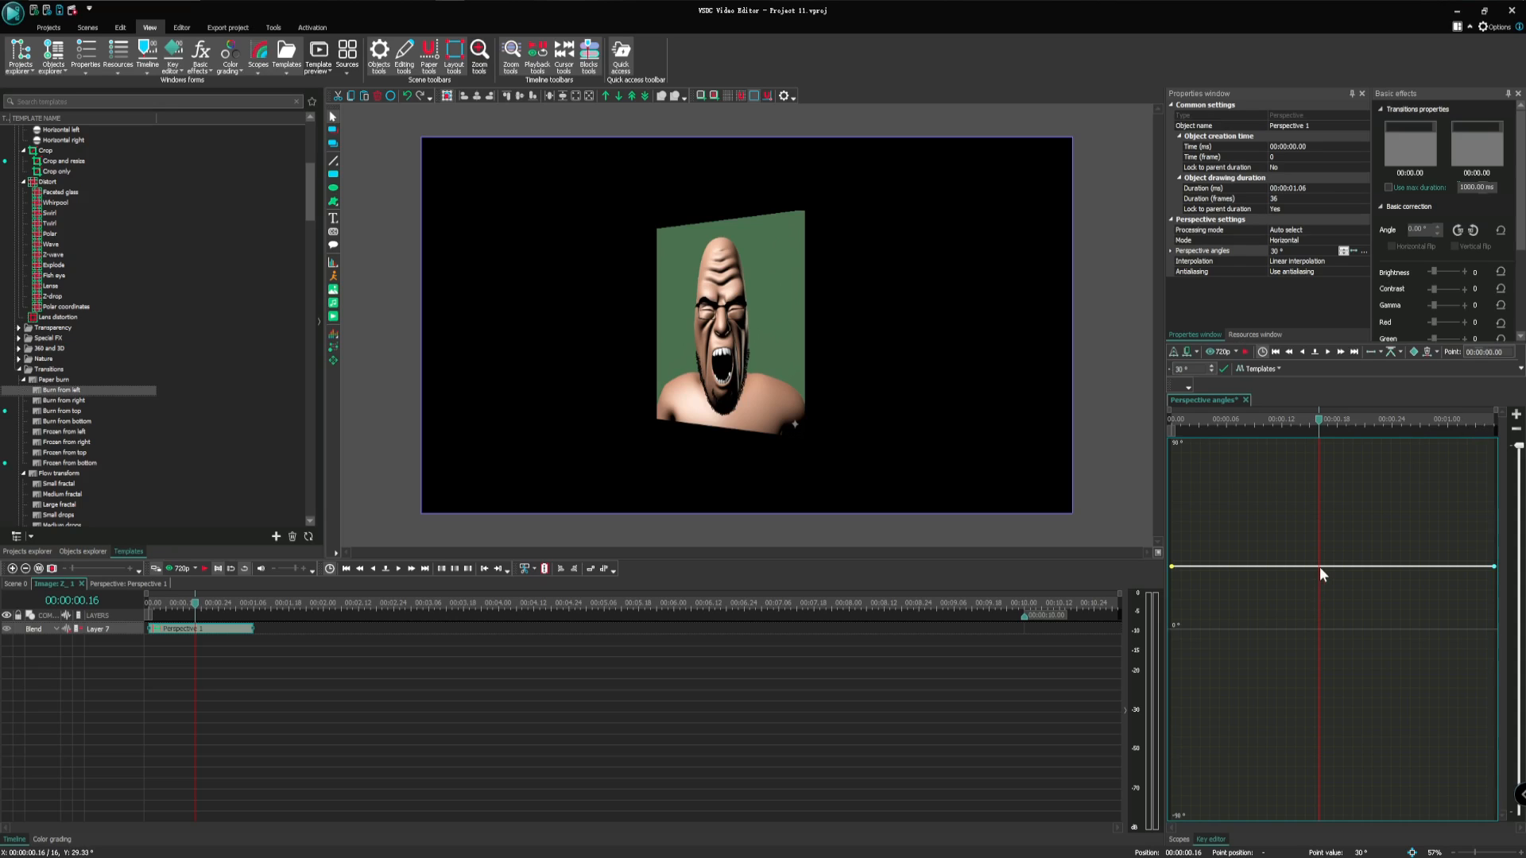
Lower the constant perspective angle to 14.3° on the curve and switch it to Linear parameter change
left_click_drag(1279, 256, 1462, 318)
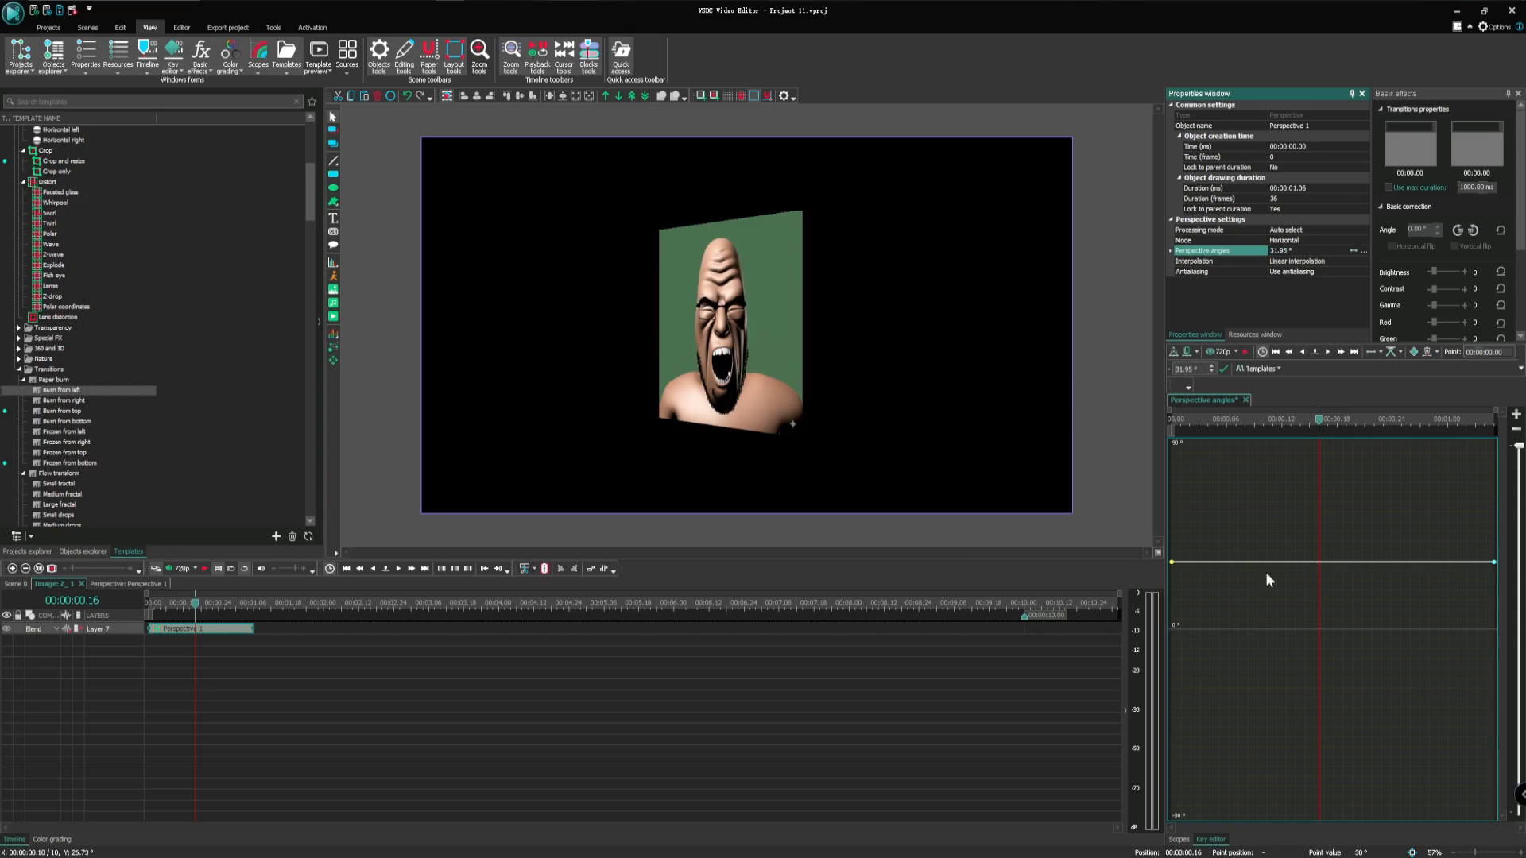
left_click_drag(1173, 569, 1187, 601)
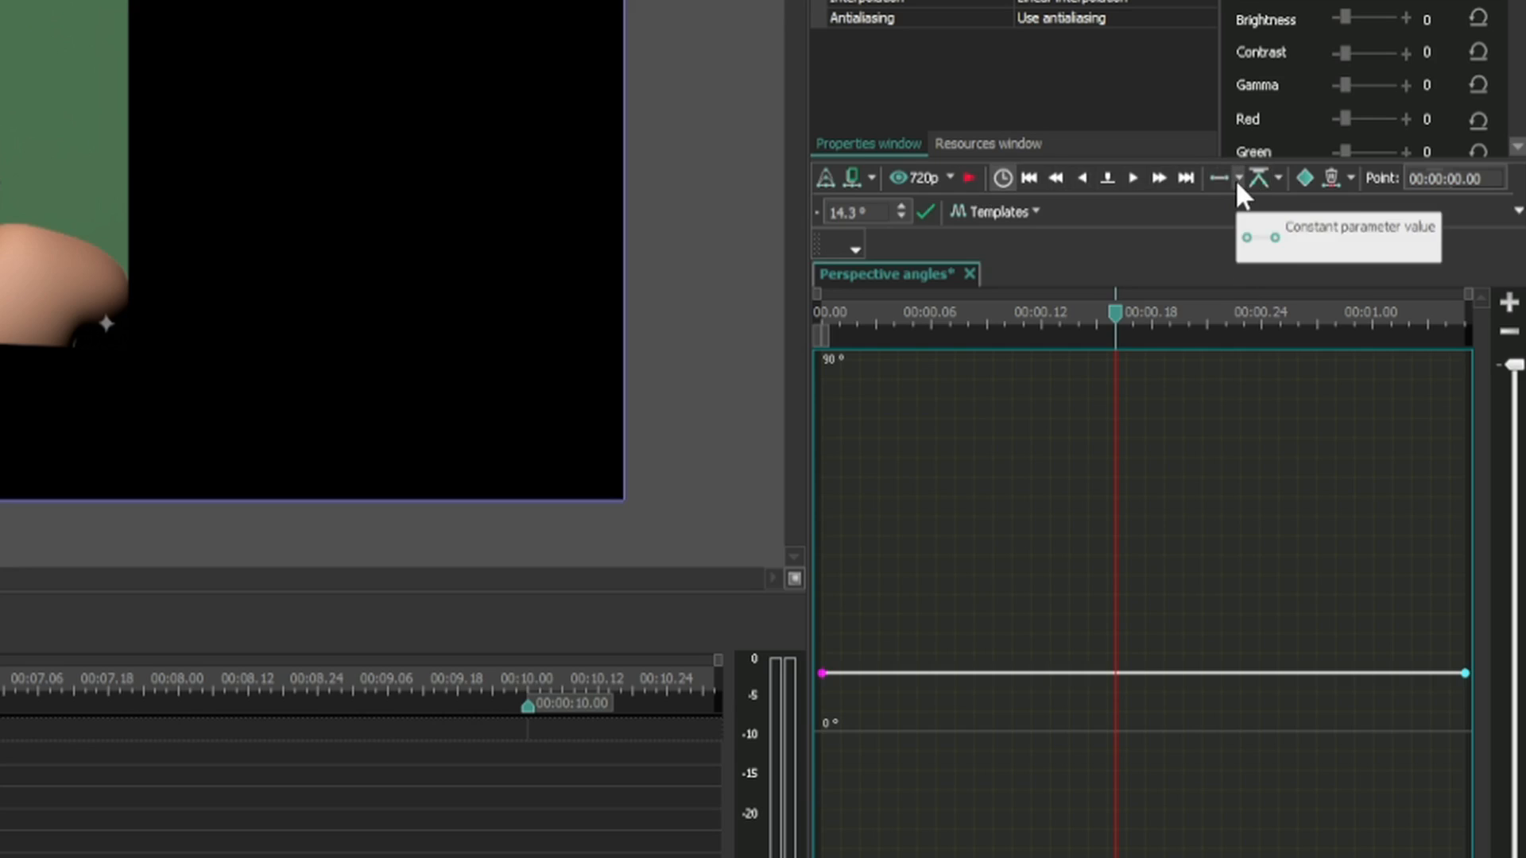
left_click(1238, 181)
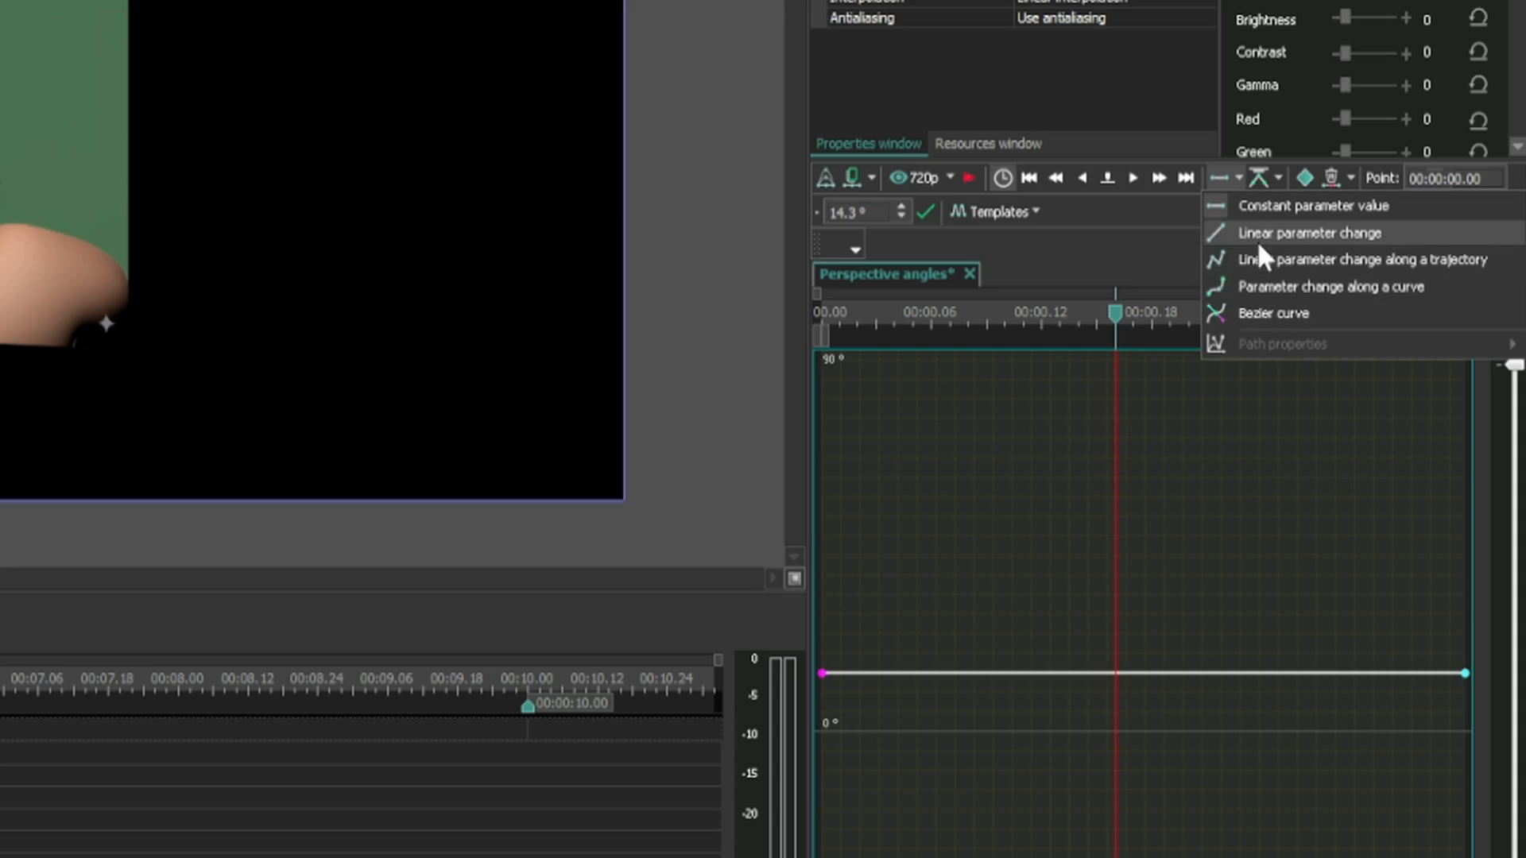
left_click(1250, 231)
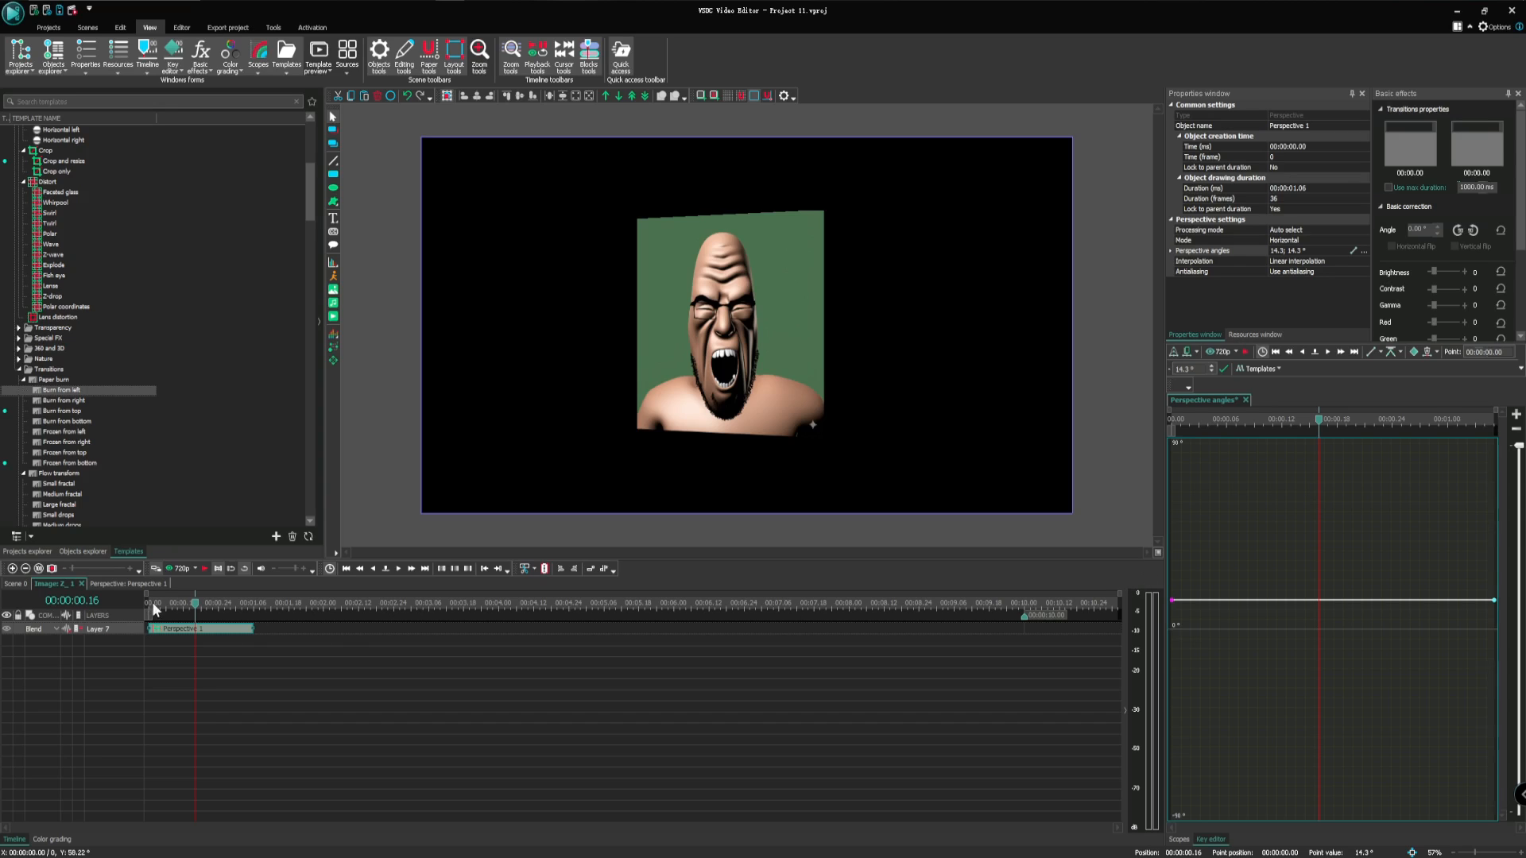
Lower the perspective angle's starting keyframe at 00:00:00.00 to about -33.08° and select the ending keyframe at 00:00:01.05
left_click(150, 605)
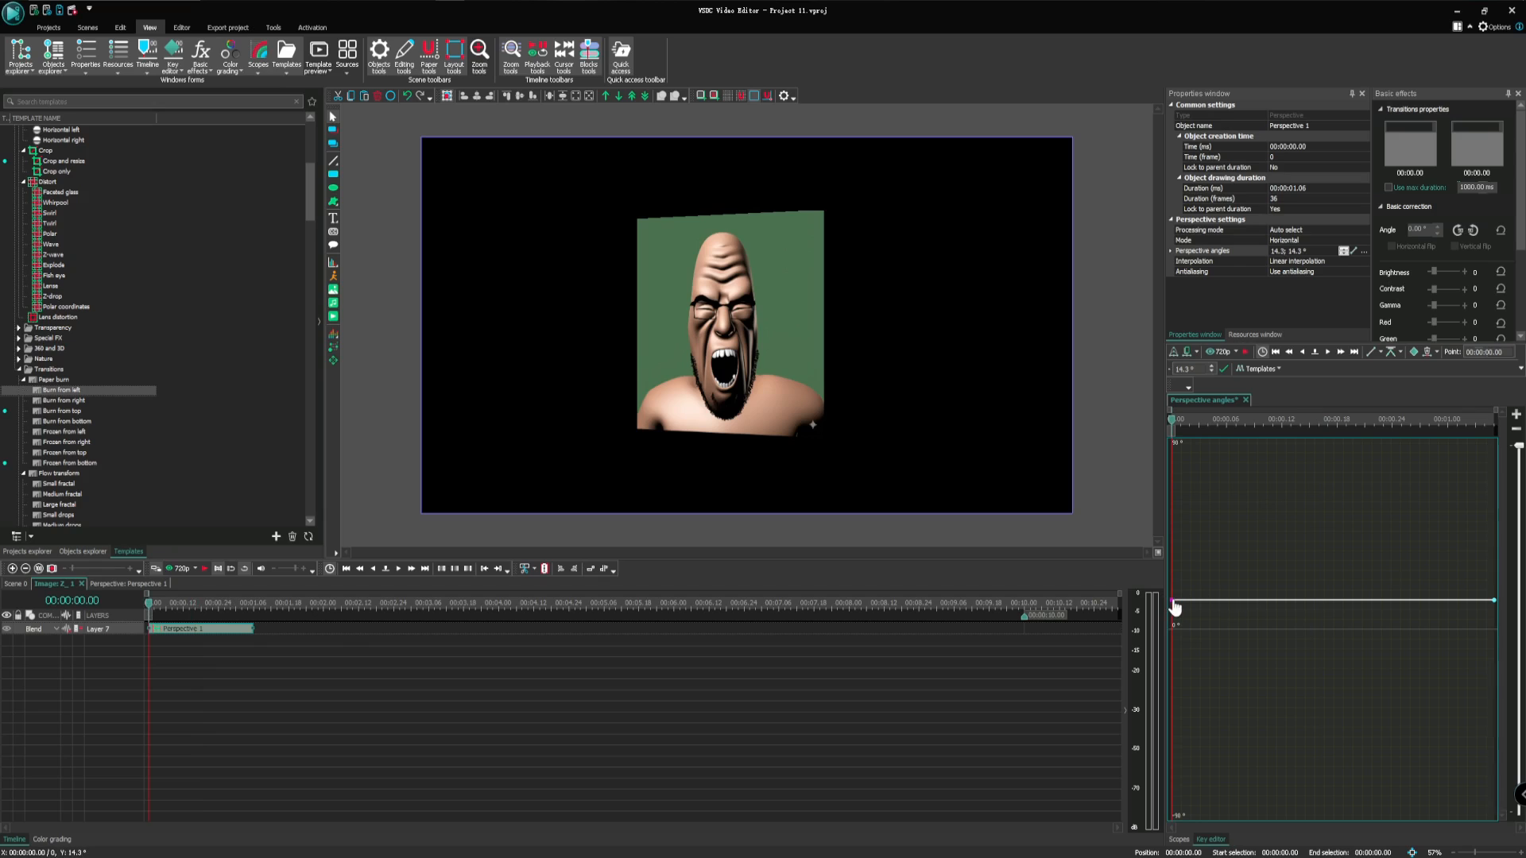
left_click_drag(1174, 604, 1172, 705)
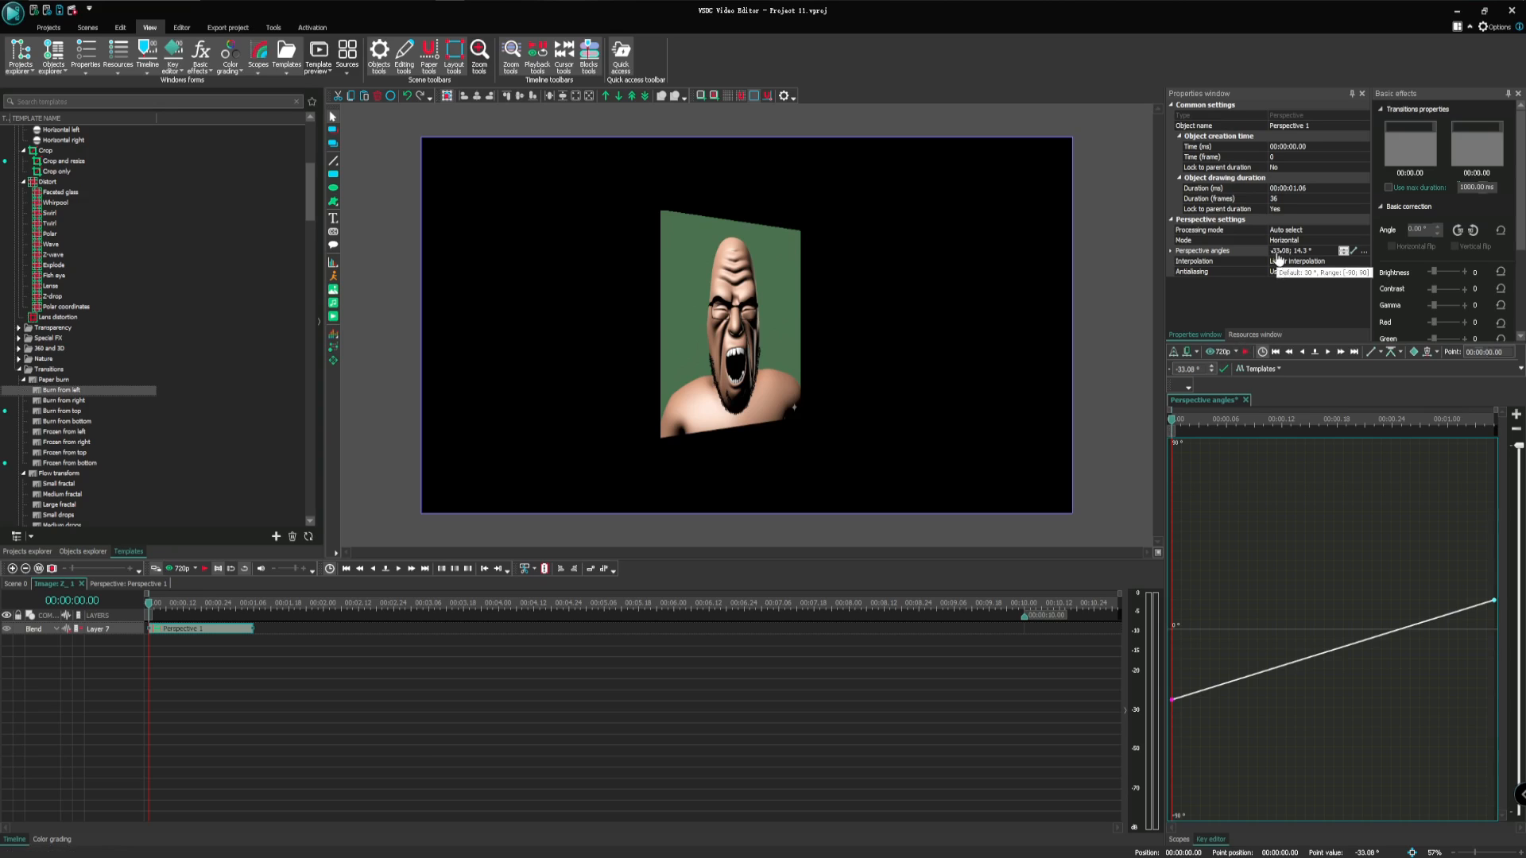
left_click(251, 602)
left_click(256, 604)
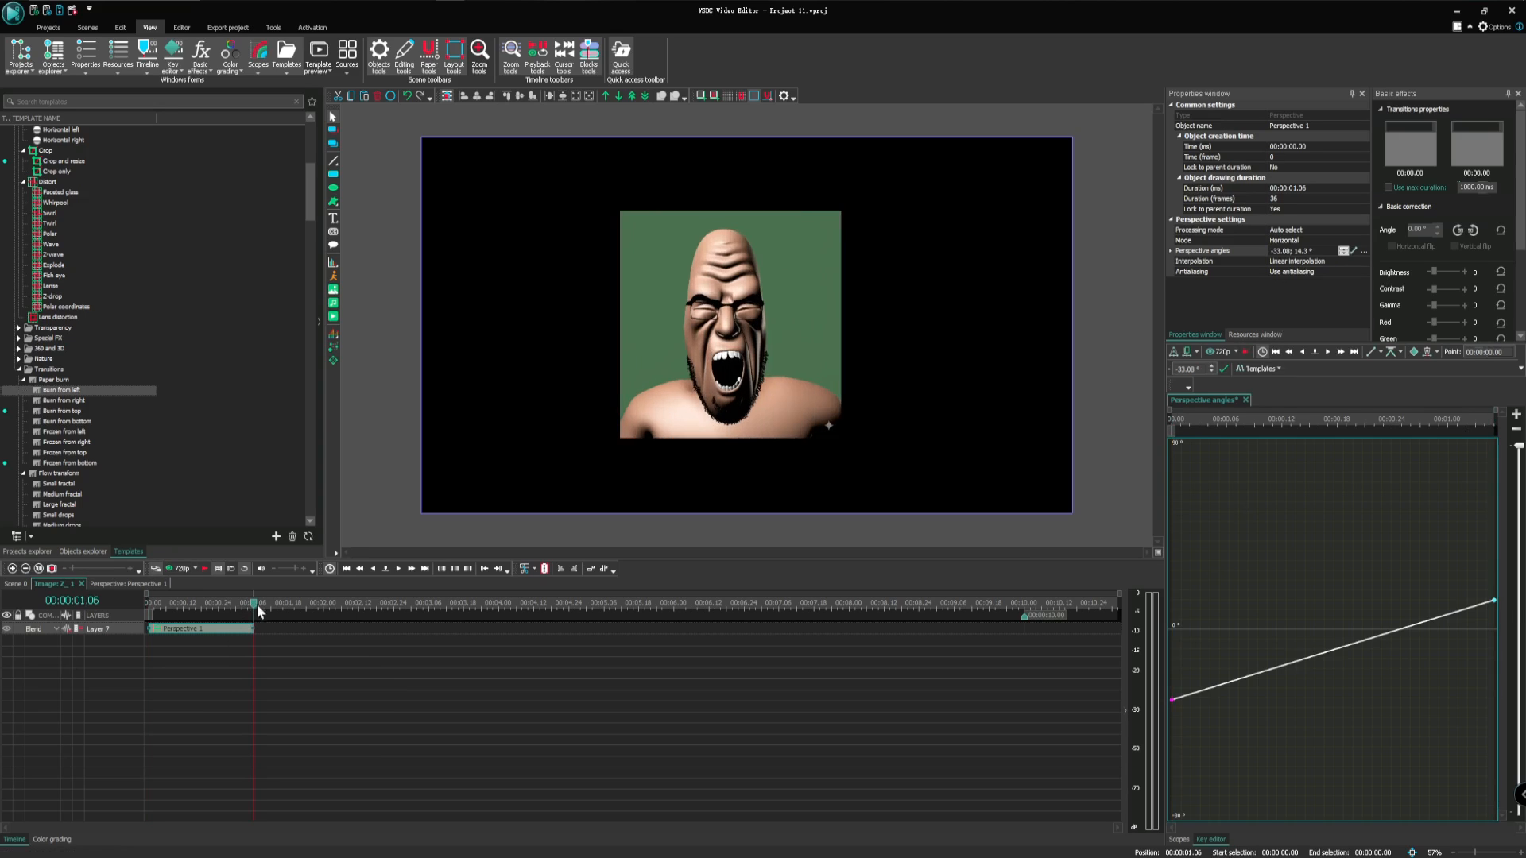
left_click(1495, 601)
left_click(1176, 420)
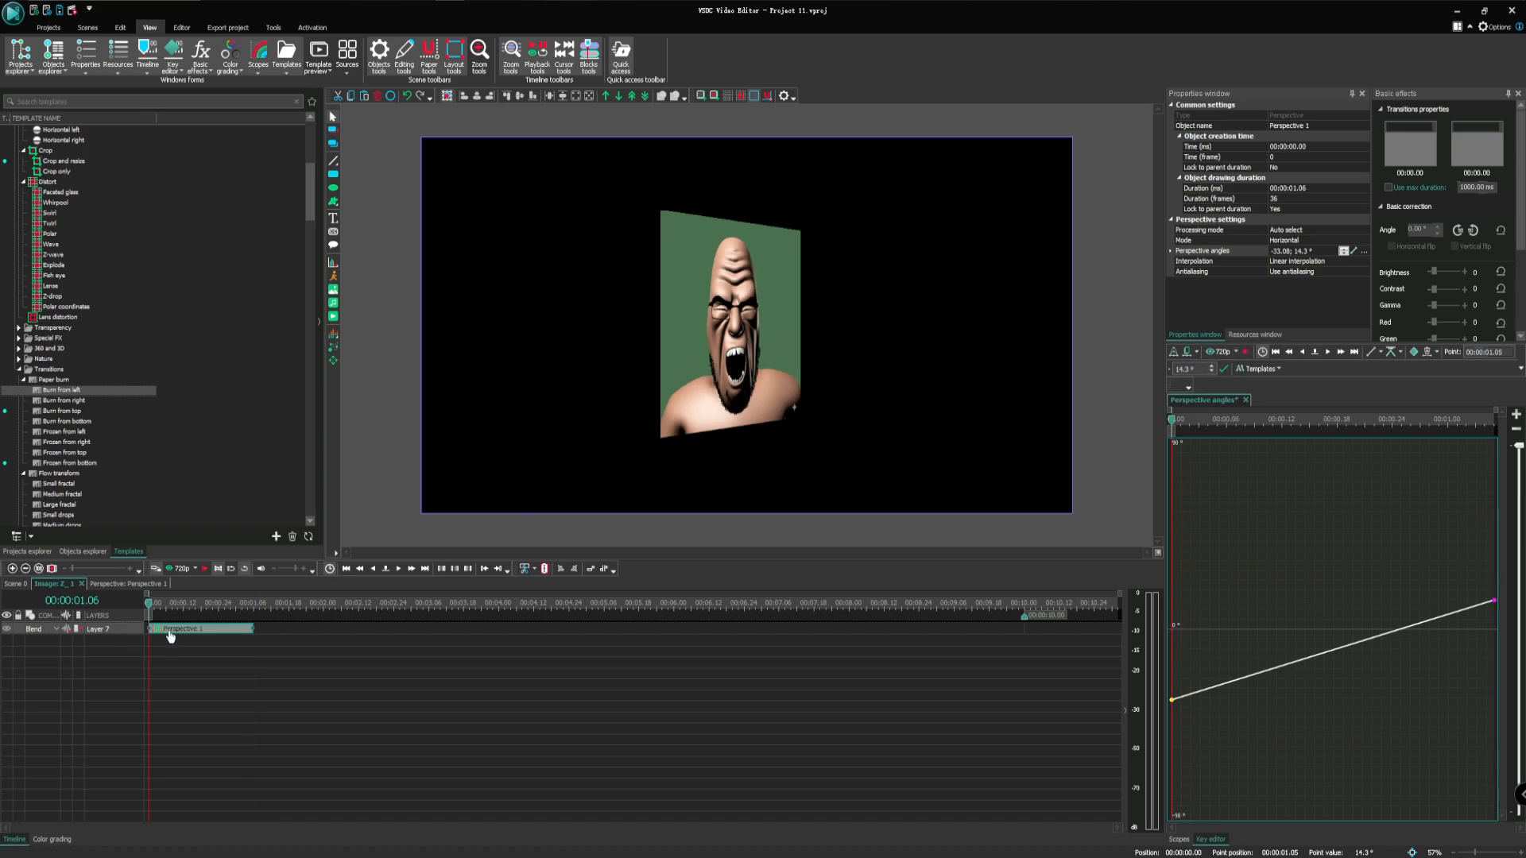
Play the linear perspective animation and return the playhead to the start
left_click(205, 569)
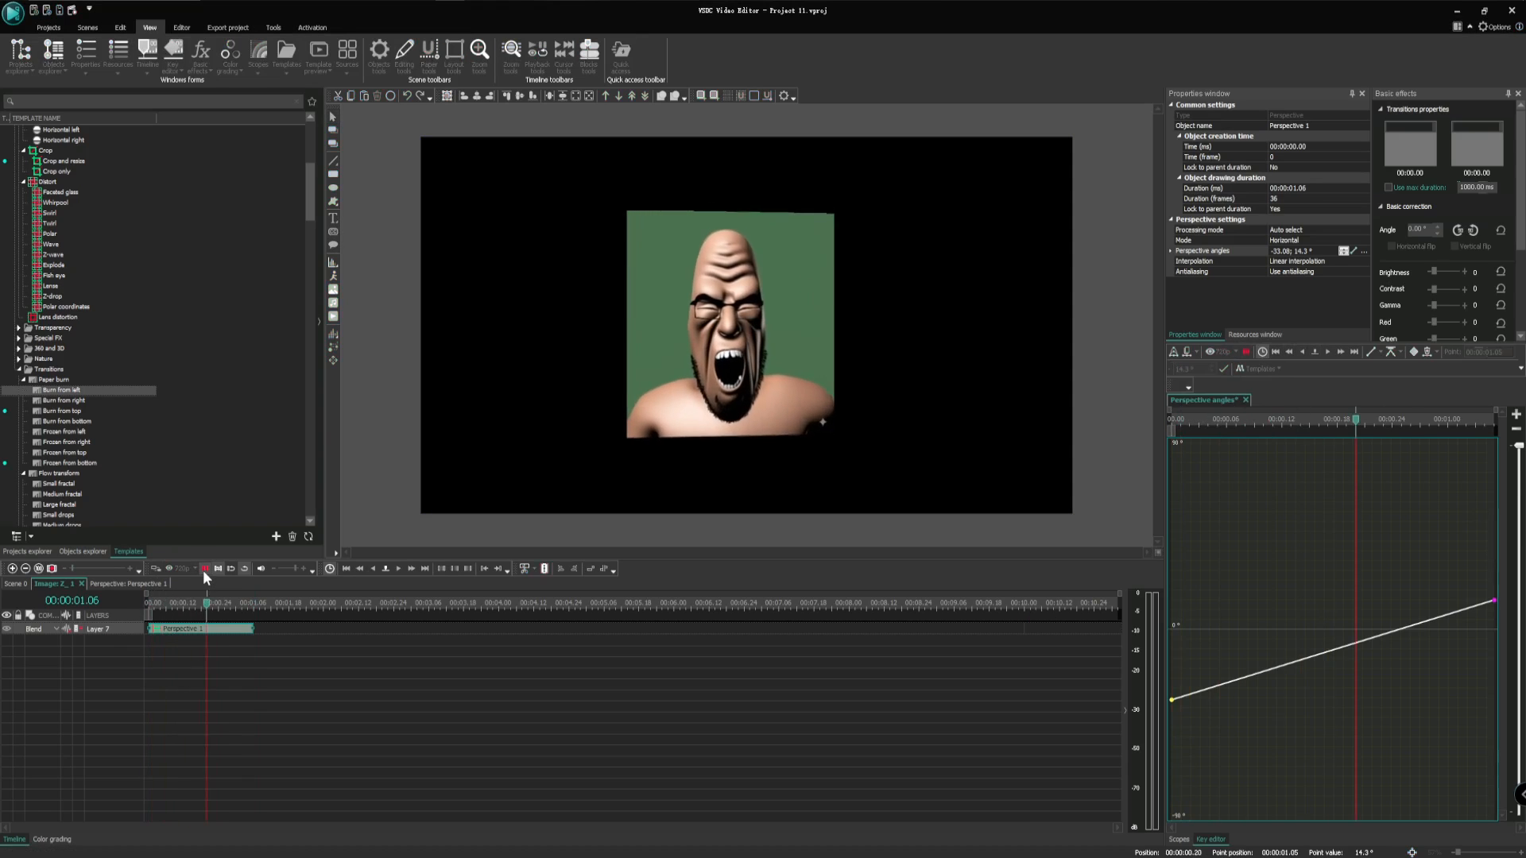
left_click(204, 569)
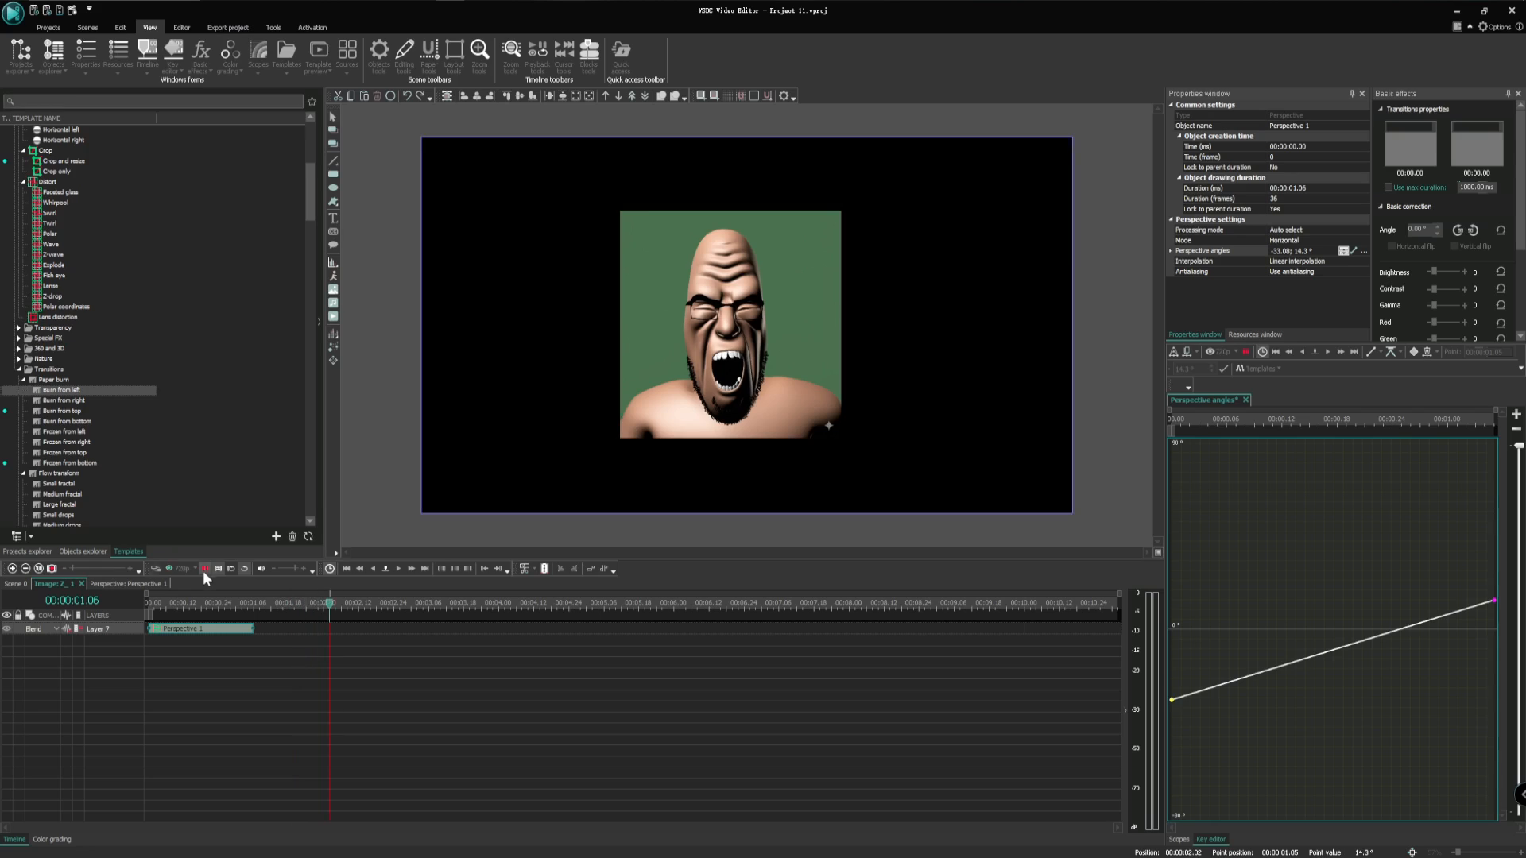
left_click(148, 606)
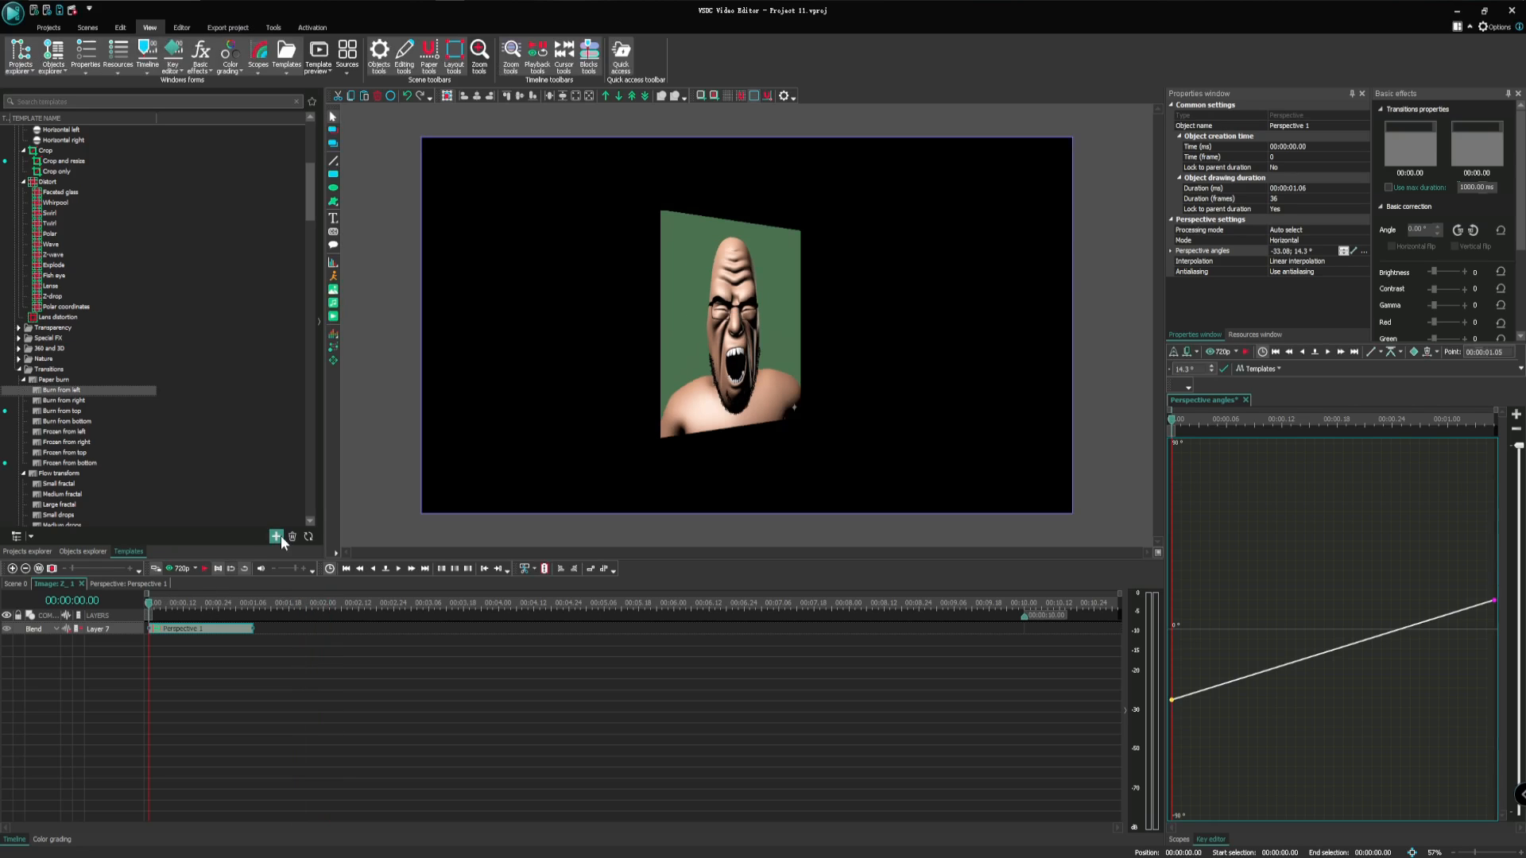
Switch the angle curve to Linear parameter change along a trajectory and add a keyframe at 00:00:00.12 lowered to about -41.17°
left_click(1382, 353)
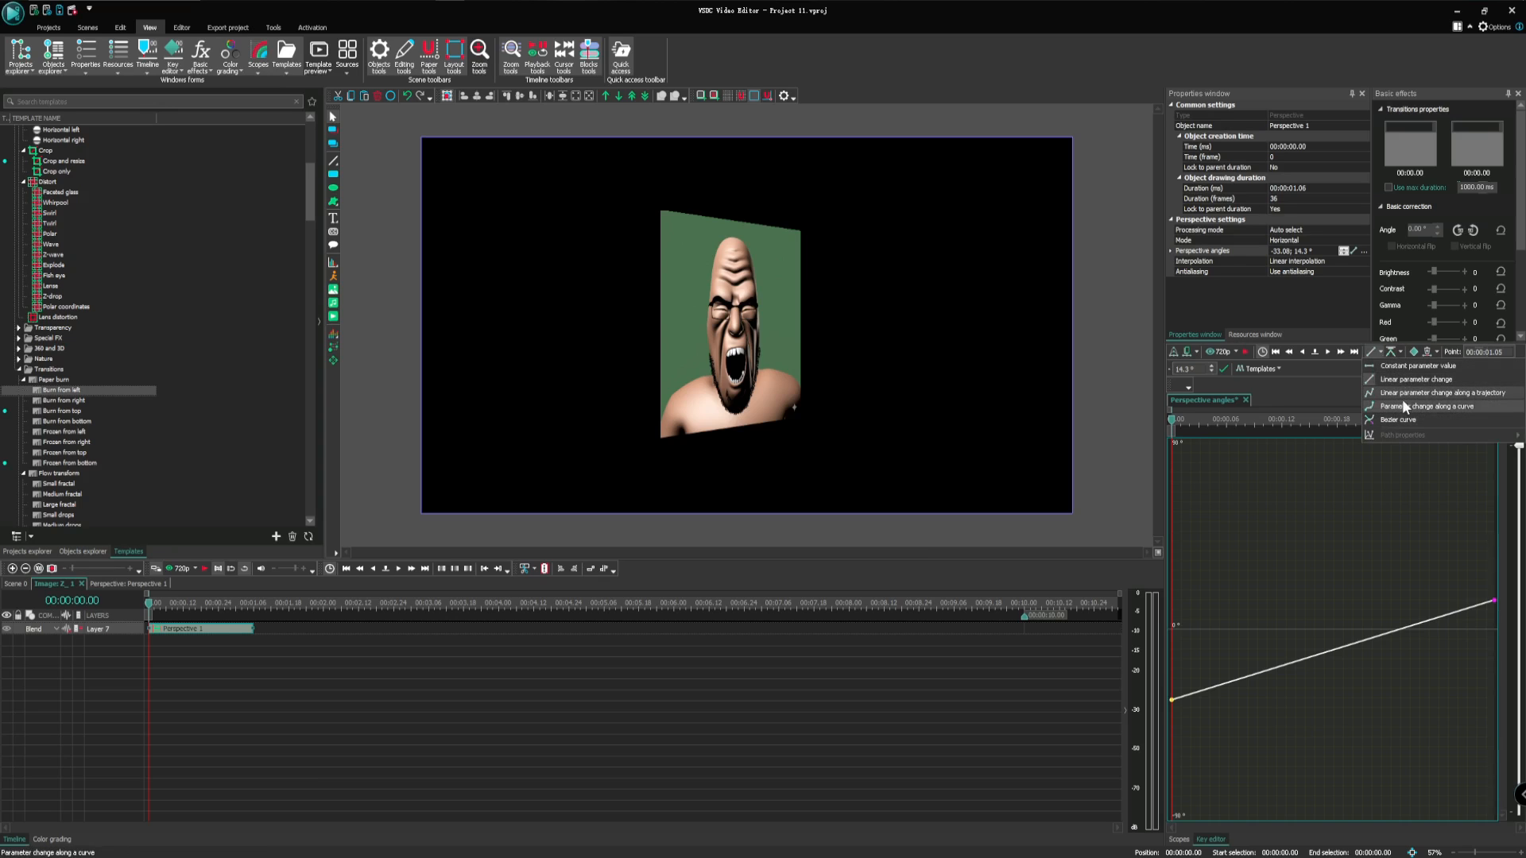
left_click(1402, 391)
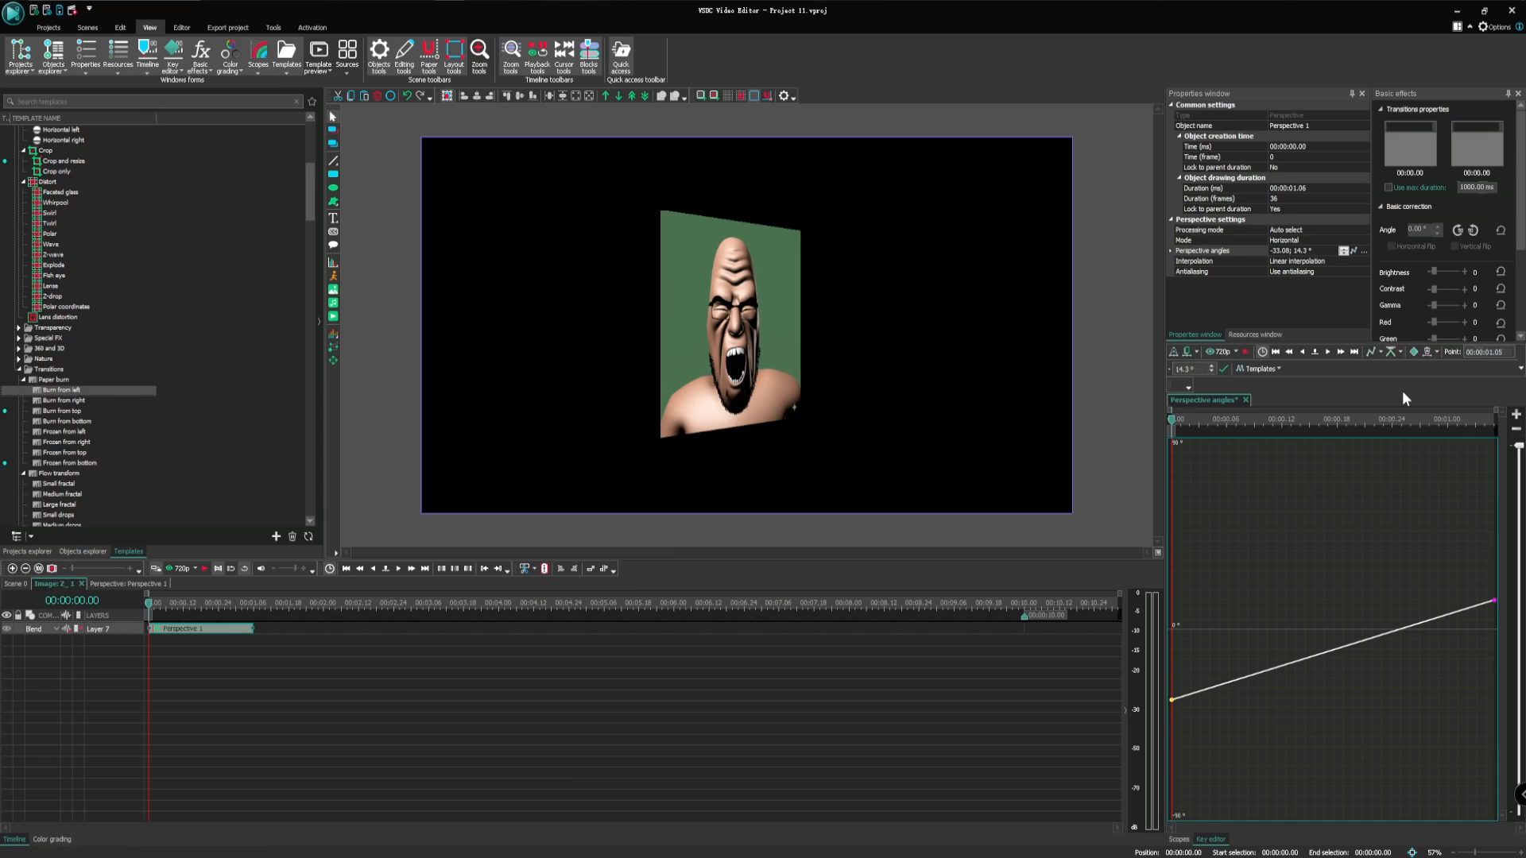
left_click(1281, 420)
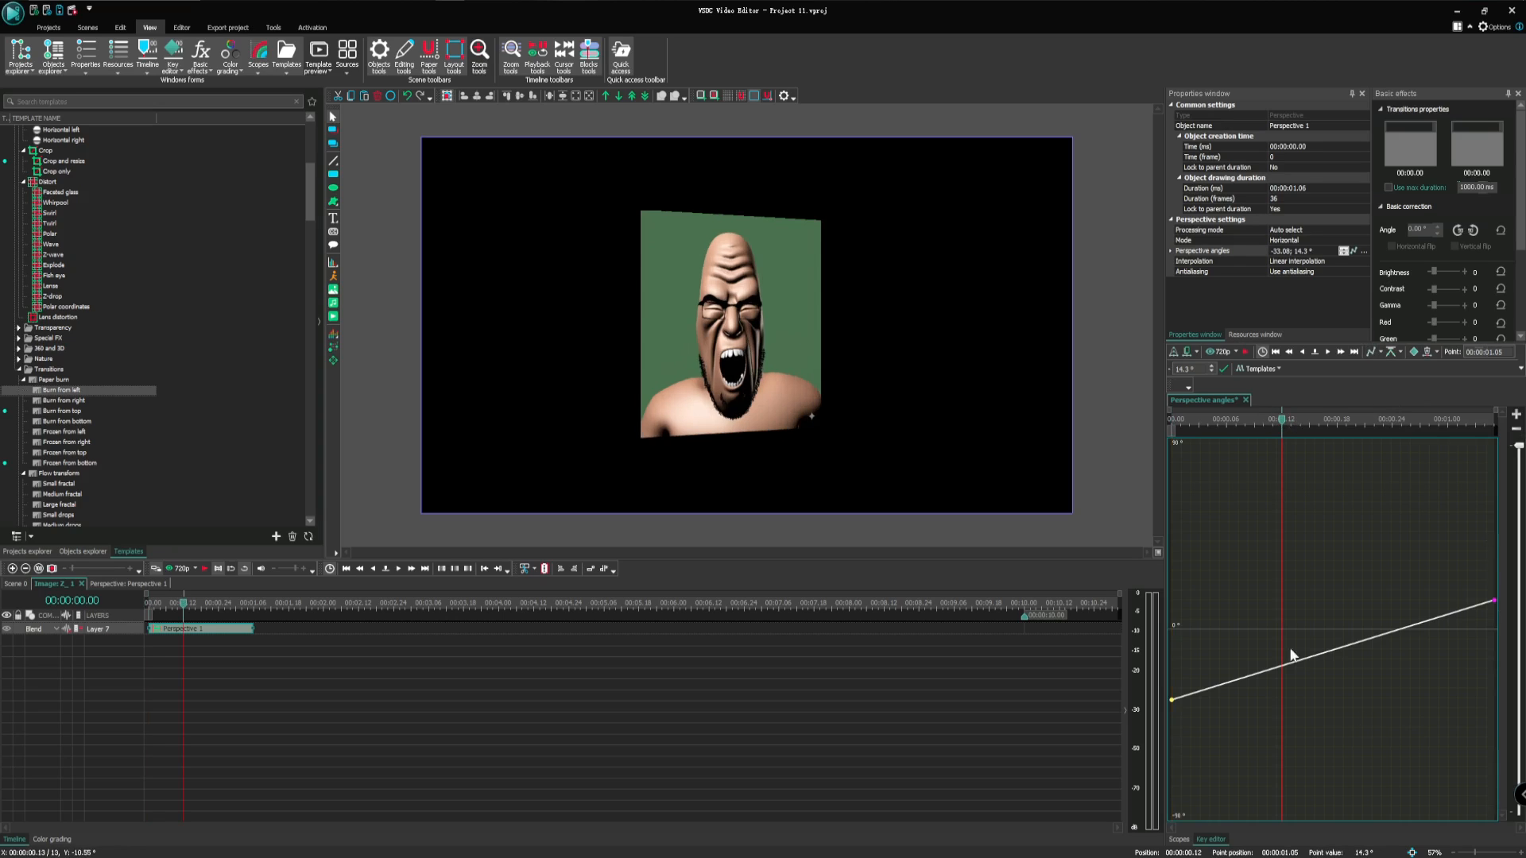
left_click(1282, 665)
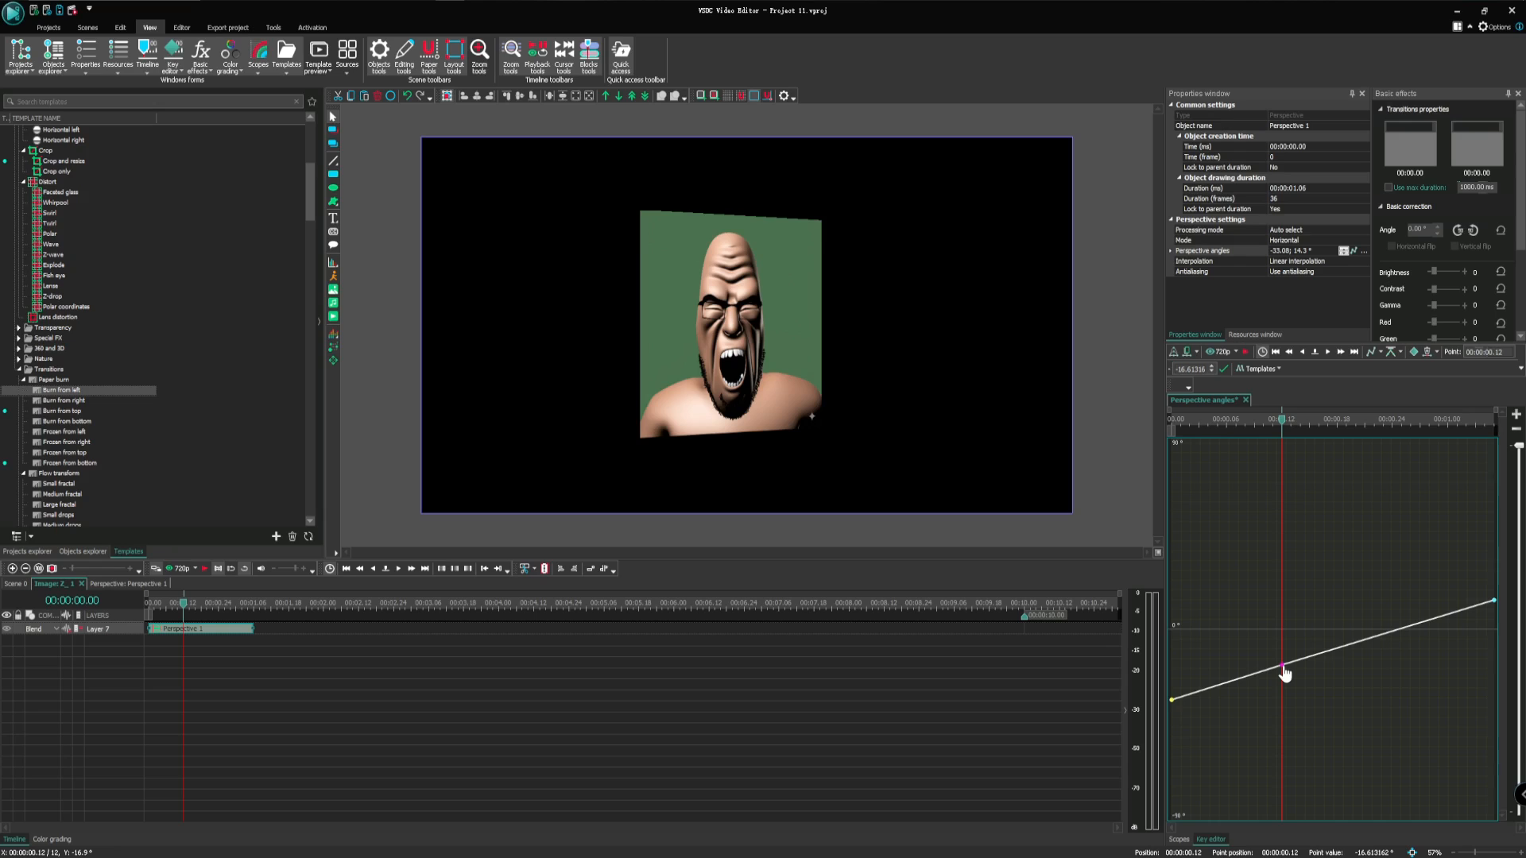
left_click_drag(1283, 668, 1282, 717)
Play the three-keyframe perspective animation from the start of the clip
left_click(1174, 421)
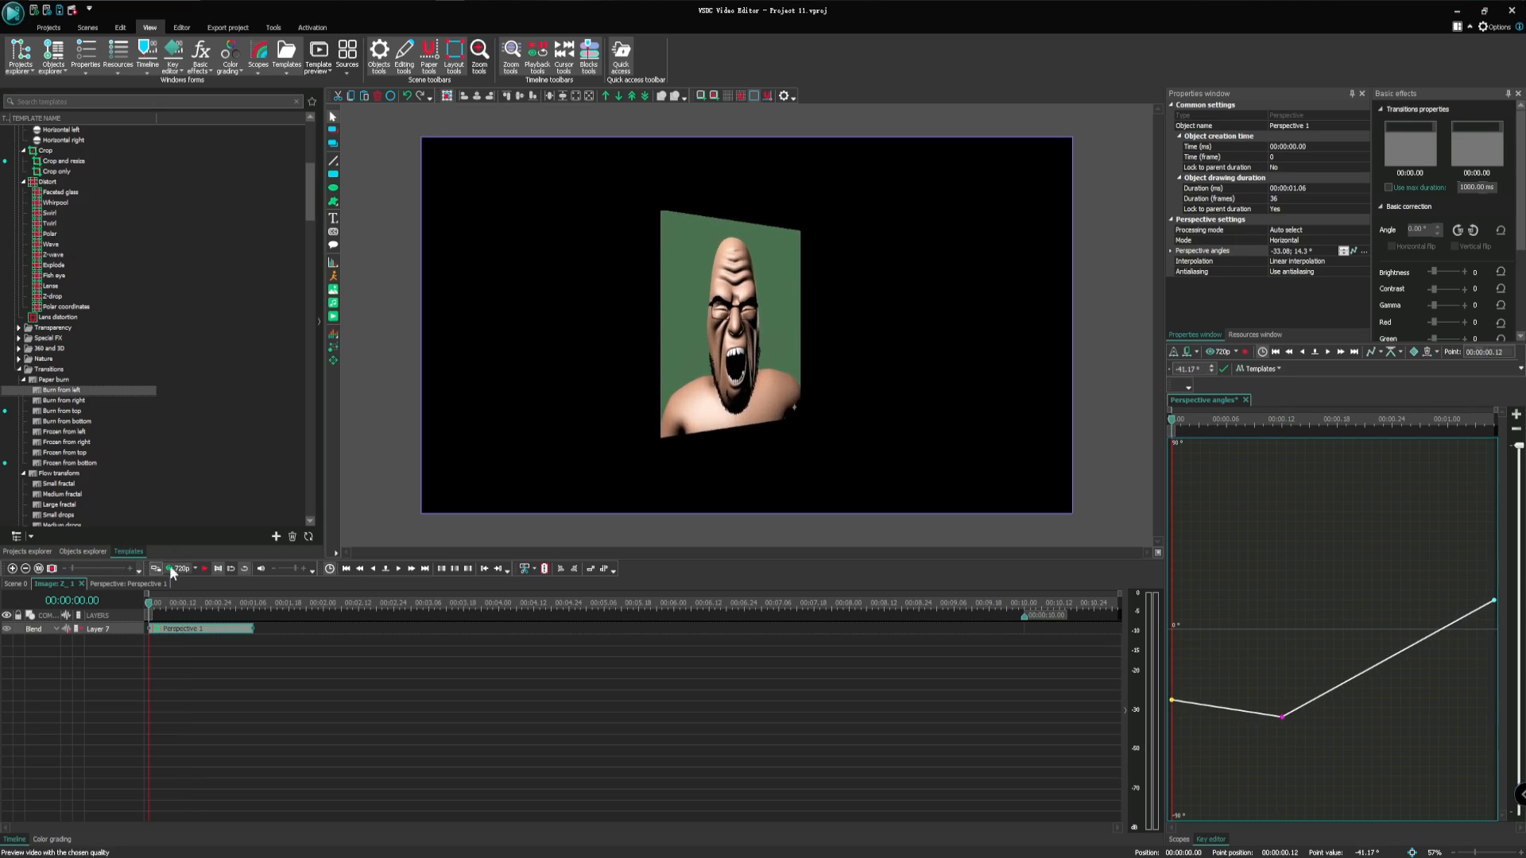
left_click(205, 569)
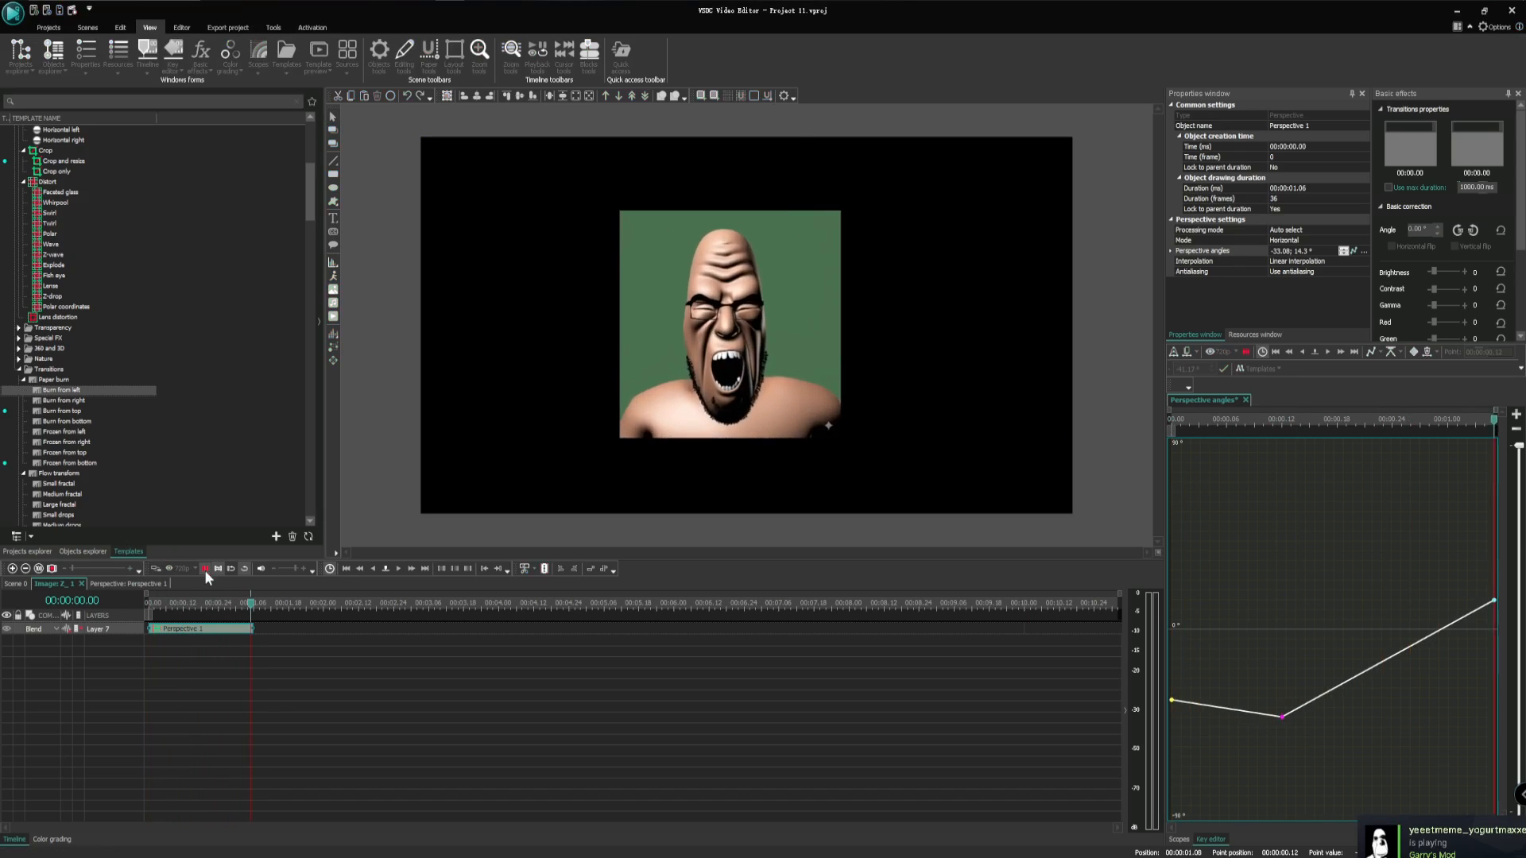
left_click(204, 569)
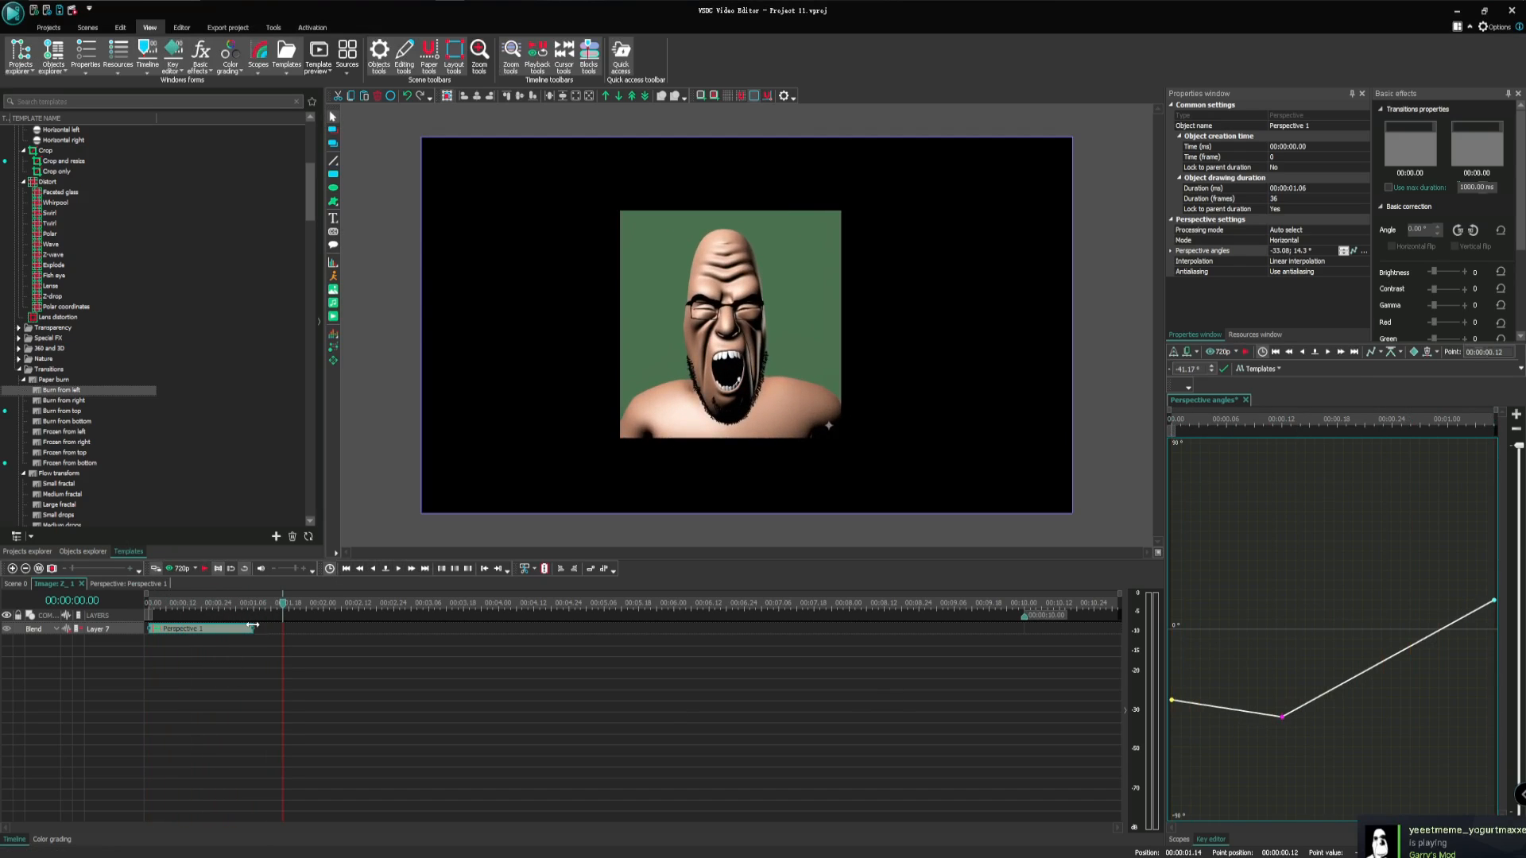
Lengthen the perspective effect to 00:00:06.29 and play the stretched animation
left_click_drag(252, 625, 758, 628)
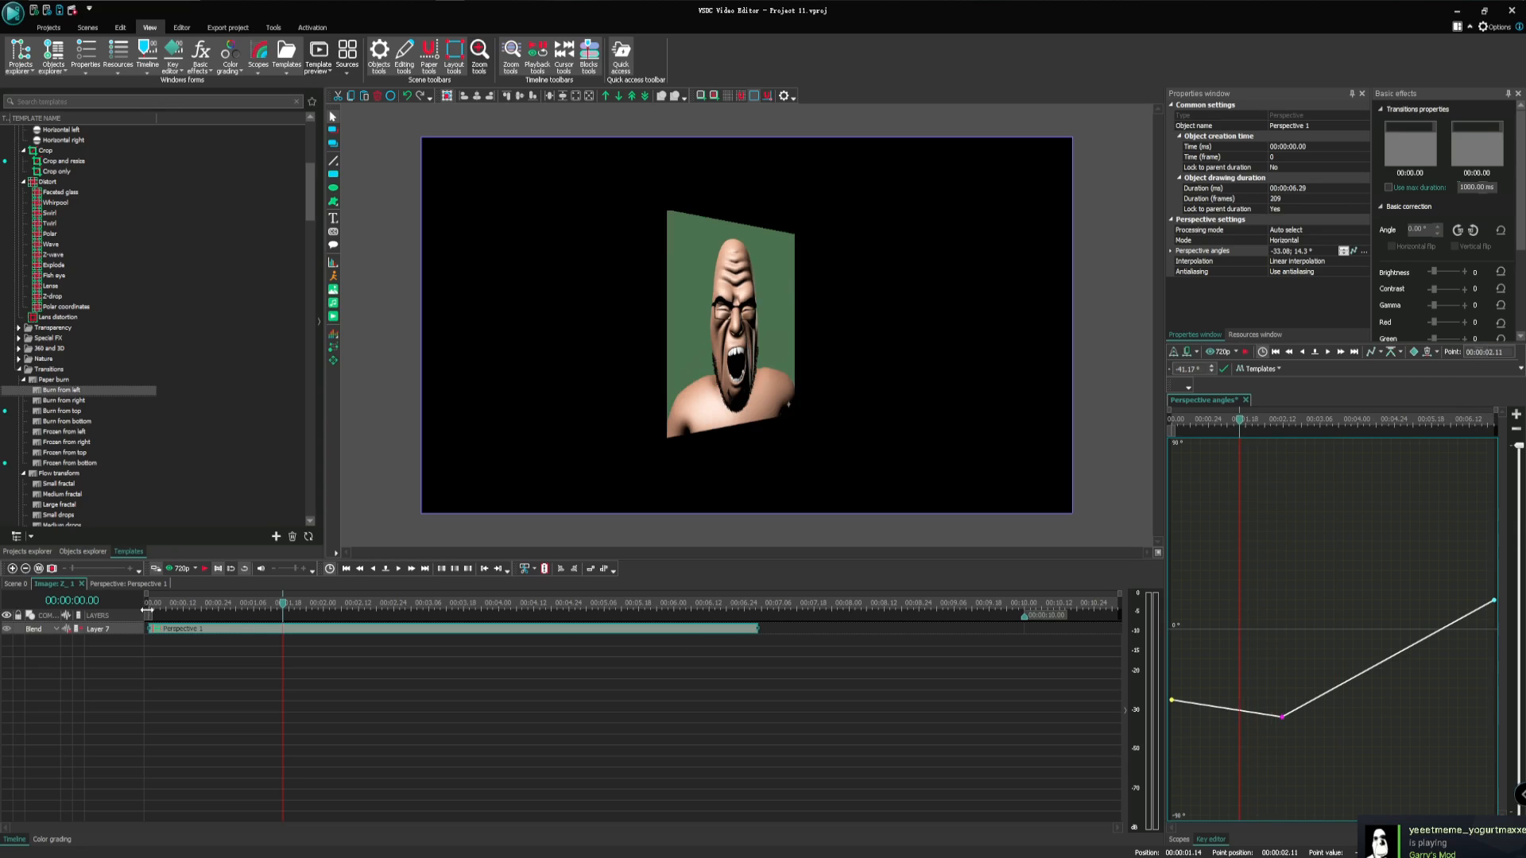
left_click(204, 569)
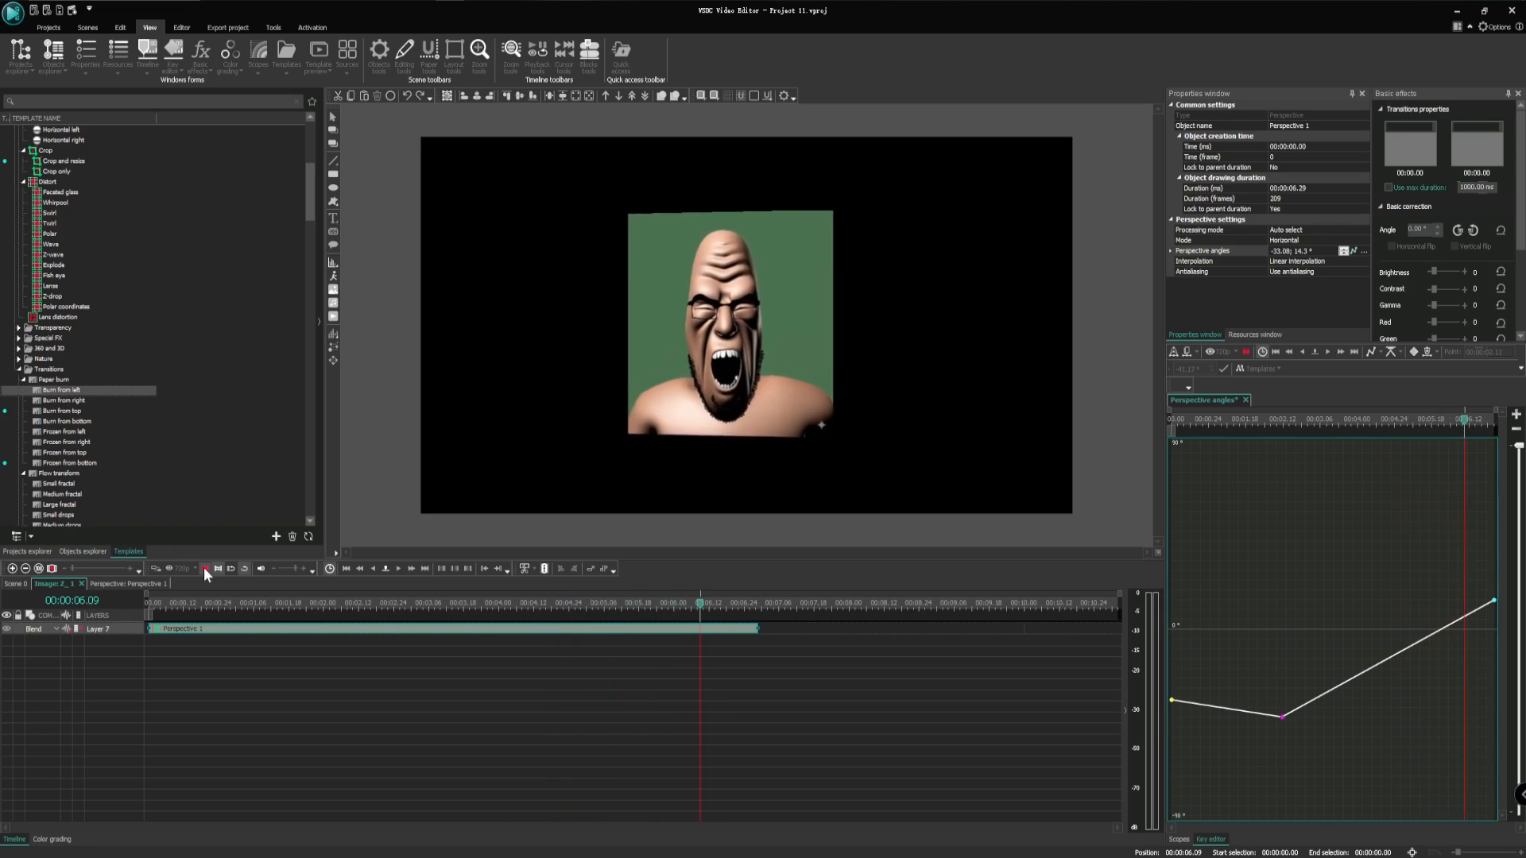
left_click(204, 567)
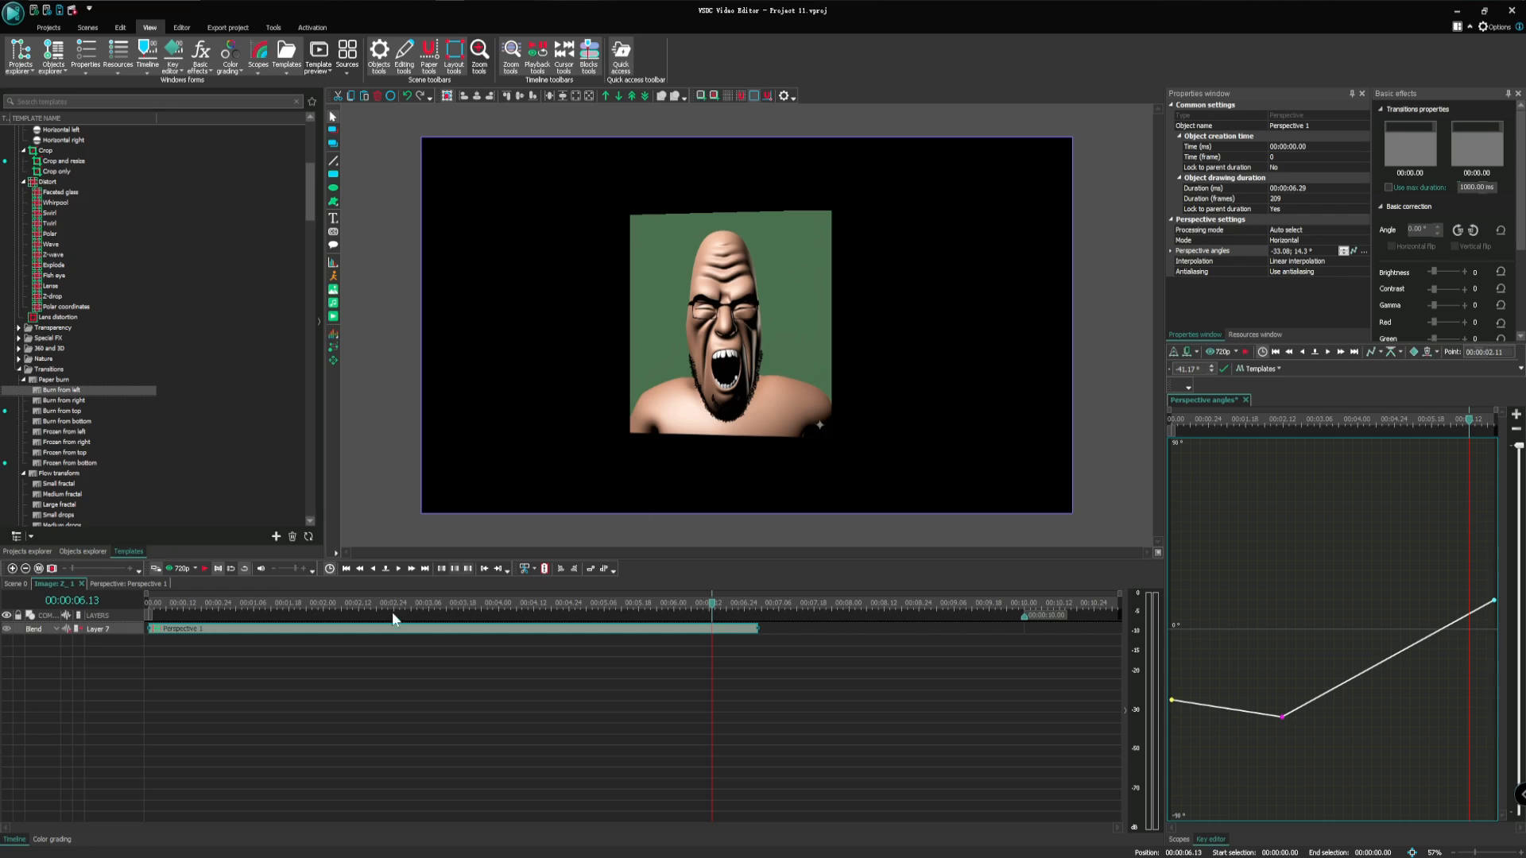
Return to the main scene, reopen the image clip's own timeline and delete the perspective effect
left_click(121, 585)
left_click(46, 587)
left_click(6, 586)
double_click(198, 629)
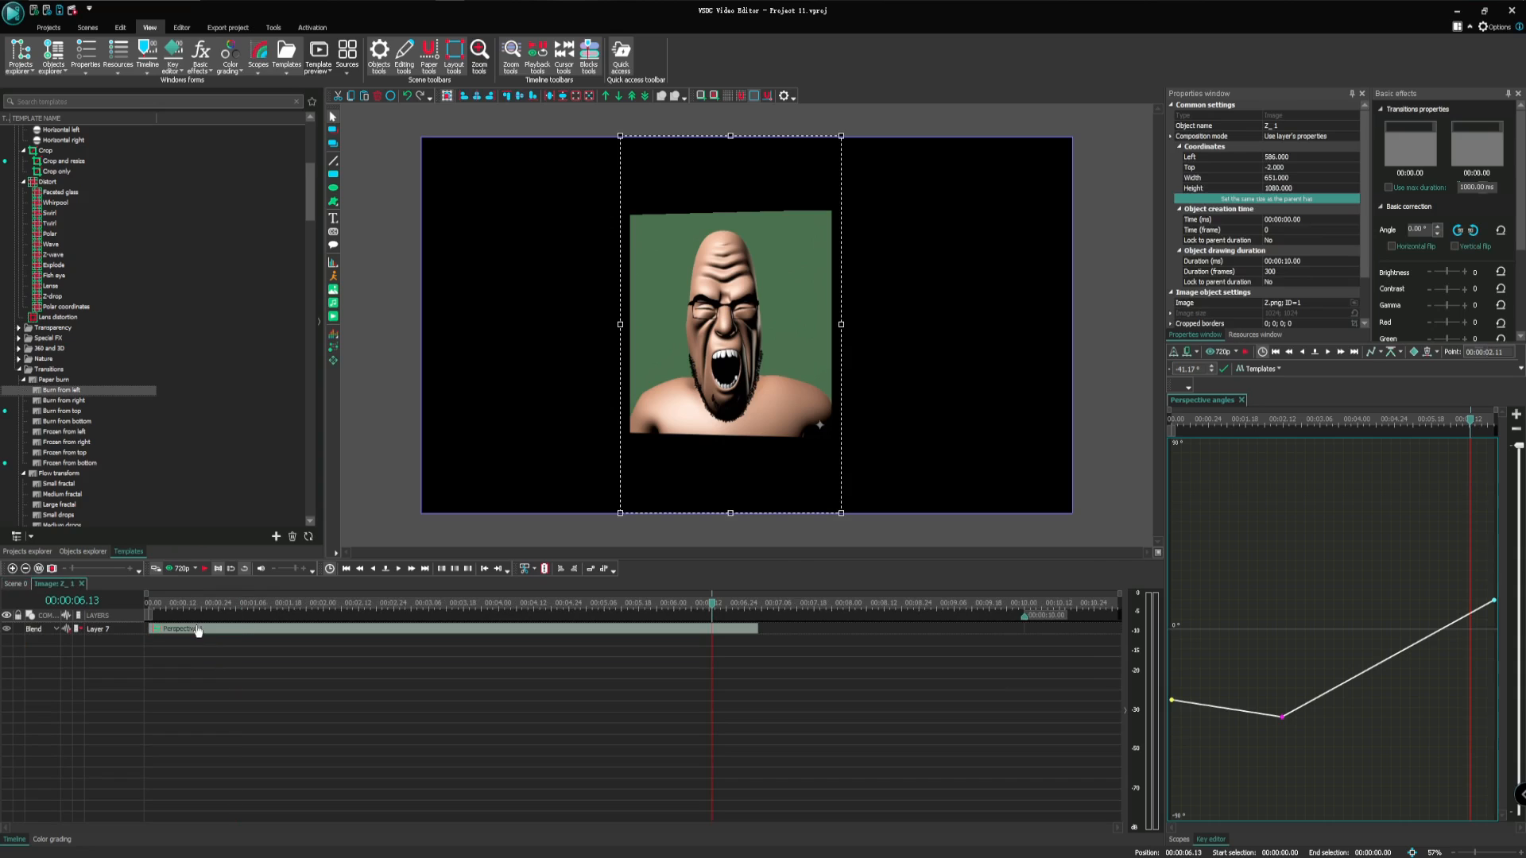
left_click(228, 630)
key("Delete")
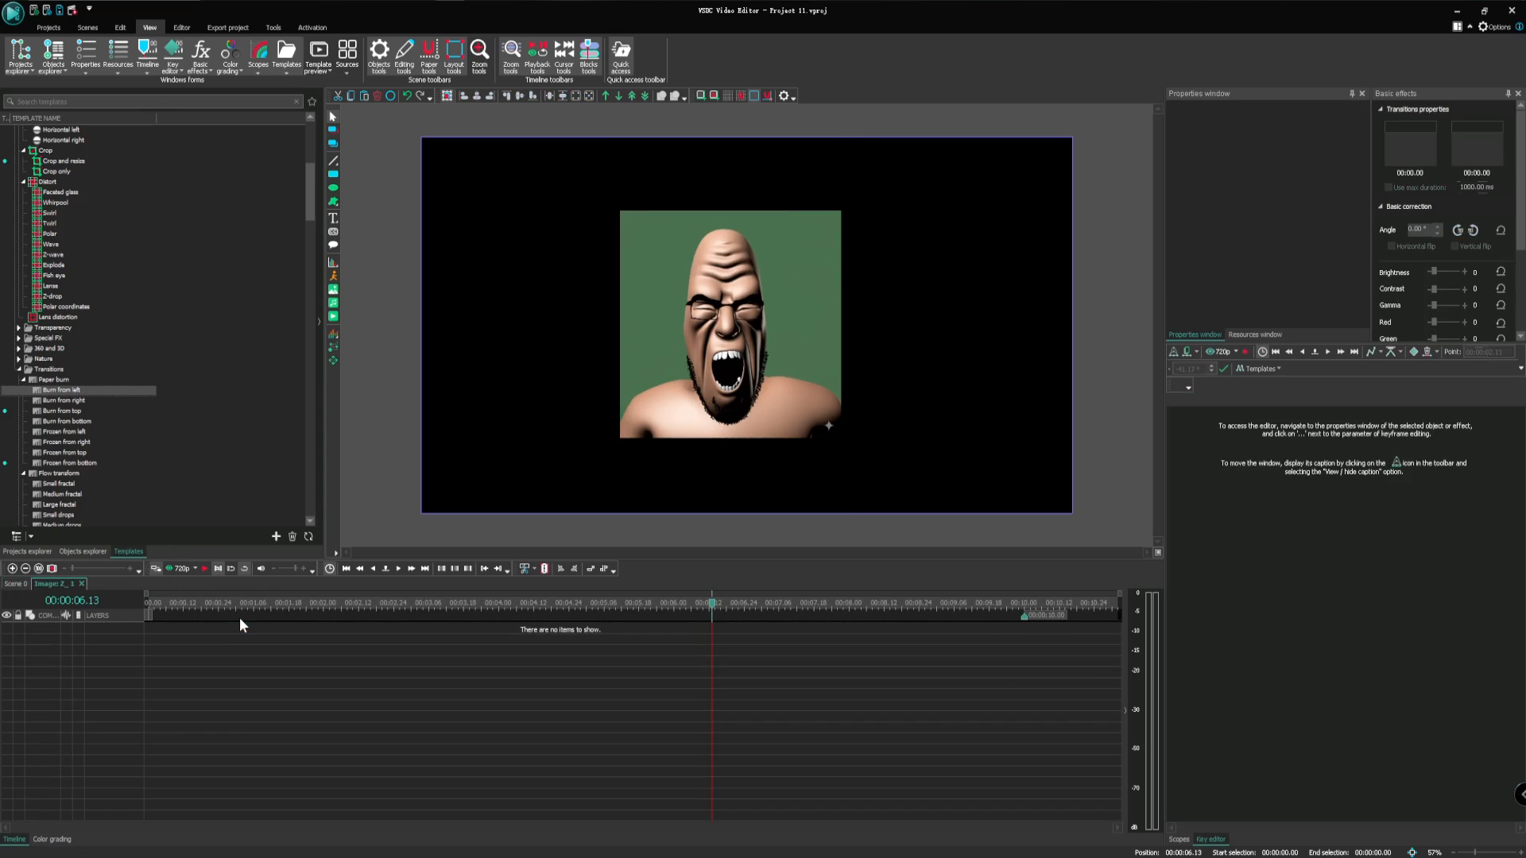
Apply the Shift transform template to the image and extend the effect back to 00:00:00.00 on the clip's timeline
scroll(67, 326, "up", 9)
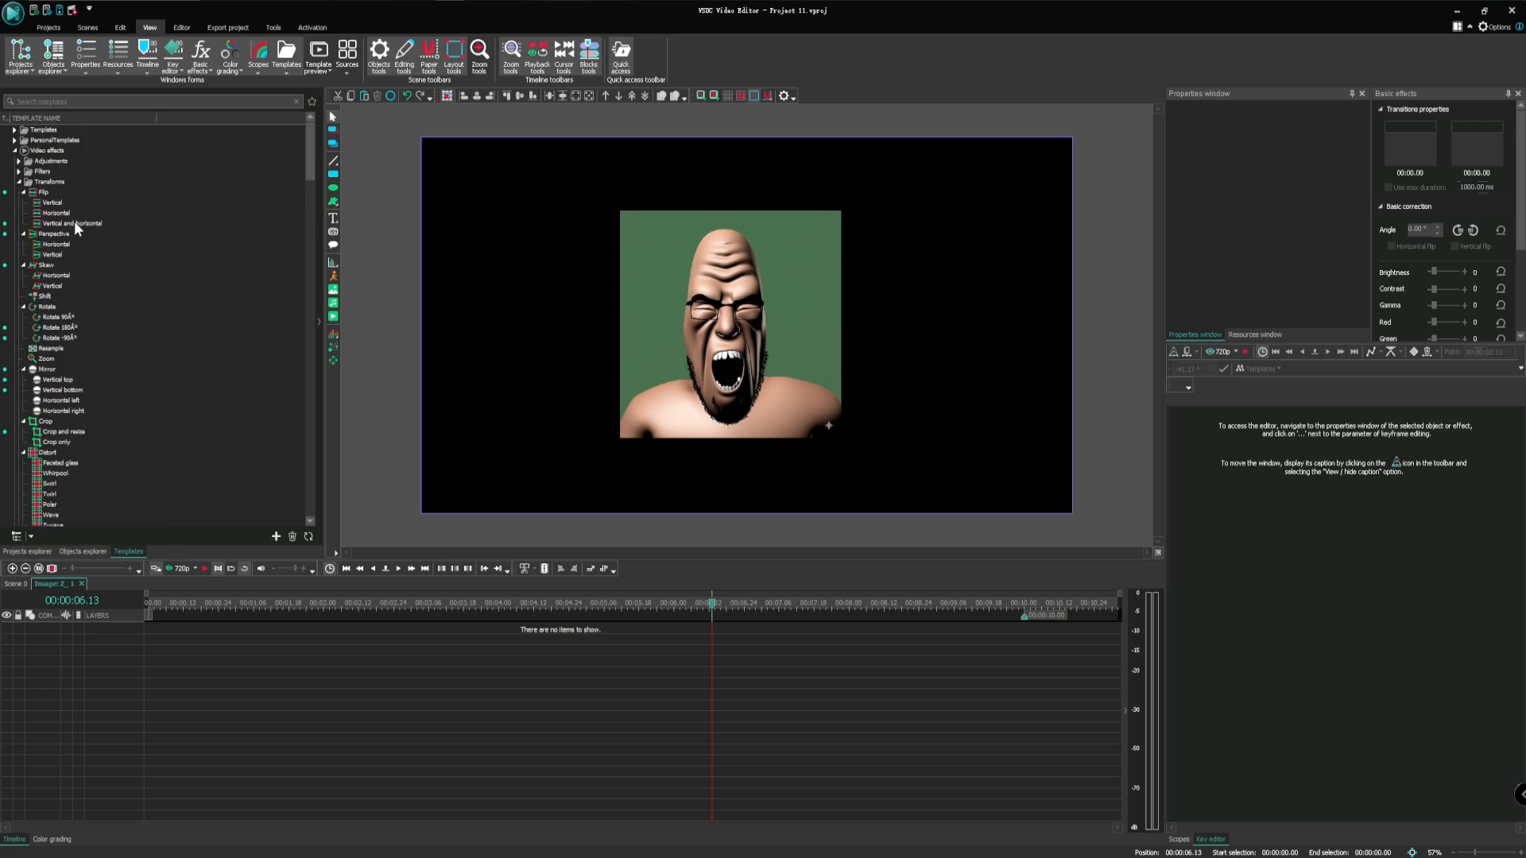
scroll(61, 326, "down", 5)
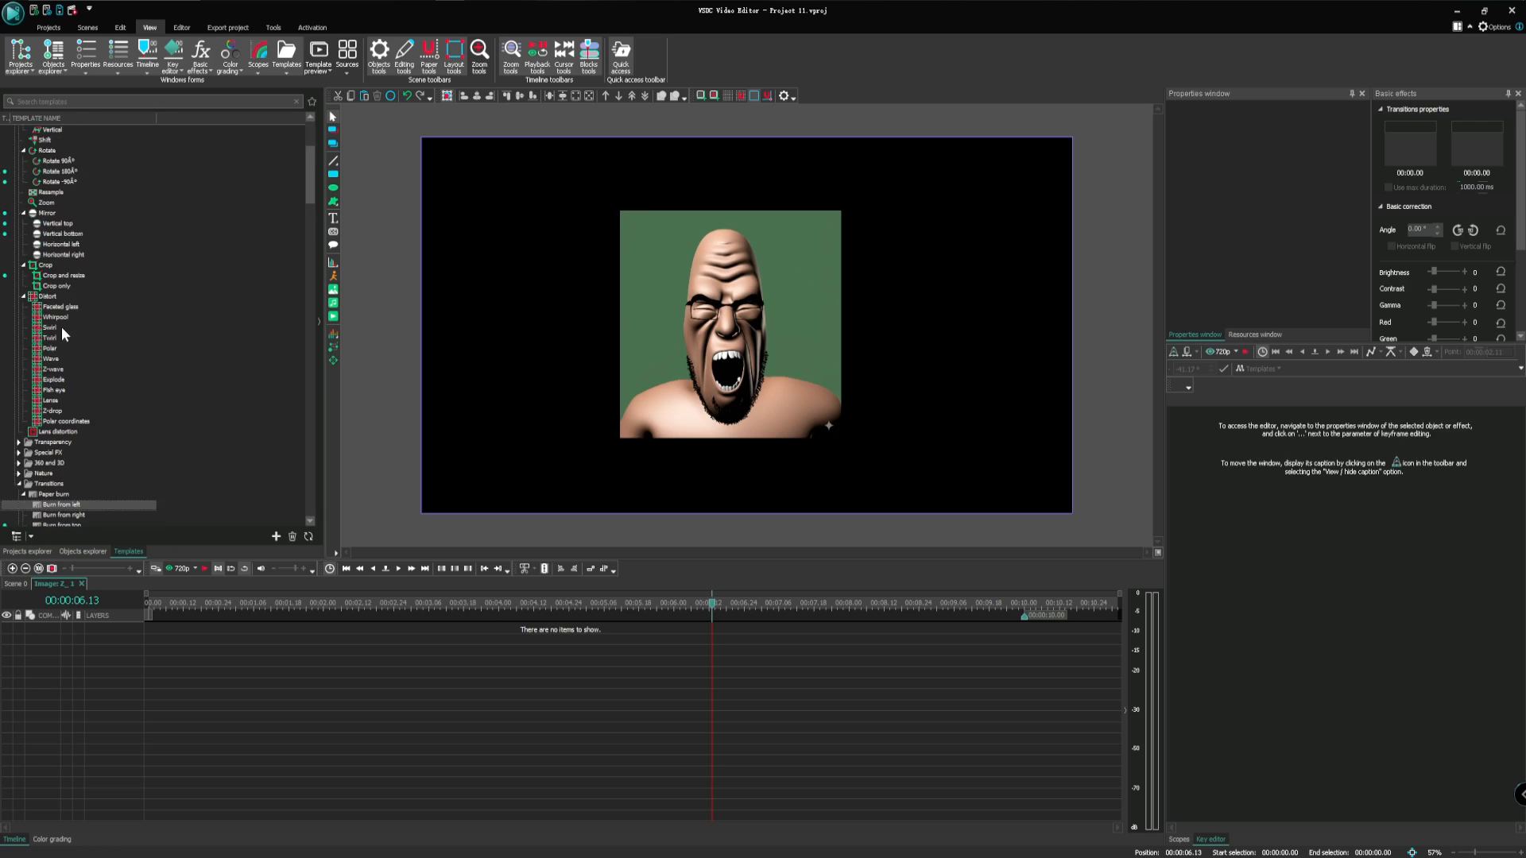
scroll(18, 445, "up", 5)
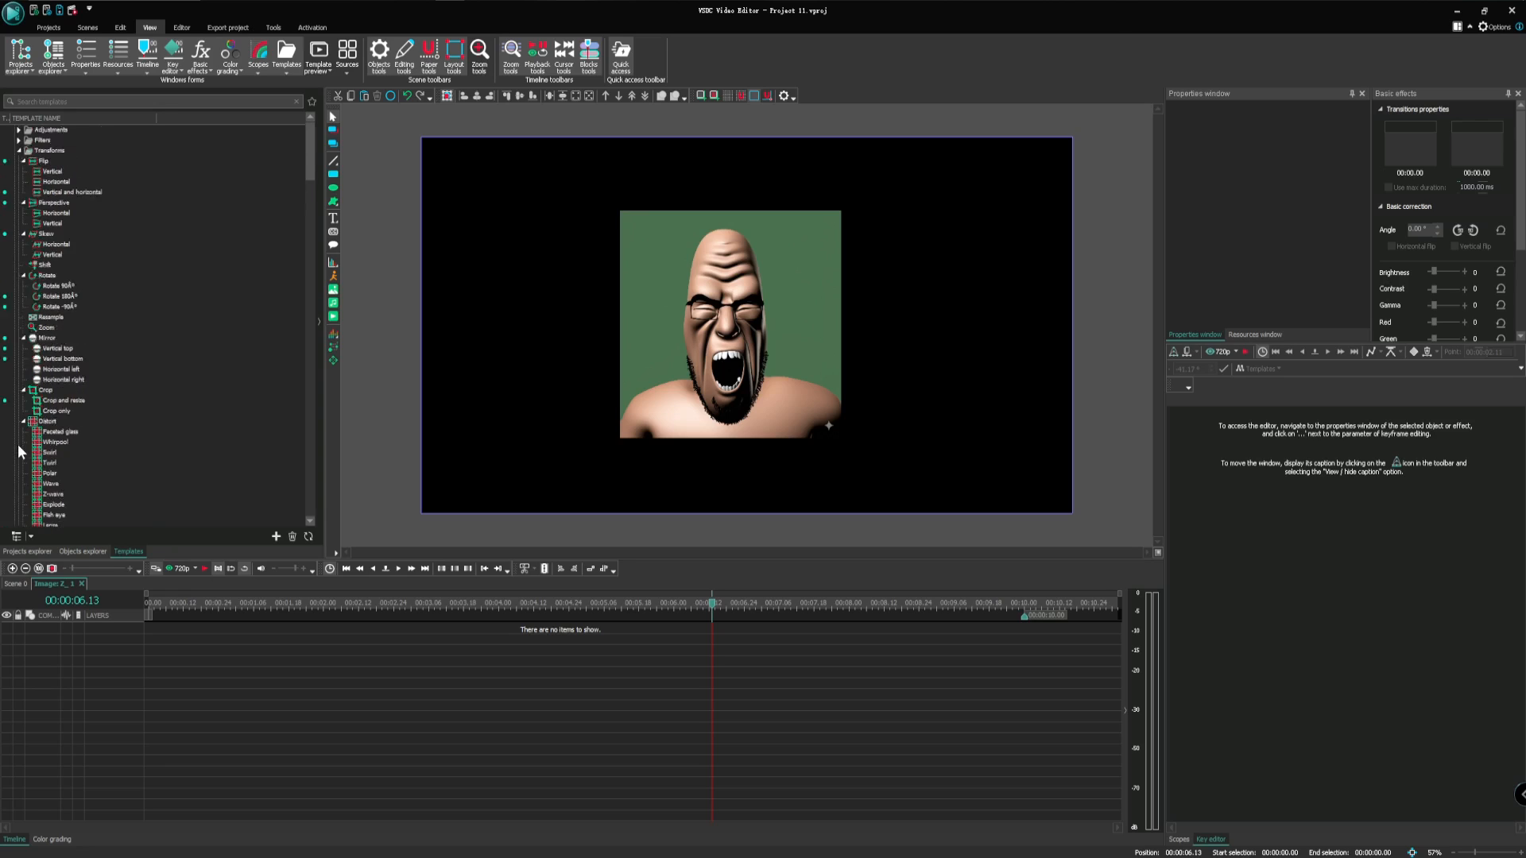
left_click(19, 161)
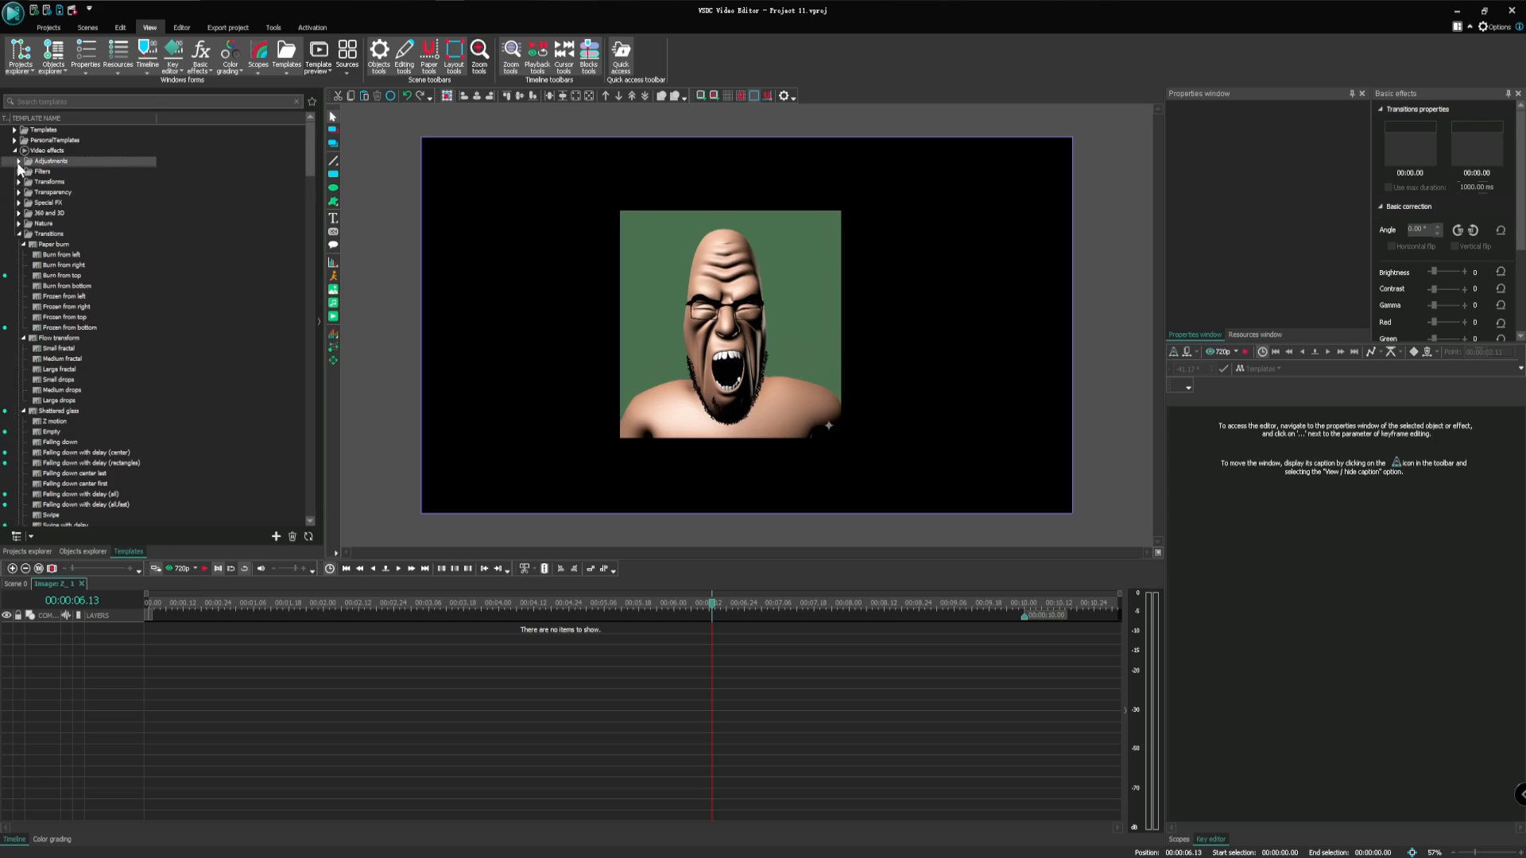
left_click(19, 163)
left_click(18, 182)
left_click(24, 235)
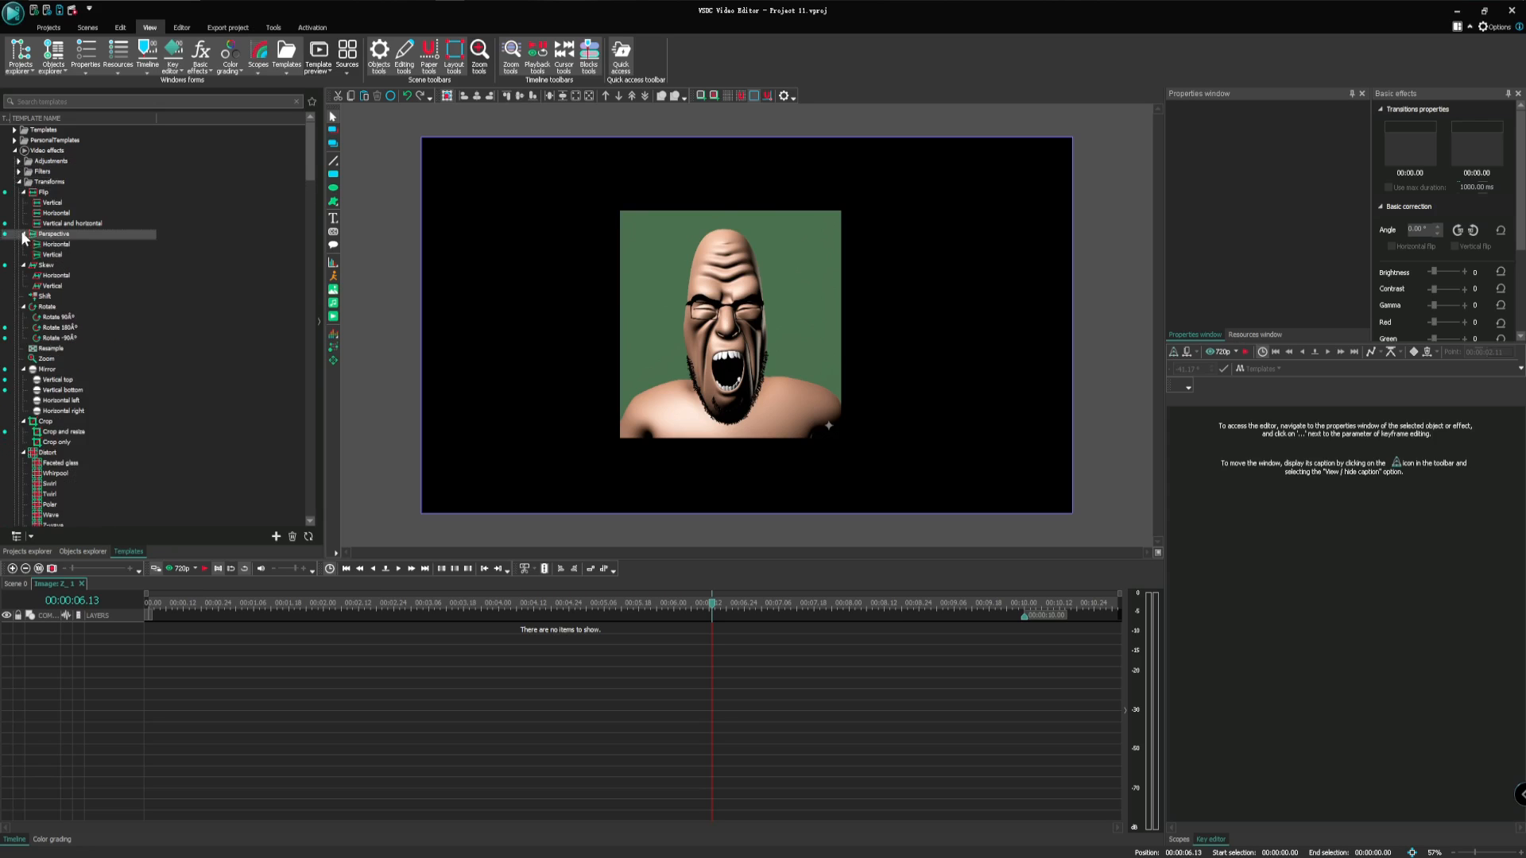
left_click(23, 193)
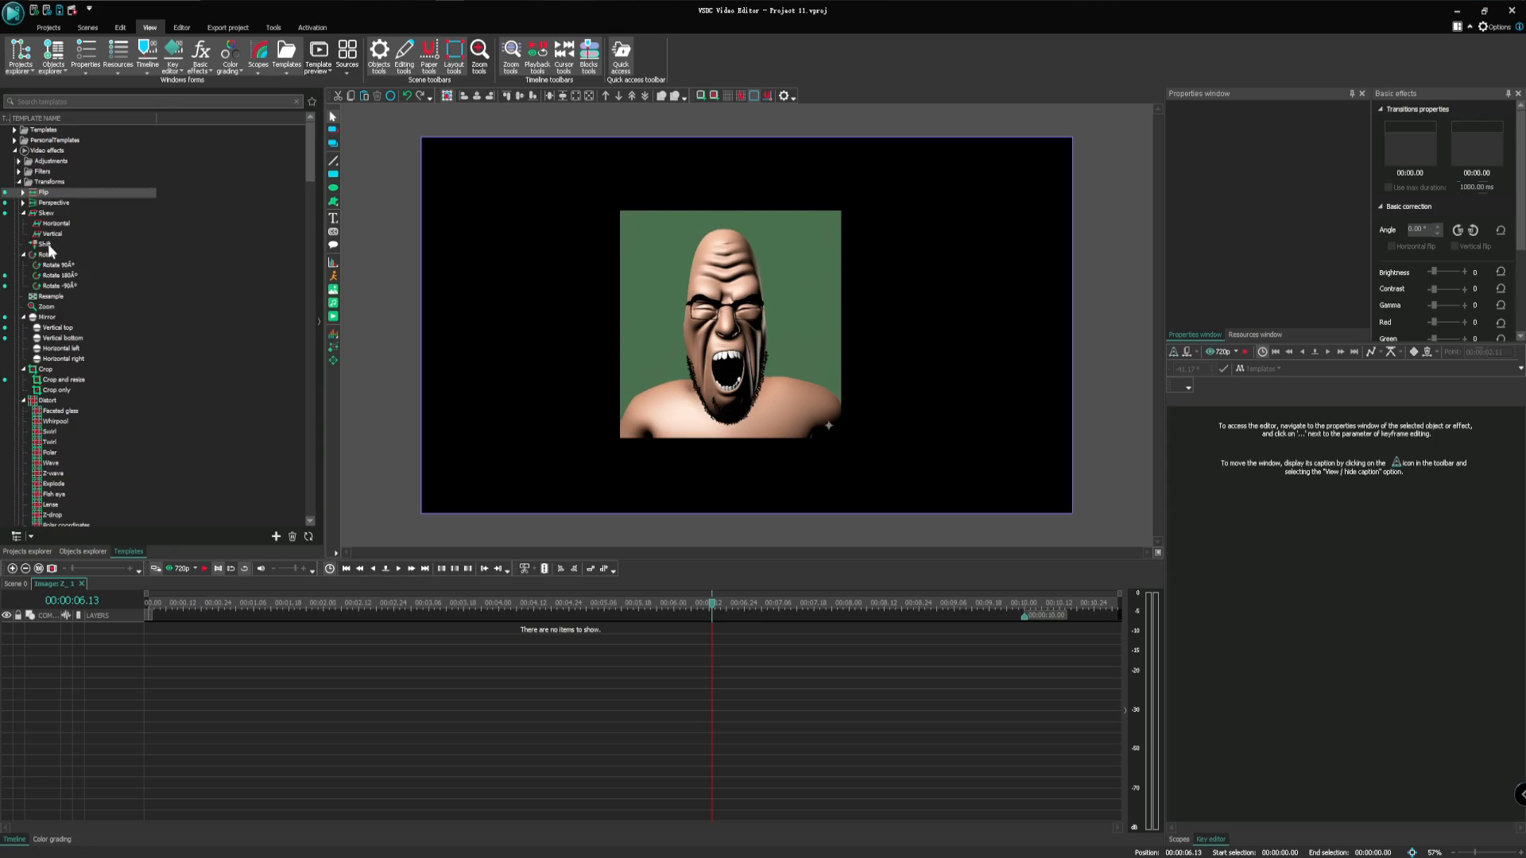
double_click(45, 245)
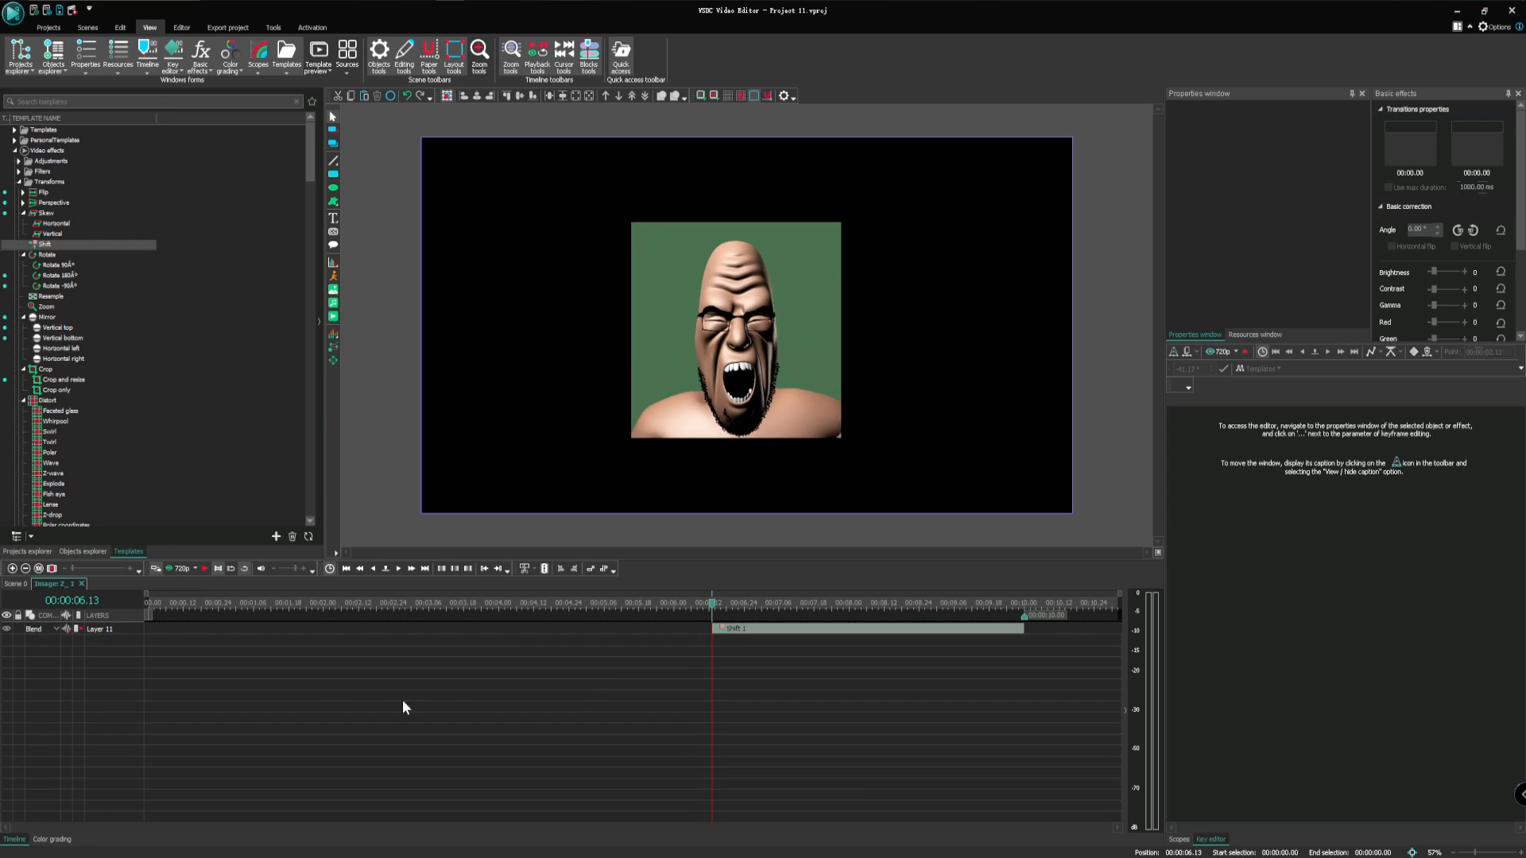
left_click_drag(705, 633, 237, 681)
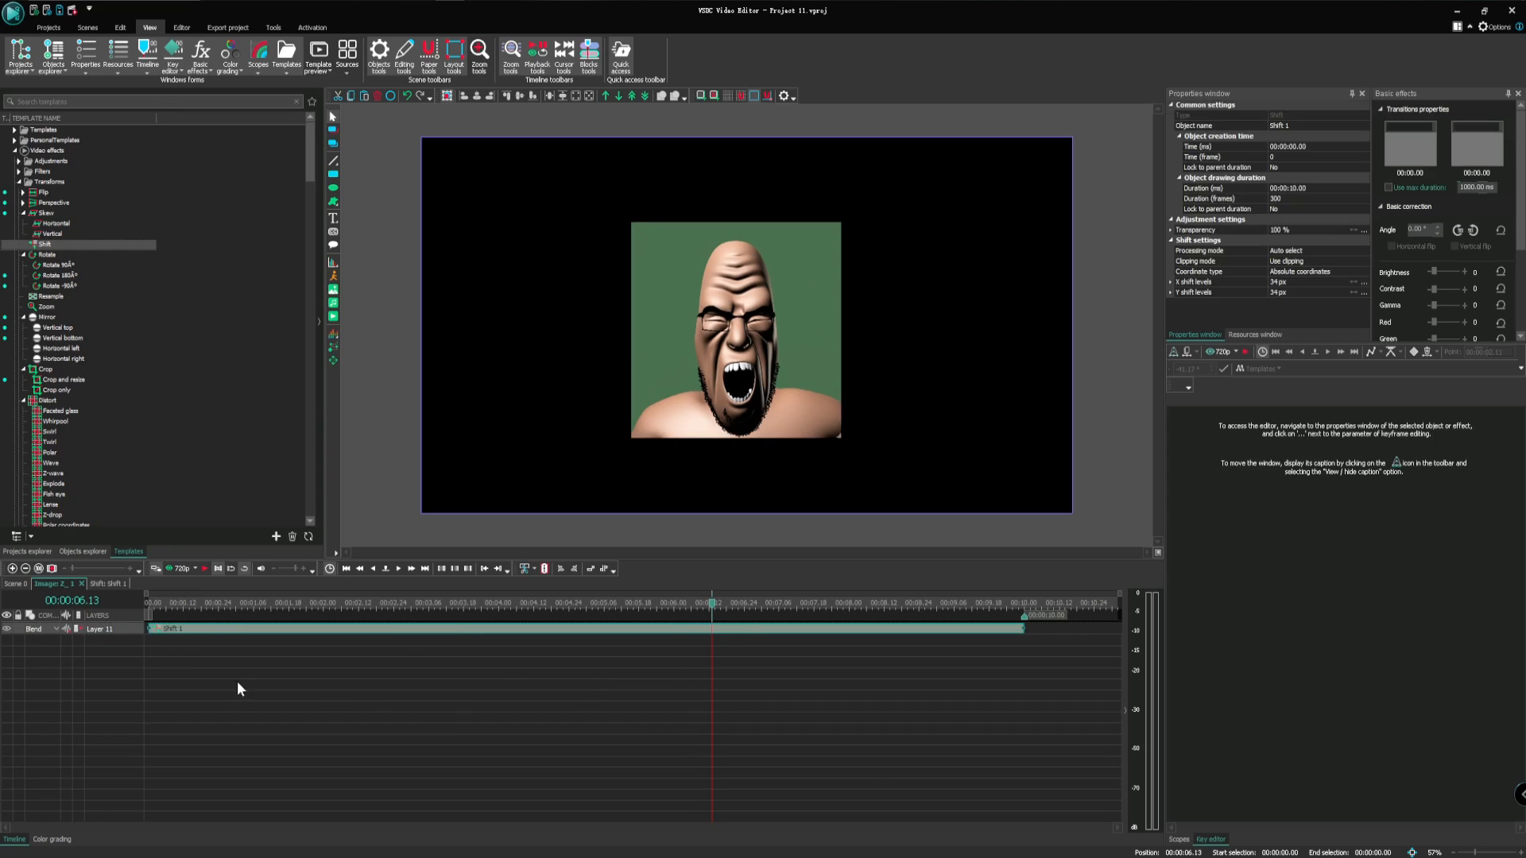
Set the Shift effect's X and Y shift levels to 0 px
left_click(525, 633)
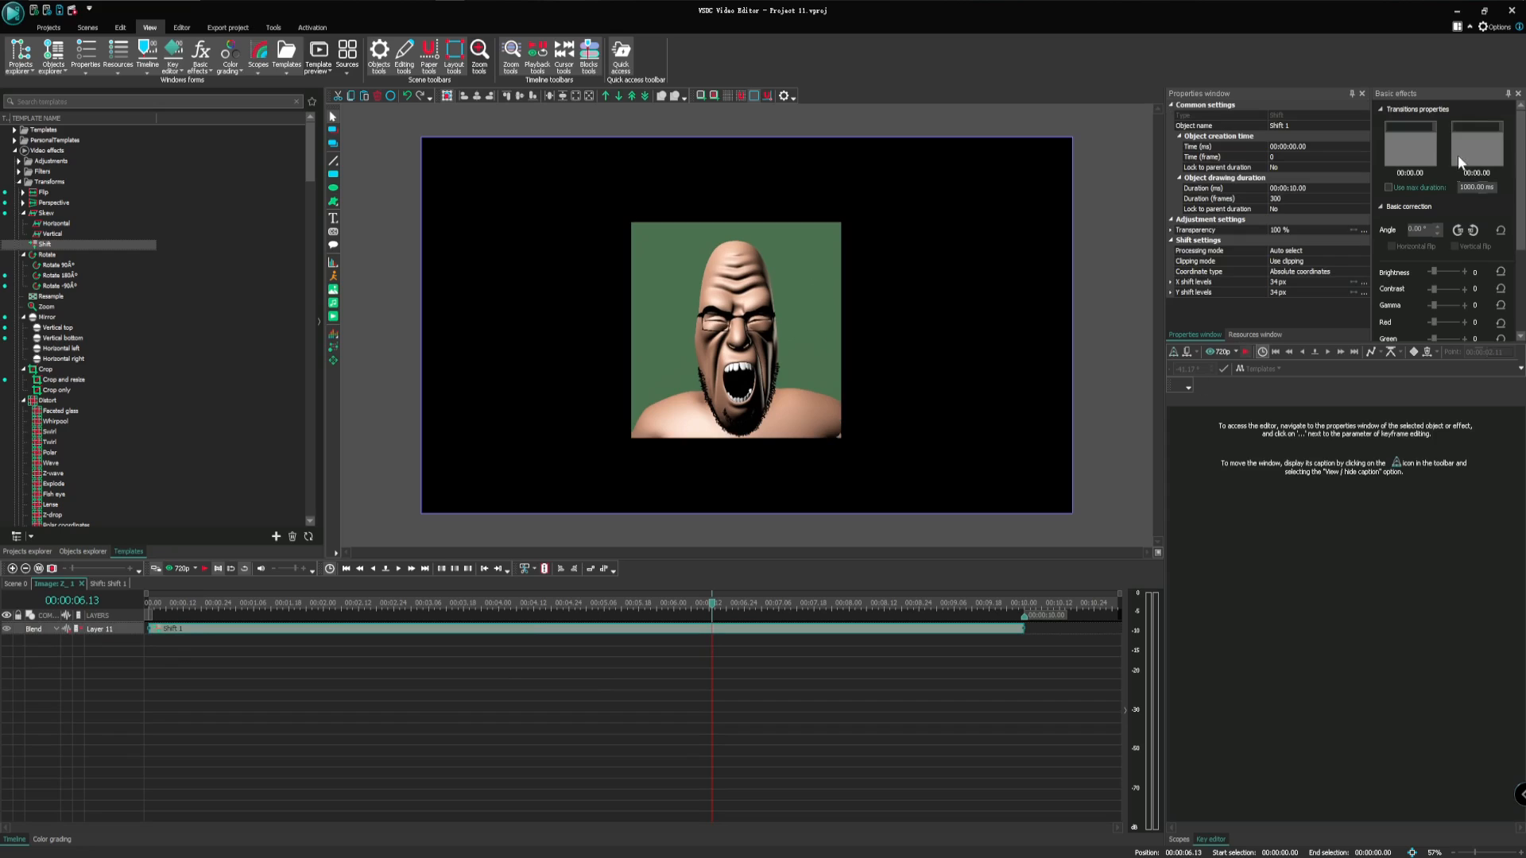
left_click(1277, 284)
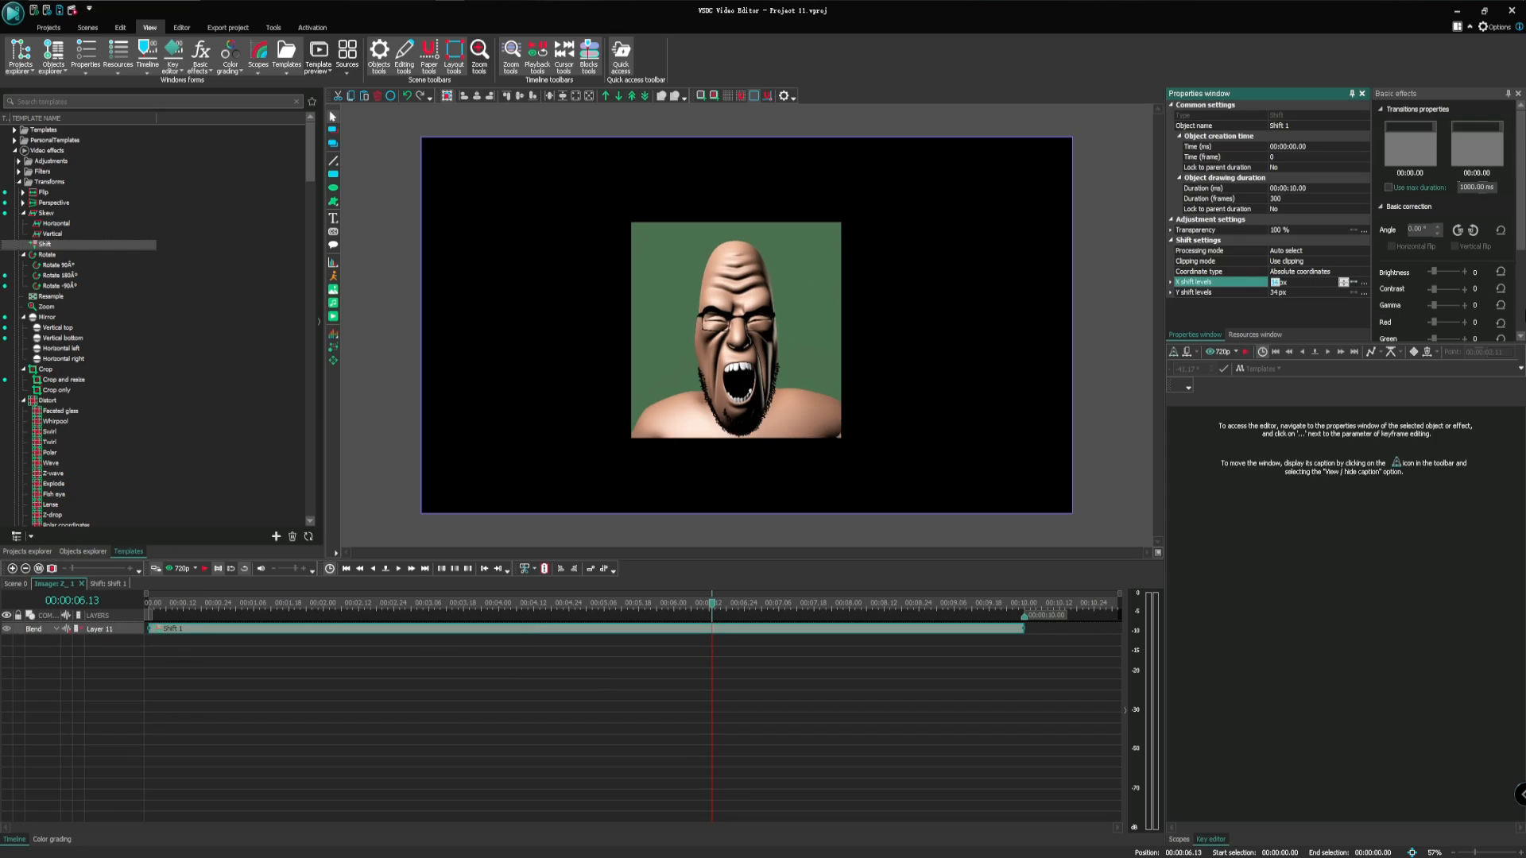
type("0")
key("Return")
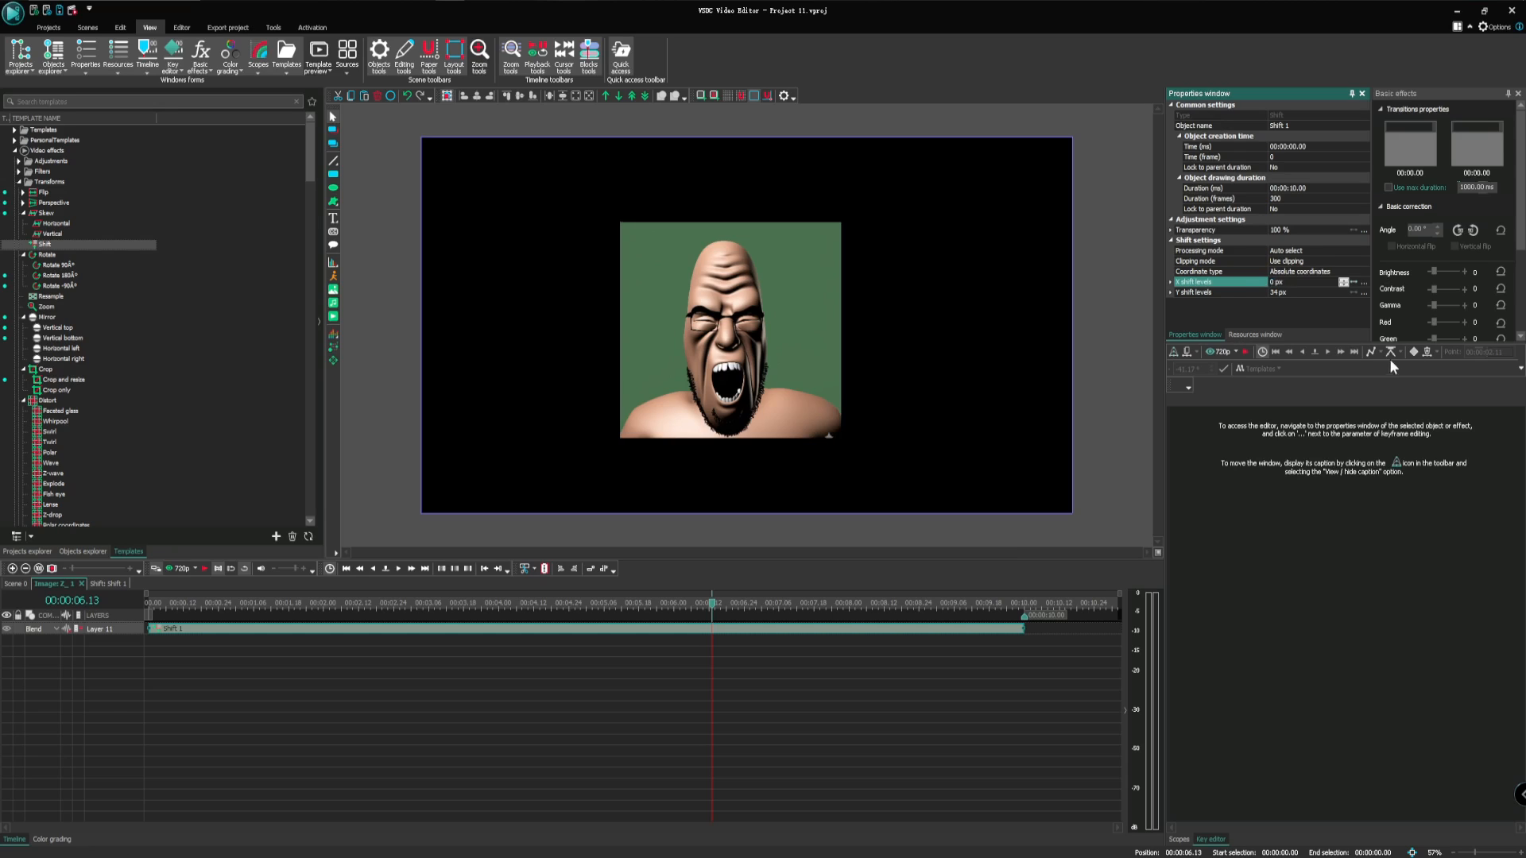
left_click(1277, 293)
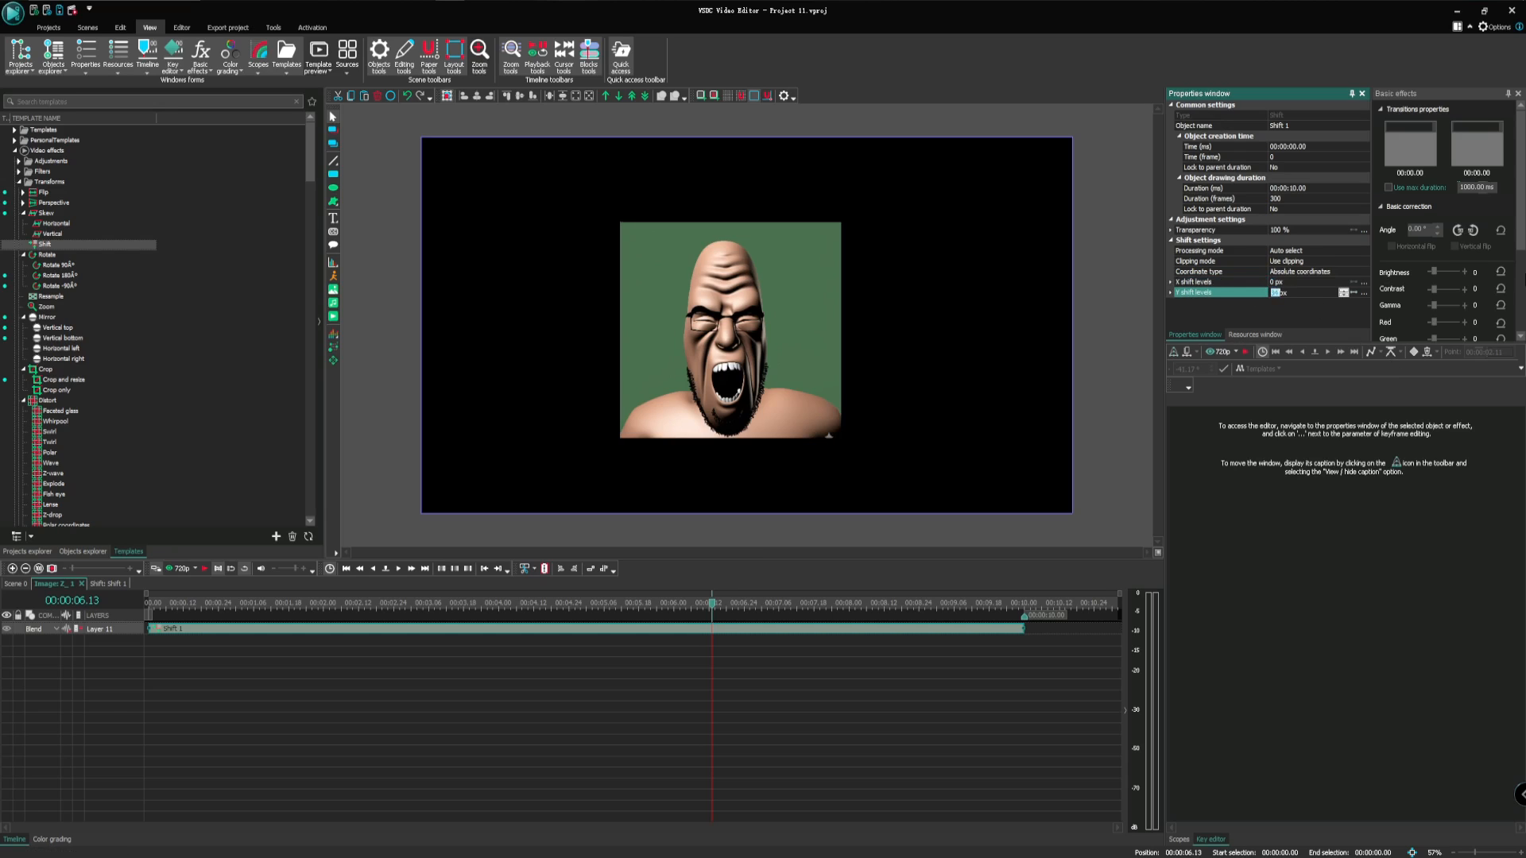
type("0")
key("Return")
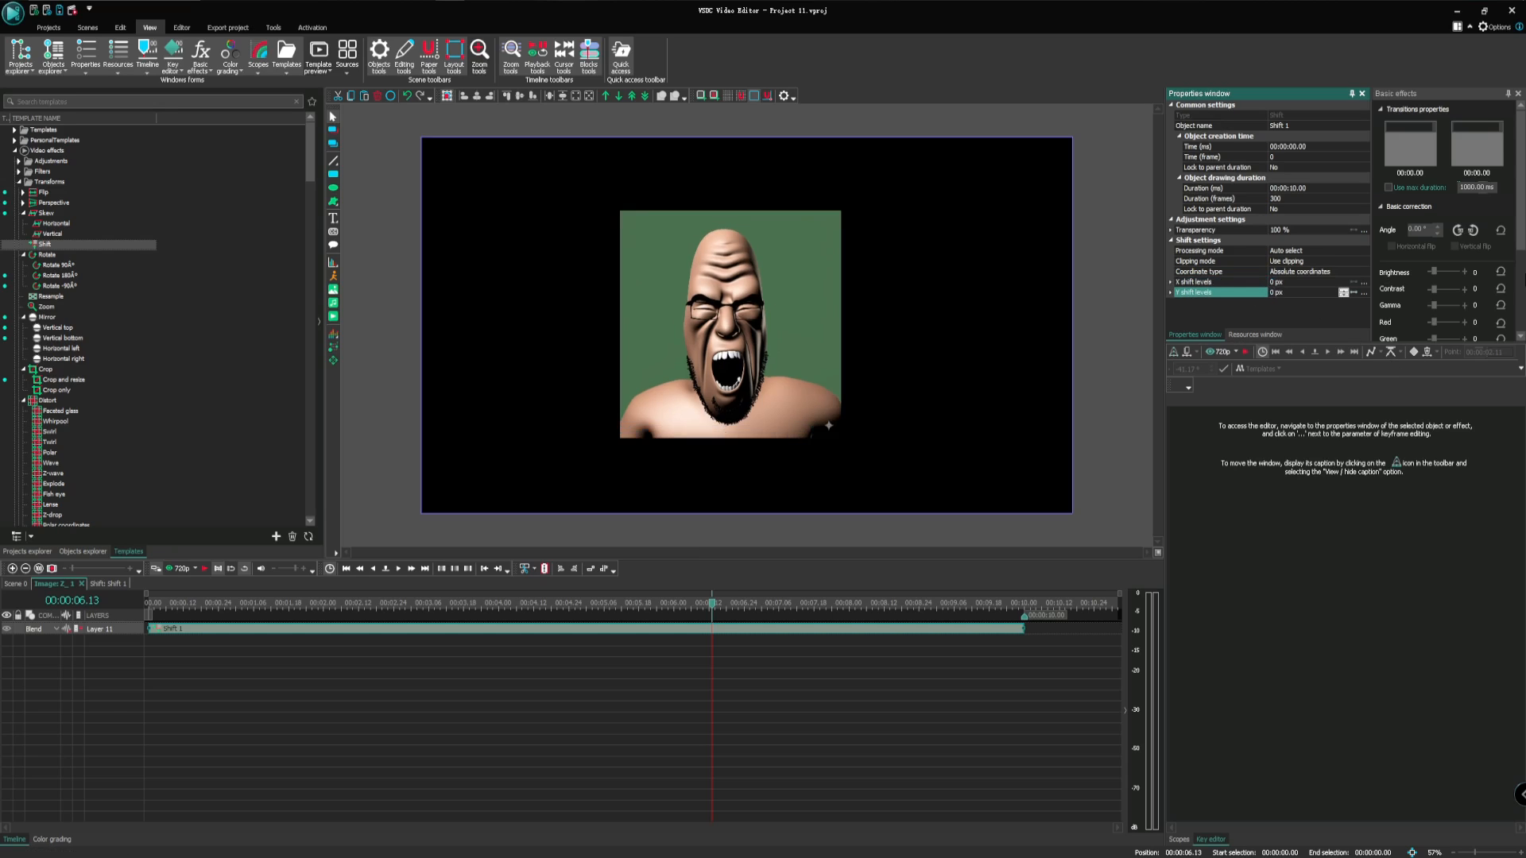
Set the Shift effect's clipping mode to Without clipping and raise its constant X shift curve to about 535 px
double_click(1292, 264)
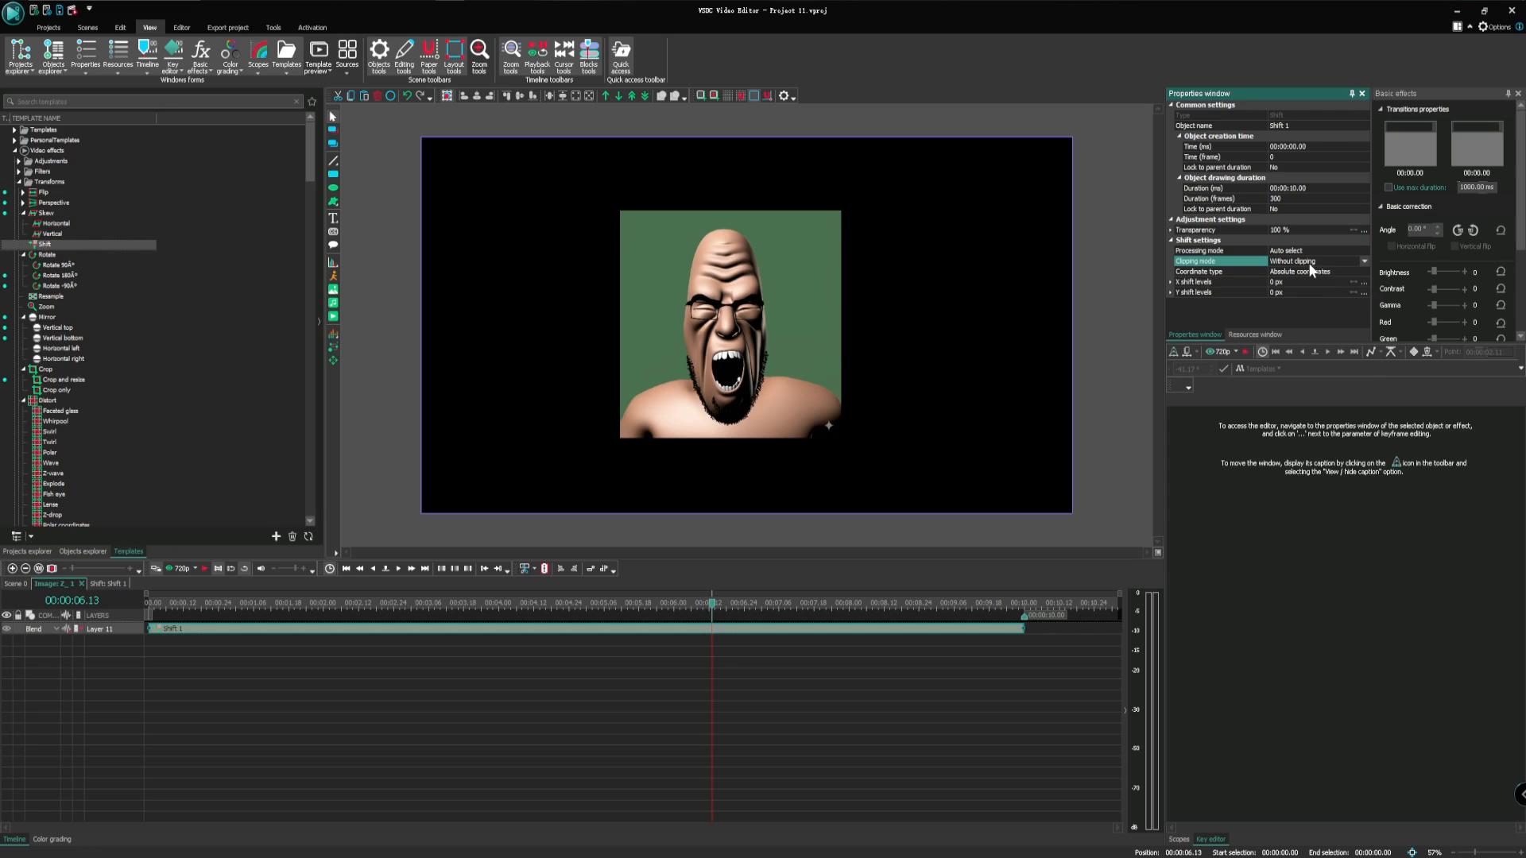
left_click(1364, 282)
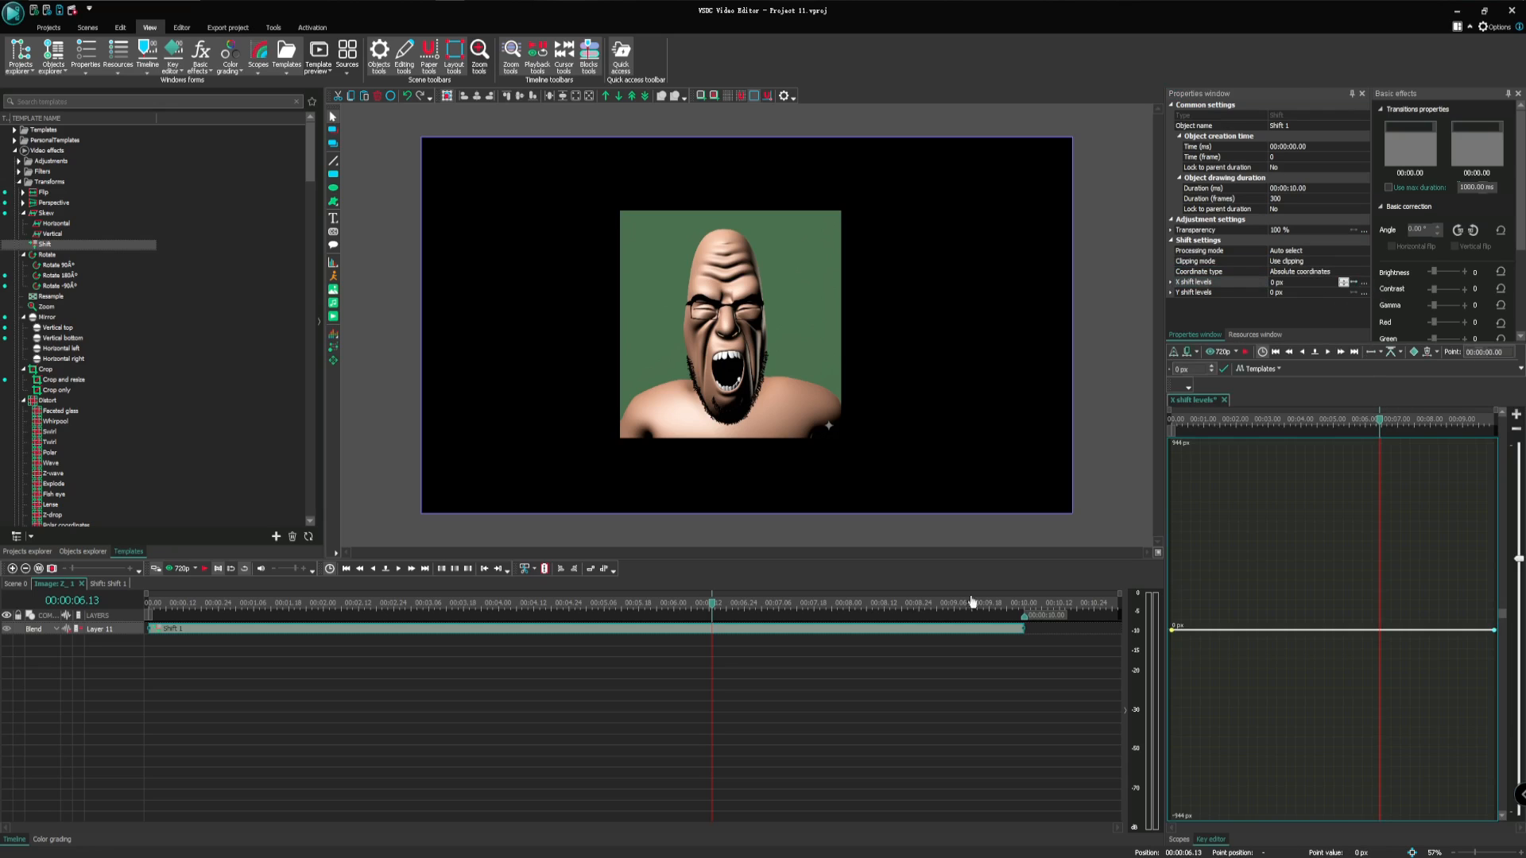
left_click_drag(1172, 629, 1203, 636)
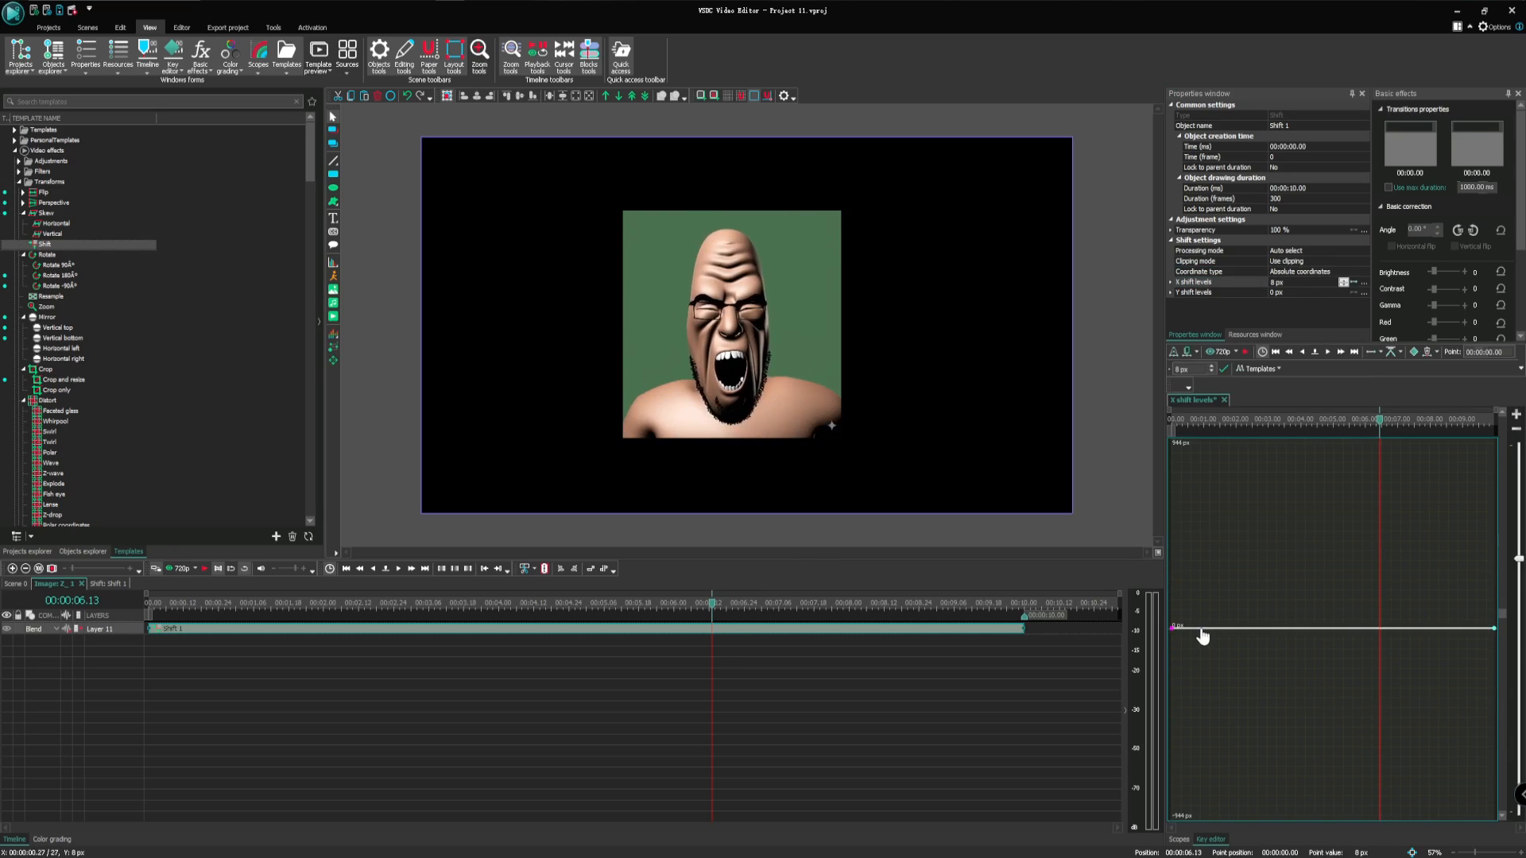
double_click(1301, 266)
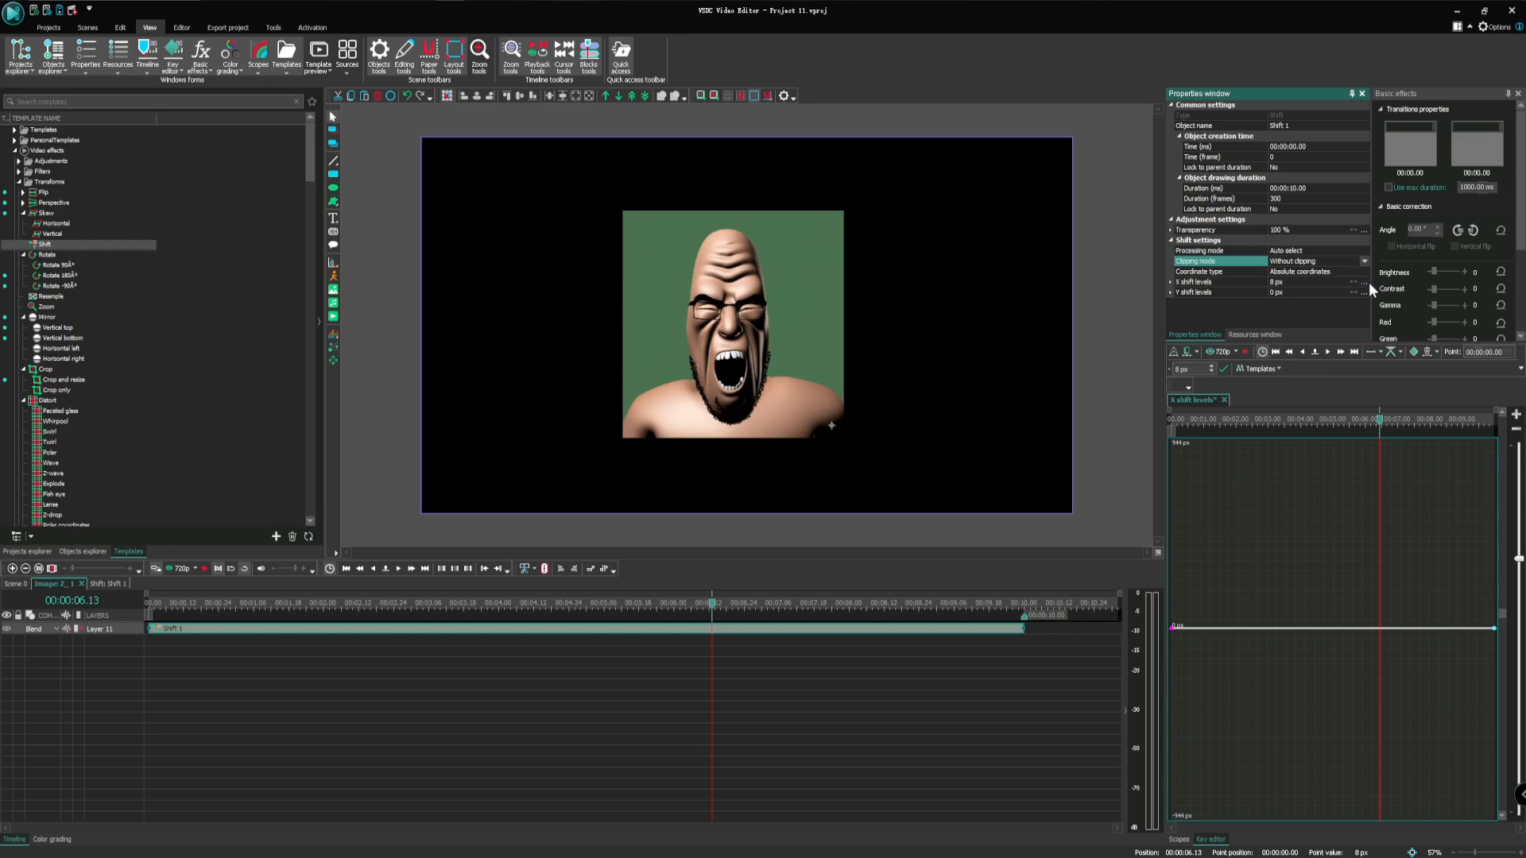
left_click_drag(1174, 628, 1174, 521)
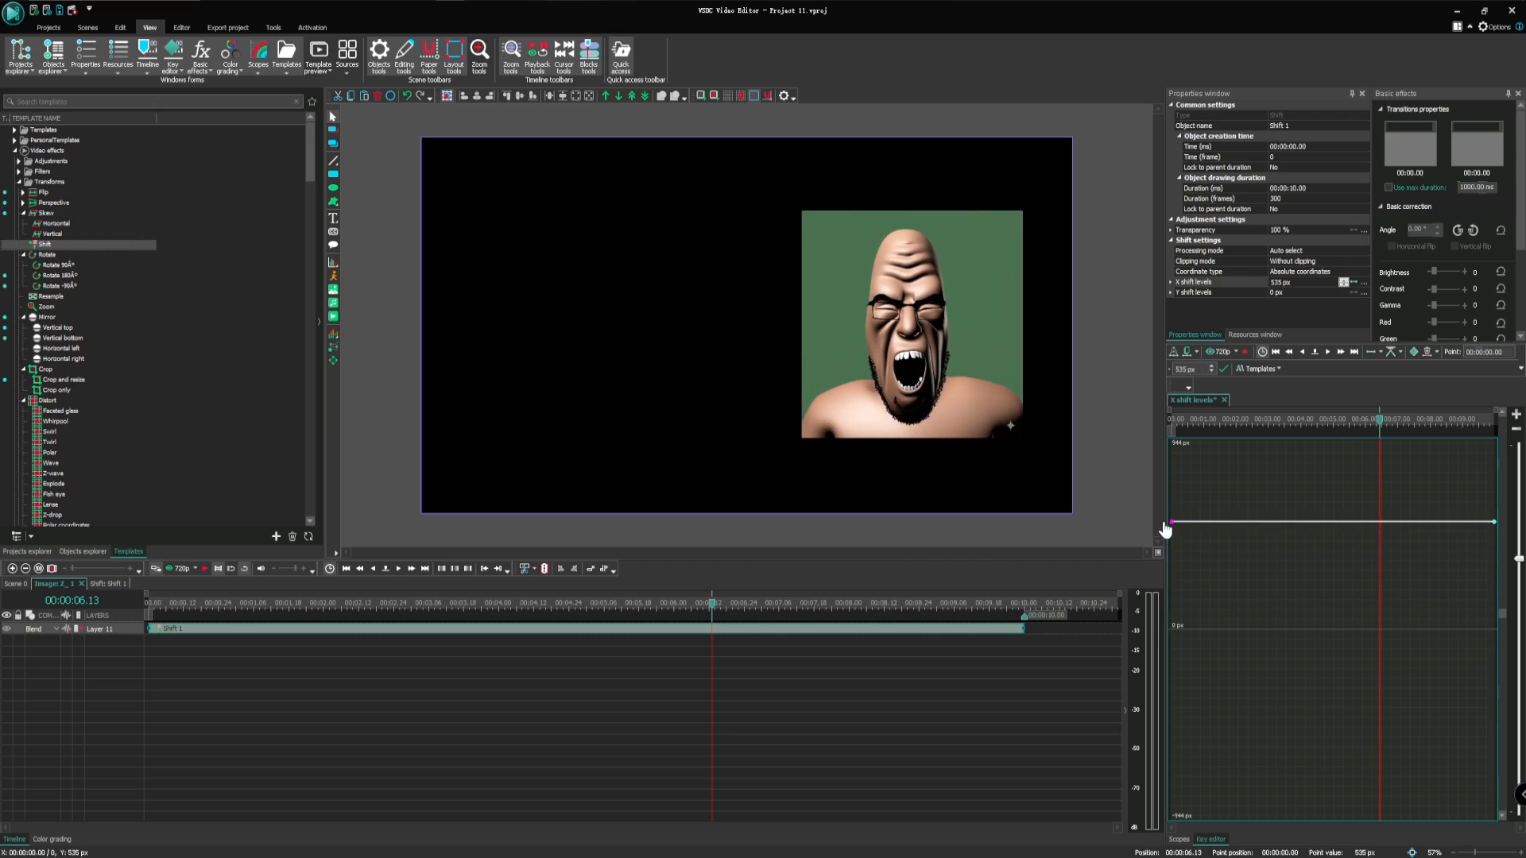
Switch the X shift curve to Linear parameter change along a trajectory and add a keyframe at 00:00:05.03 lowered to about -341 px
left_click(1380, 353)
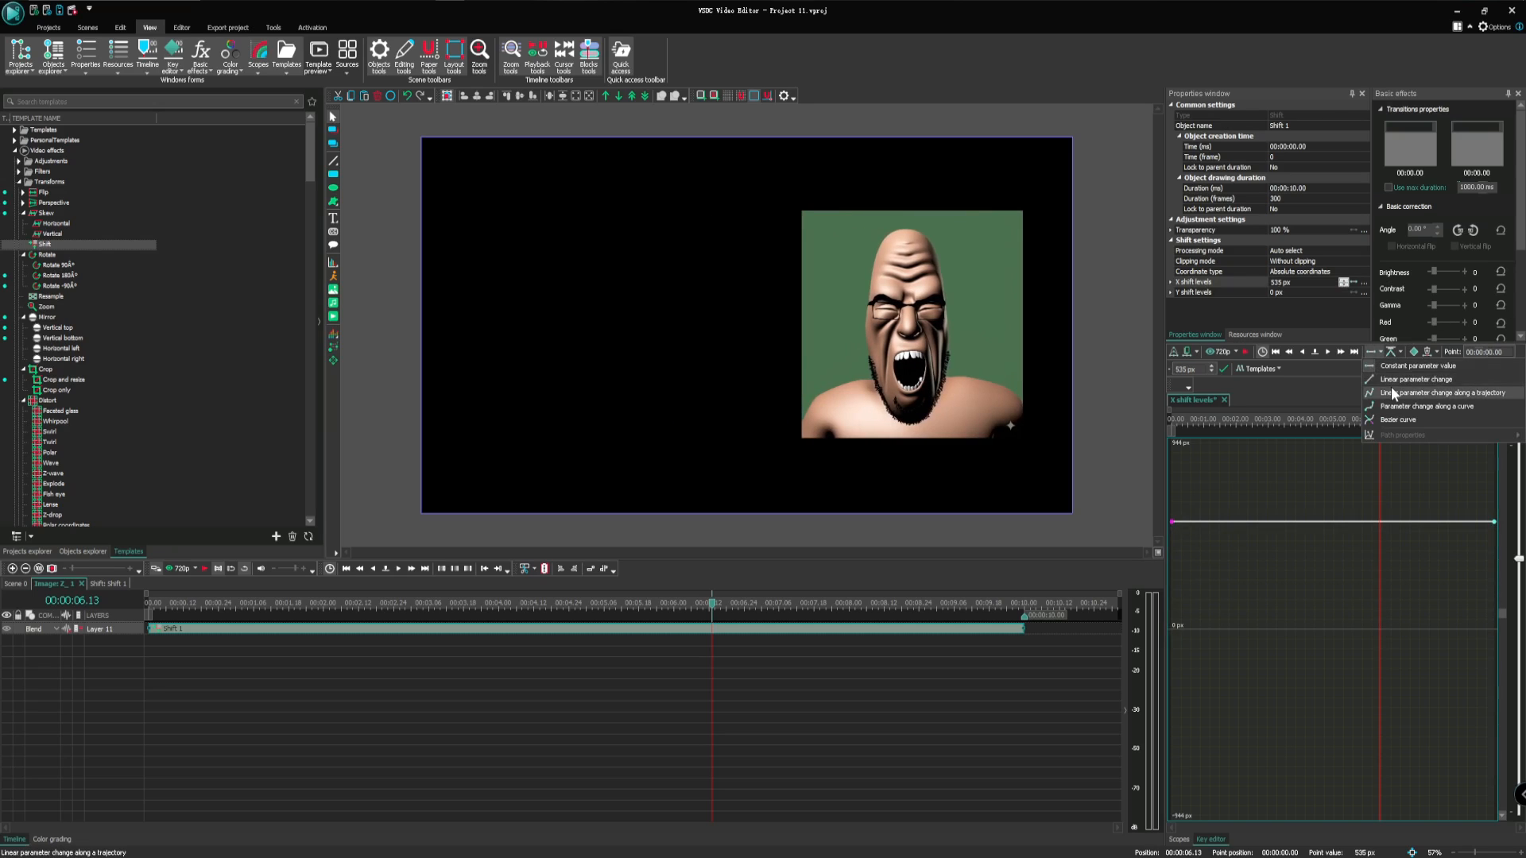
left_click(1391, 387)
double_click(1355, 523)
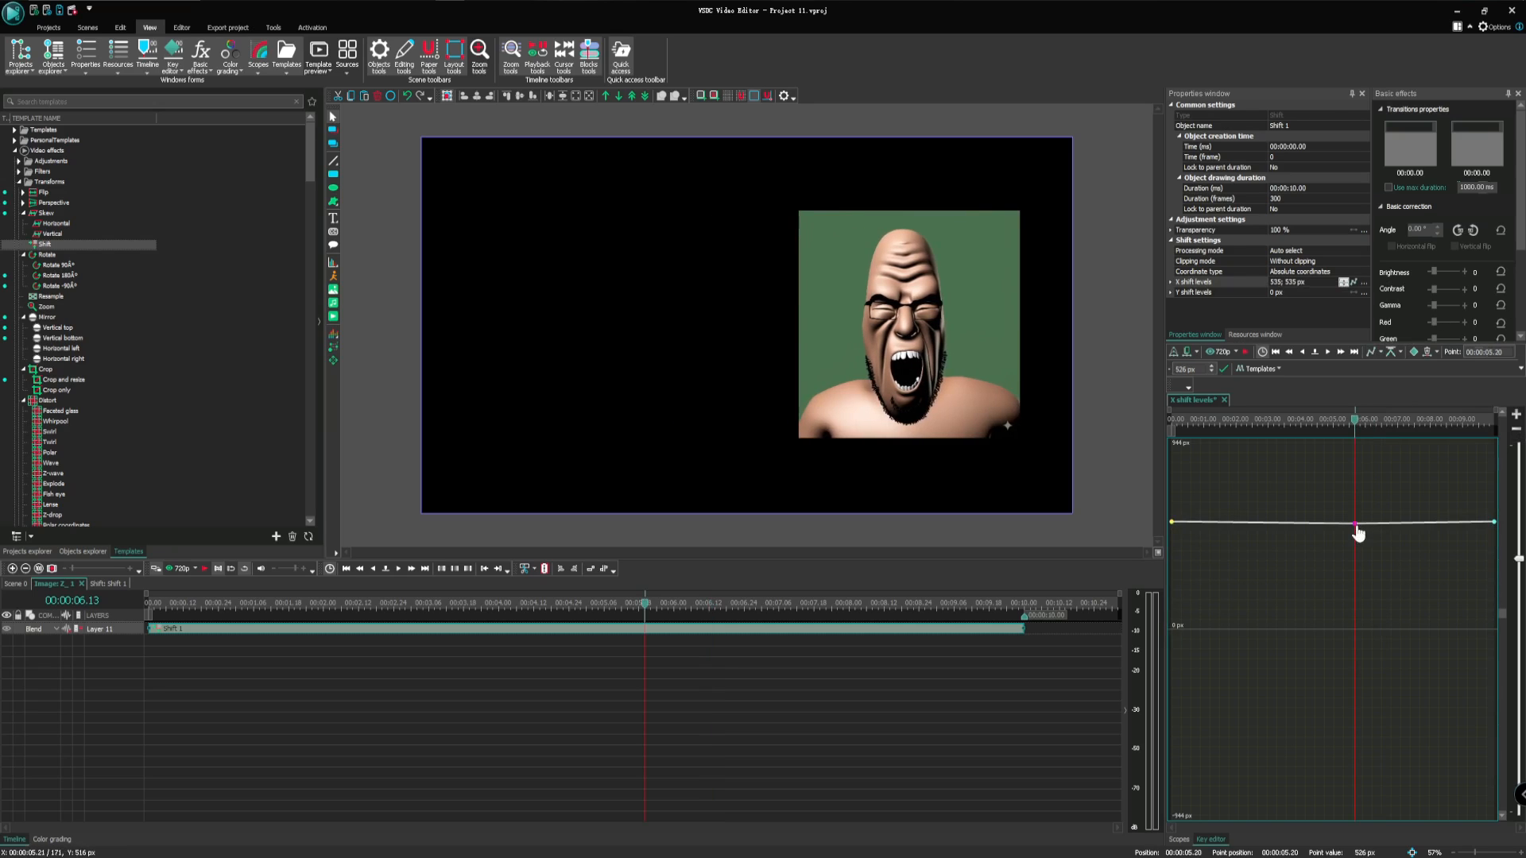
left_click_drag(1357, 526, 1336, 698)
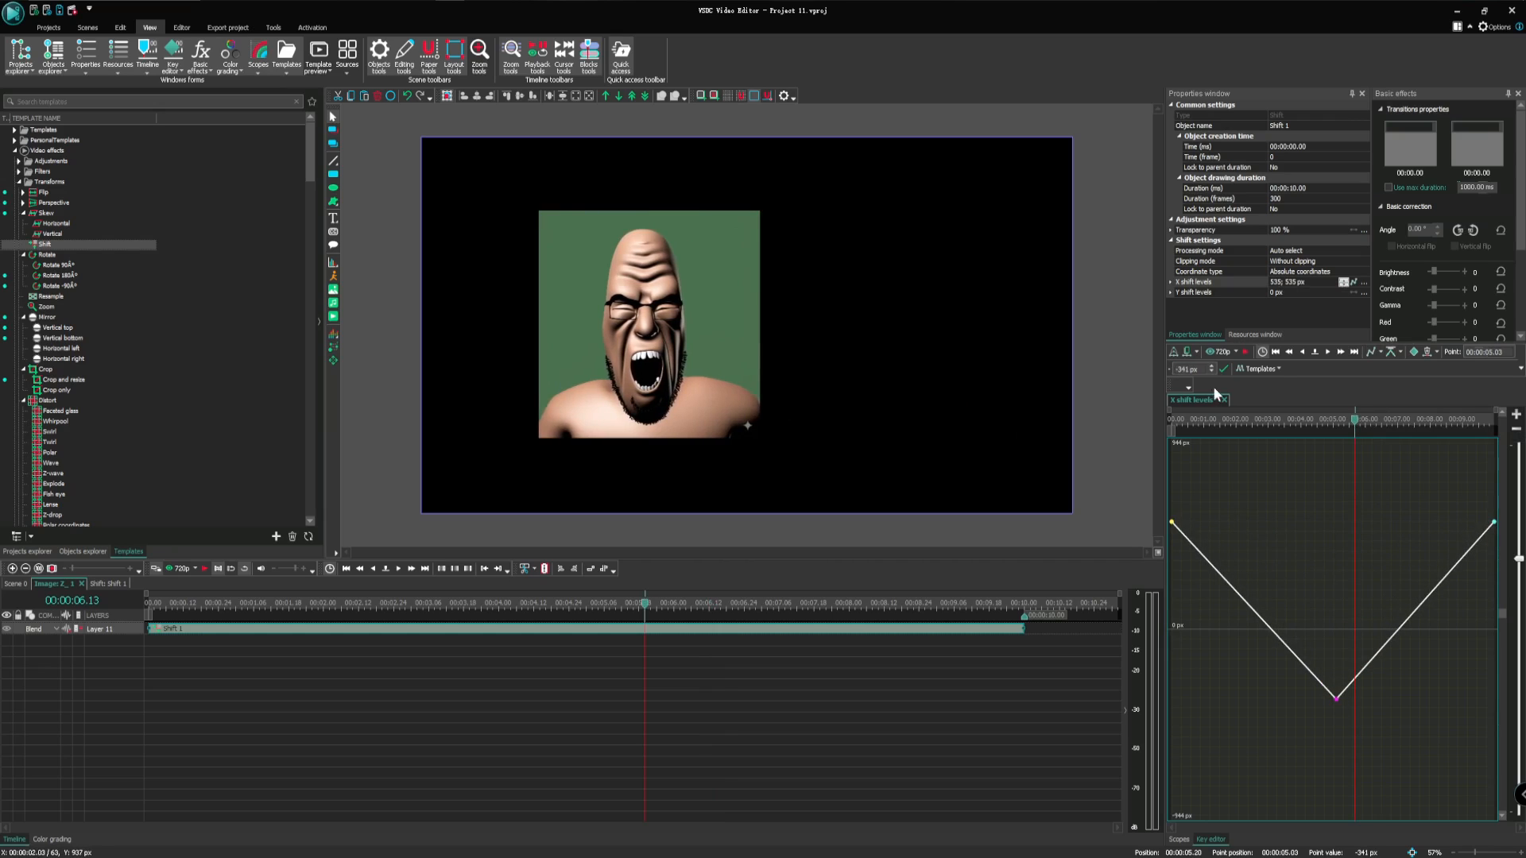
Preview the horizontal shift animation at several moments between the clip's start and 00:00:05.04, finishing at 00:00:00.00
left_click(1175, 421)
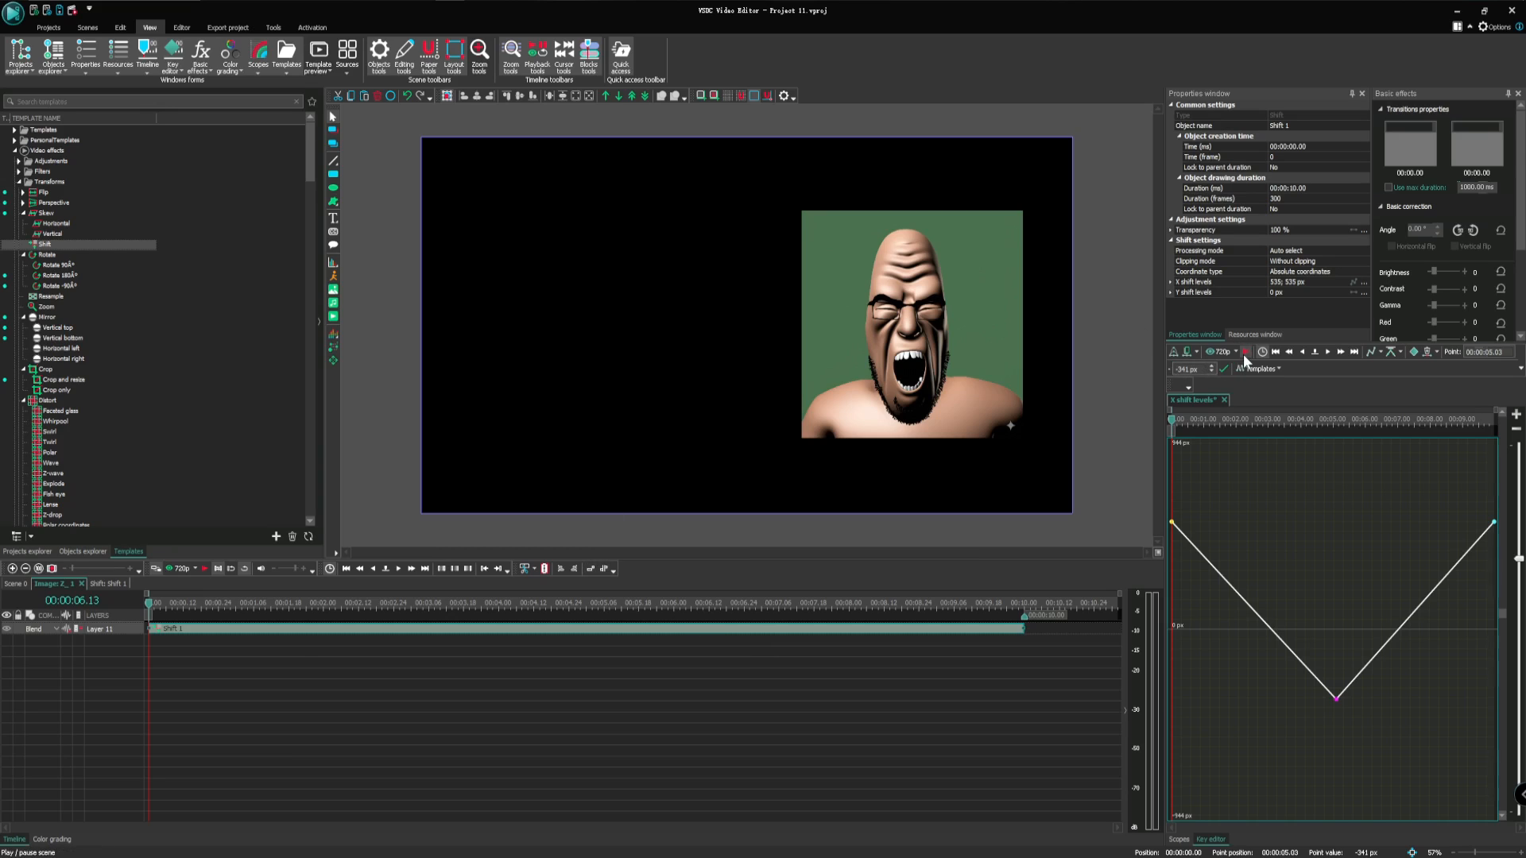
left_click(56, 629)
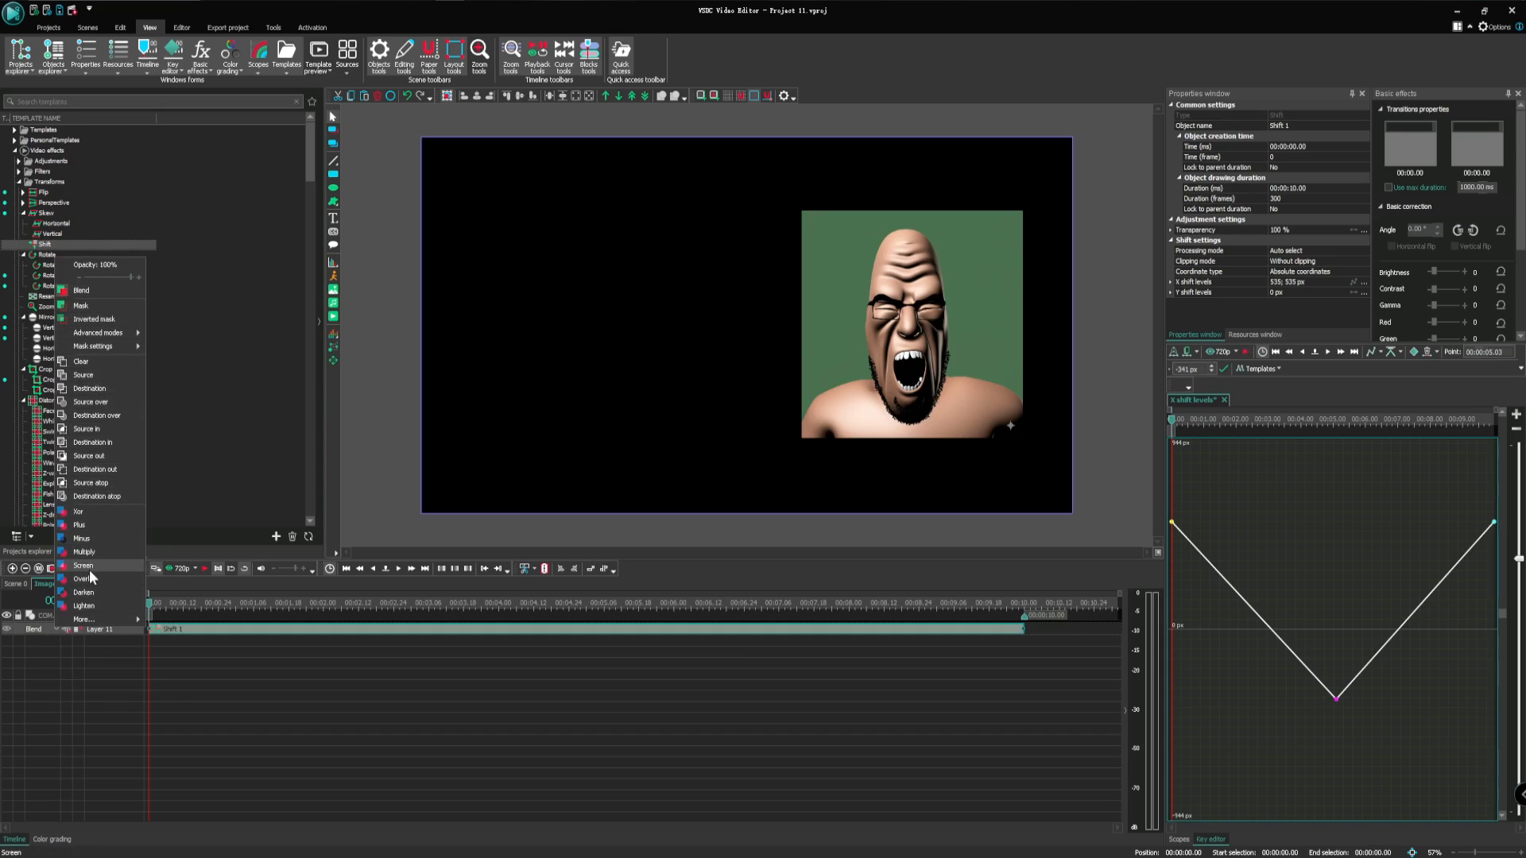
left_click(44, 702)
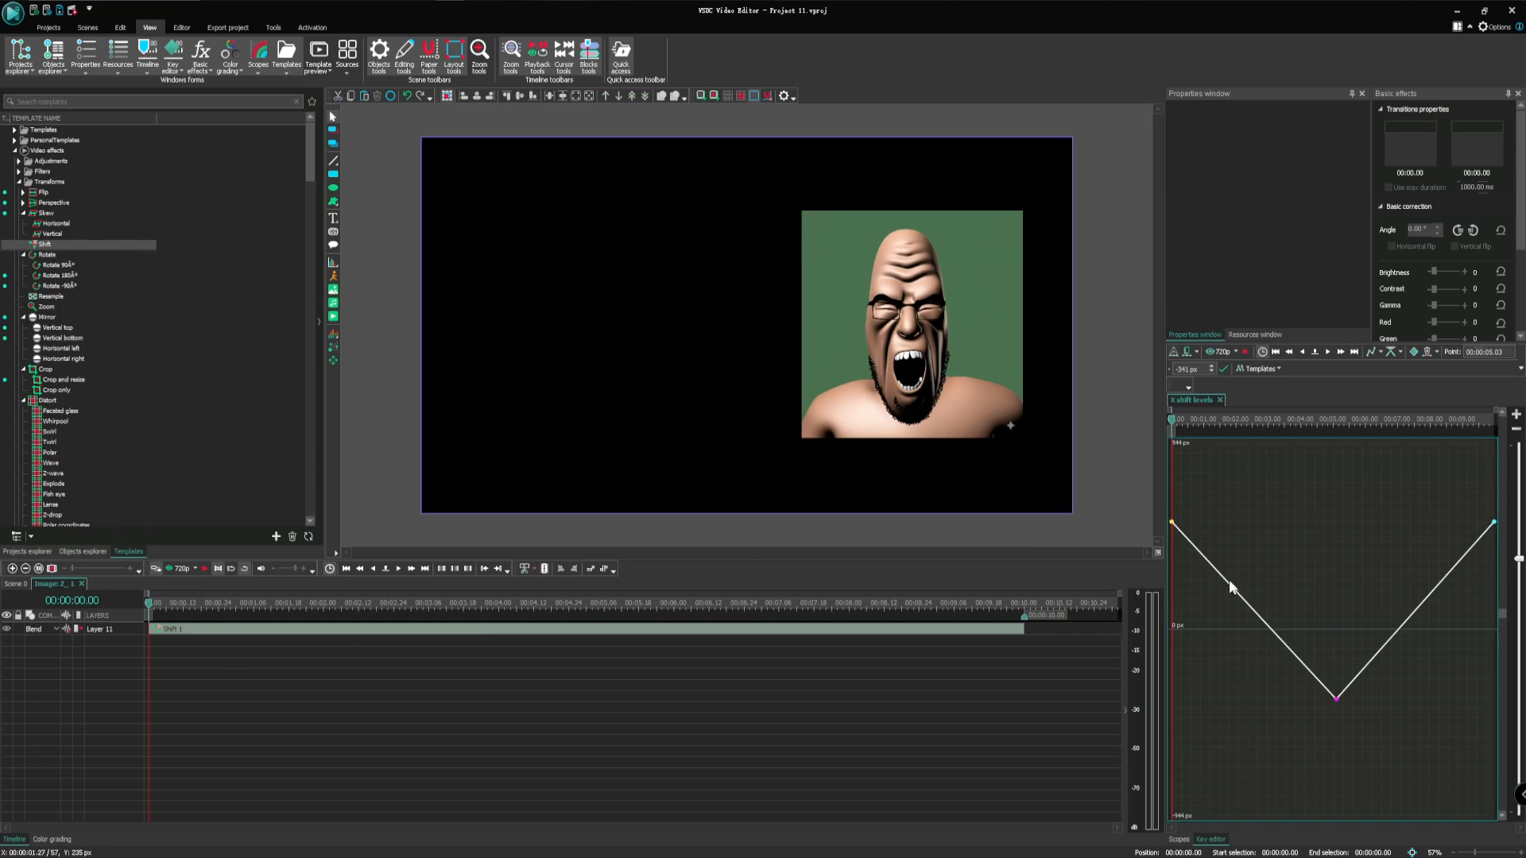
left_click(378, 606)
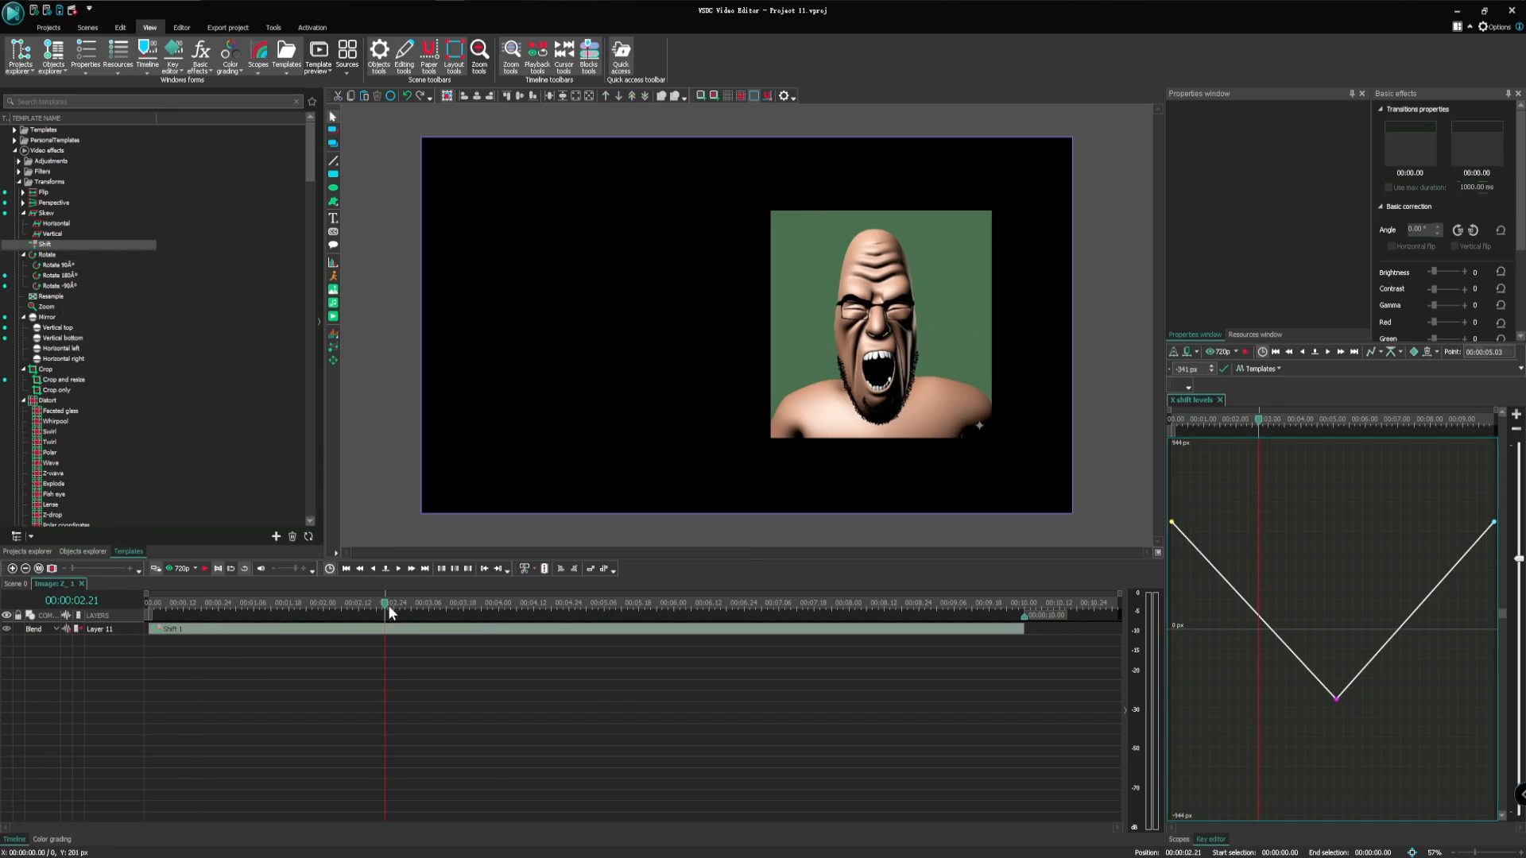
left_click(496, 605)
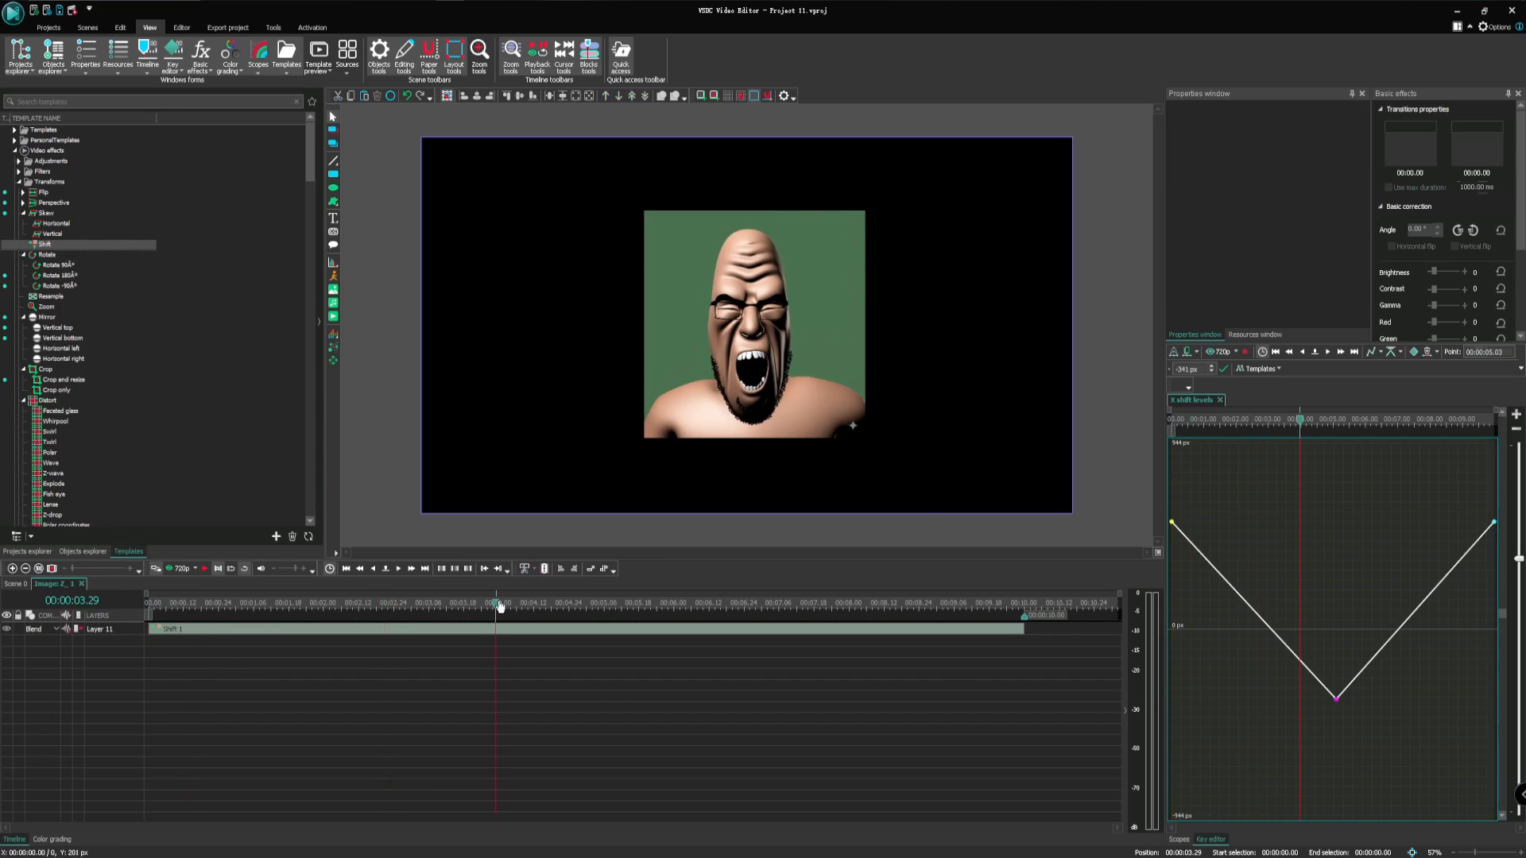
left_click(599, 606)
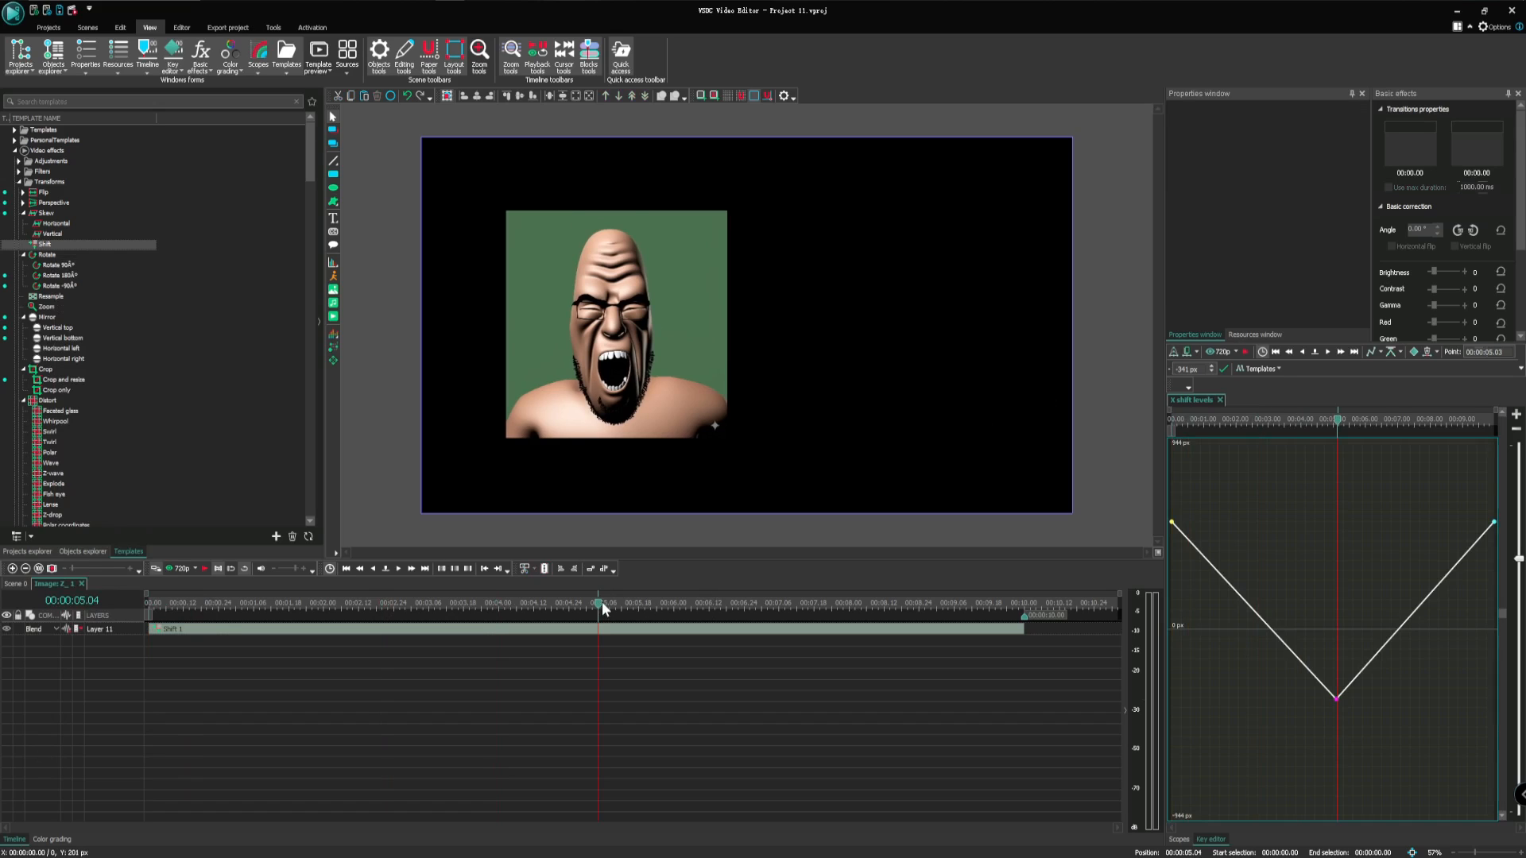
left_click(149, 606)
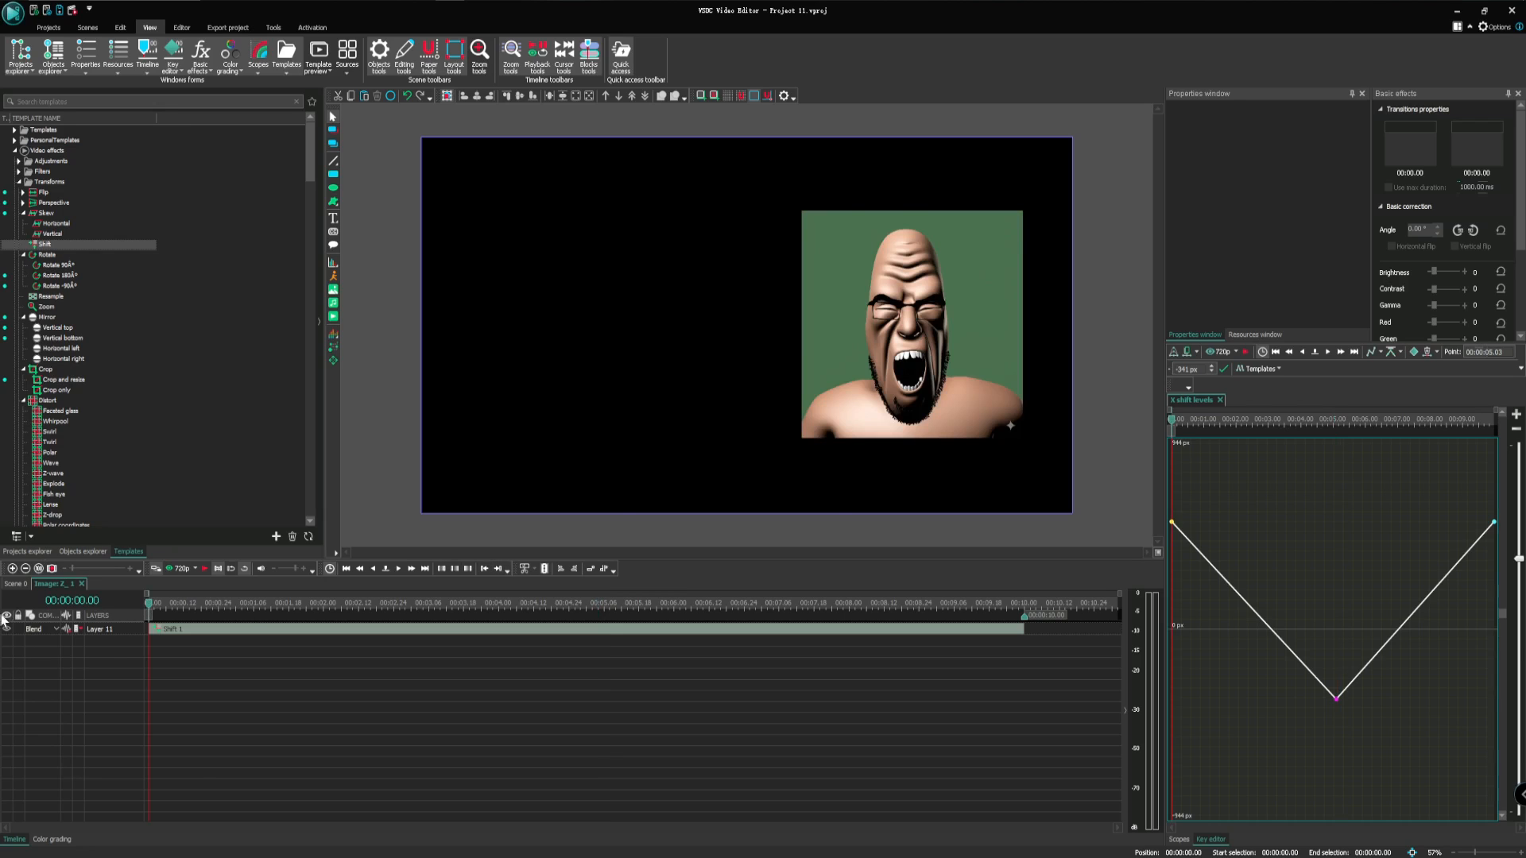
Return to the main scene and add the waving man's photo on a new layer beneath the animated image
left_click(16, 584)
left_click(673, 701)
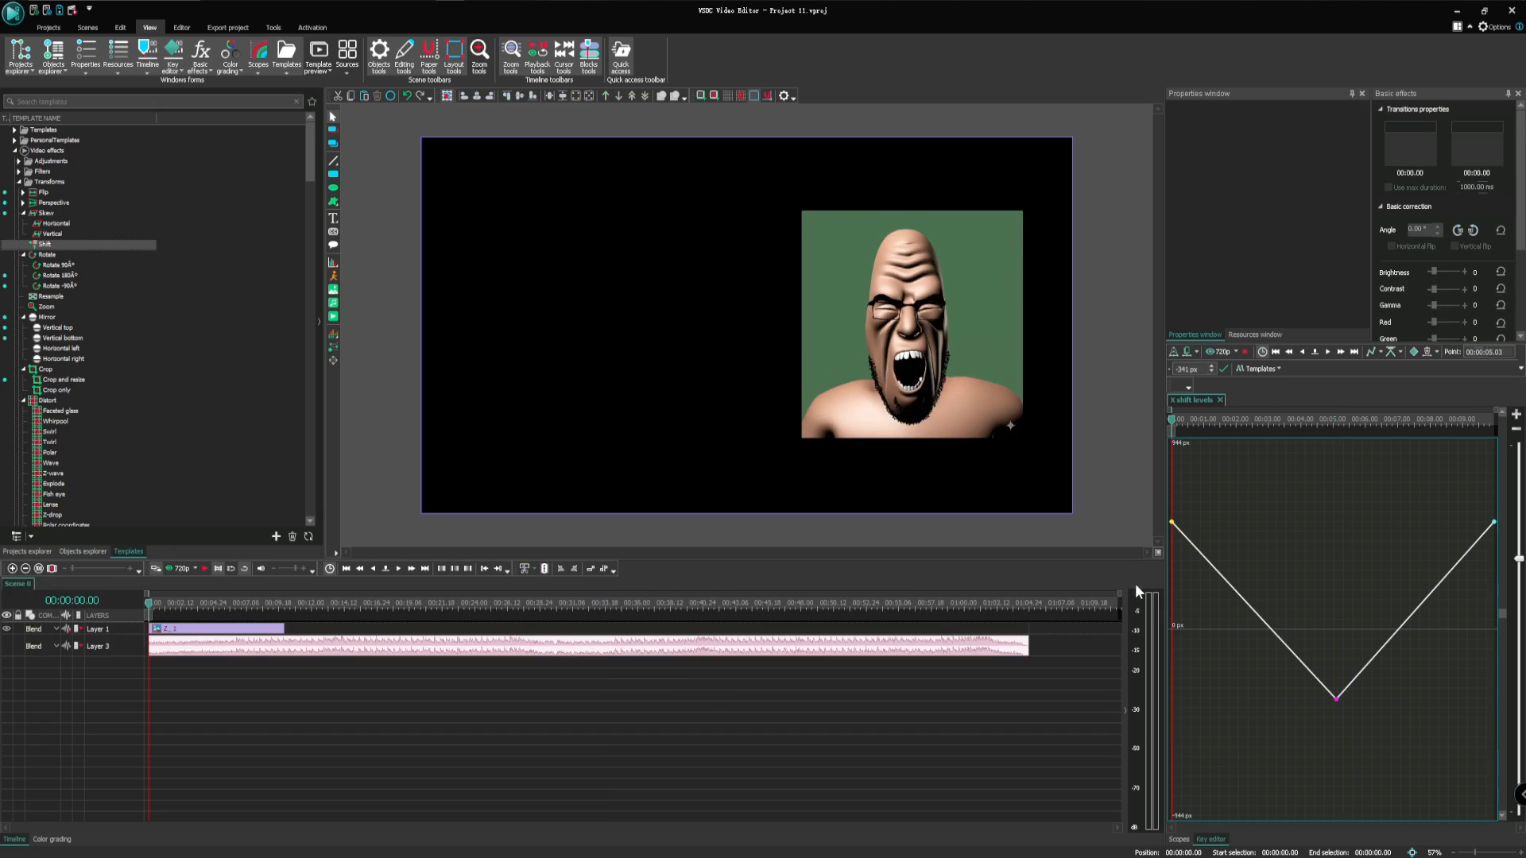
scroll(433, 609, "up", 5)
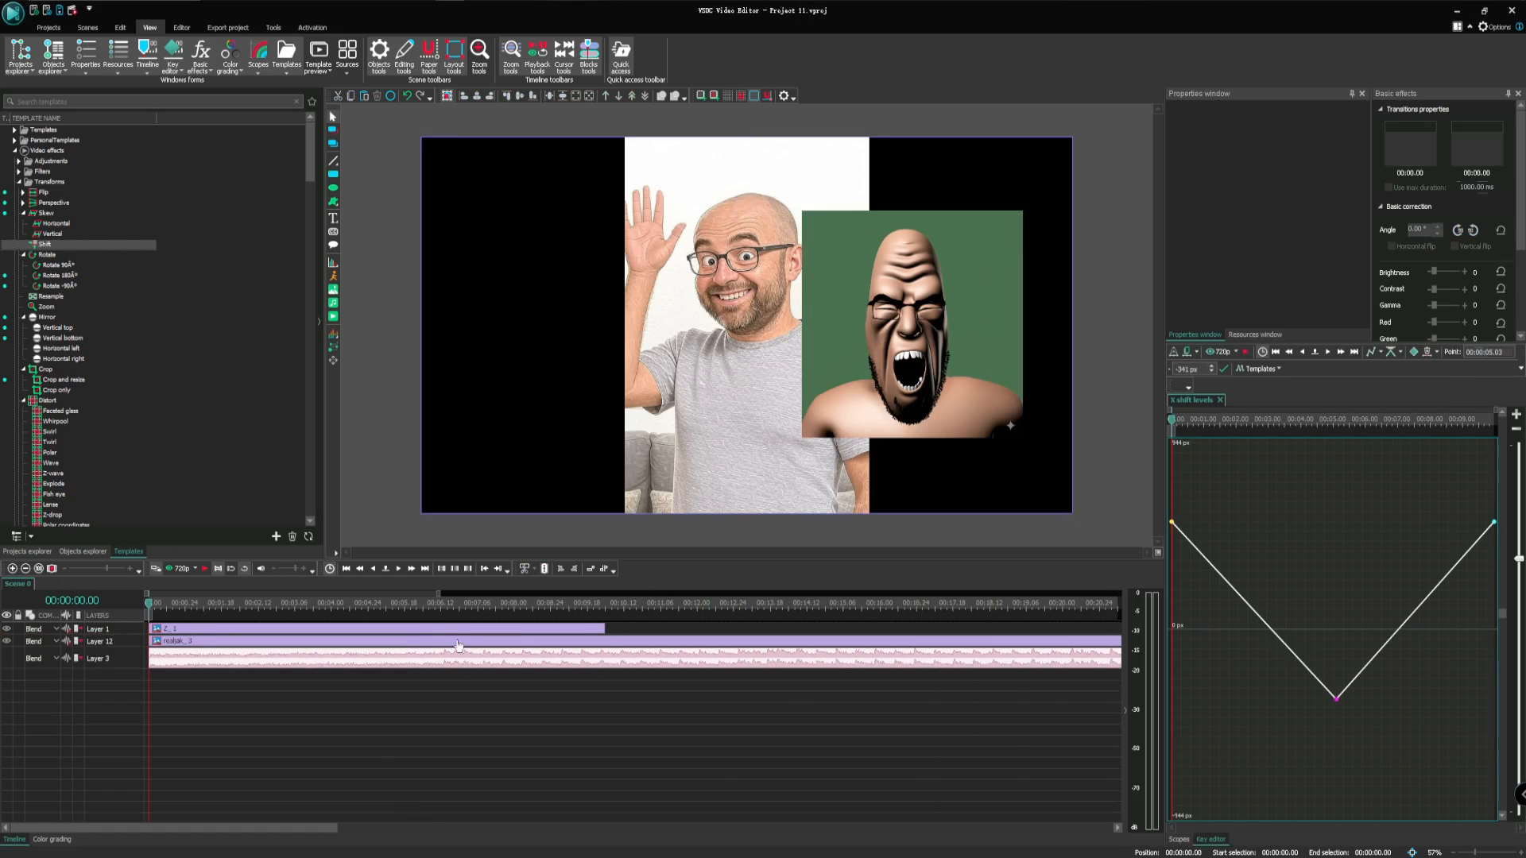
Move the animated image up and to the left so it covers most of the waving man's head
left_click(450, 631)
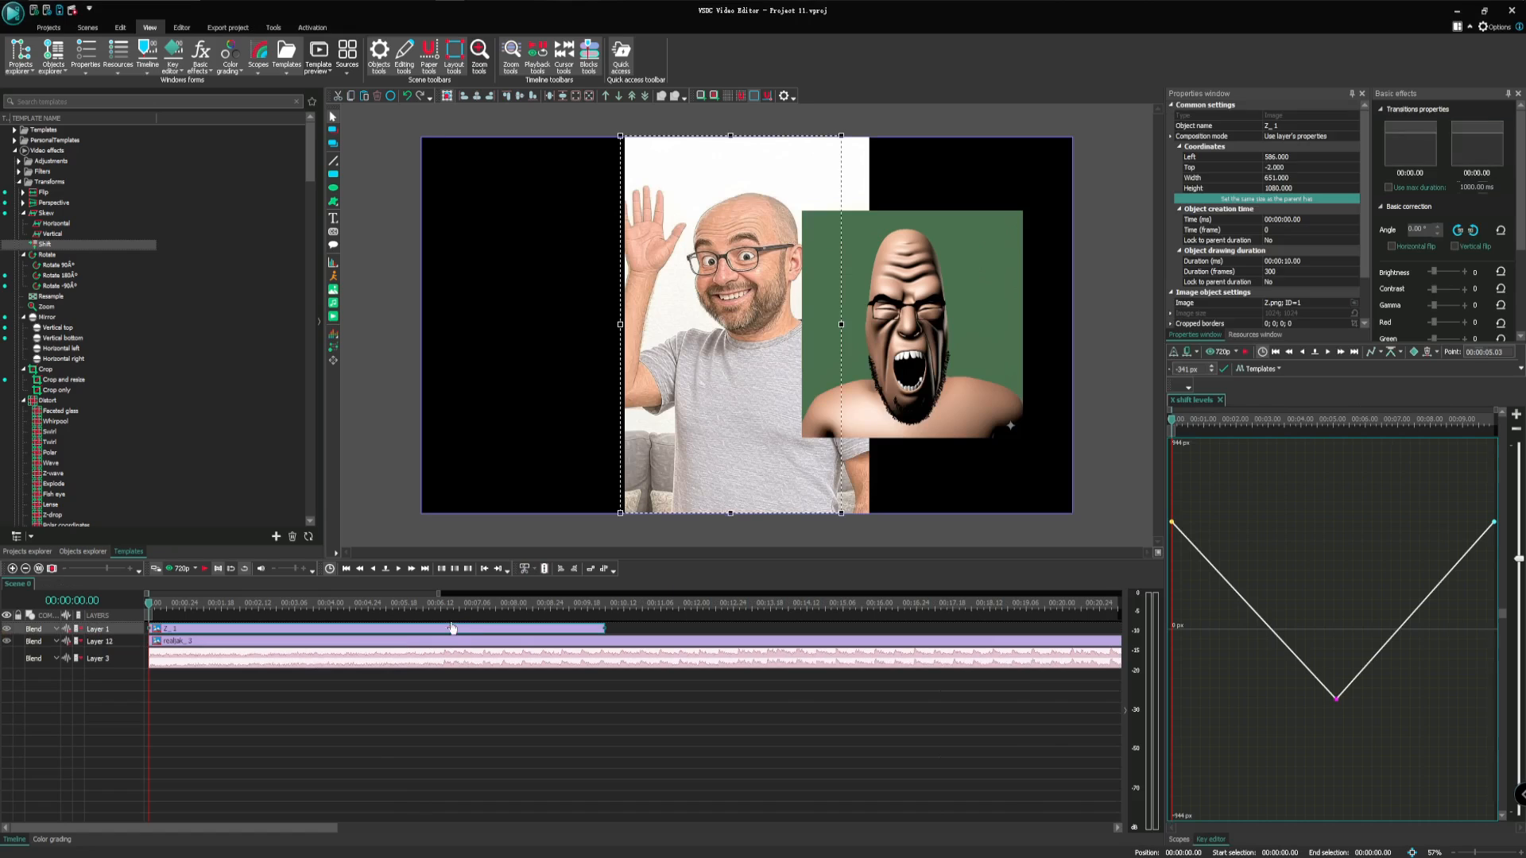
left_click_drag(858, 326, 553, 250)
left_click(171, 685)
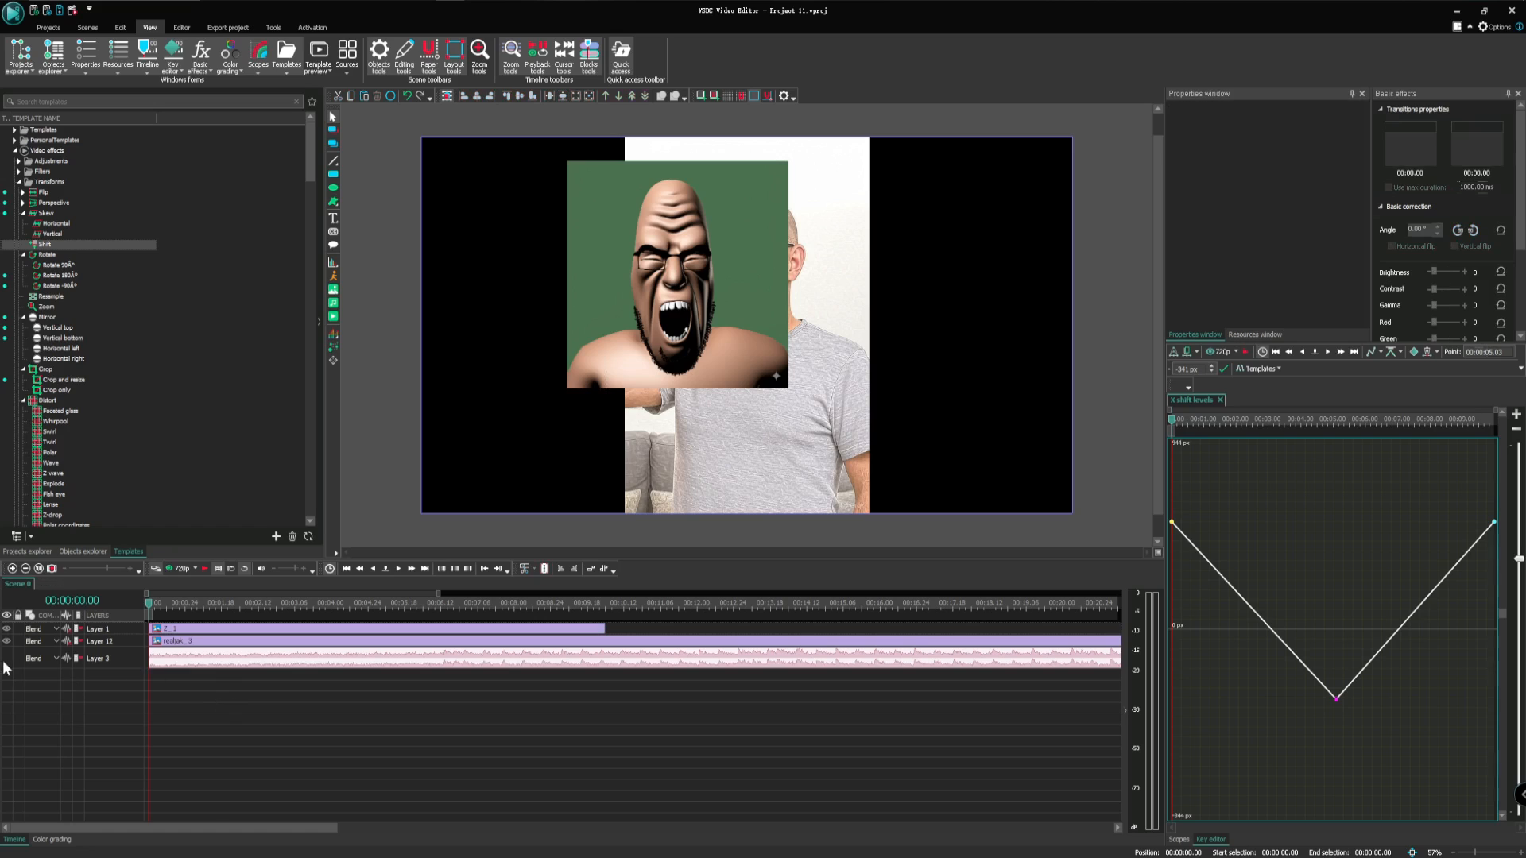
Set the audio clip's volume to -10.0 dB and play the scene from the start
left_click(179, 666)
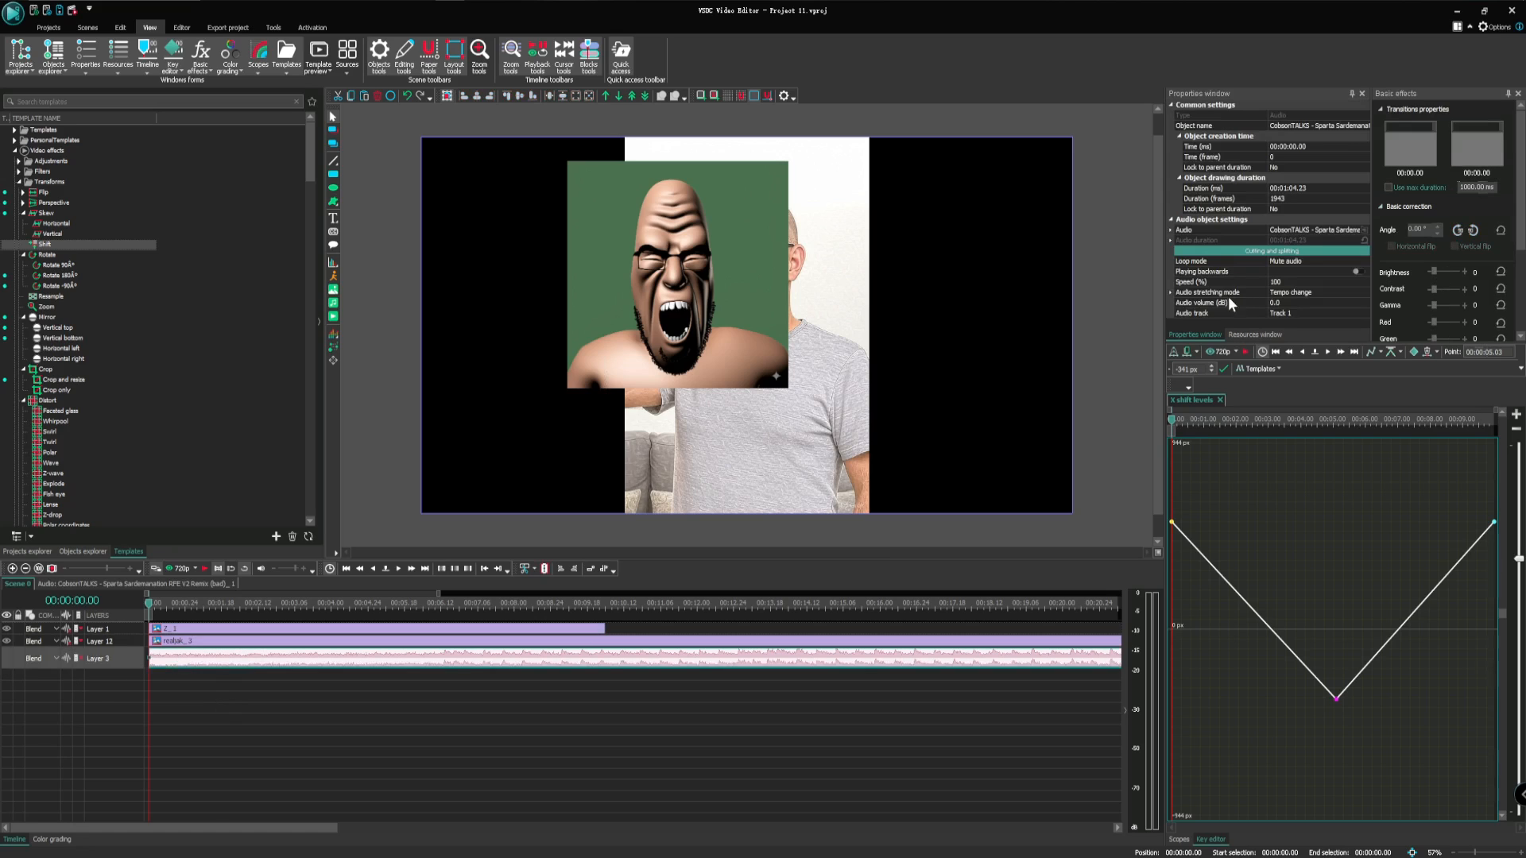
left_click(1280, 303)
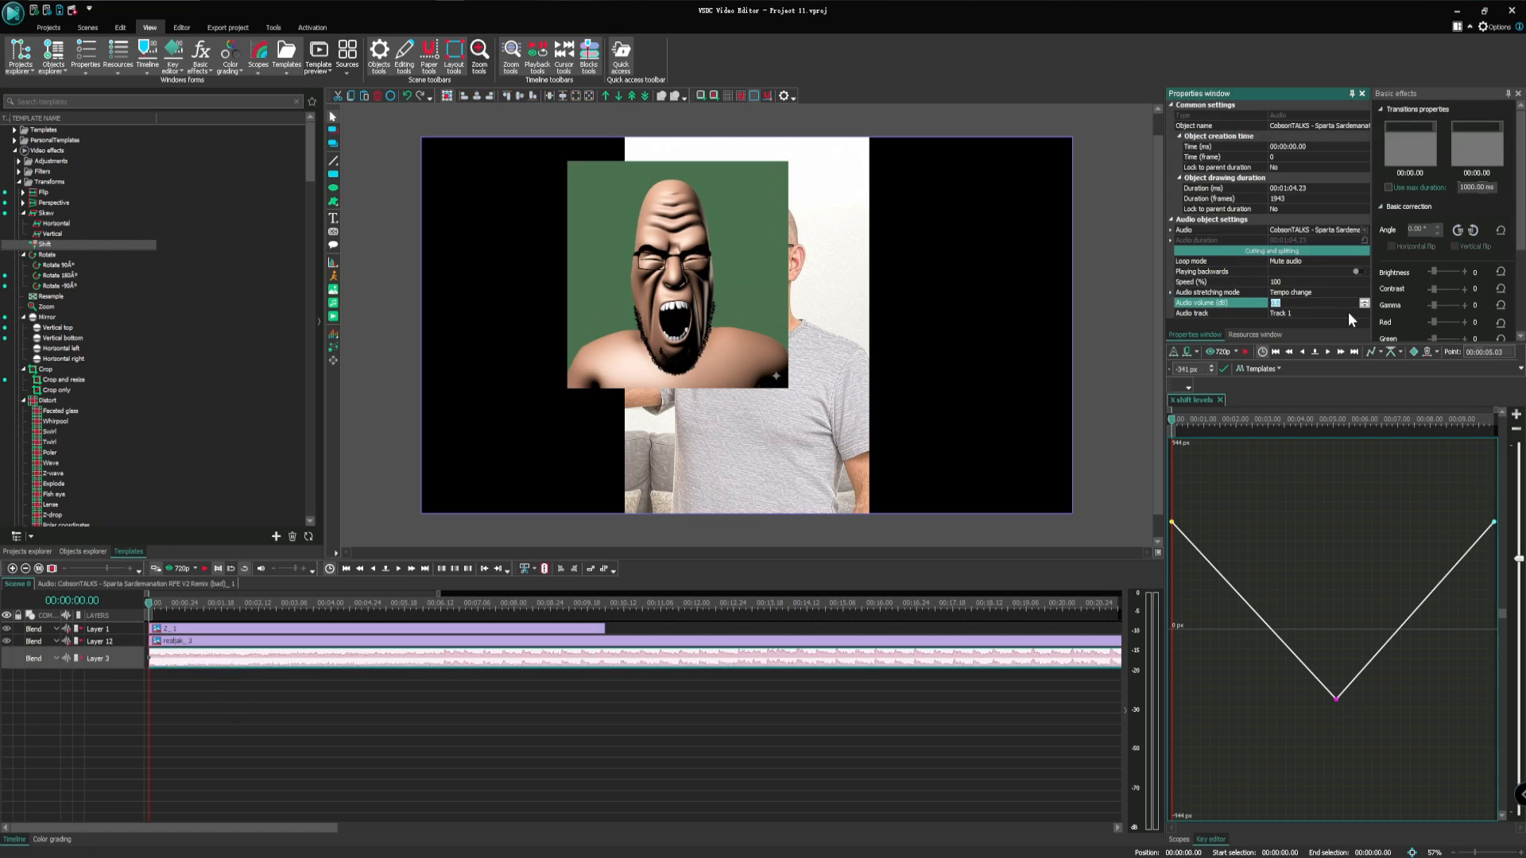
type("-10.0")
left_click(556, 711)
key("space")
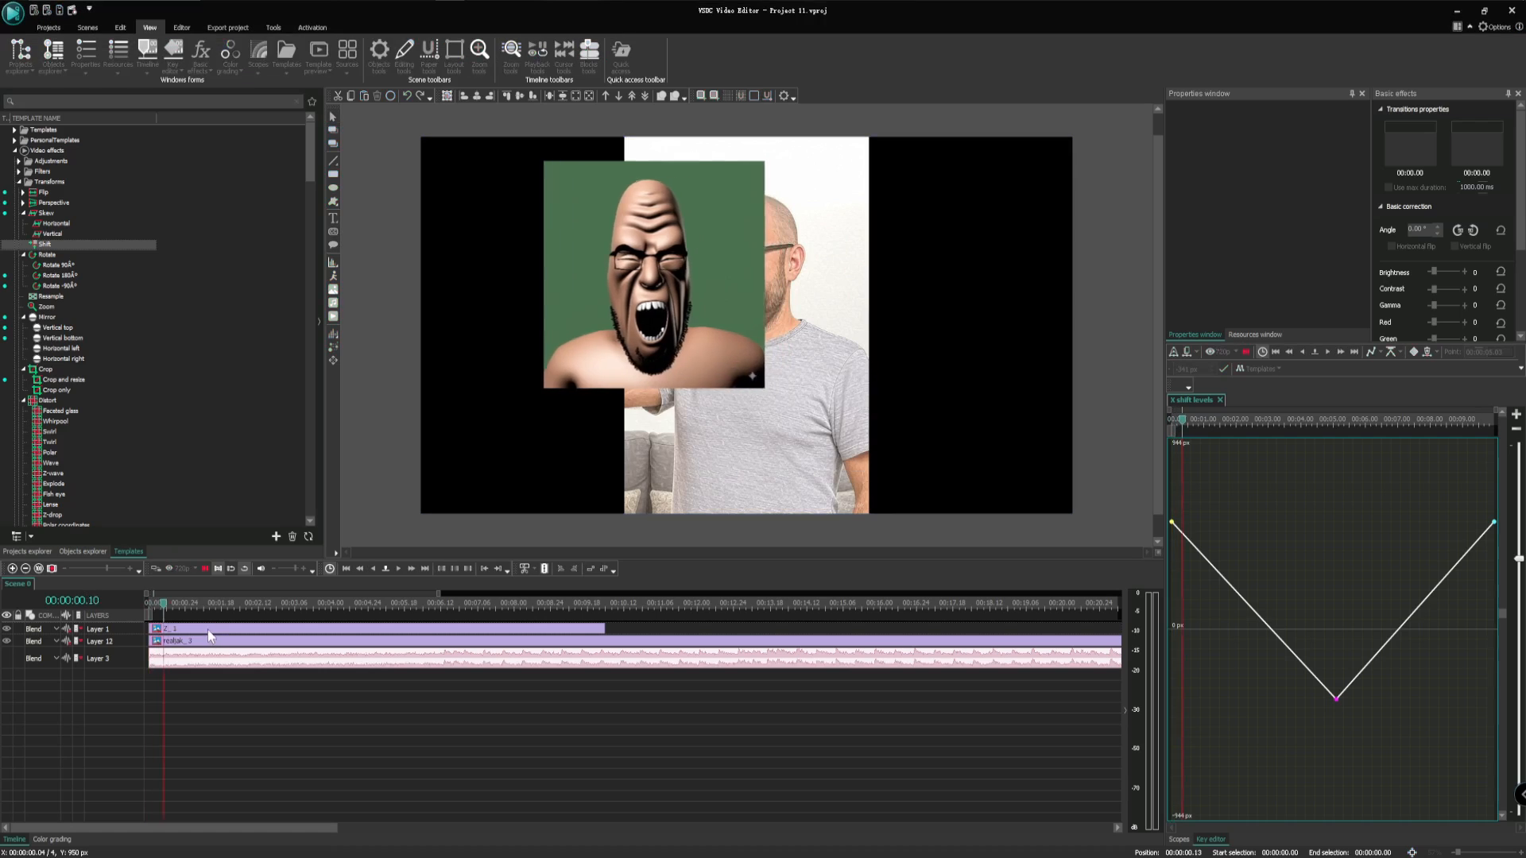
Replay the scene from the start and pause it at 00:00:04.06
key("space")
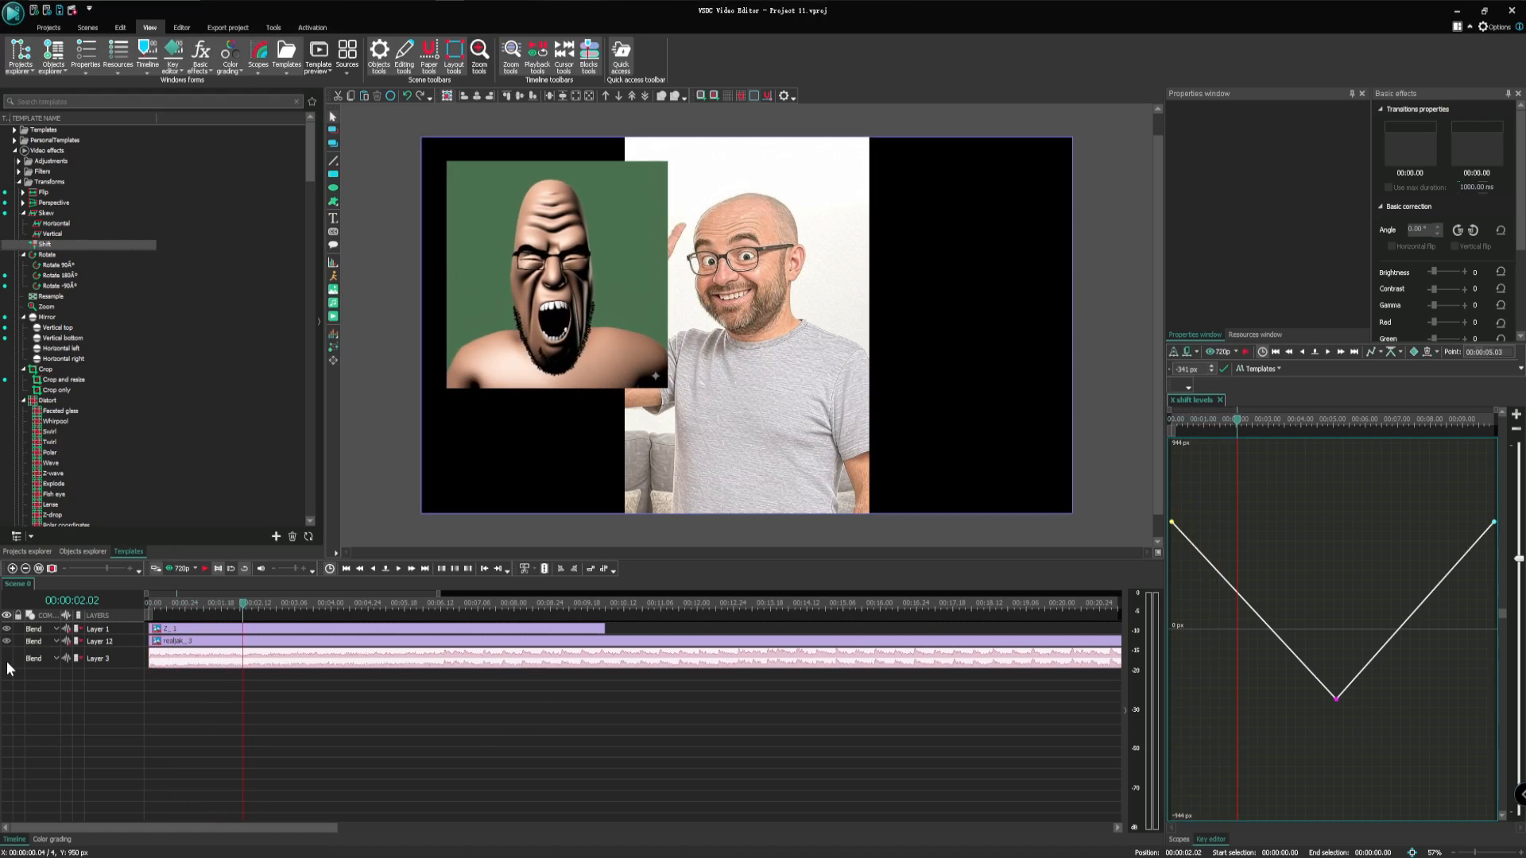
left_click(148, 602)
key("space")
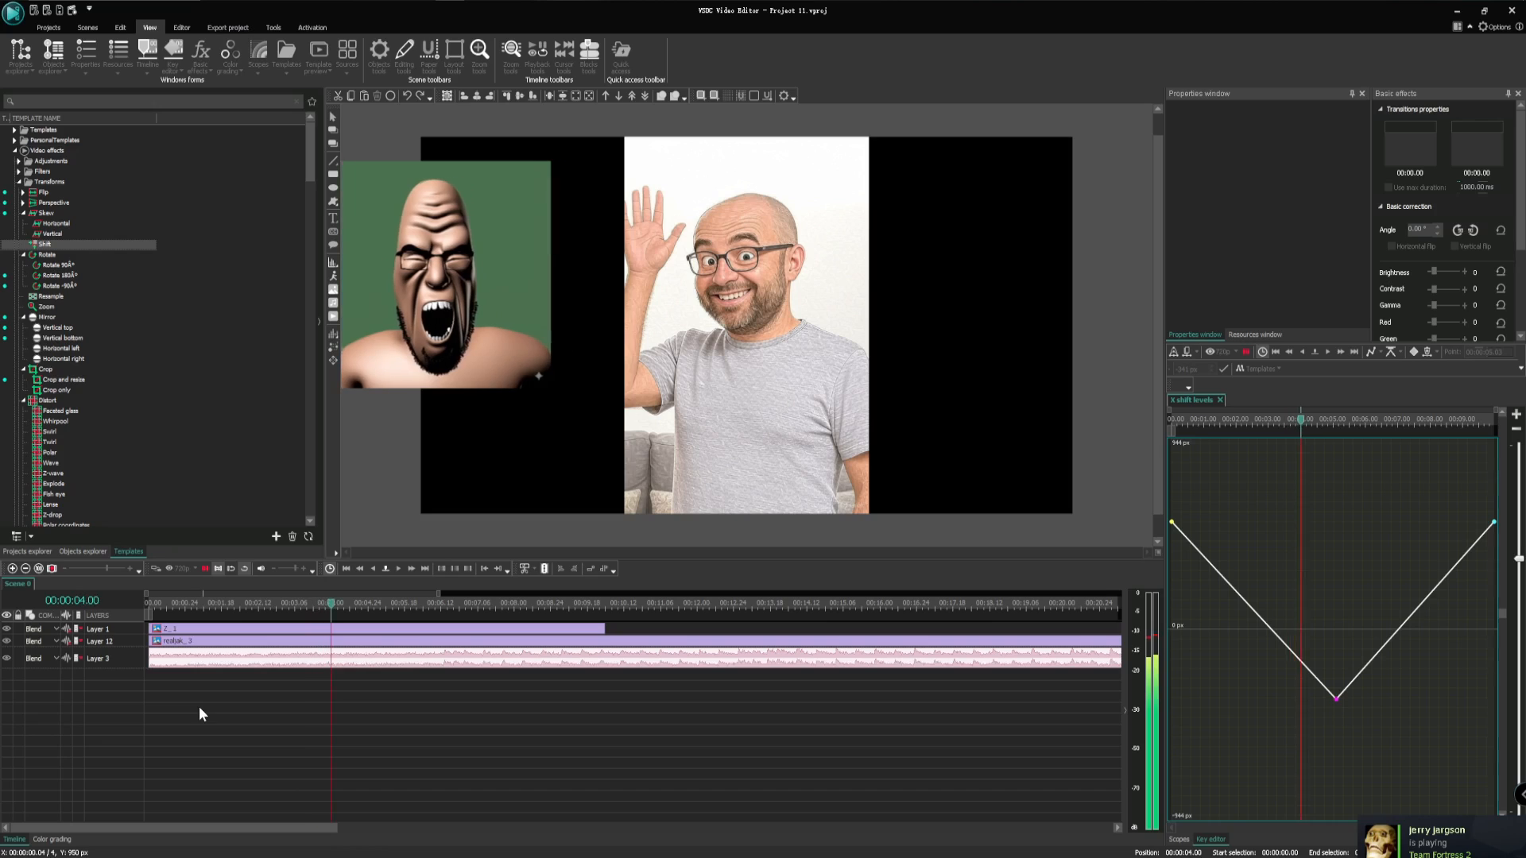
key("space")
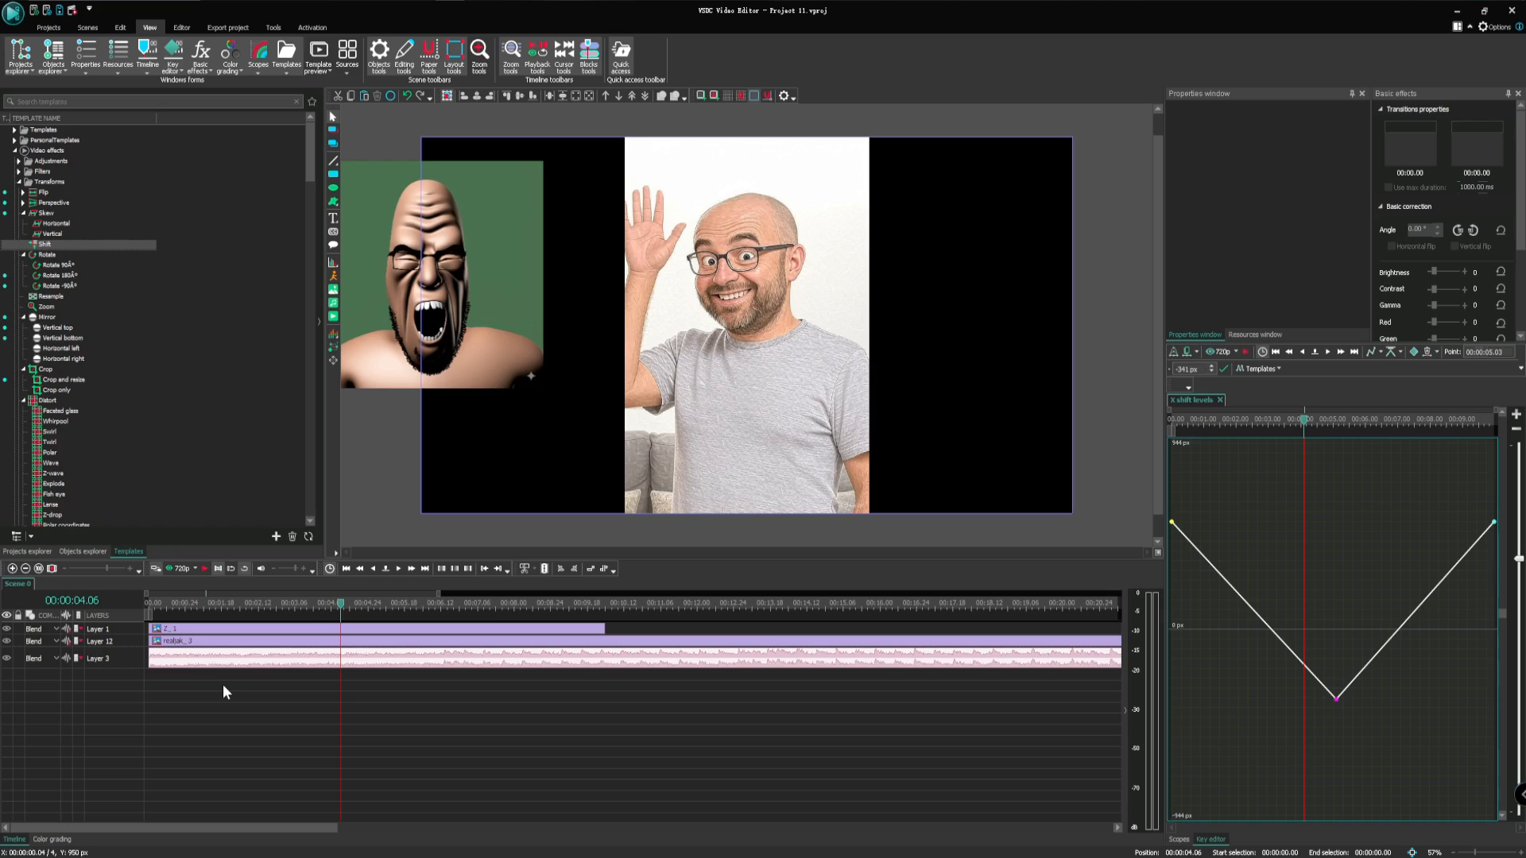
Search the templates for "pitch" and add the Pitch shift effect inside the audio clip on Layer 3
double_click(265, 658)
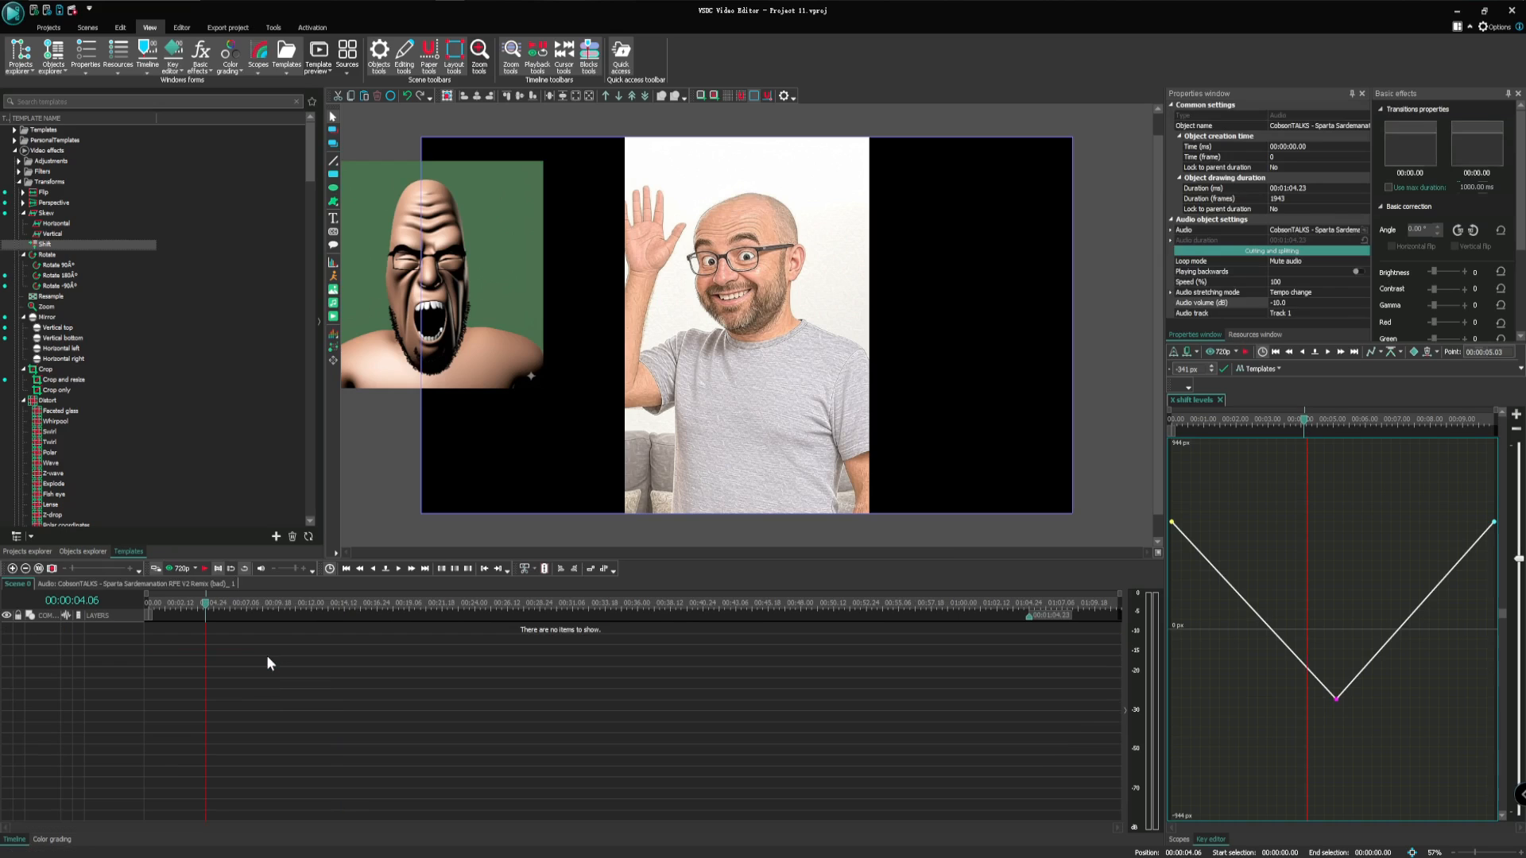
left_click(85, 101)
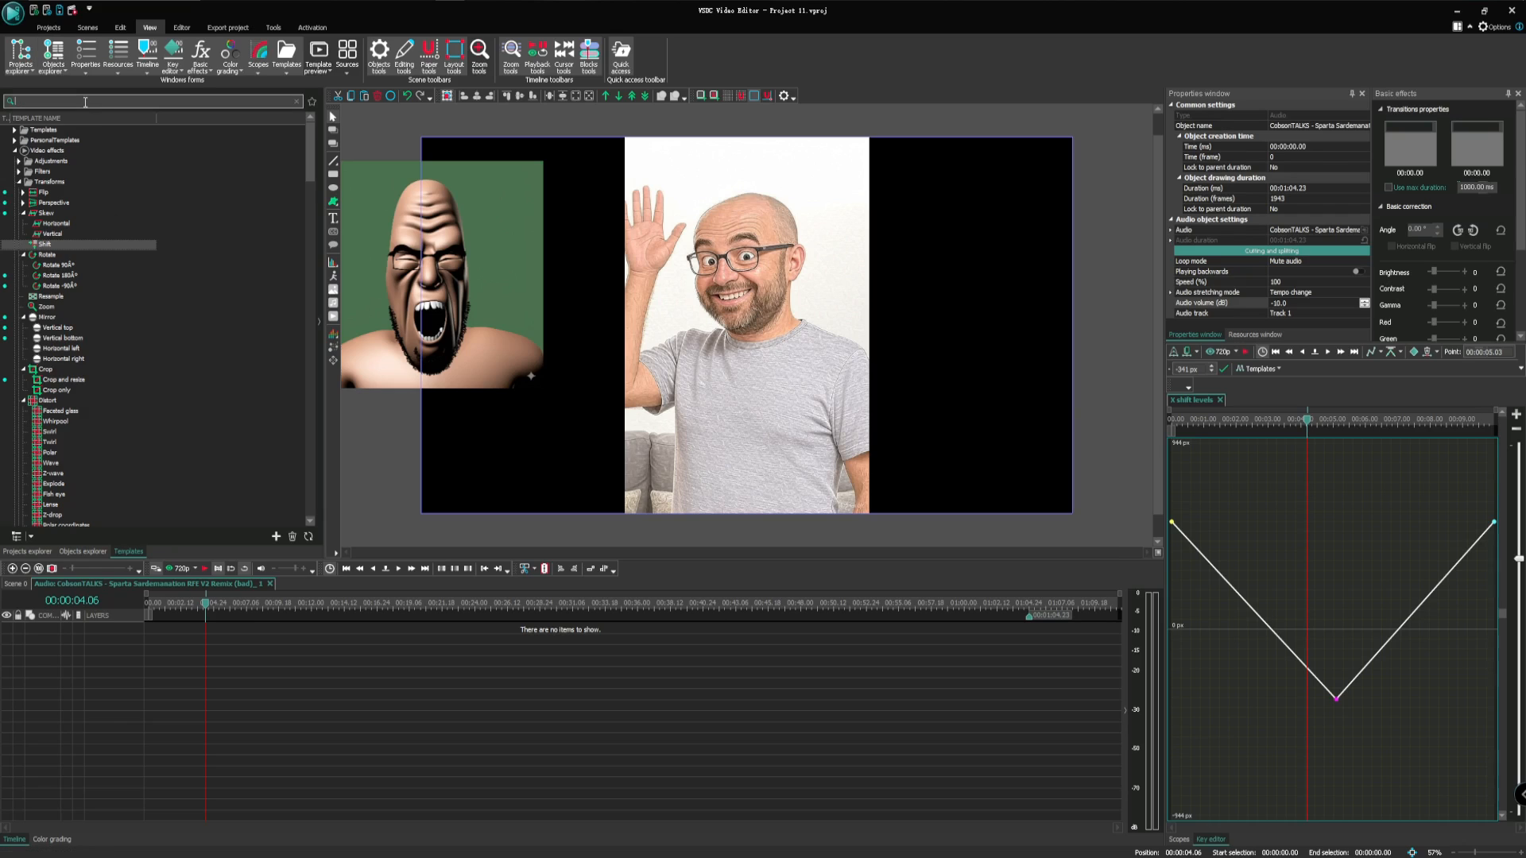
type("pitch")
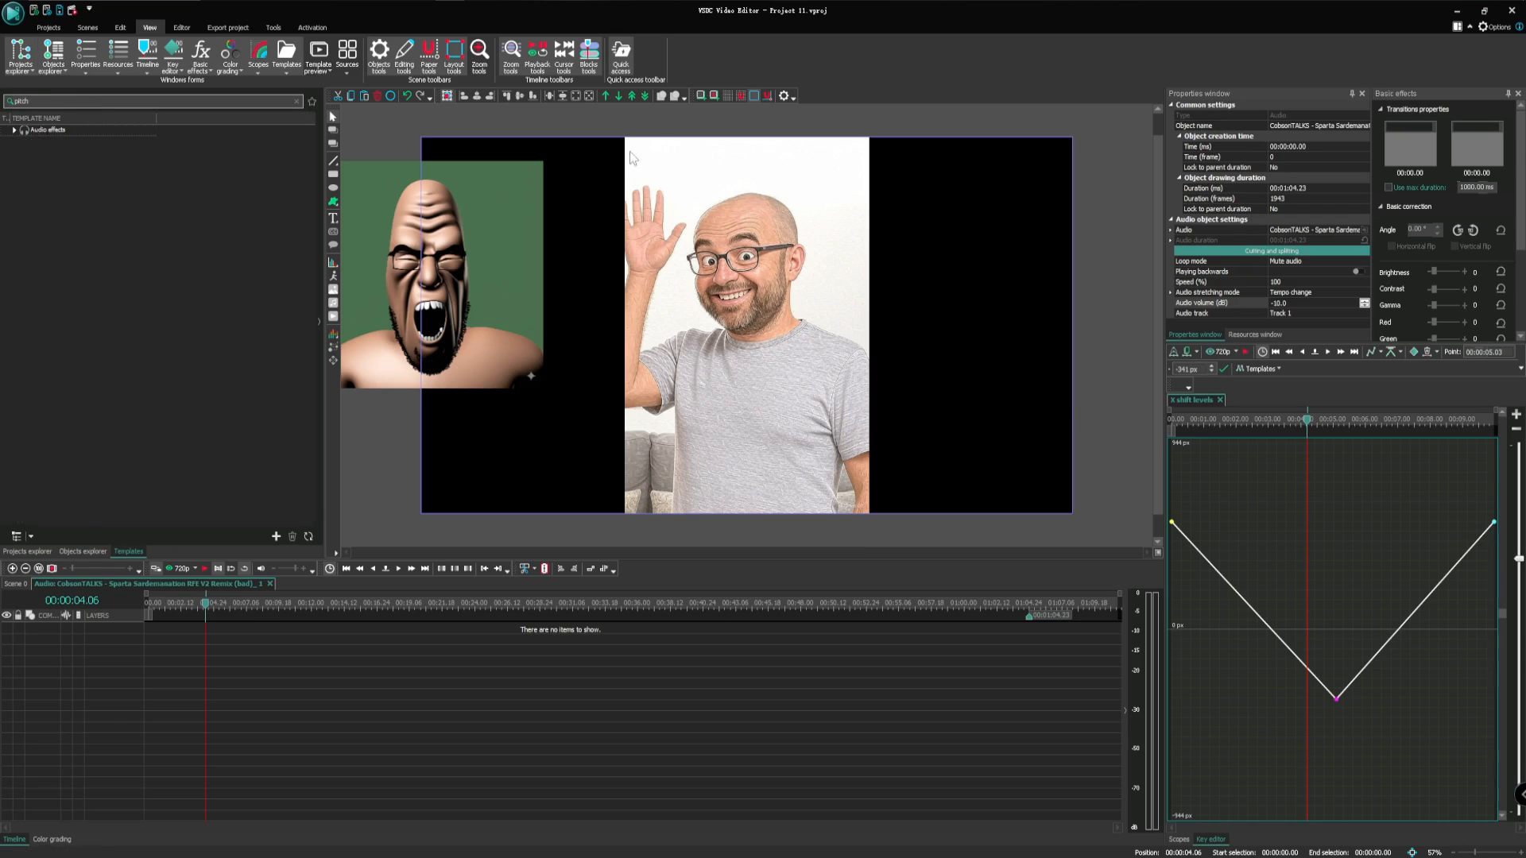
left_click(13, 129)
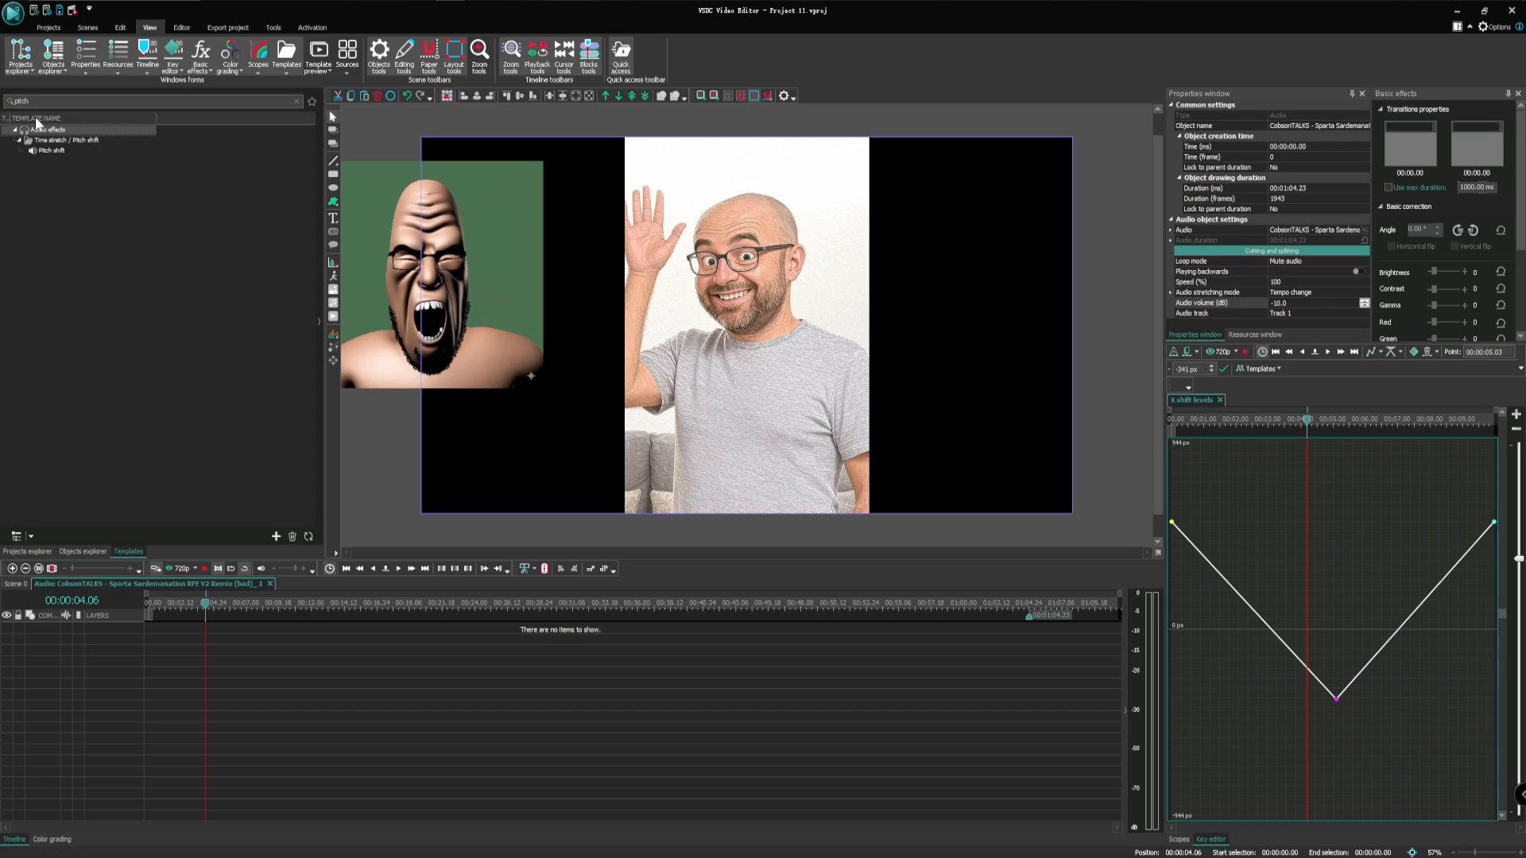
left_click_drag(53, 151, 329, 696)
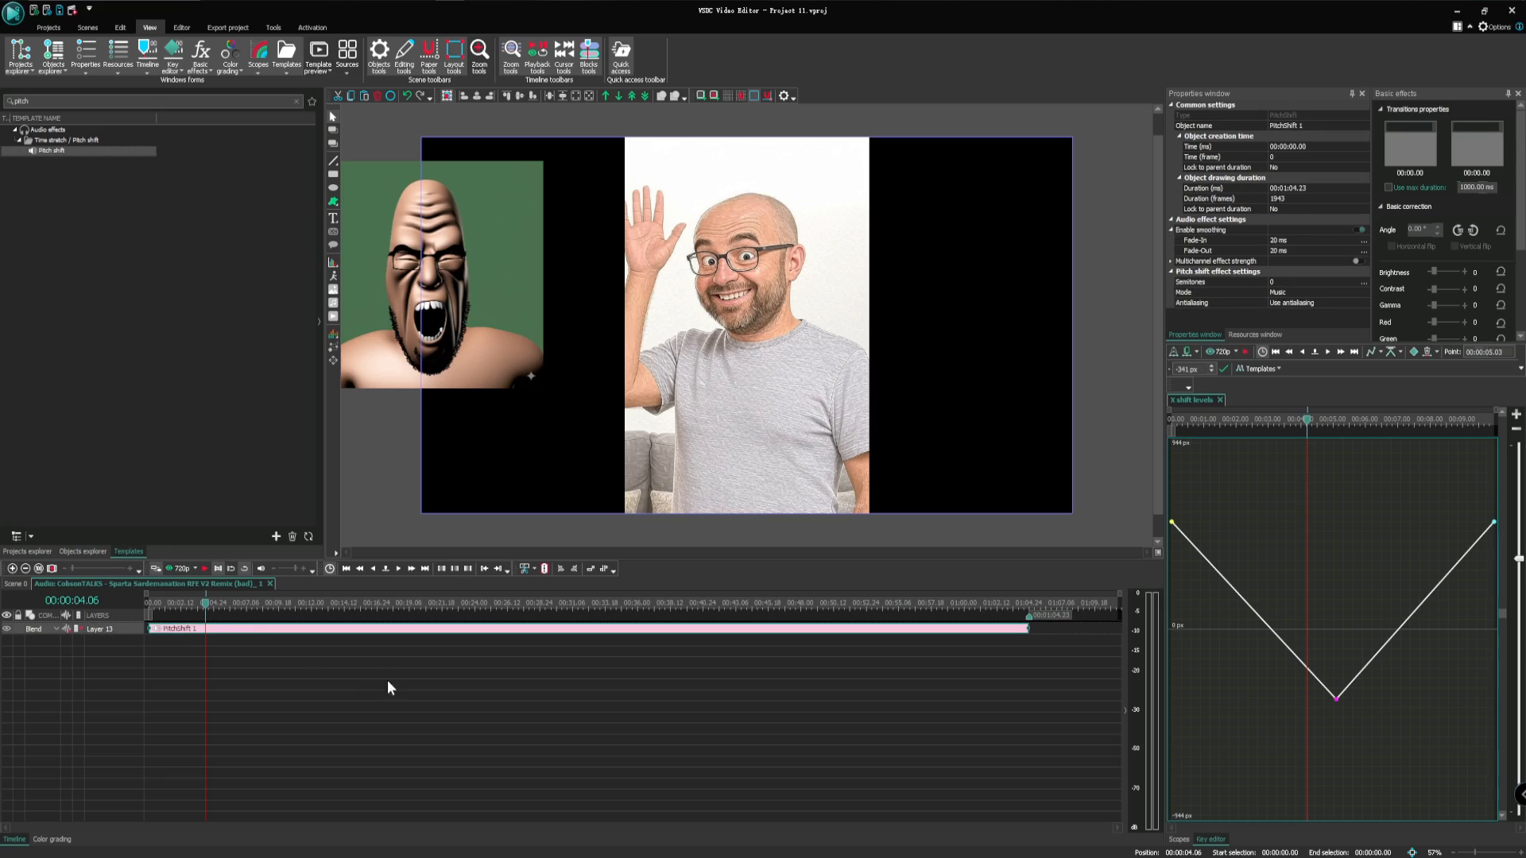
Lower the pitch shift effect's semitones curve to -0.4 and return to the main scene
left_click(257, 630)
left_click(1362, 233)
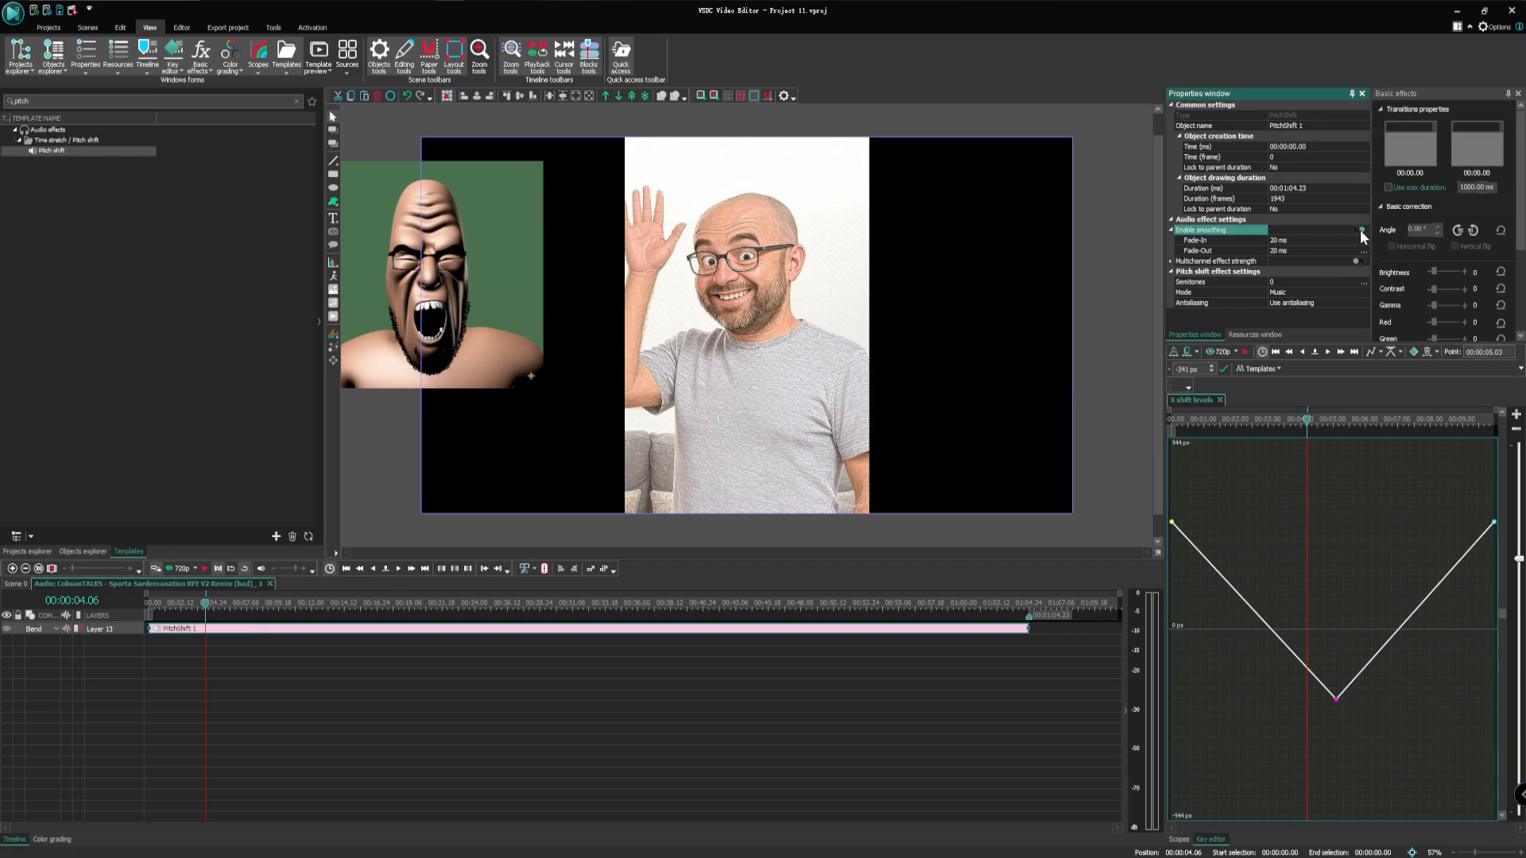
left_click(1364, 282)
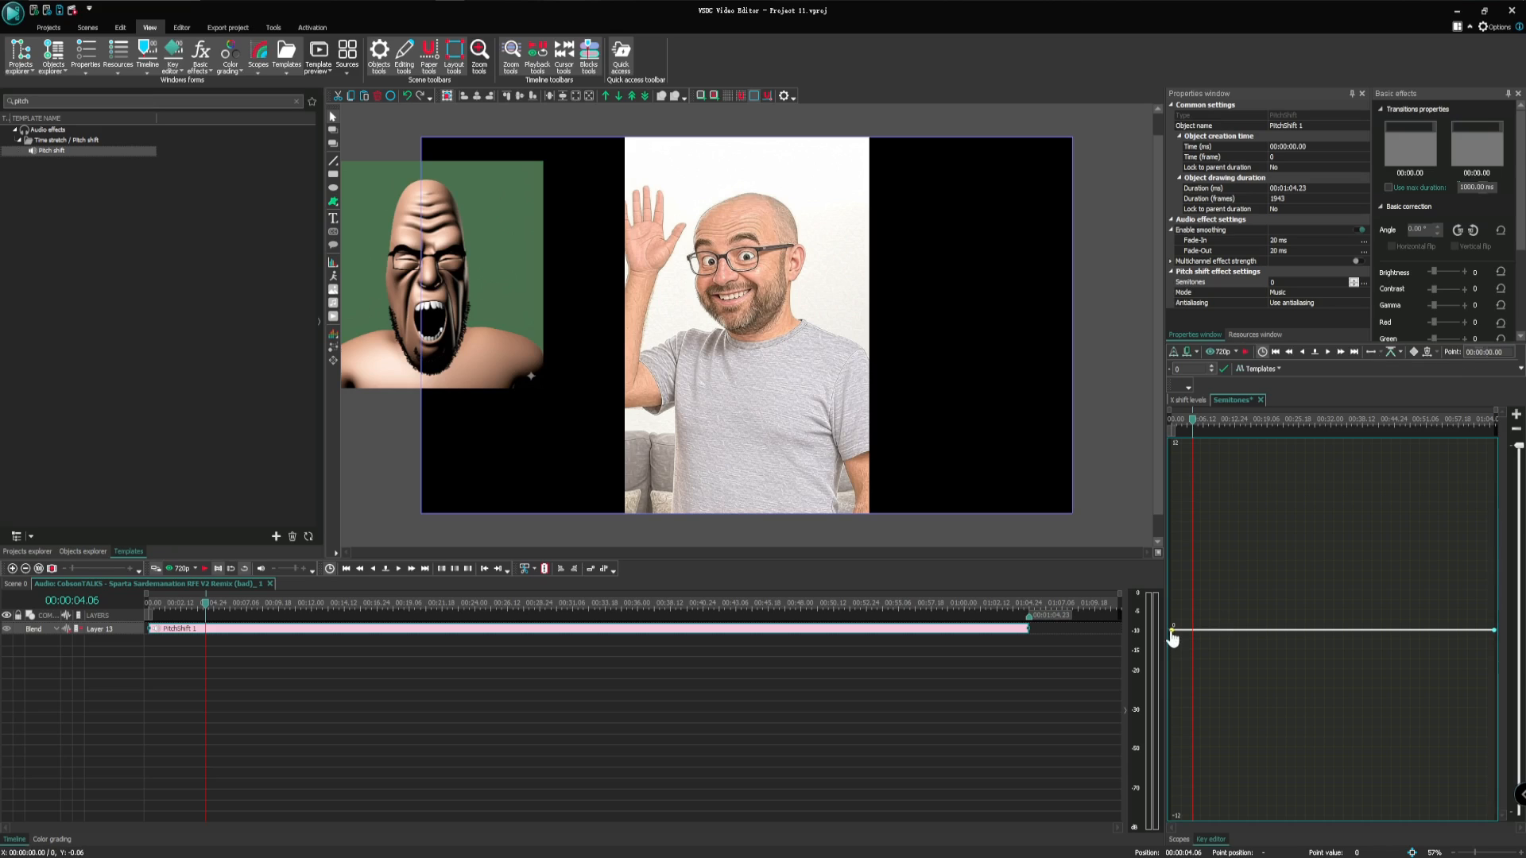
left_click_drag(1172, 630, 1165, 619)
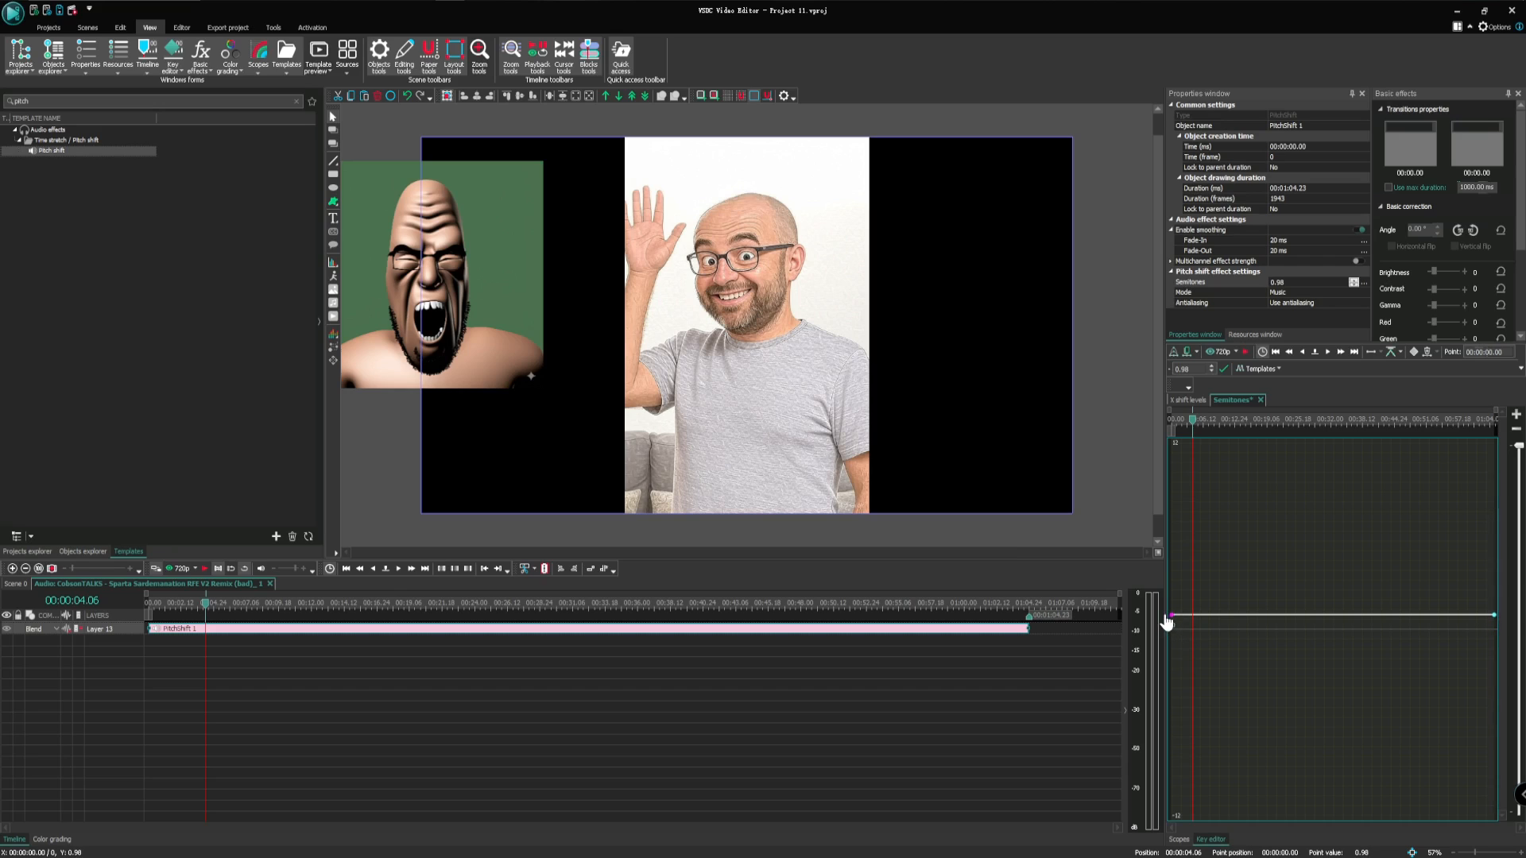
mouse_move(1166, 623)
left_mouse_down()
mouse_move(1154, 536)
mouse_move(1153, 644)
left_mouse_up()
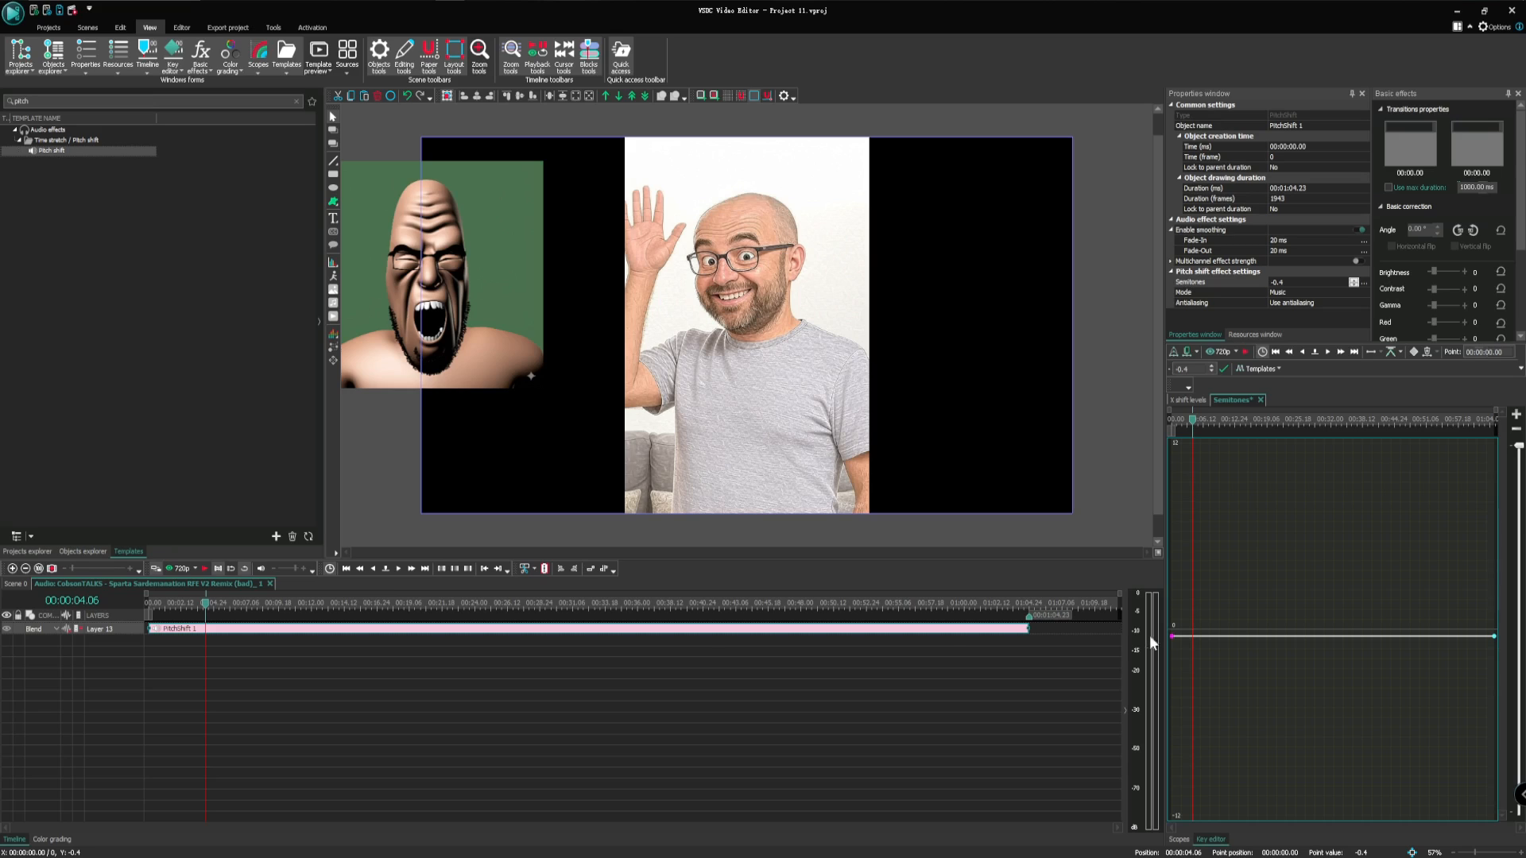
left_click(17, 584)
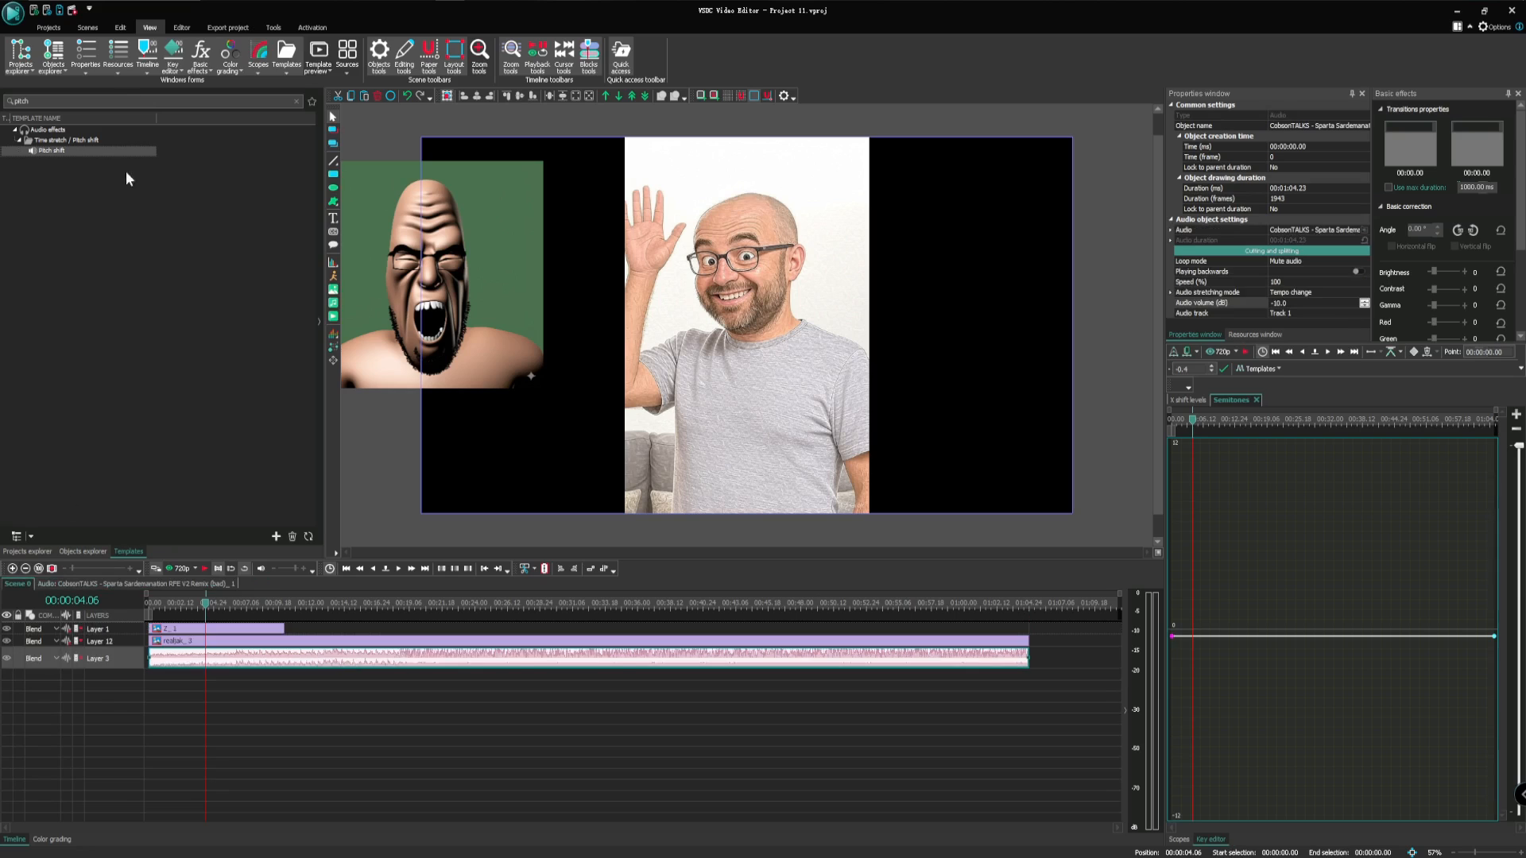
Open the recent project LOVABLEJAKS.vproj and hide Layer 5
left_click(12, 12)
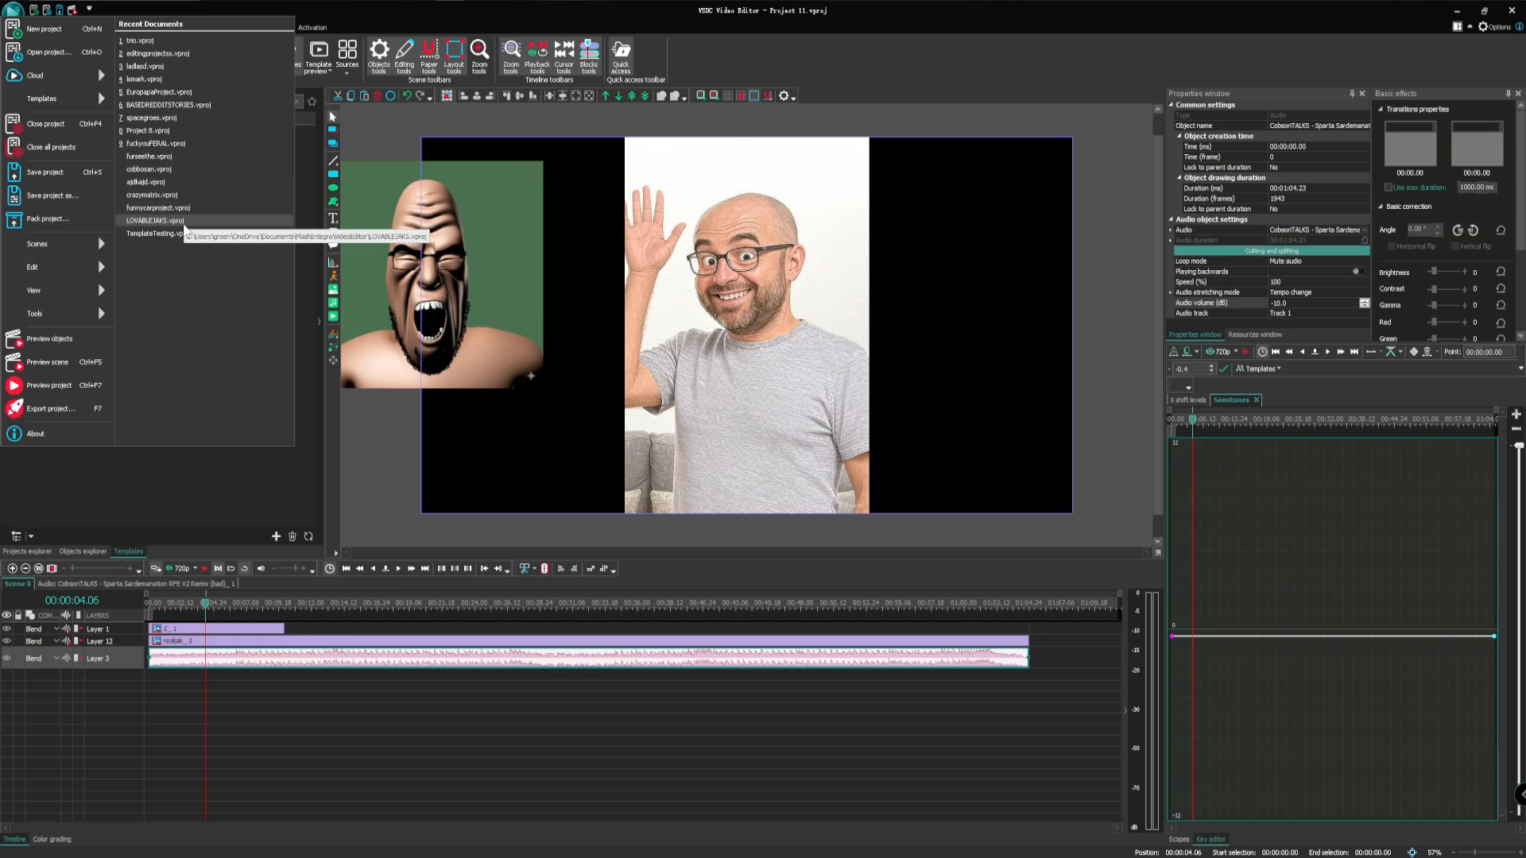
left_click(184, 223)
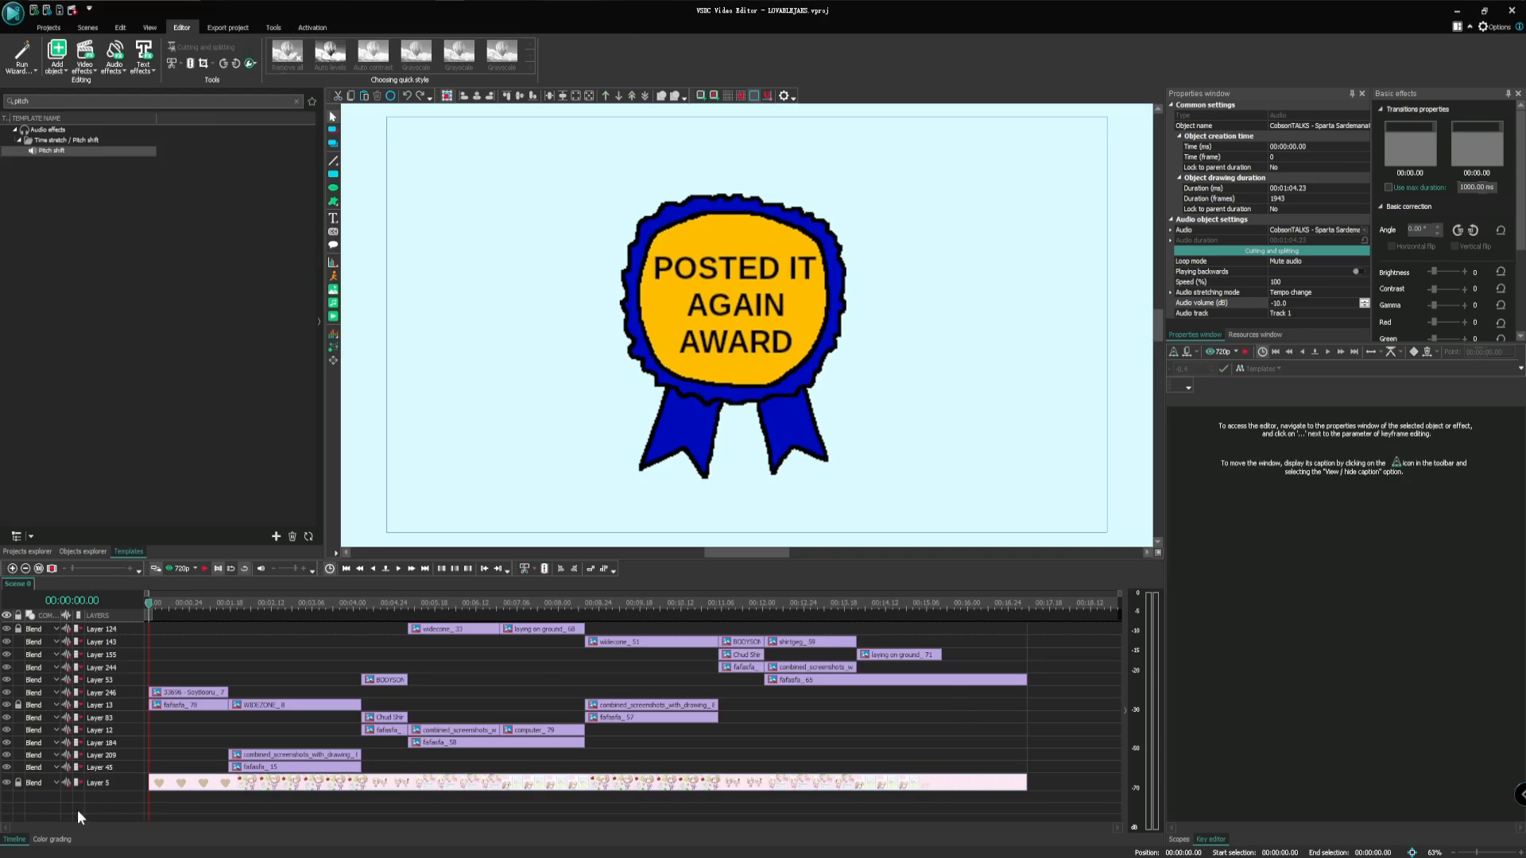
left_click(7, 784)
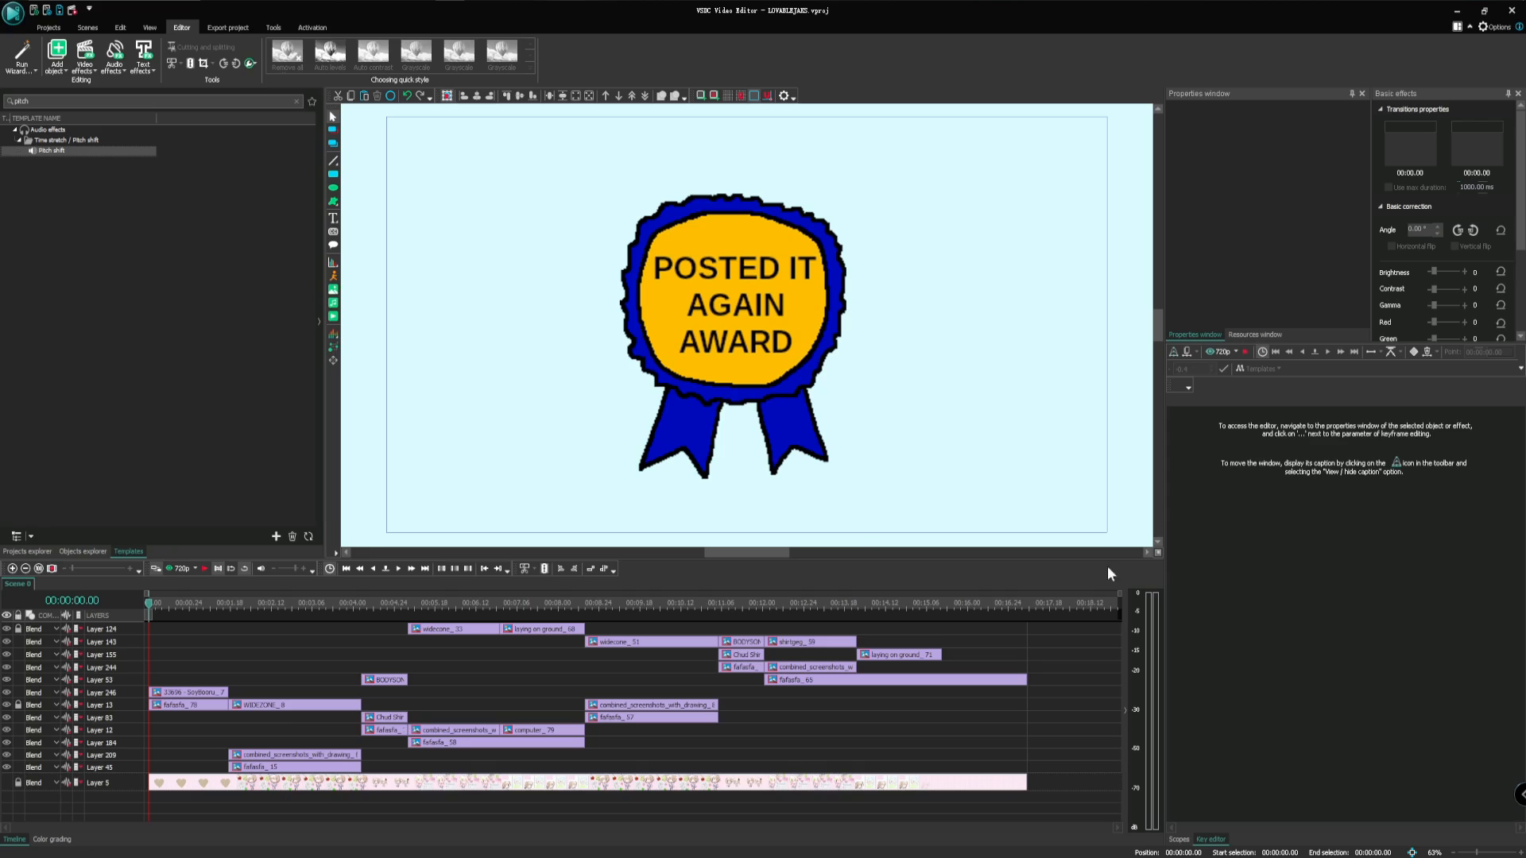
Preview the project from the start, pausing at 00:00:03.16 and again at 00:00:08.14
left_click(178, 601)
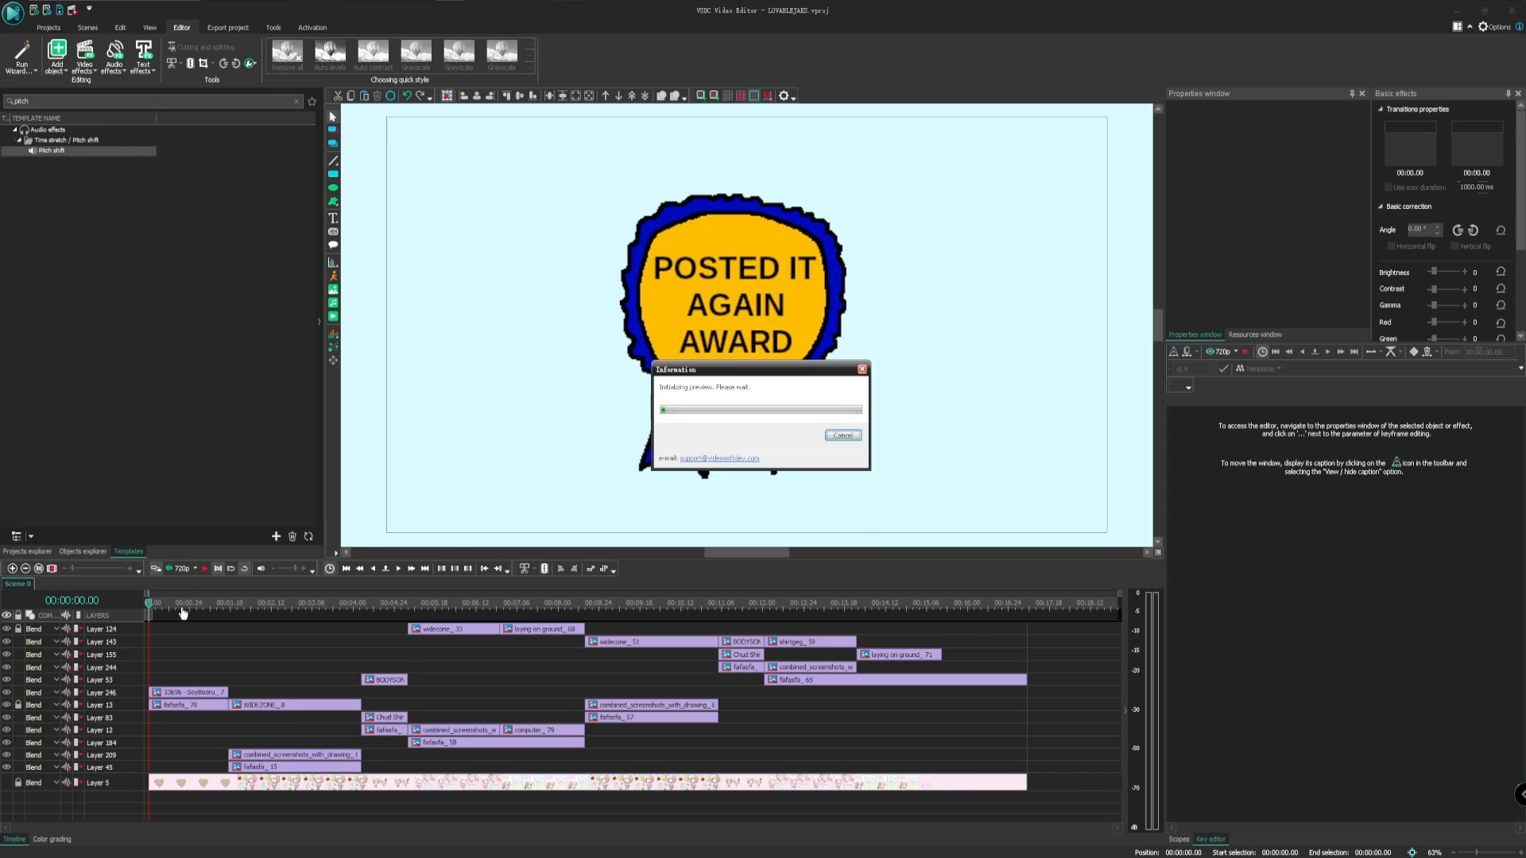
left_click(204, 570)
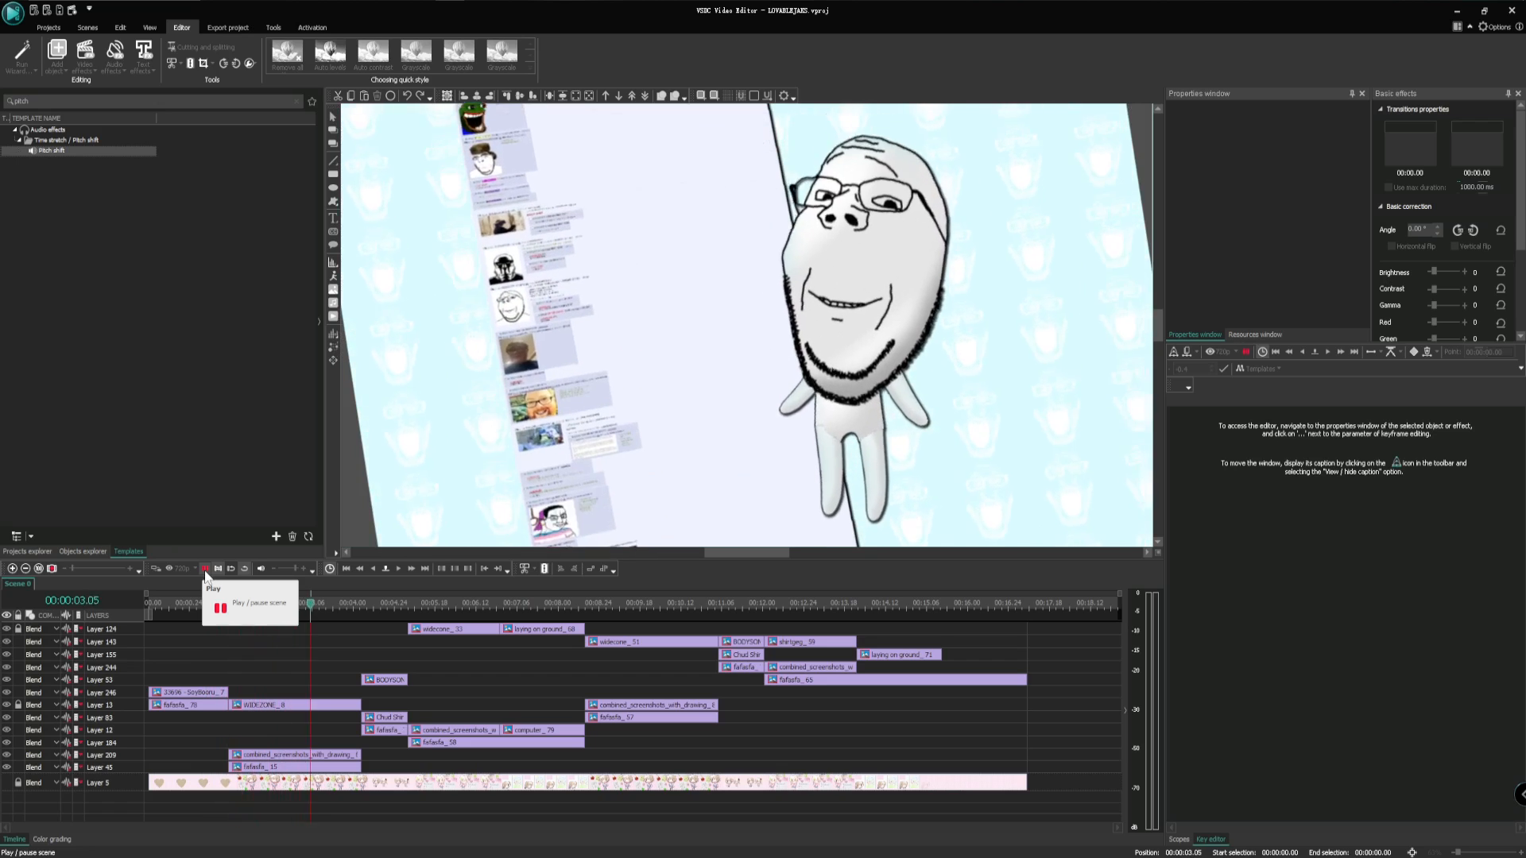
left_click(205, 571)
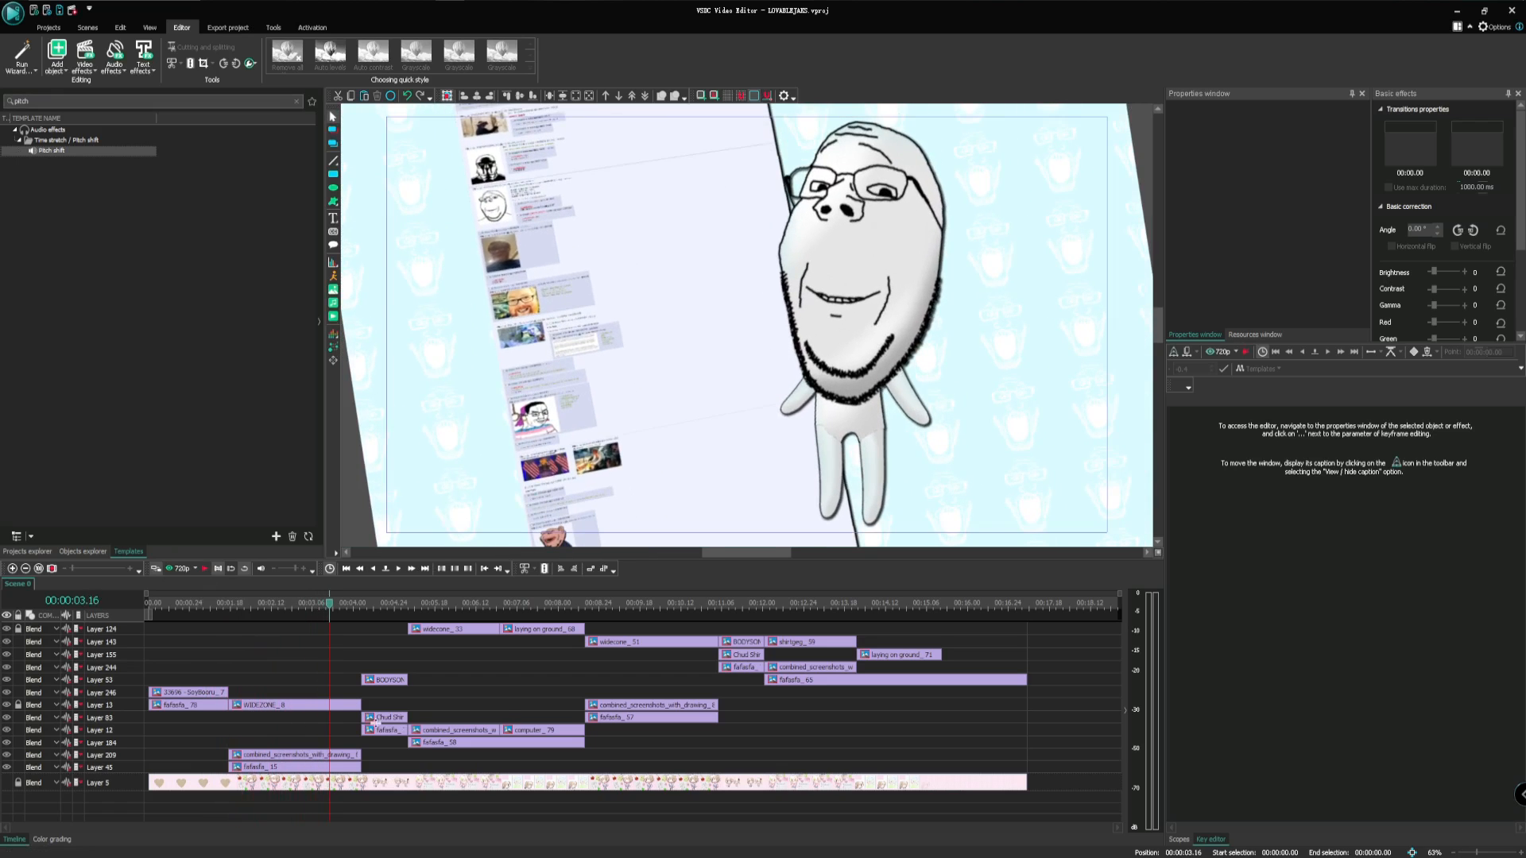
left_click(205, 569)
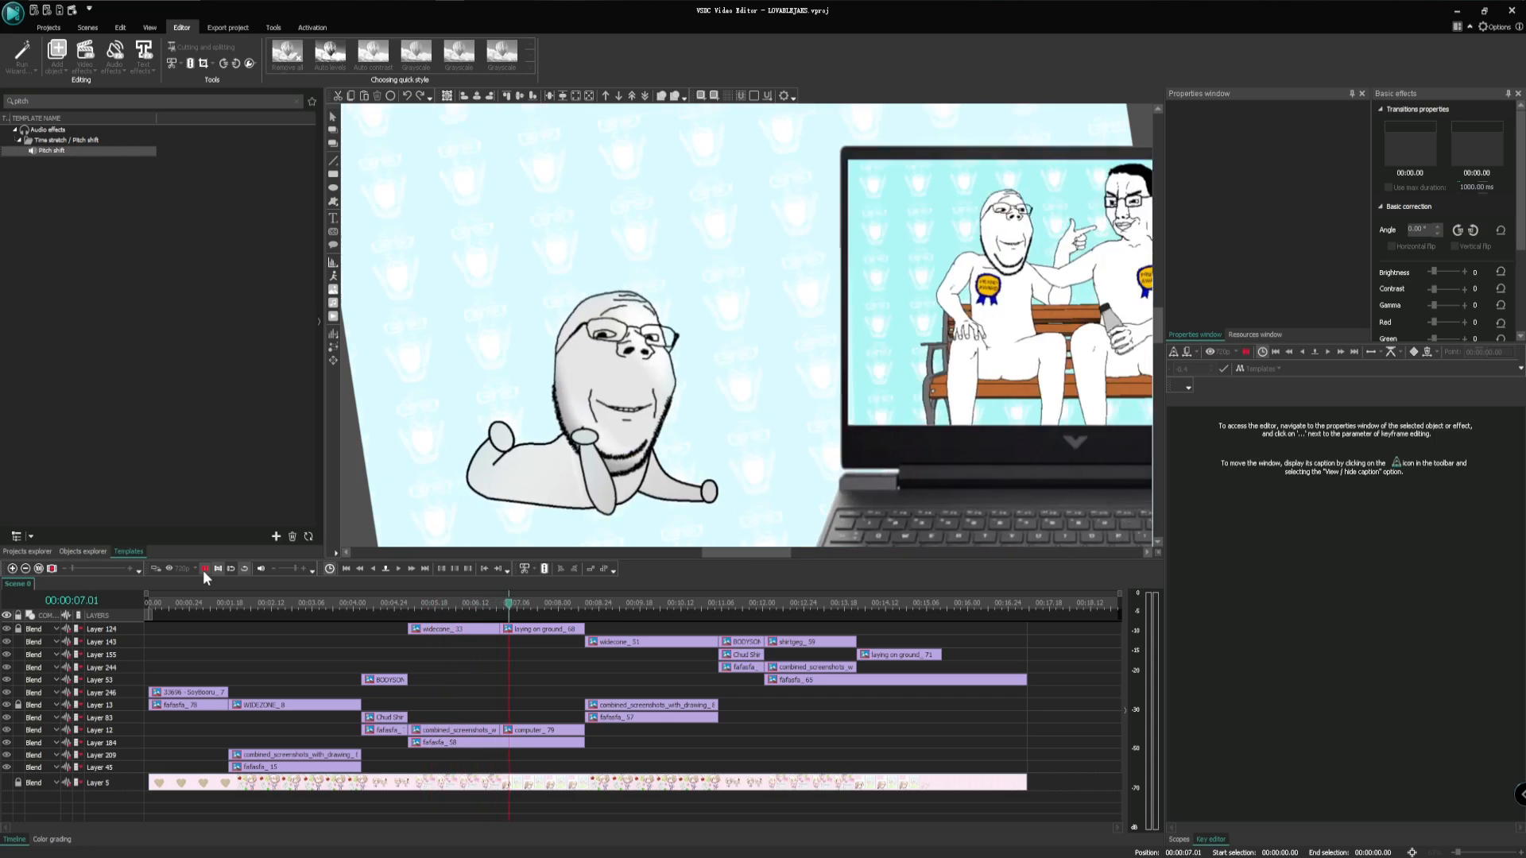
left_click(204, 570)
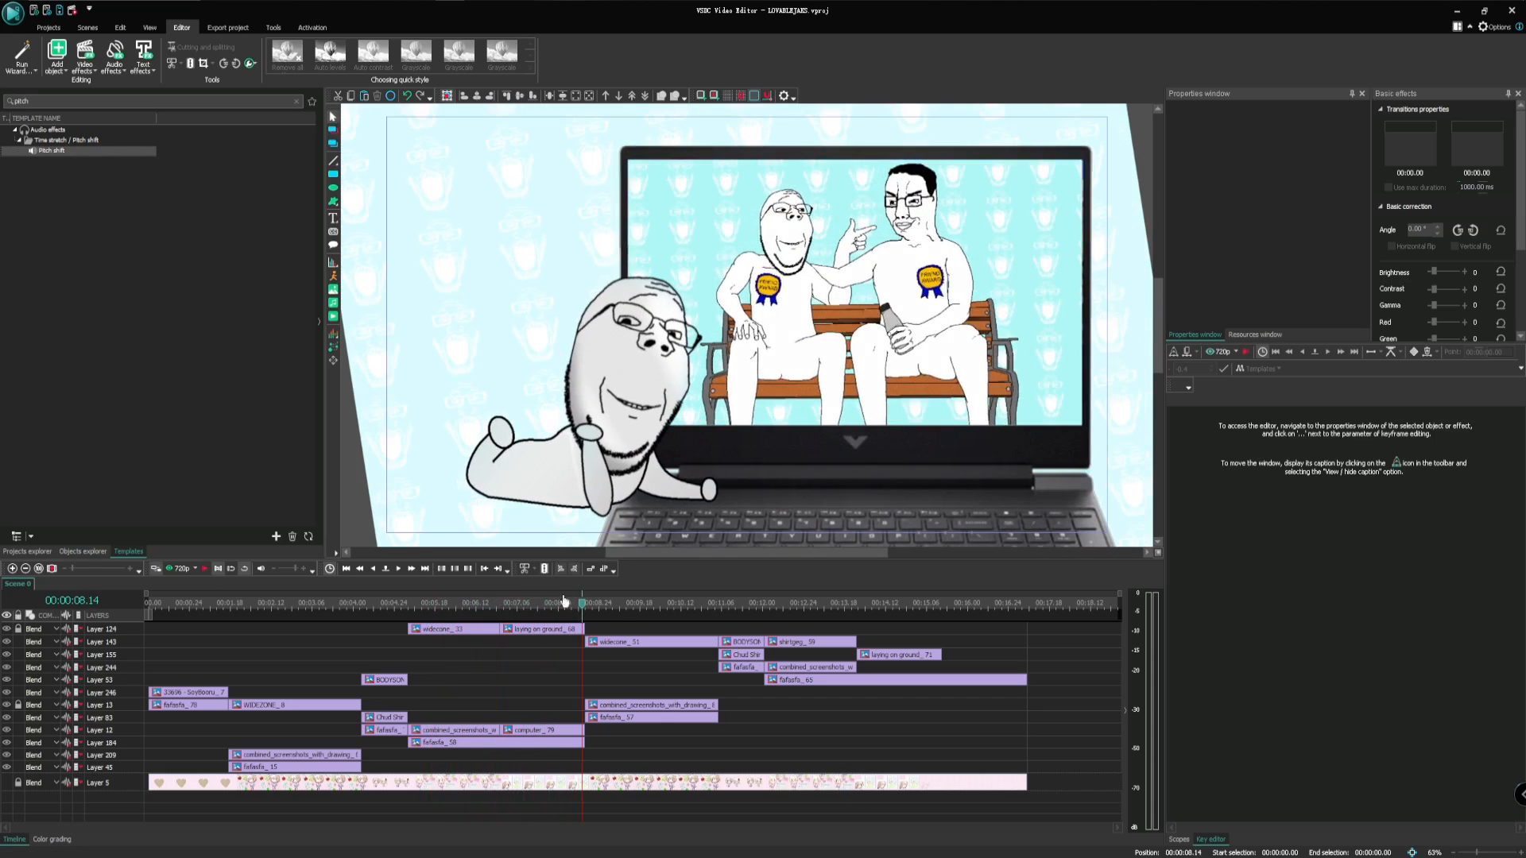
Open the contents of the lying figure's image clip, select its zoom effect and play the clip from its start to 00:00:01.17
left_click(622, 373)
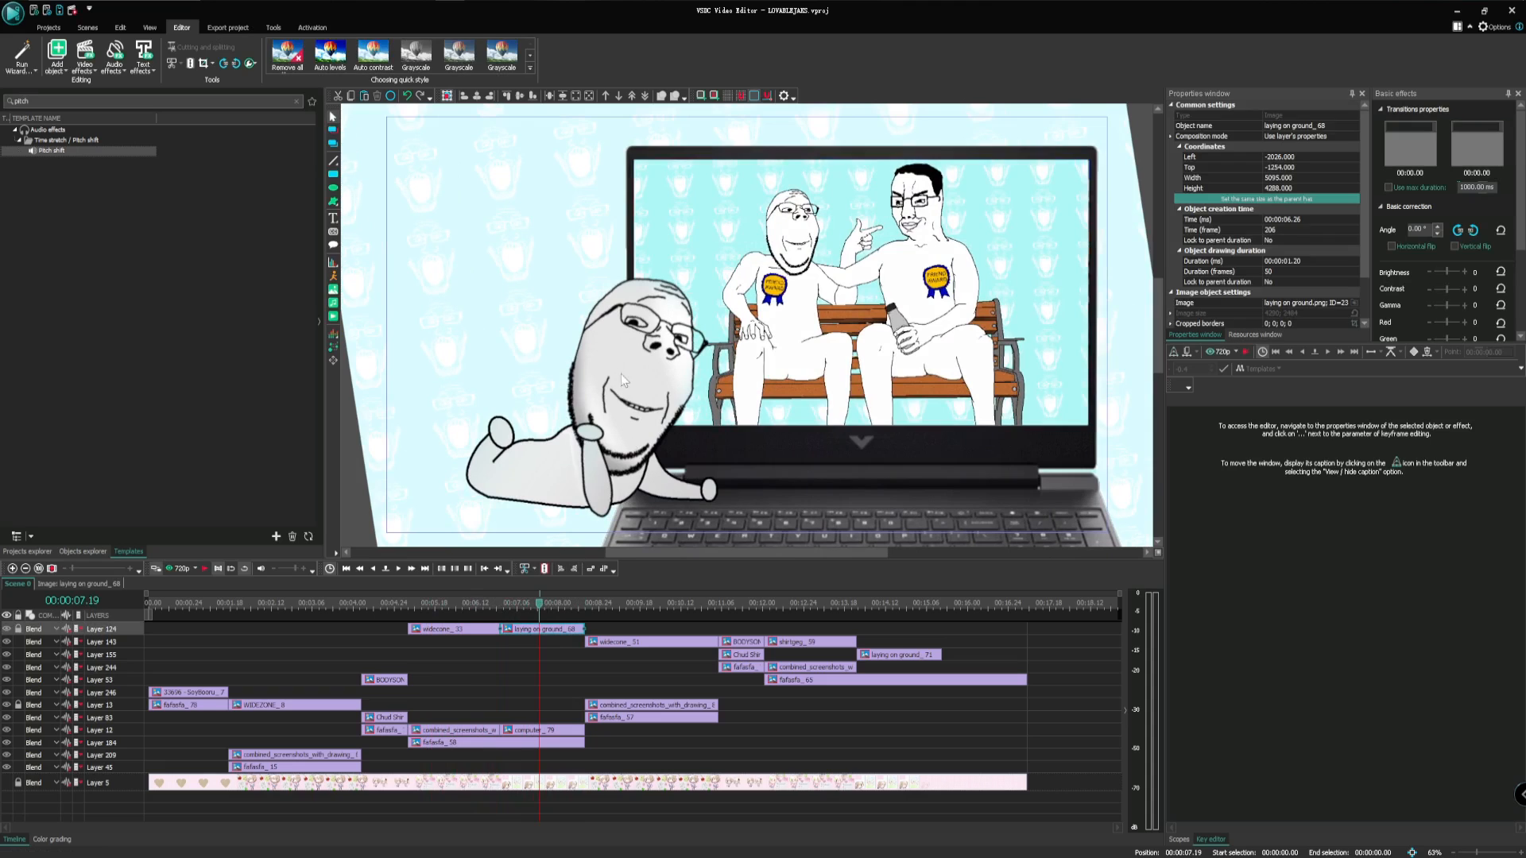
double_click(560, 629)
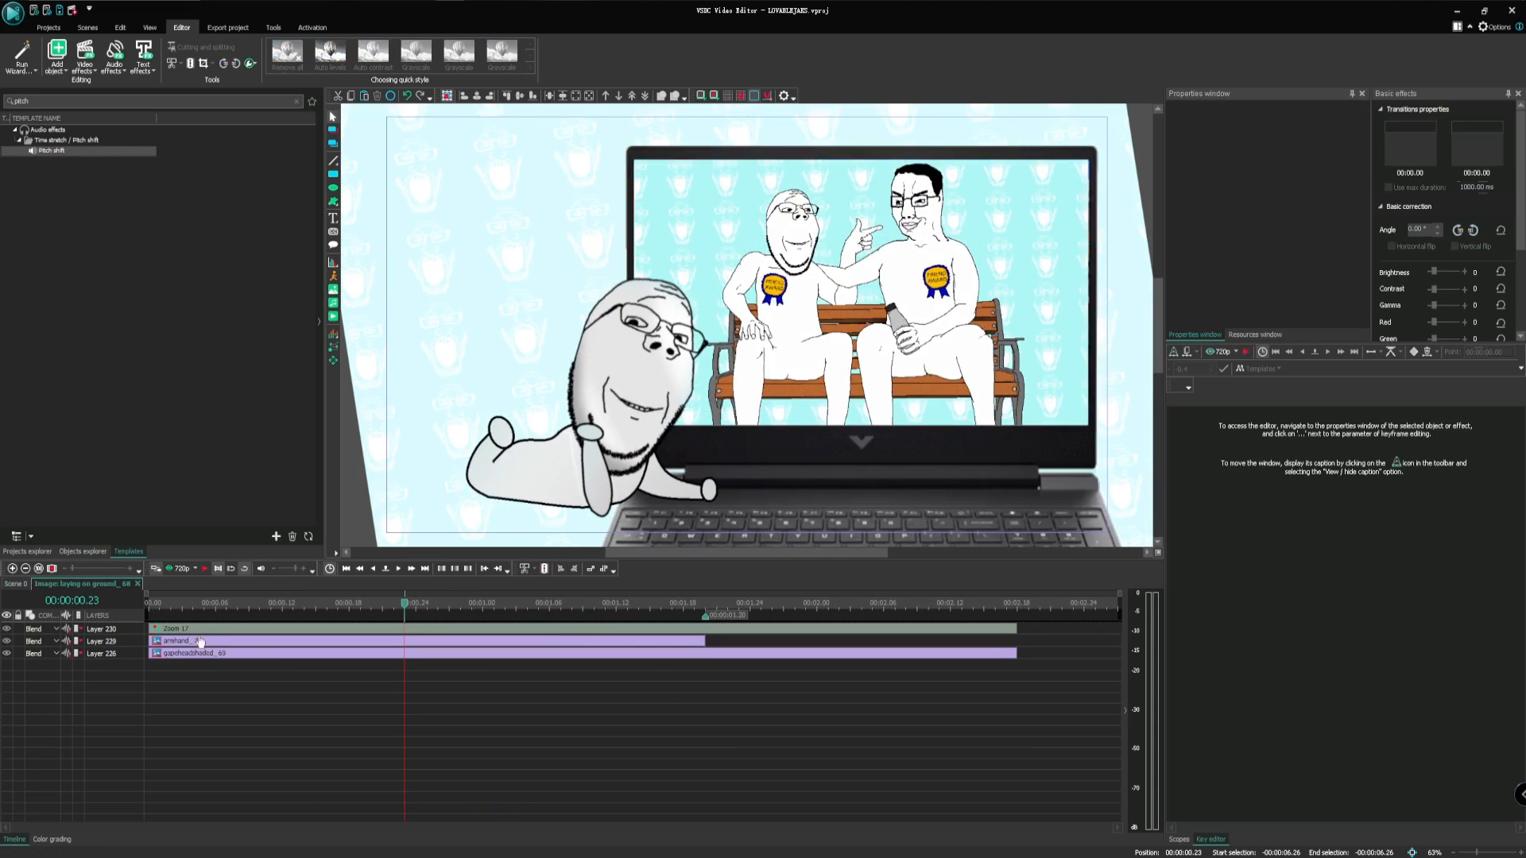
left_click_drag(205, 605, 149, 605)
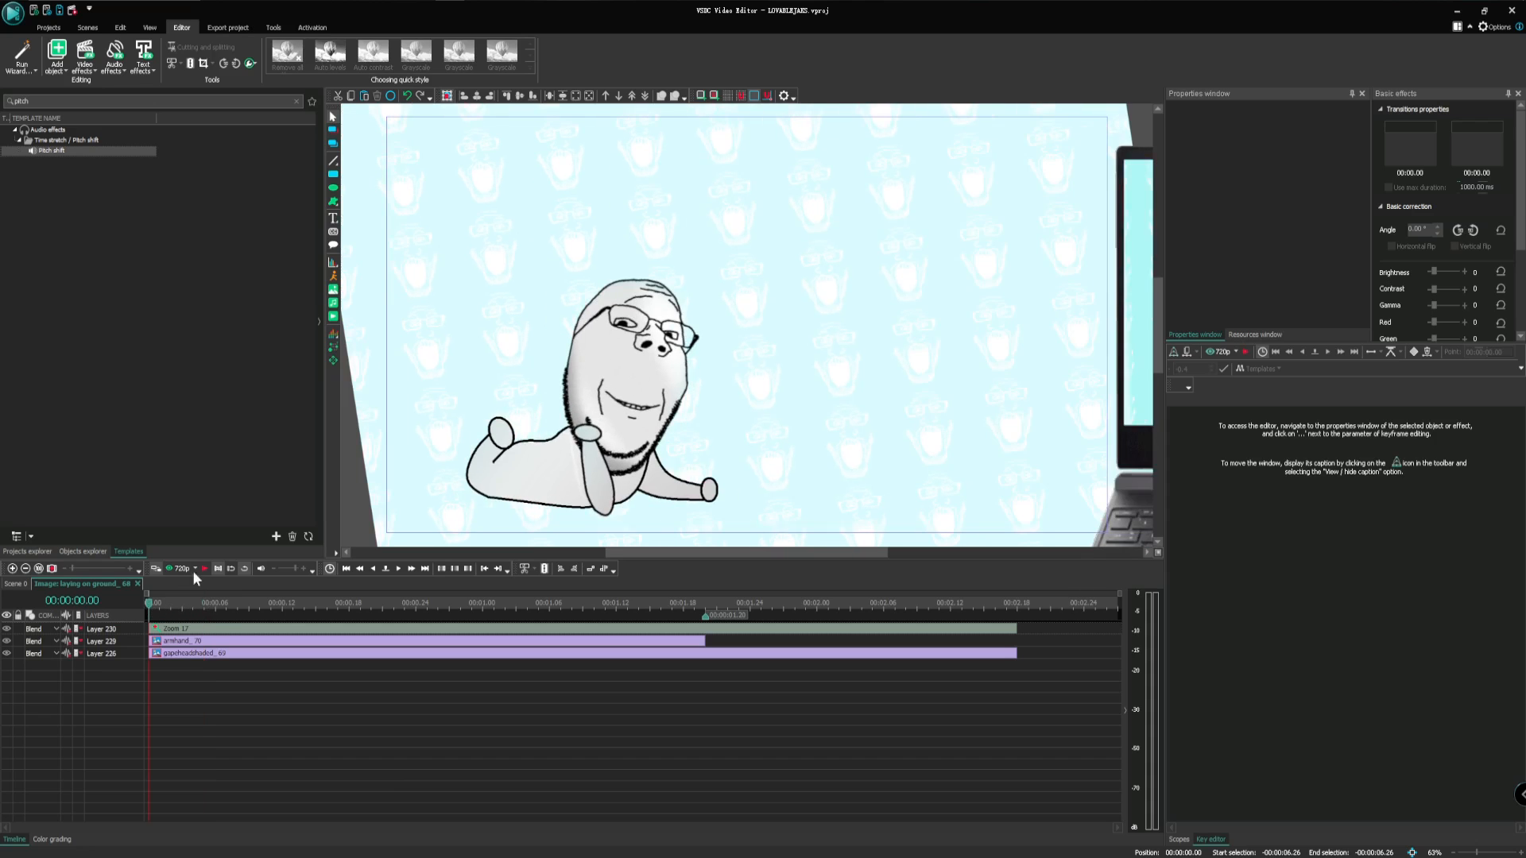
left_click(217, 625)
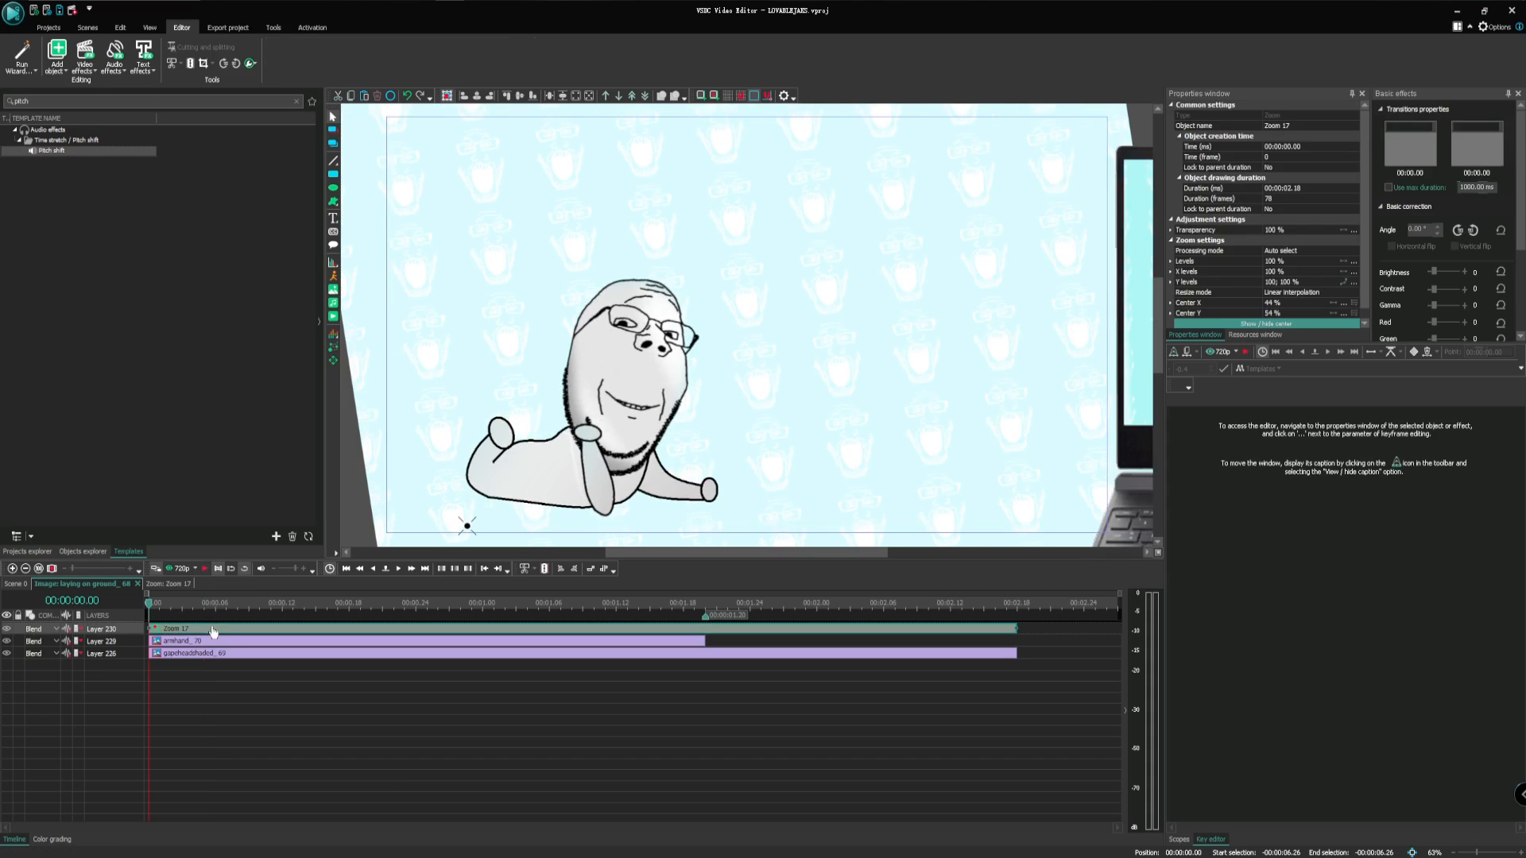
left_click(204, 568)
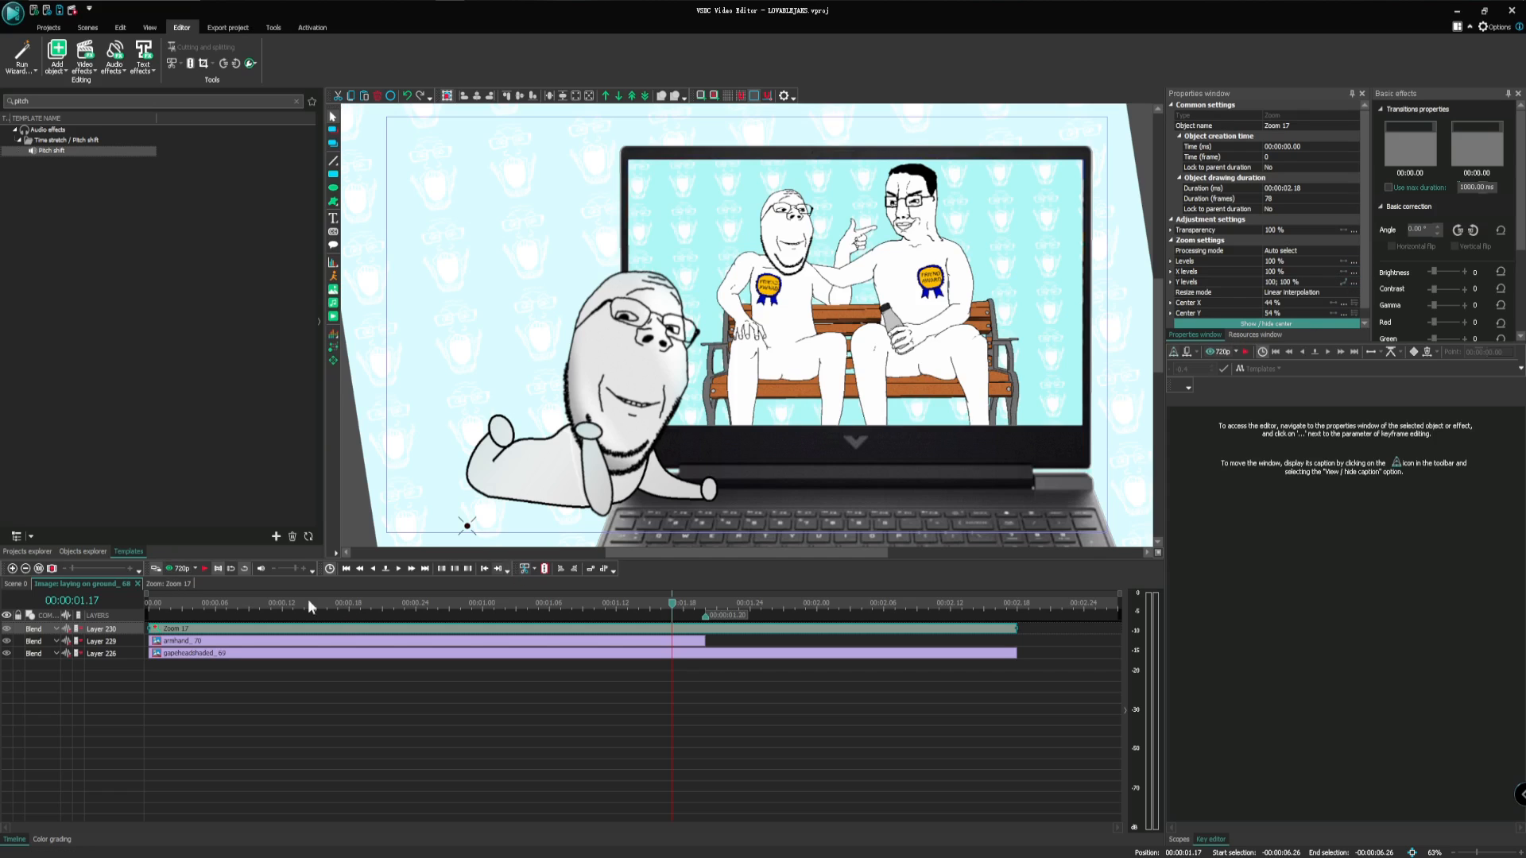
From the clip's start, try moving the armhand image up over the figure's face, and put it back in place
left_click(155, 606)
left_click(197, 642)
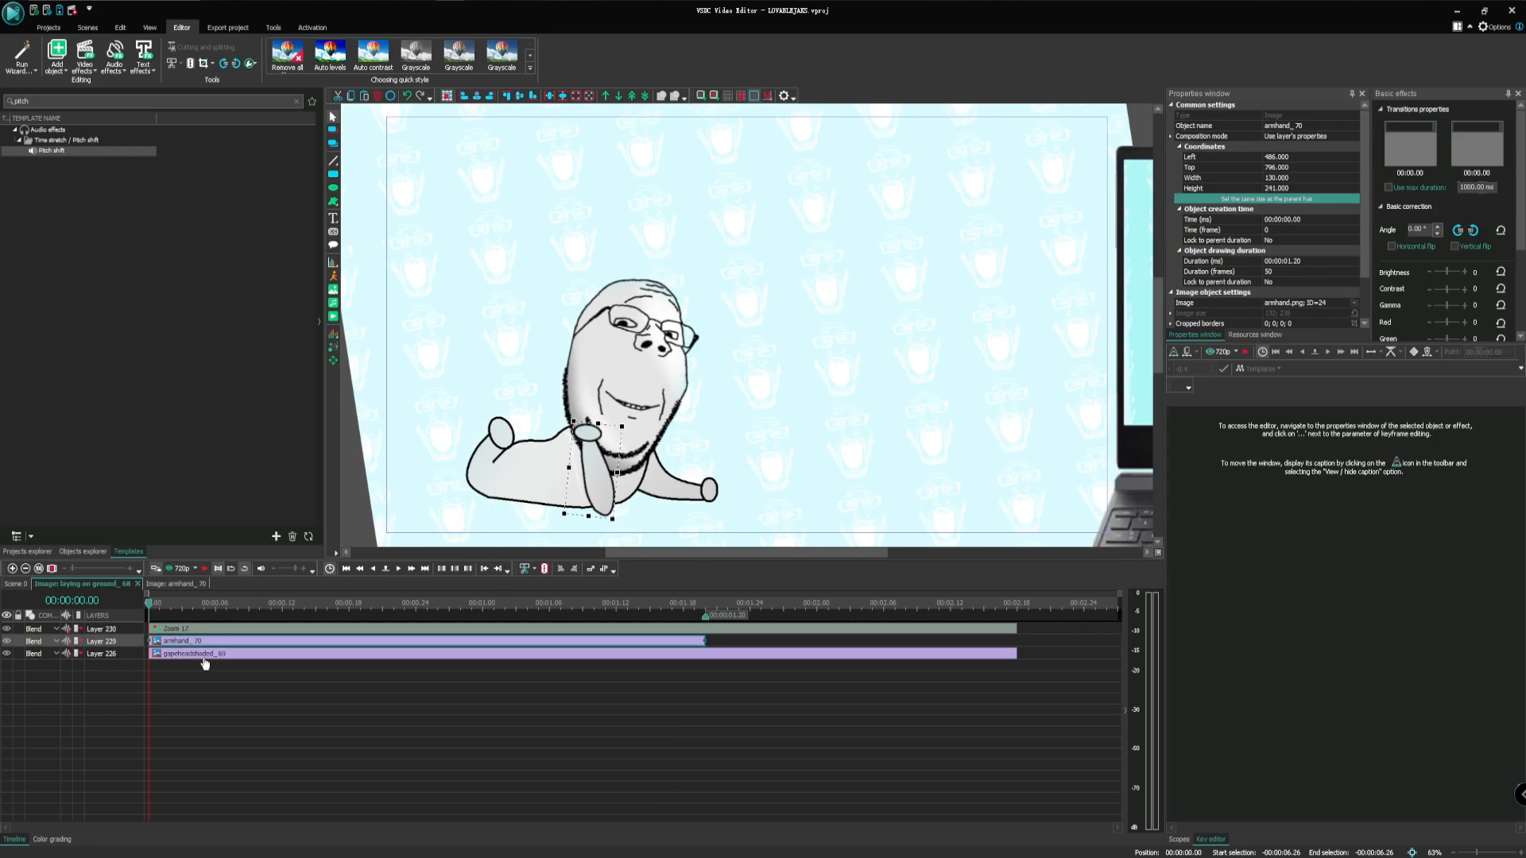
left_click(200, 655)
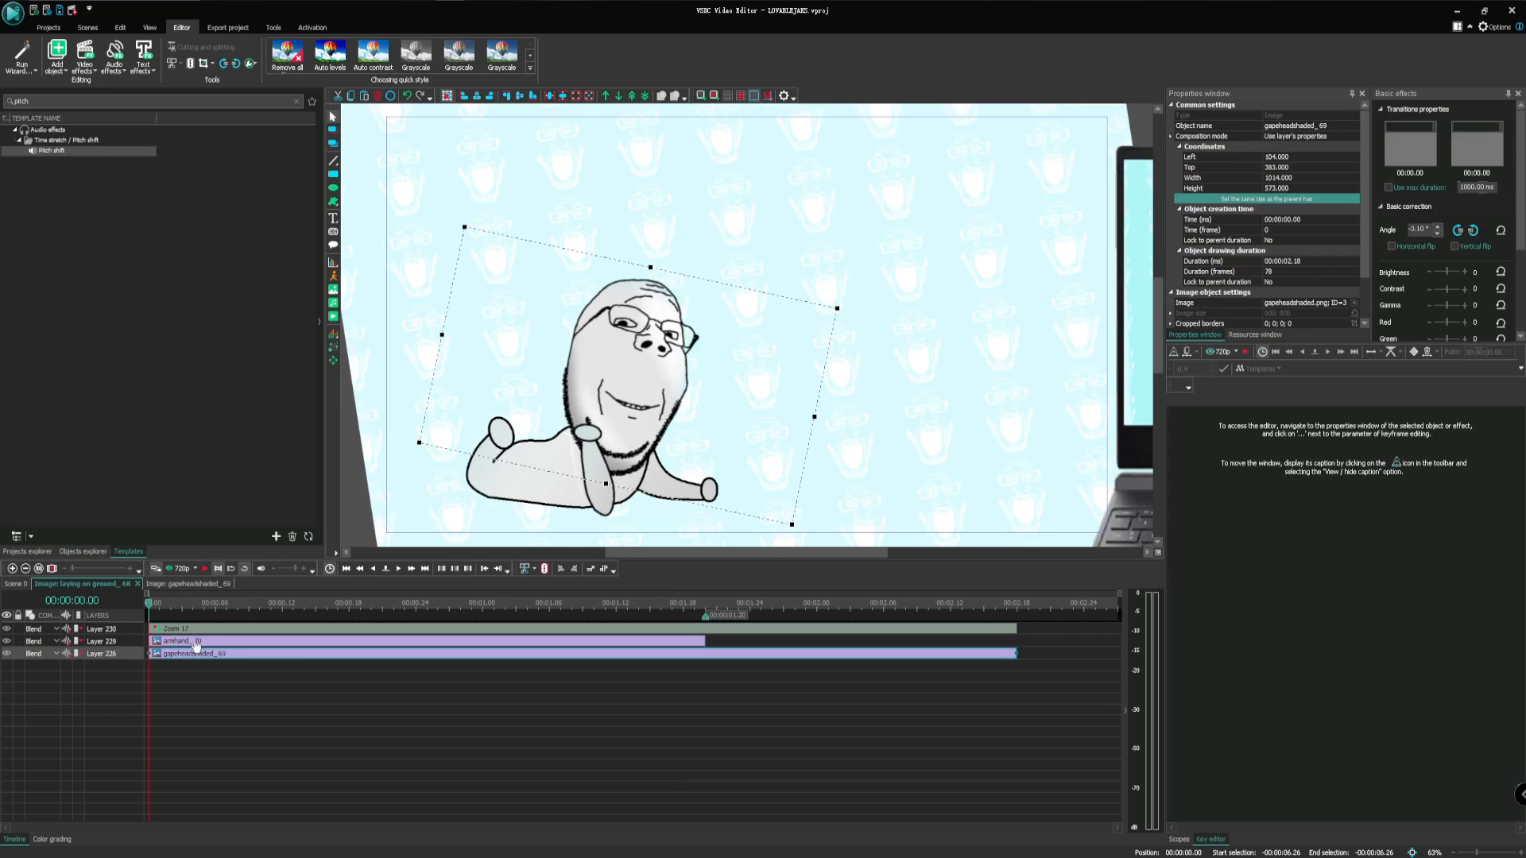
left_click(197, 642)
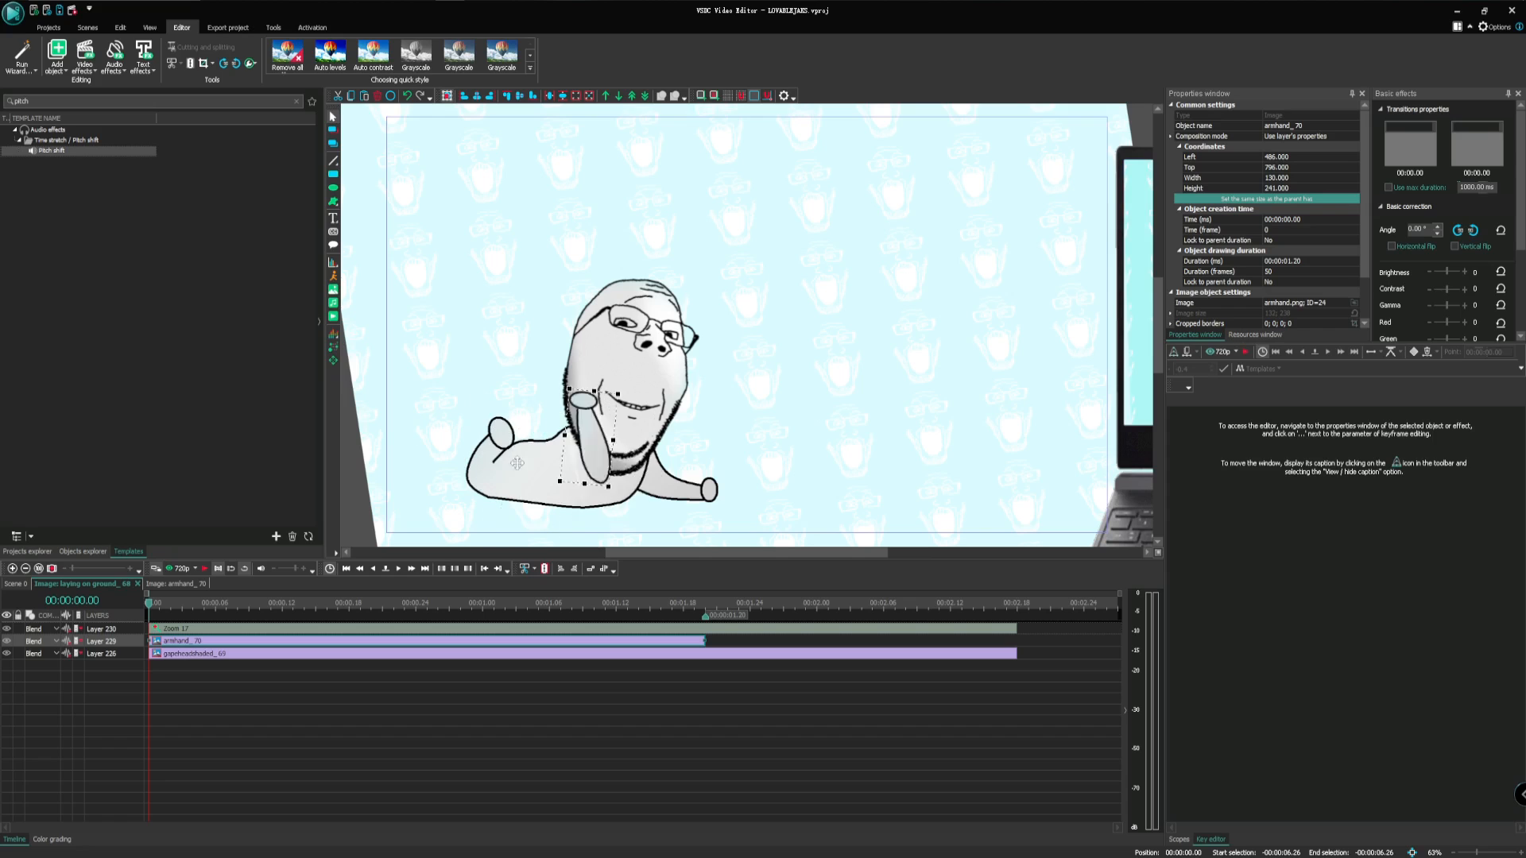
left_click_drag(589, 442, 597, 472)
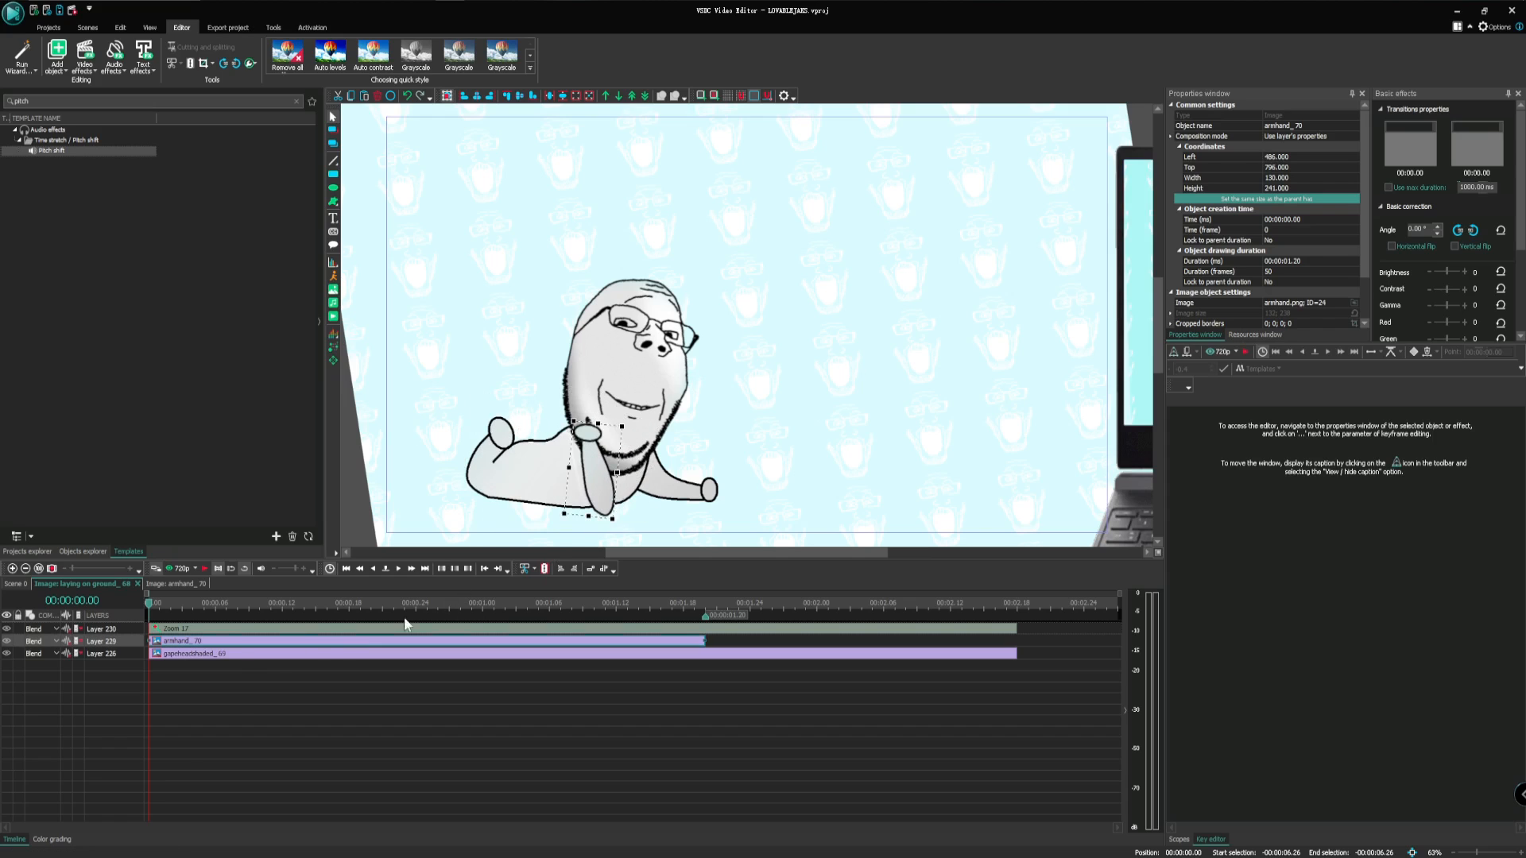
Try moving the gapeheadshaded head image lower over the body, and undo the move
left_click(237, 654)
left_click_drag(731, 391, 727, 444)
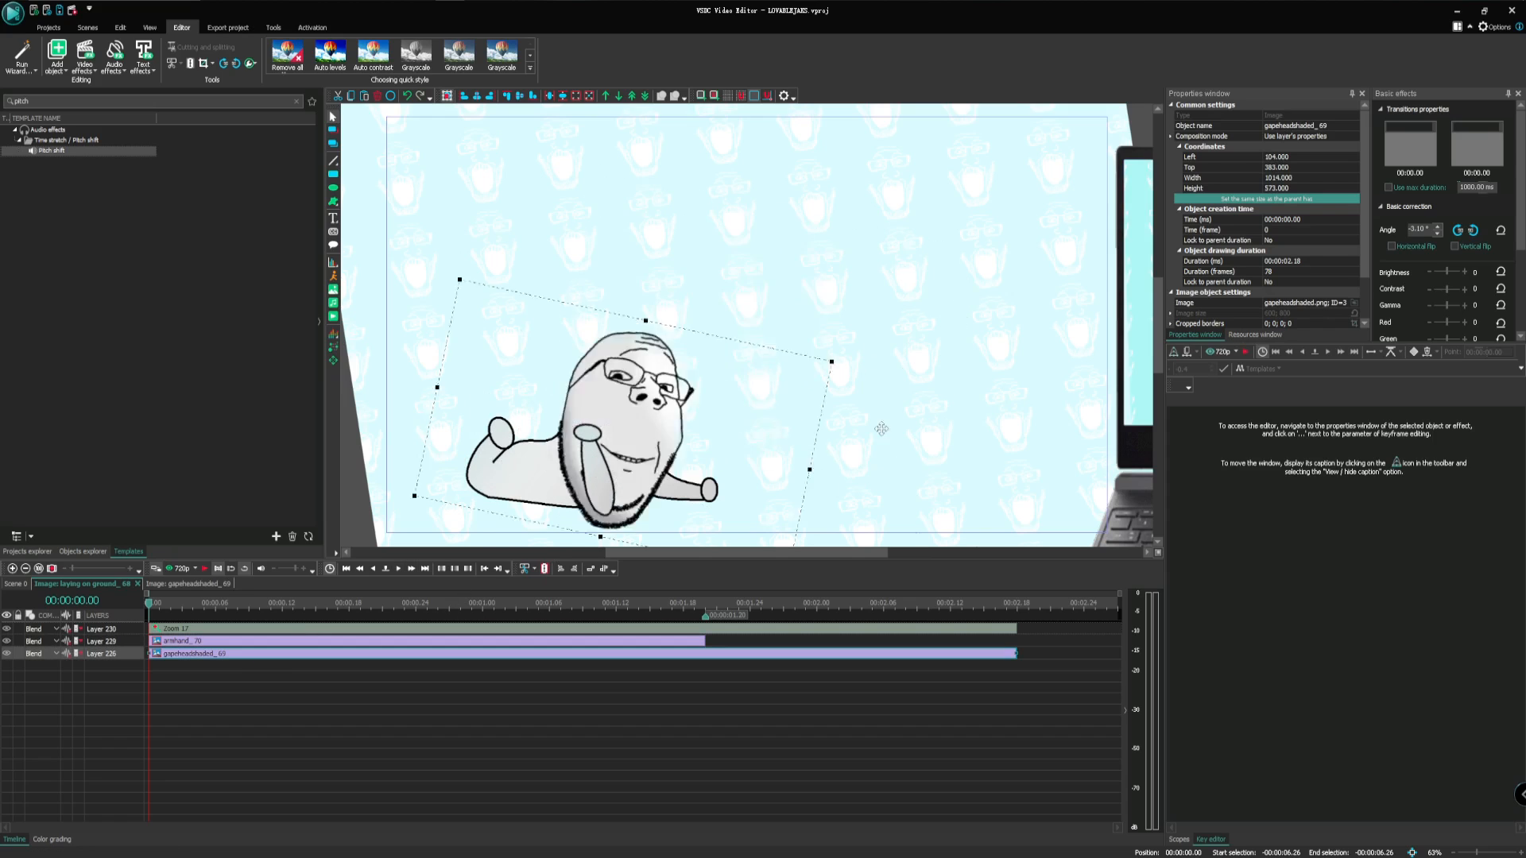
left_click_drag(882, 428, 804, 415)
key("ctrl+z")
Return to the main scene, open the computer image clip's contents at its 00:00:07.14 moment and select the image on Layer 274
left_click(11, 586)
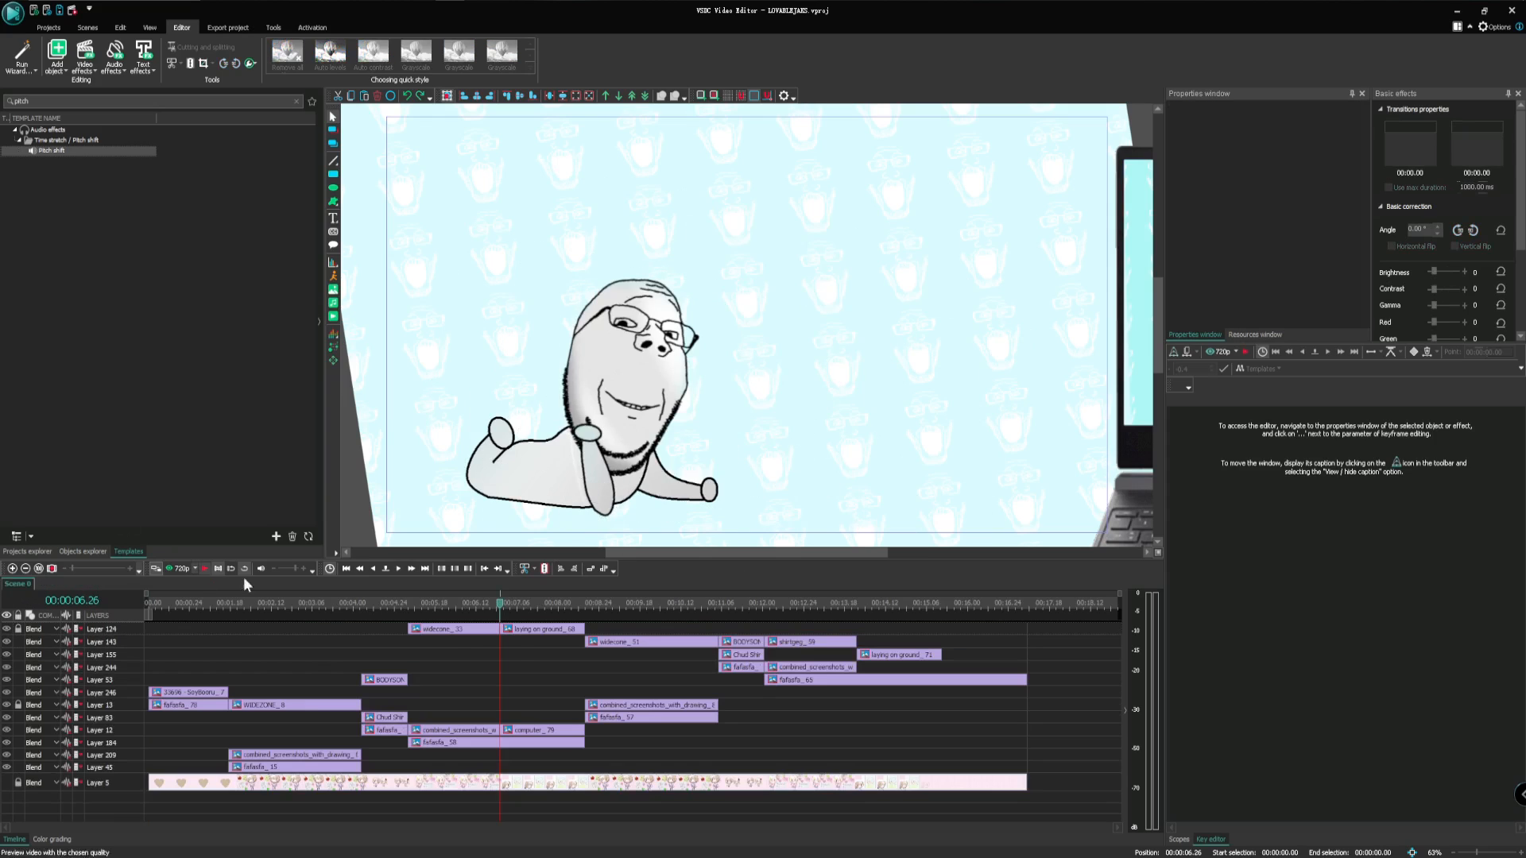
left_click(479, 629)
left_click(663, 353)
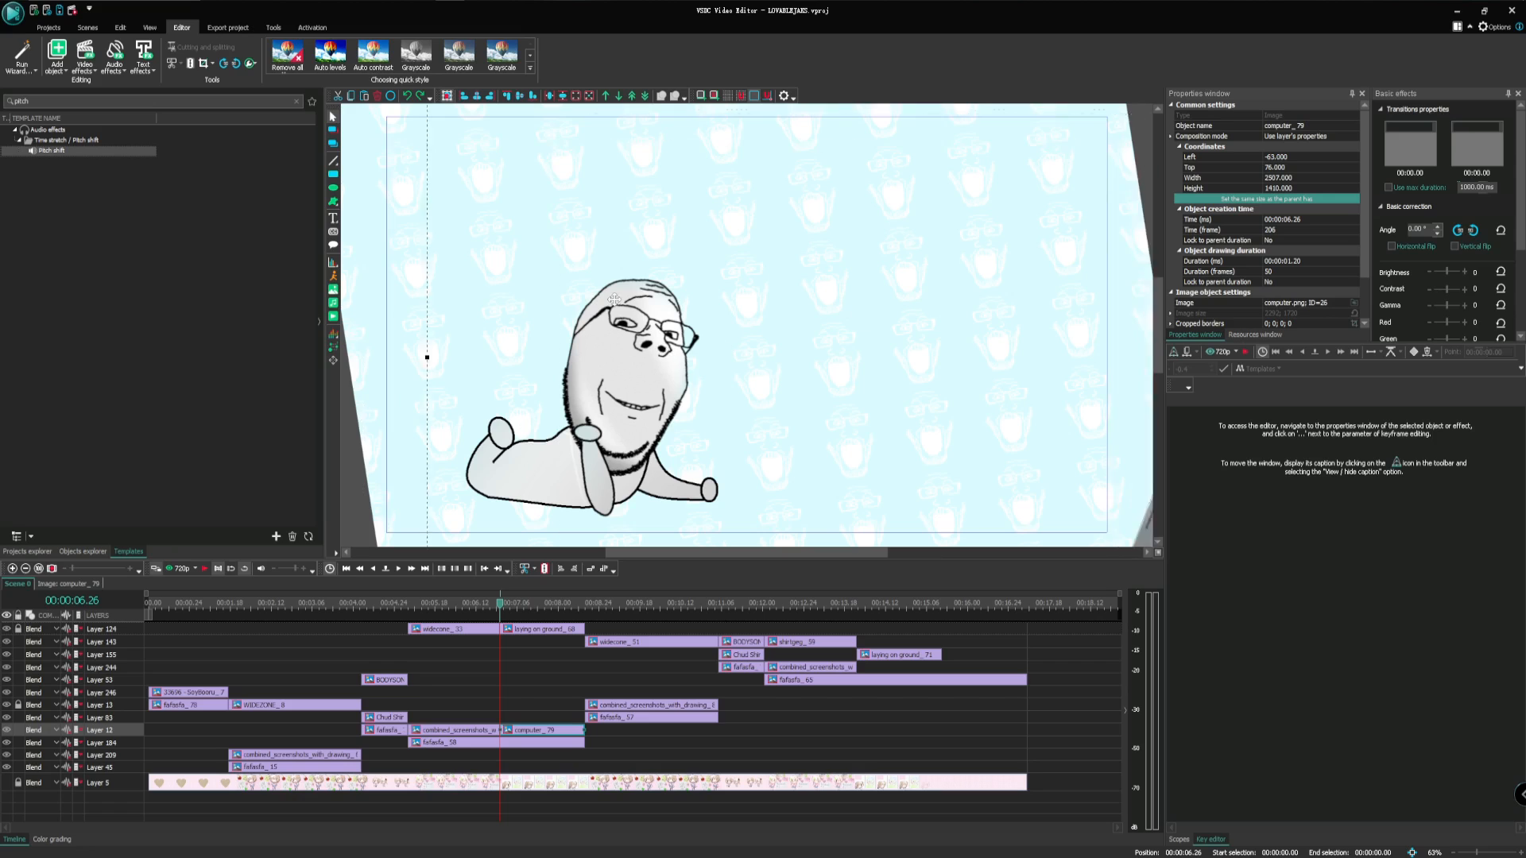
left_click(531, 602)
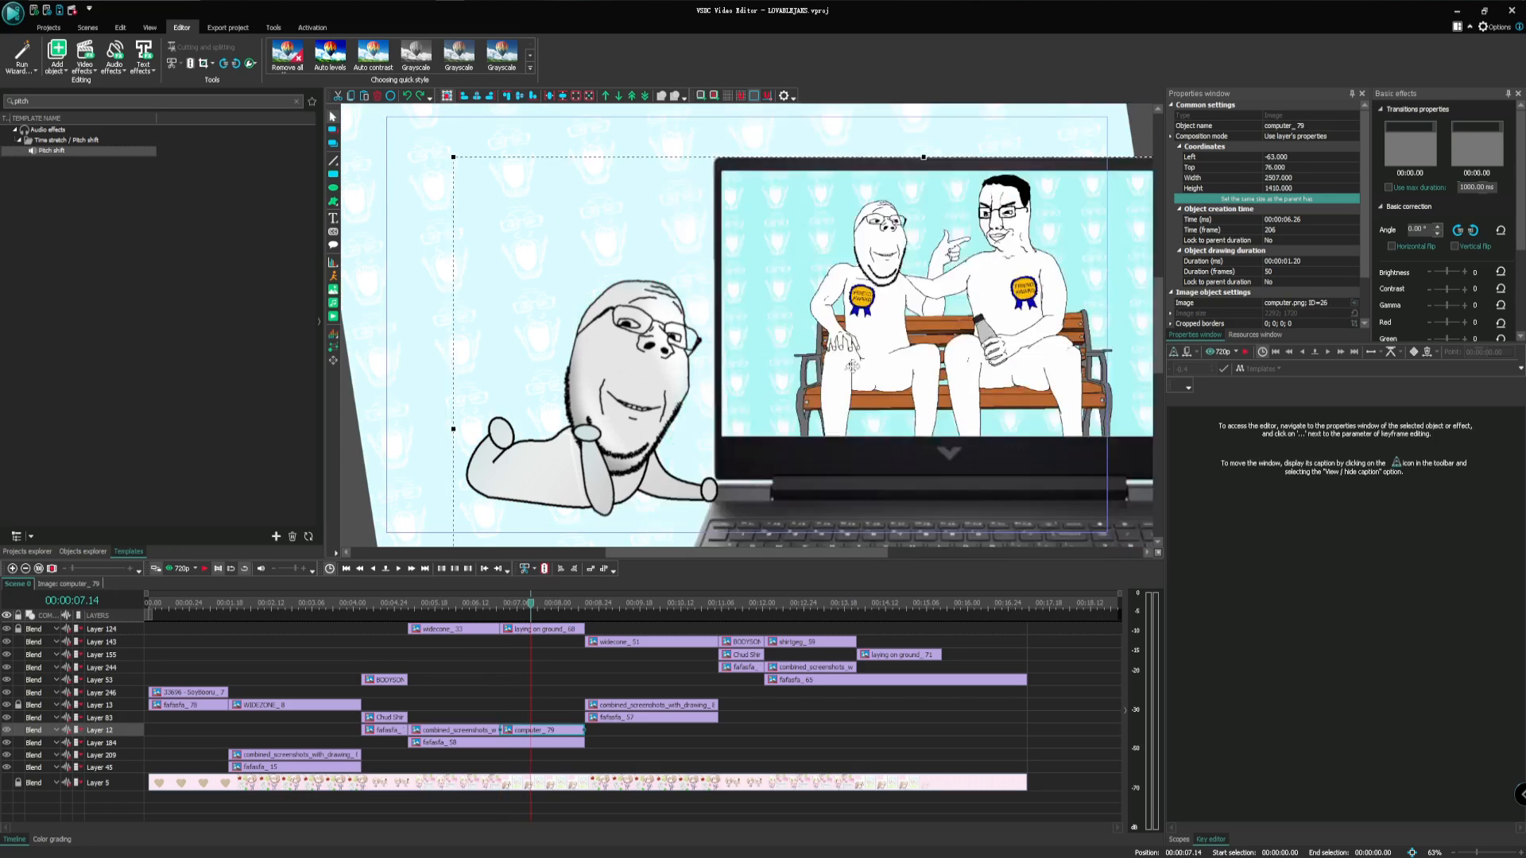
double_click(466, 458)
left_click(466, 458)
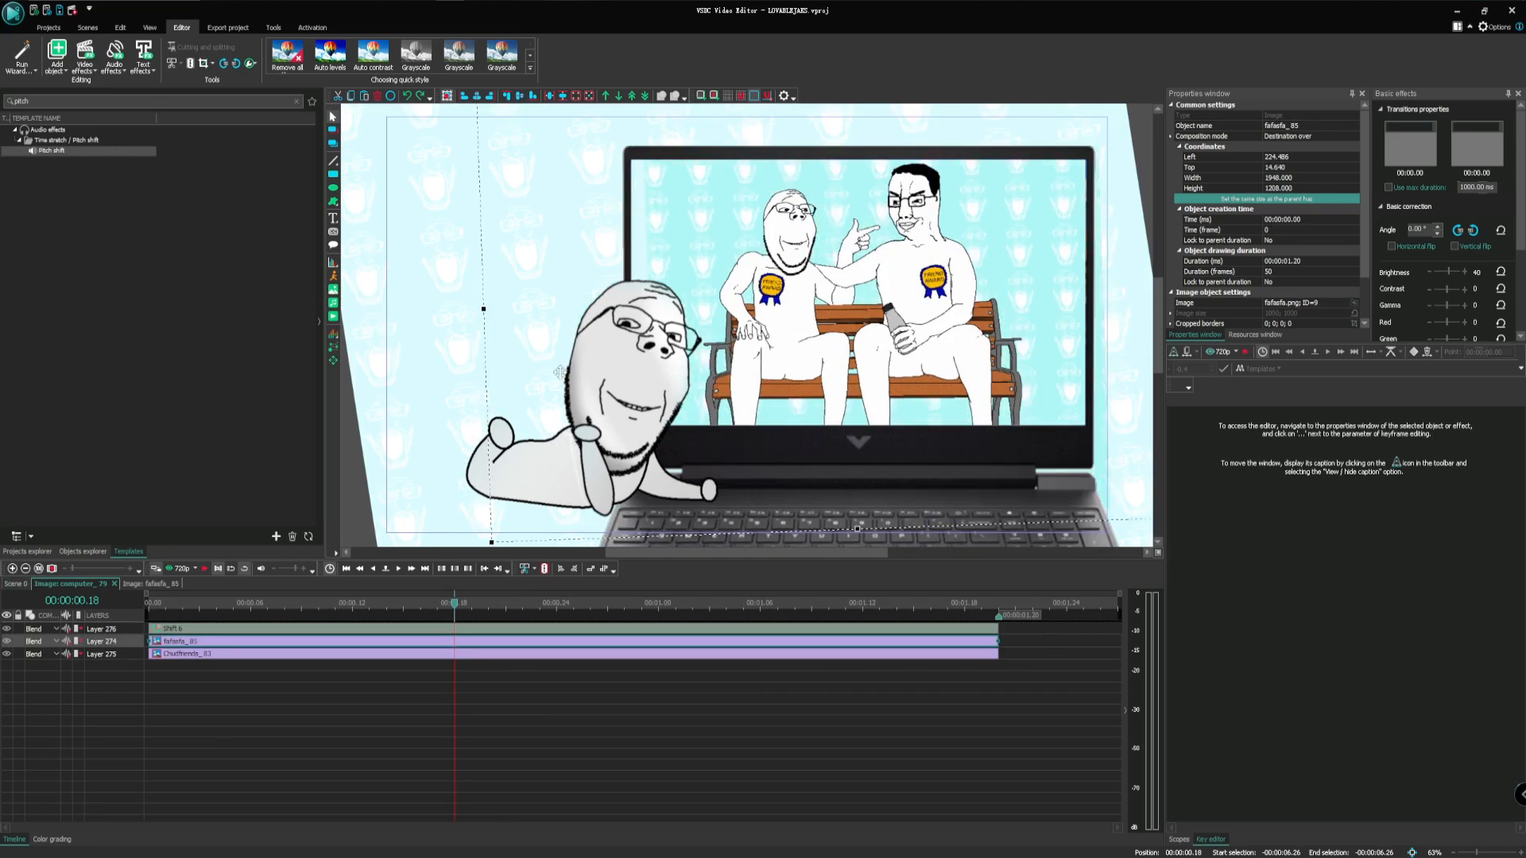
From the main scene, open the lying figure's armhand image to inspect its Rotate effect up to 00:00:01.05, and return to the main scene
left_click(13, 584)
double_click(537, 634)
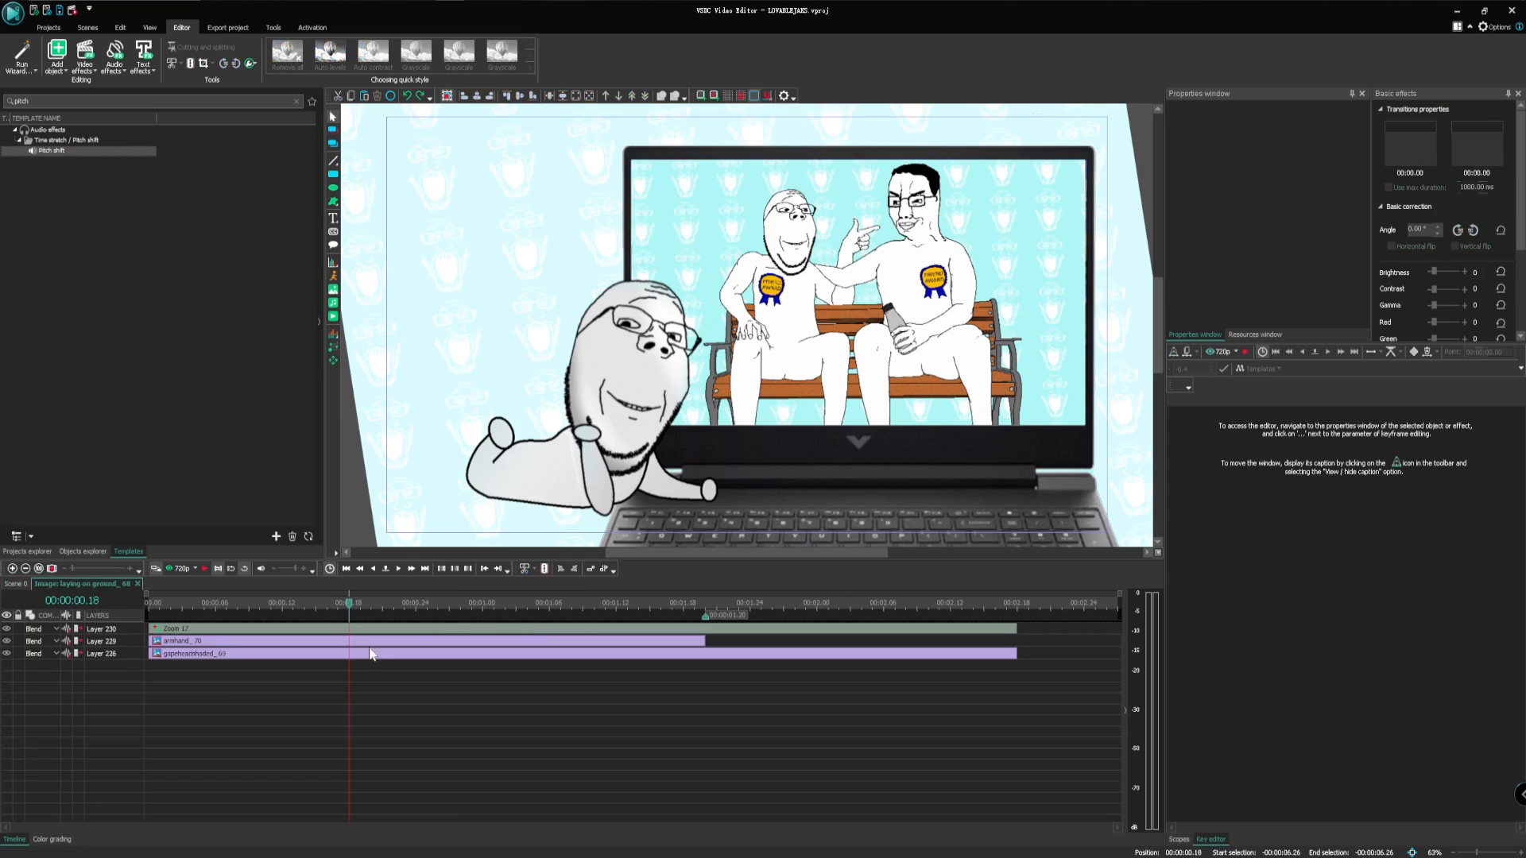
double_click(332, 642)
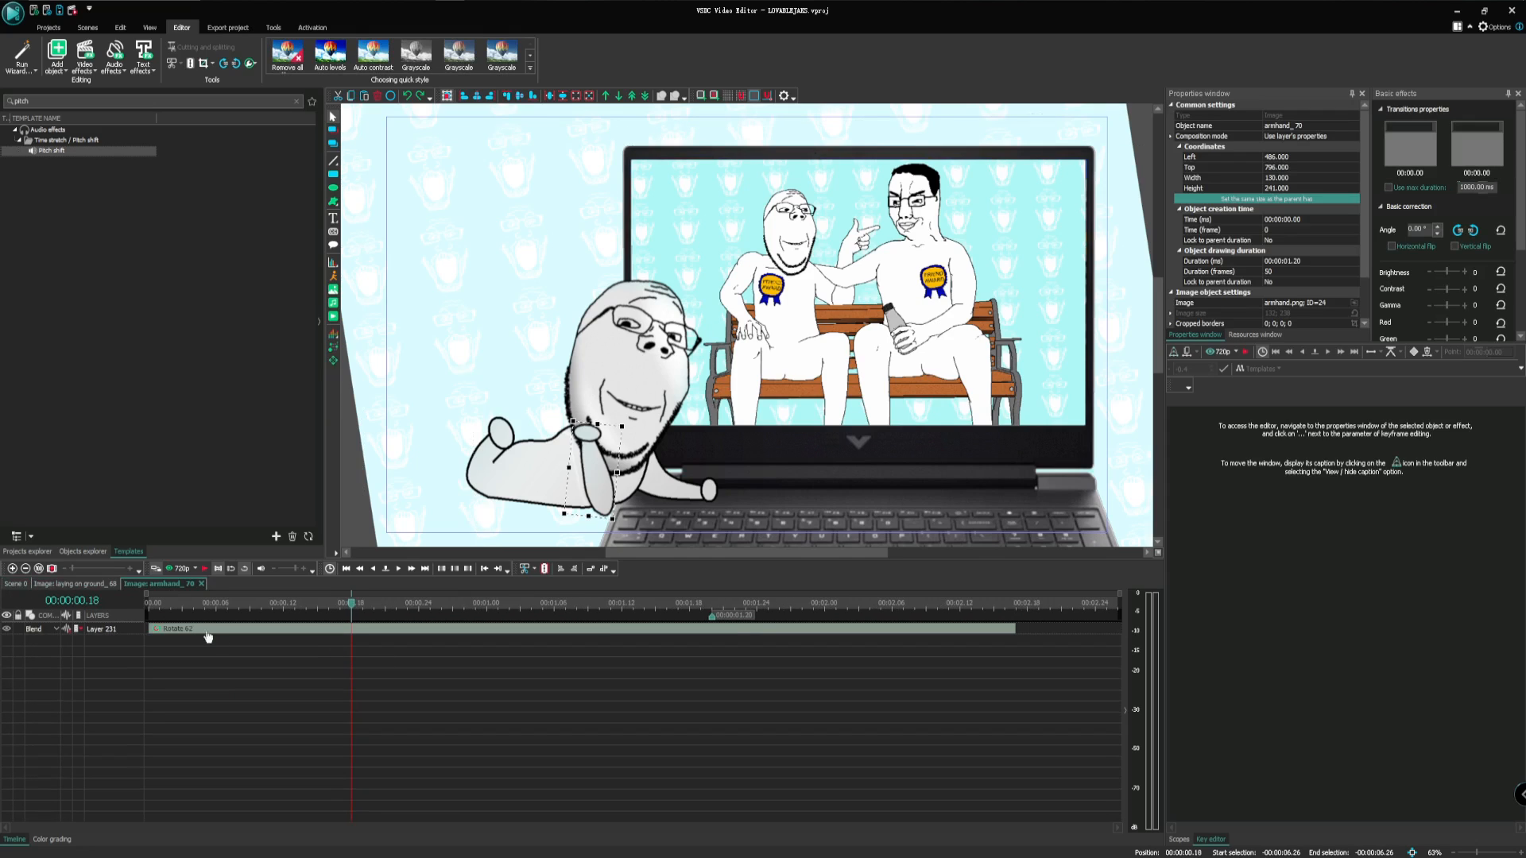
left_click(87, 584)
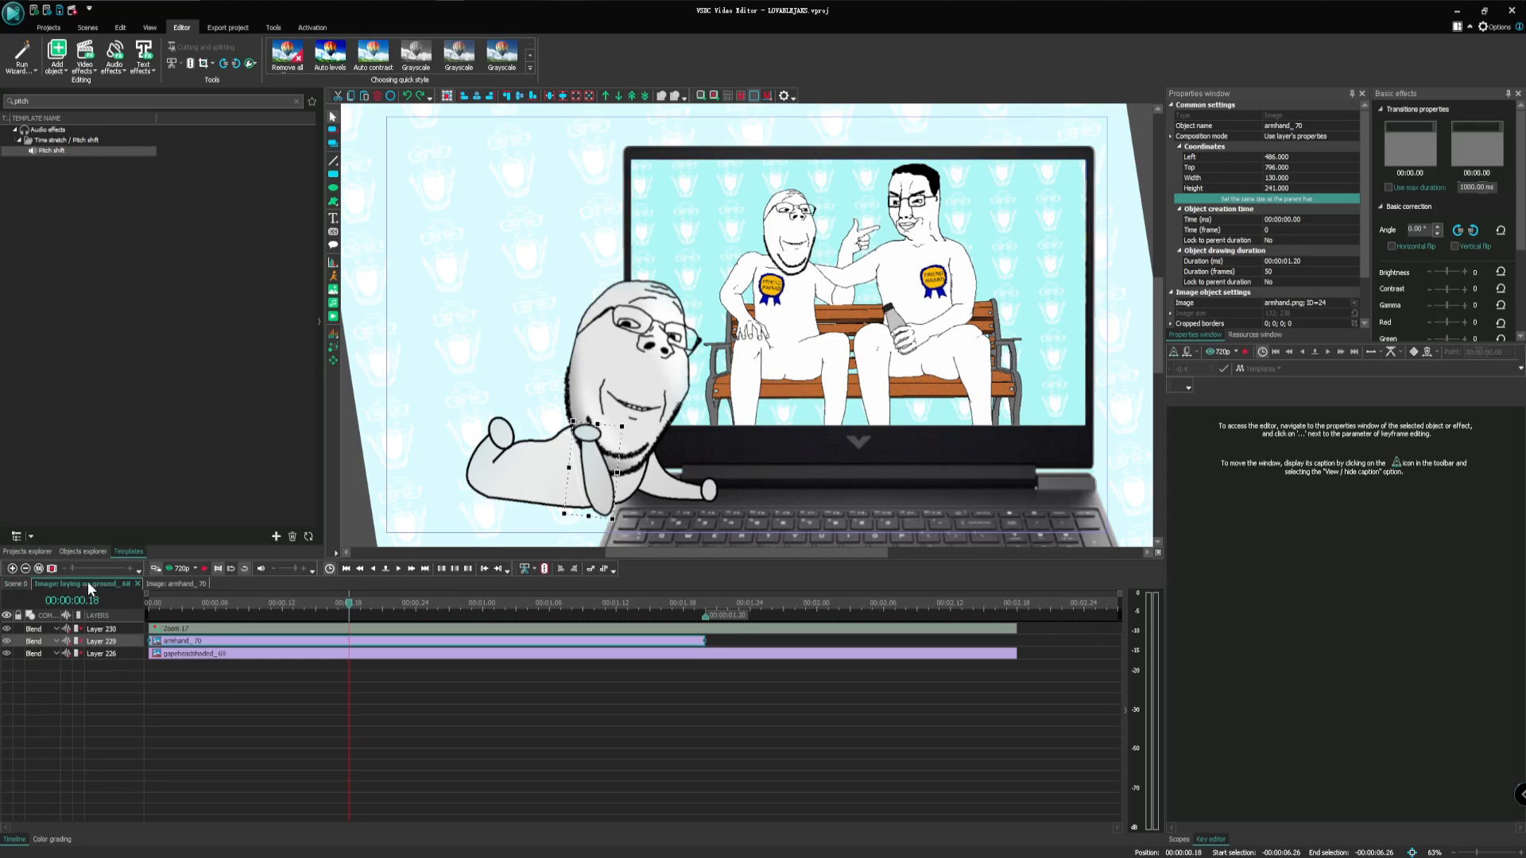
double_click(202, 641)
left_click(246, 603)
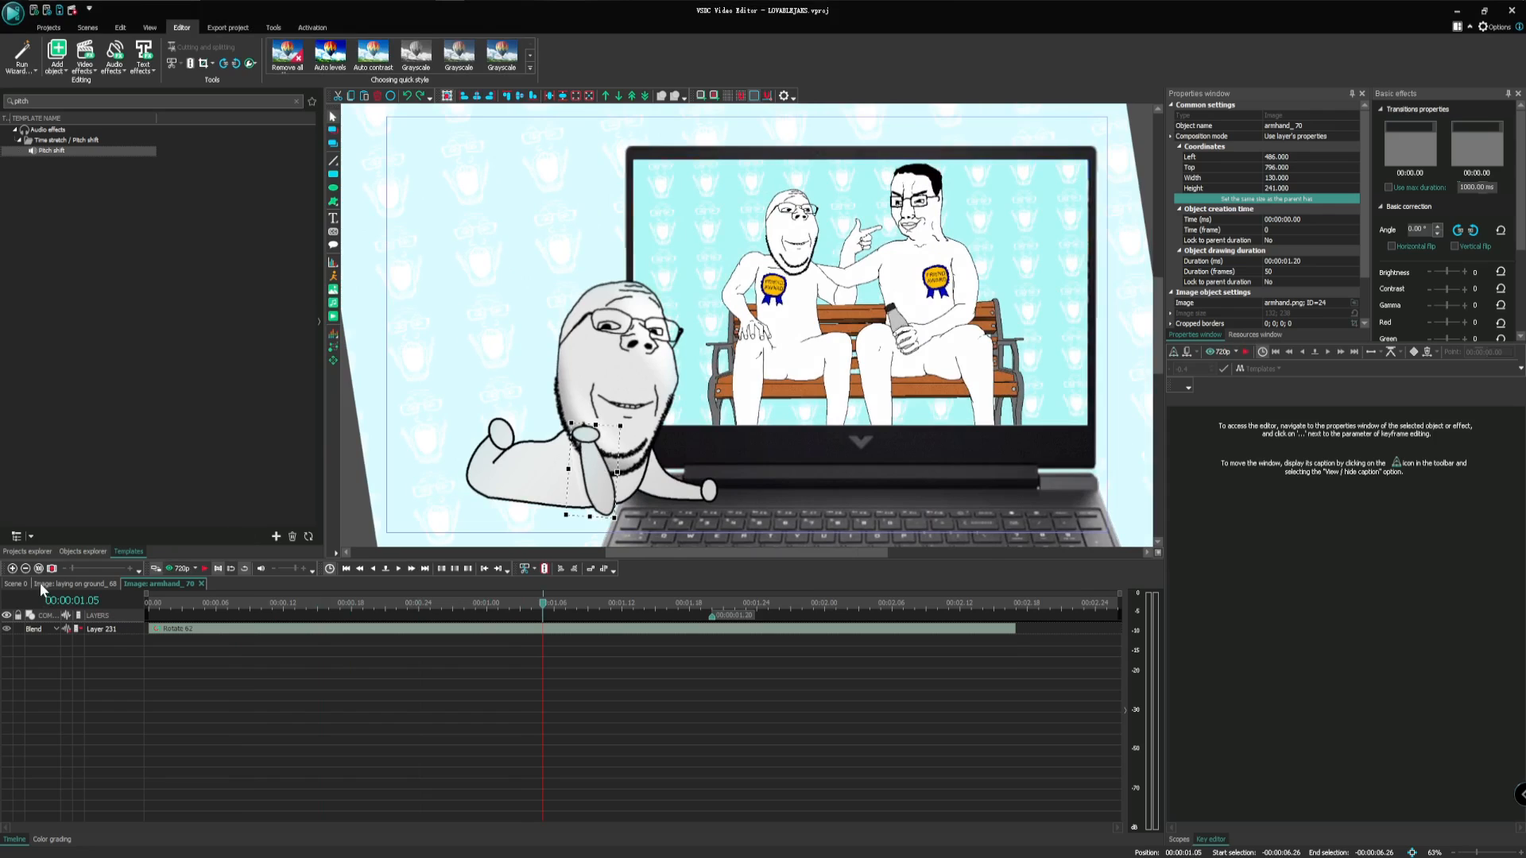
left_click(40, 585)
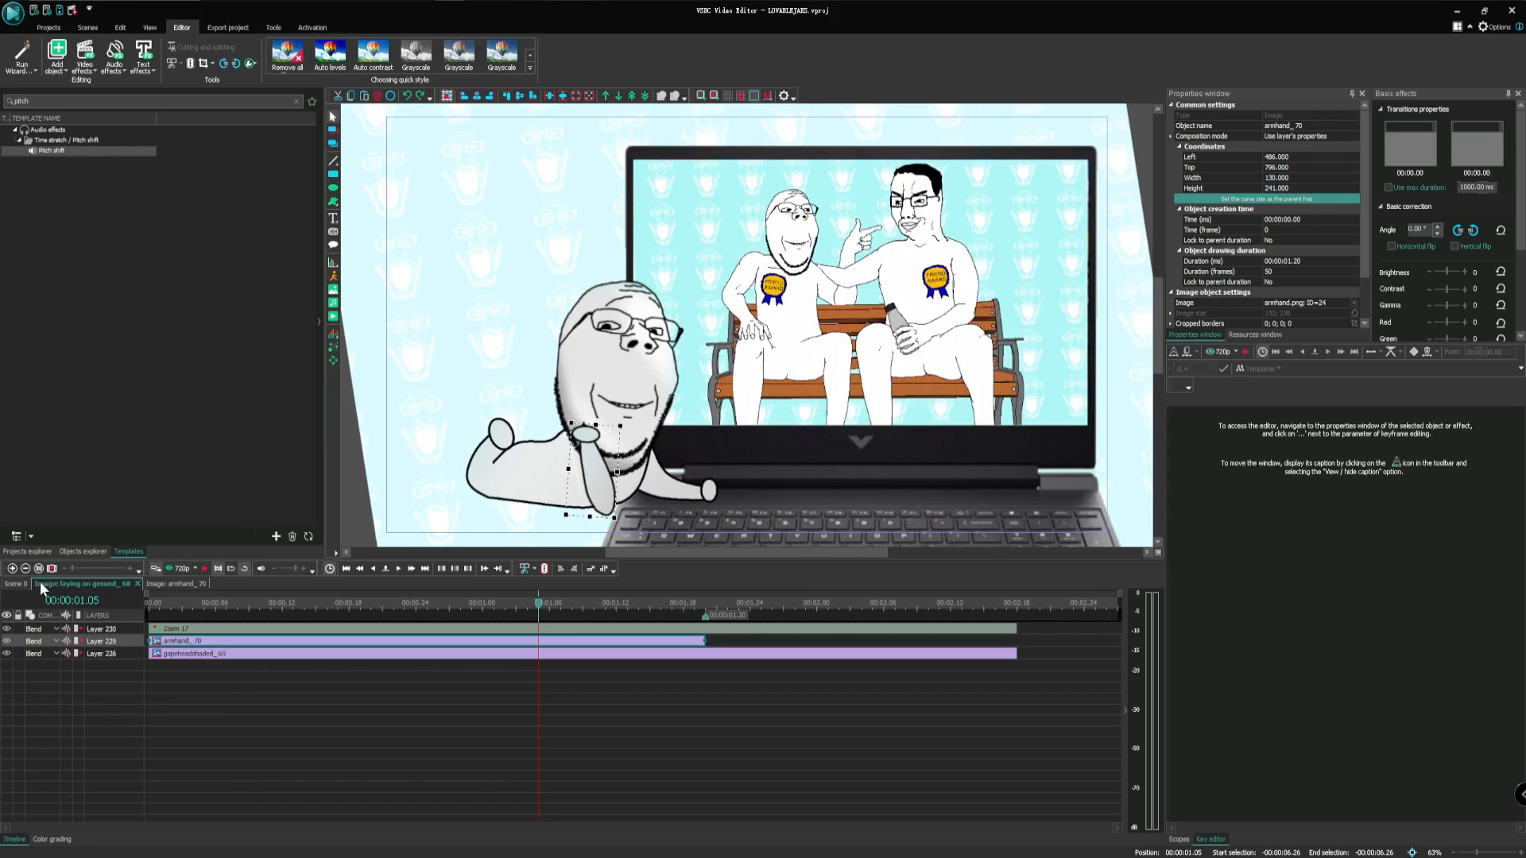
left_click(15, 584)
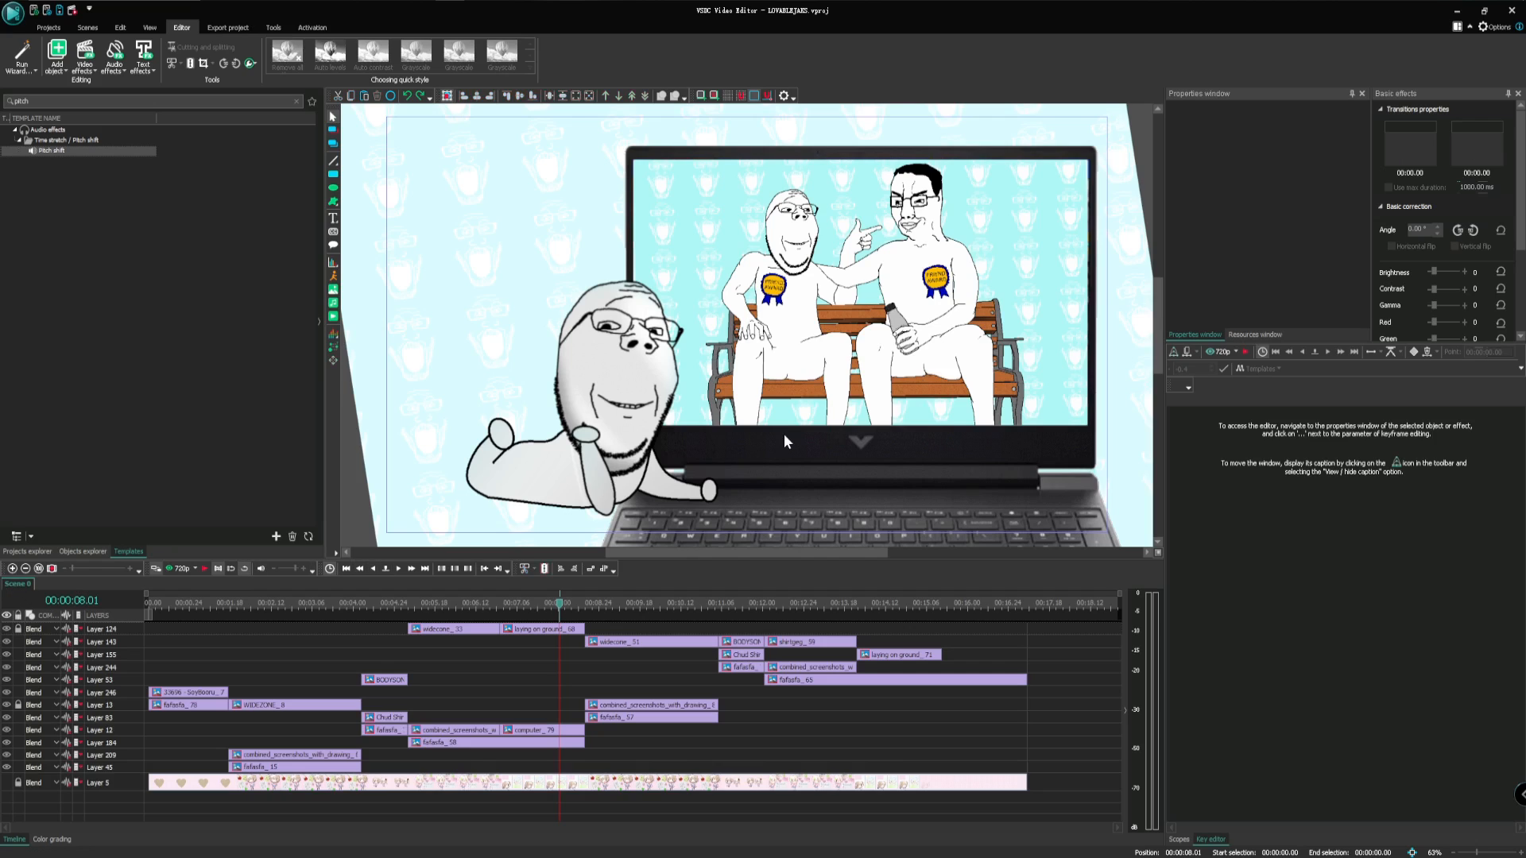
Scrub the main scene forward to 00:00:12.19 and back through its earlier clips to 00:00:02.13 to examine the layered shots
left_click_drag(1121, 598, 1072, 592)
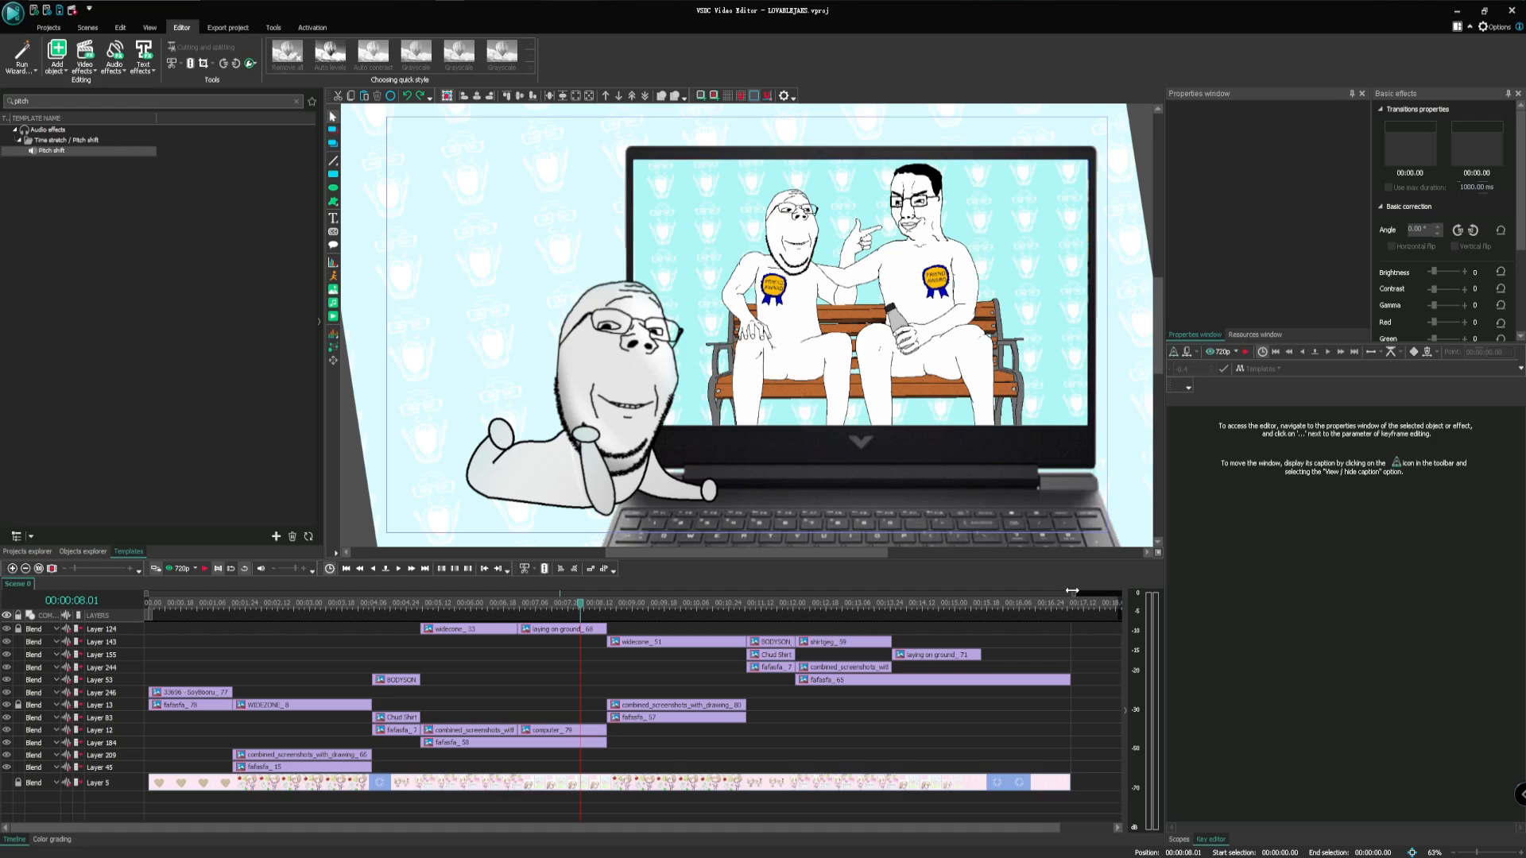
left_click(656, 606)
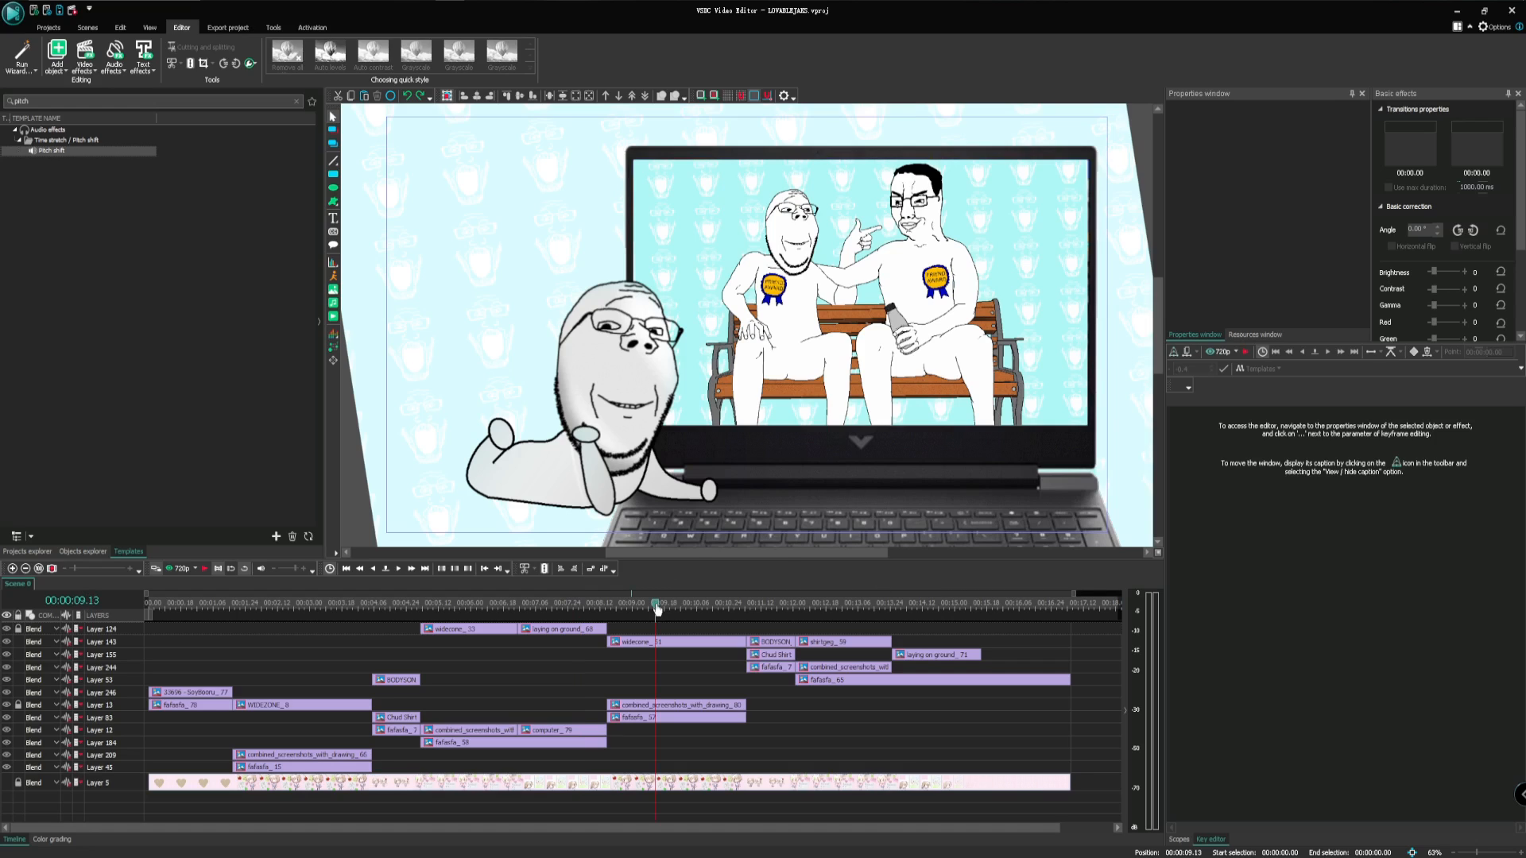
left_click(774, 607)
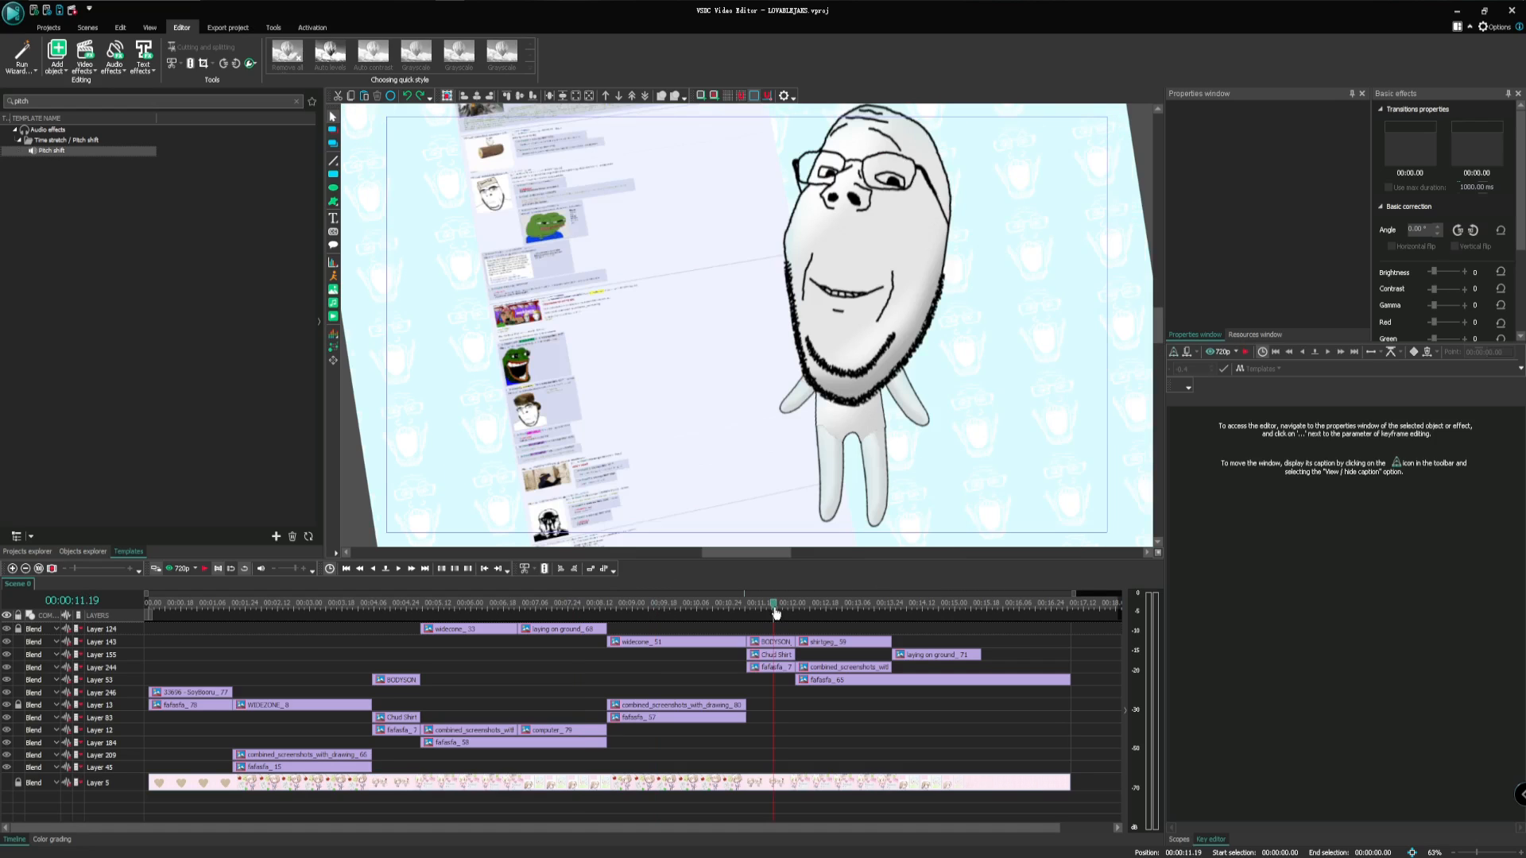
left_click(831, 608)
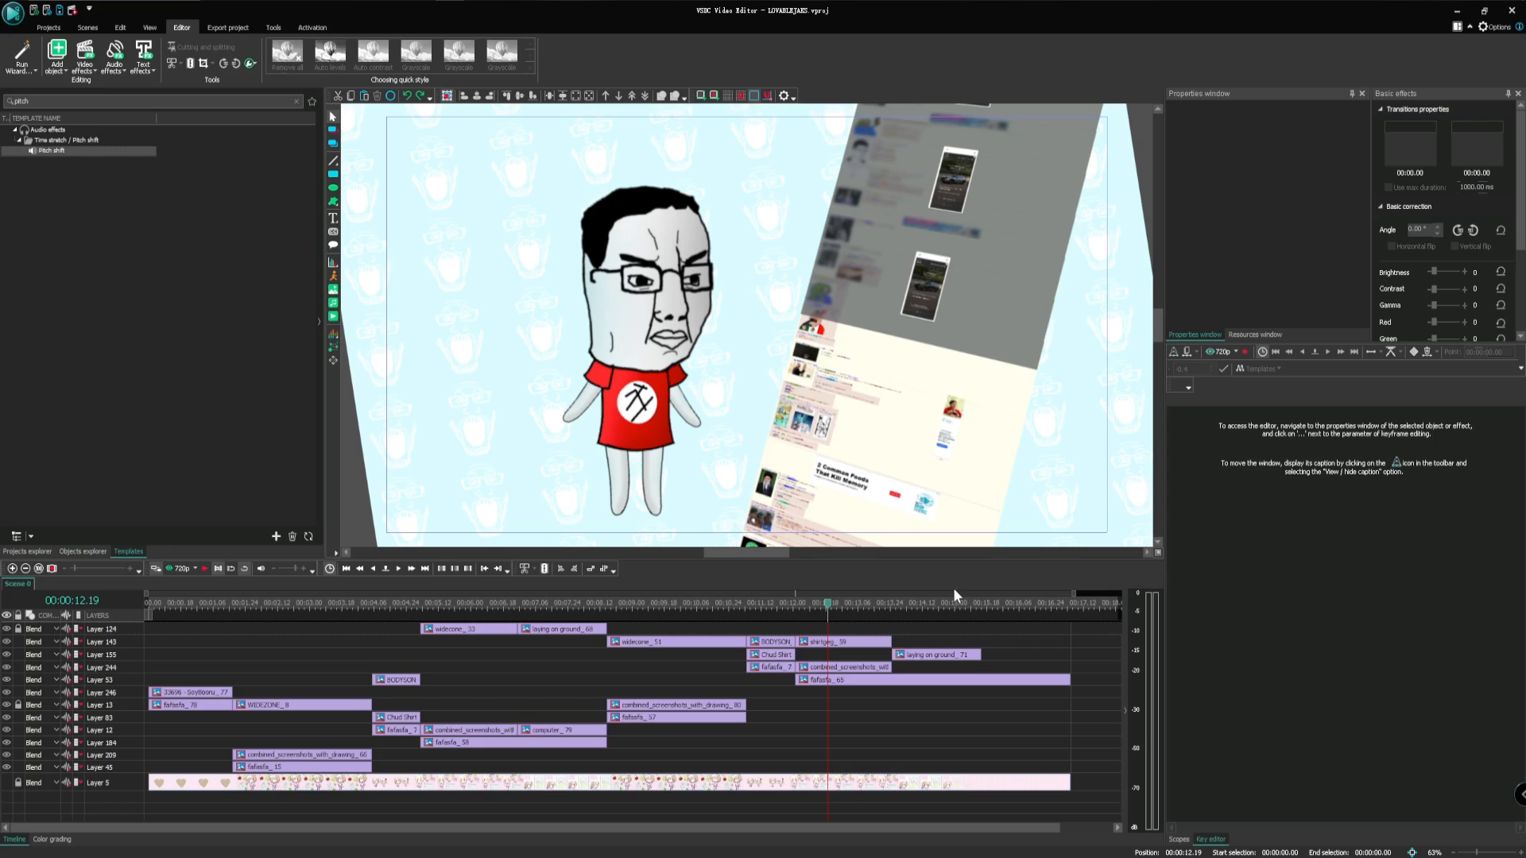
left_click(455, 602)
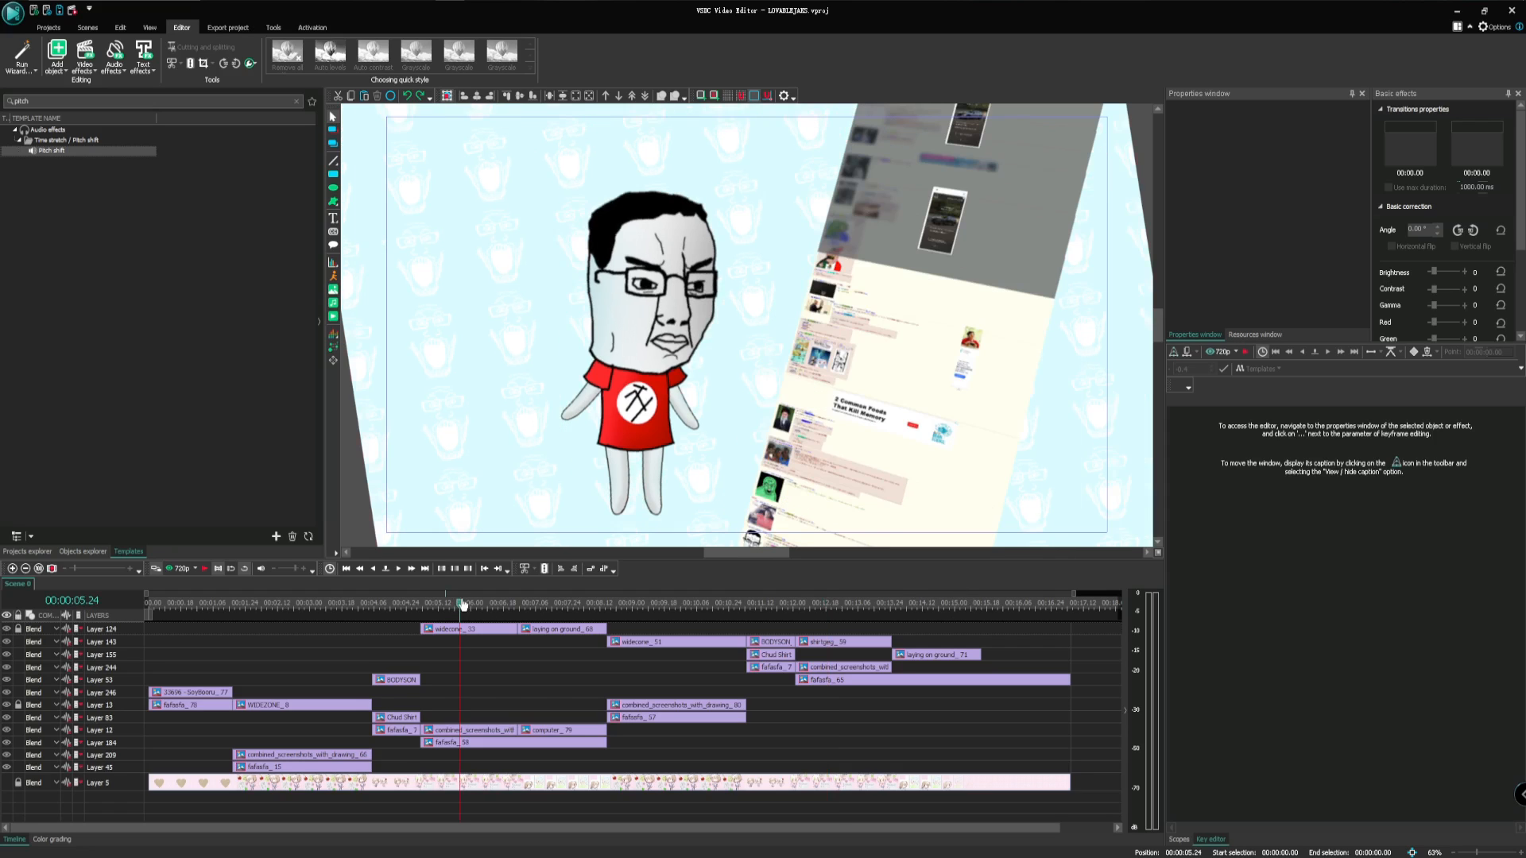
left_click(396, 605)
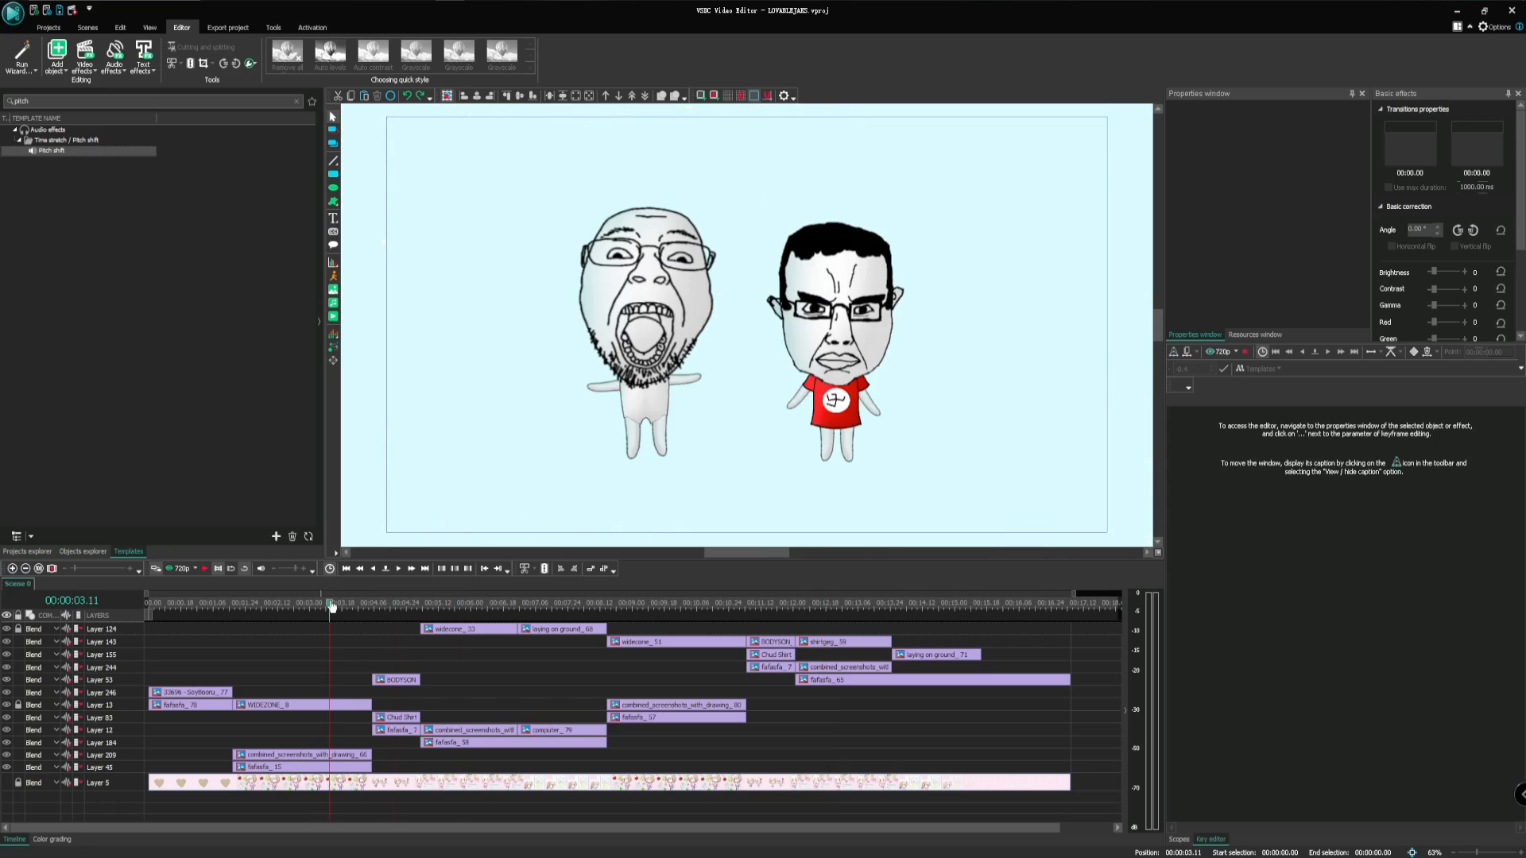
left_click(254, 607)
left_click(201, 603)
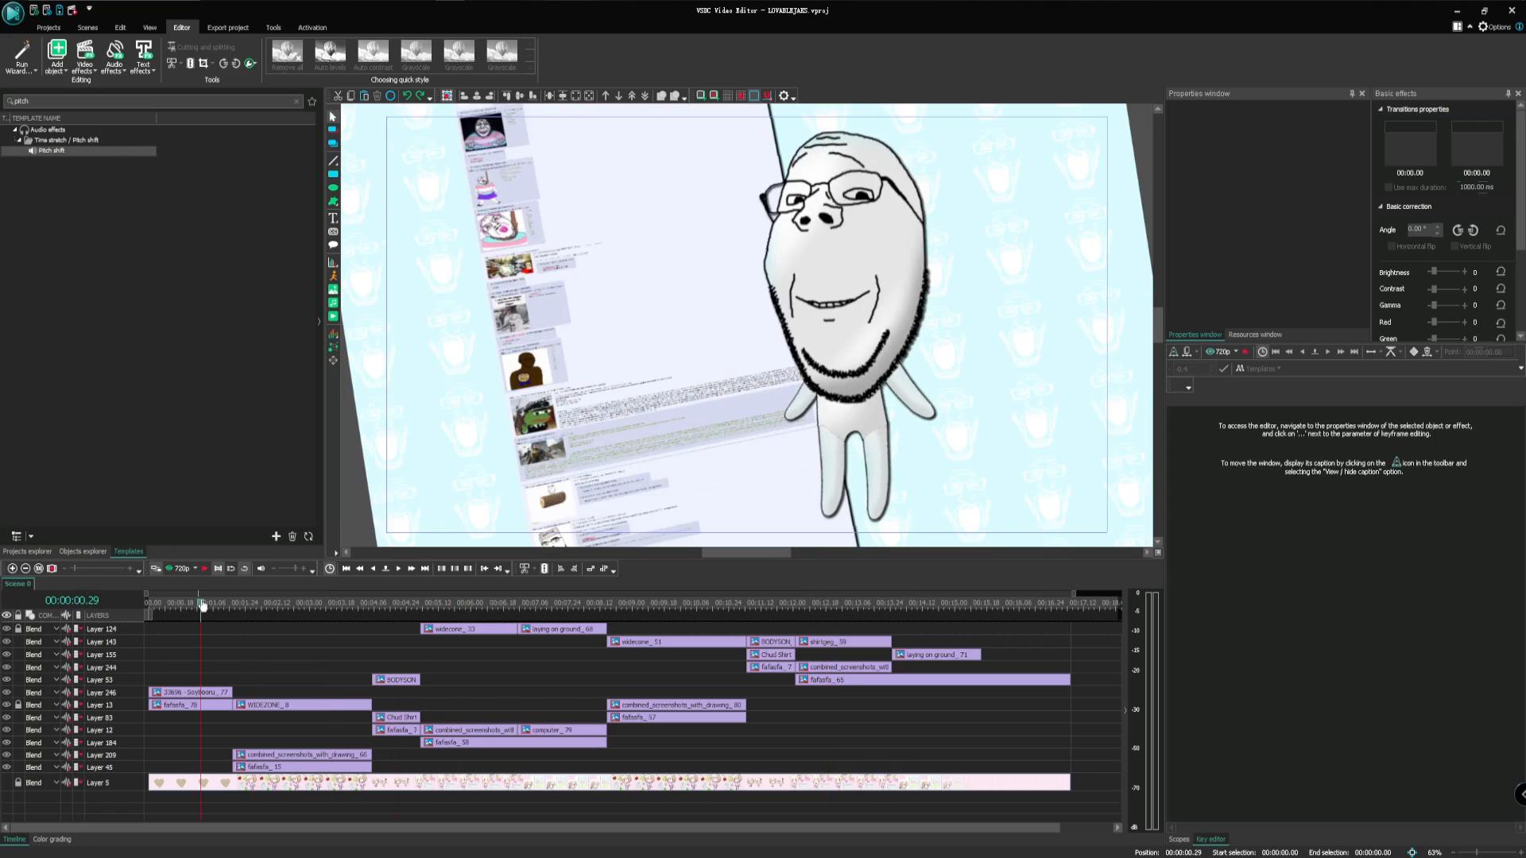
left_click(280, 607)
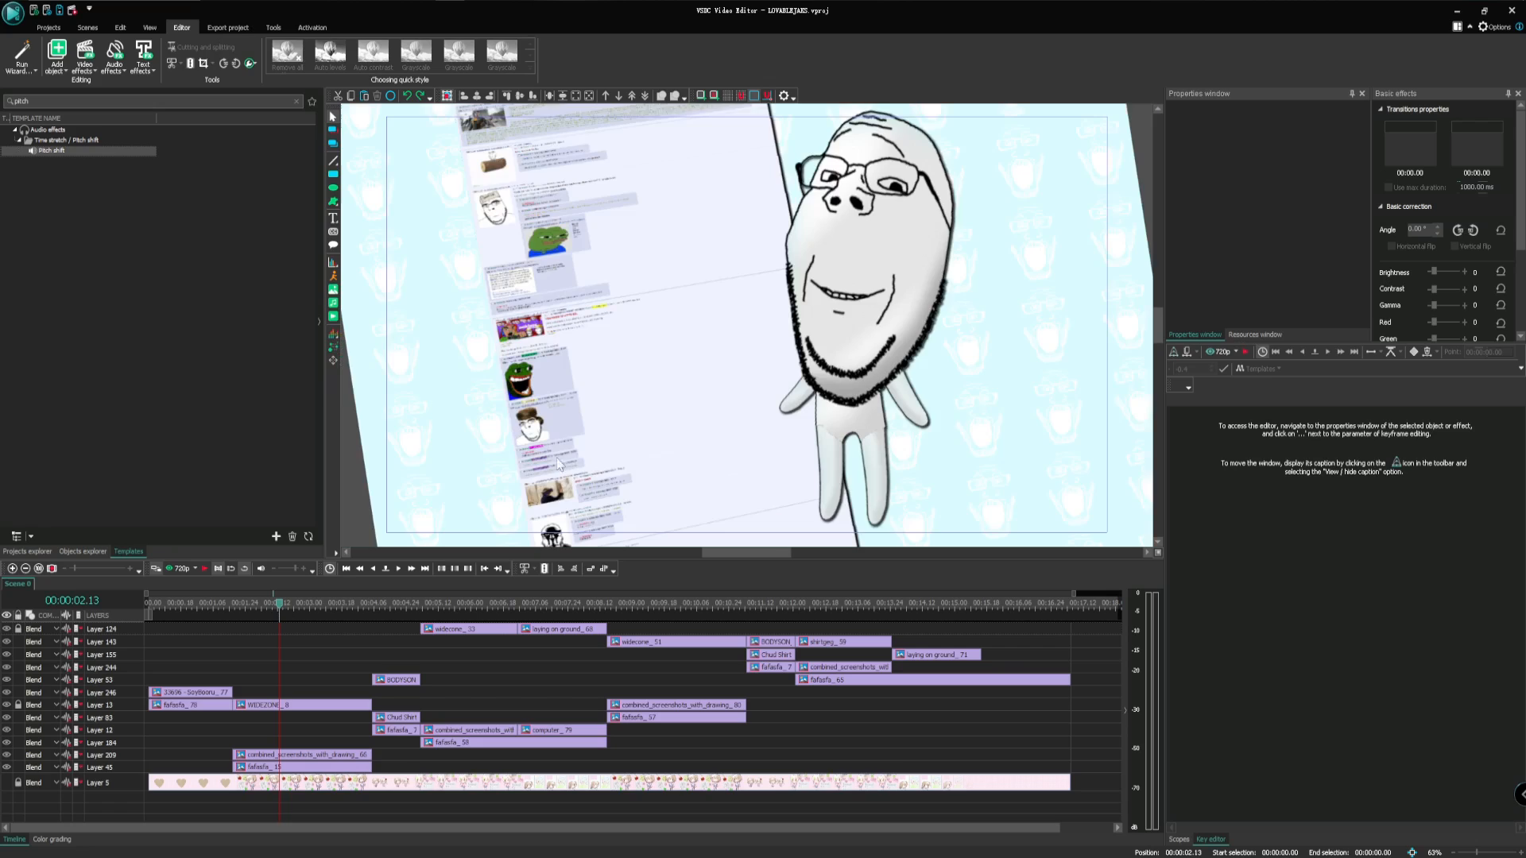